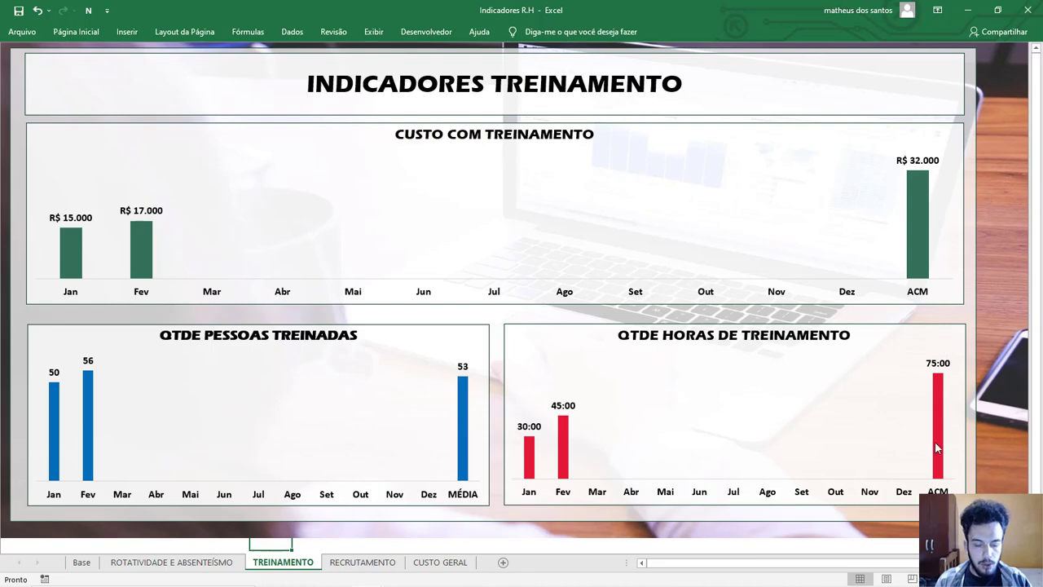
# - Look over the RECRUTAMENTO and CUSTO GERAL dashboards and switch to the R.H Fazer workbook
pyautogui.click(363, 563)
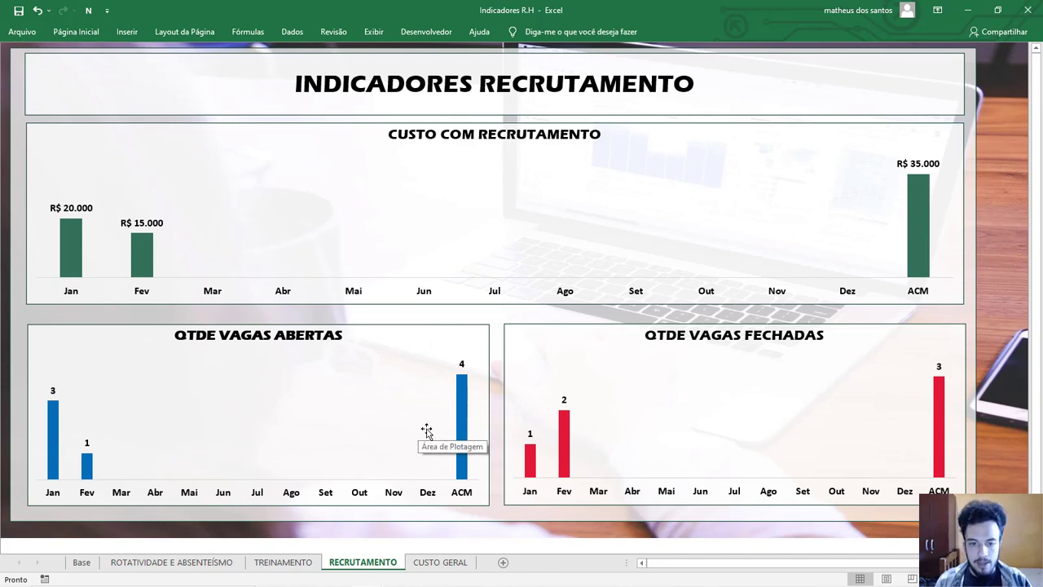
pyautogui.click(455, 563)
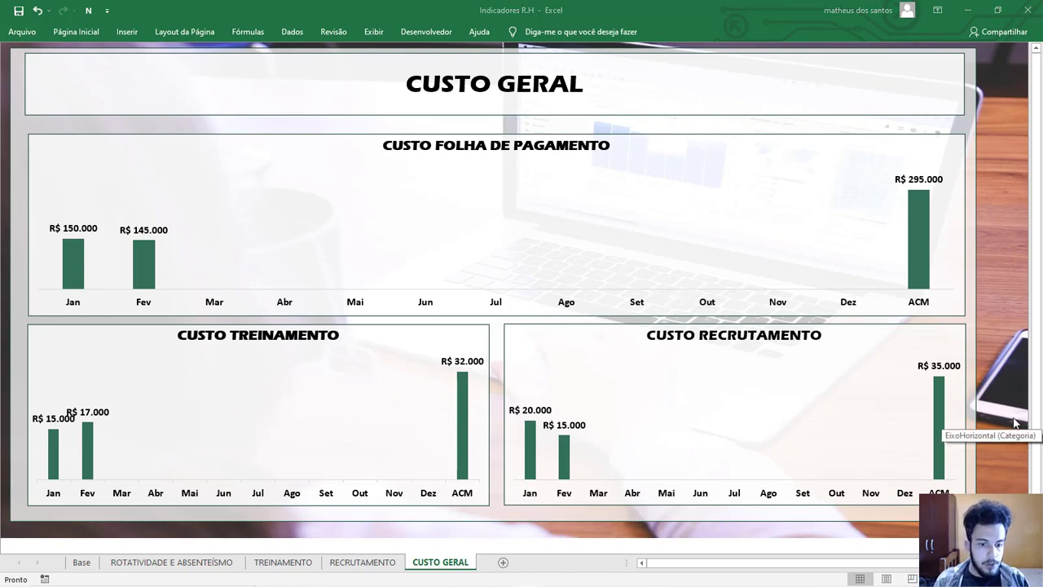
pyautogui.hotkey('alt', 'Tab')
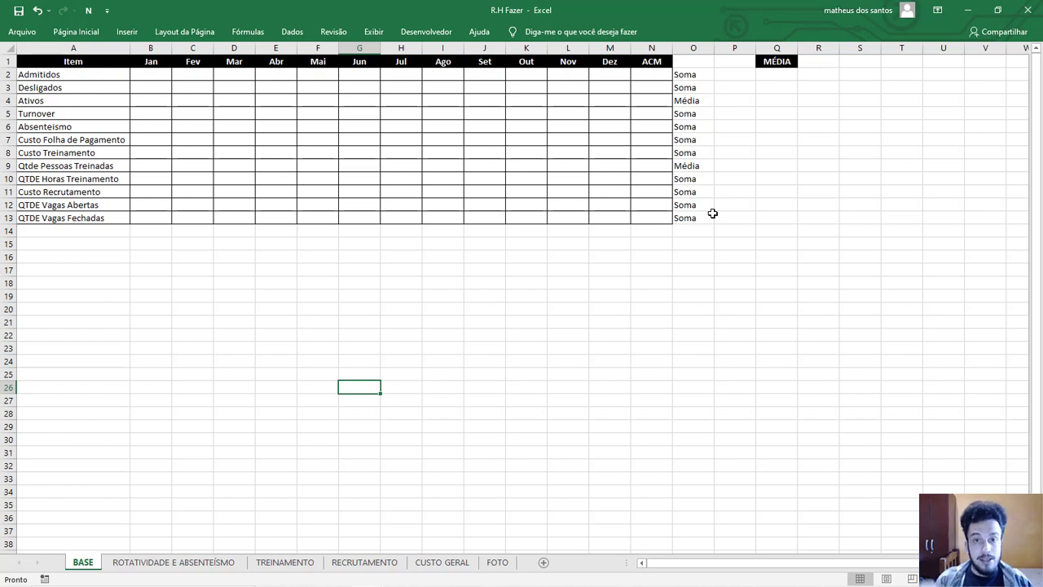
# - Examine the indicator items in column A of the BASE sheet, from Admitidos to QTDE Vagas Fechadas
pyautogui.click(87, 48)
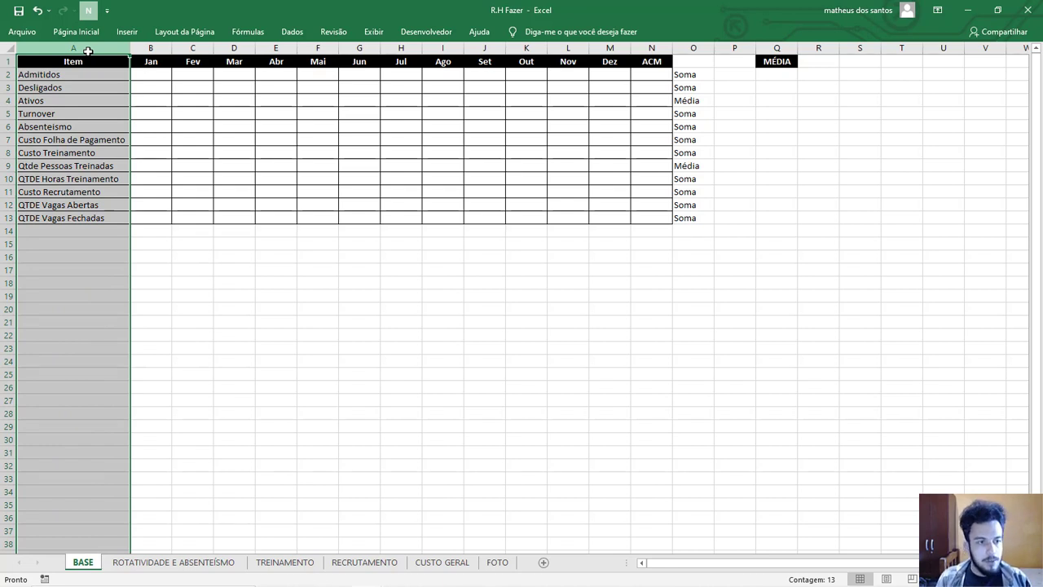
pyautogui.click(63, 64)
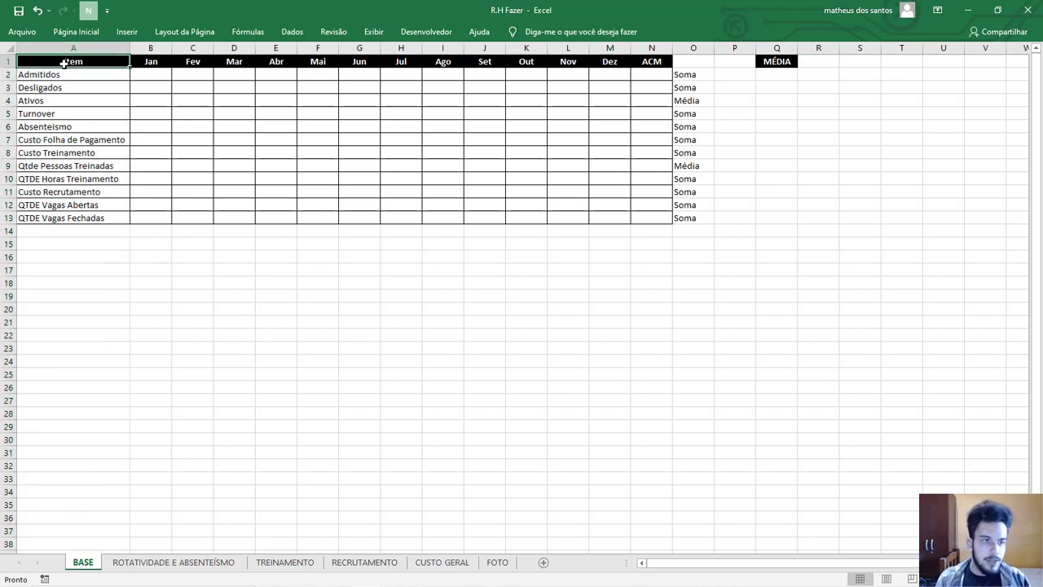
pyautogui.moveTo(81, 74); pyautogui.dragTo(93, 218)
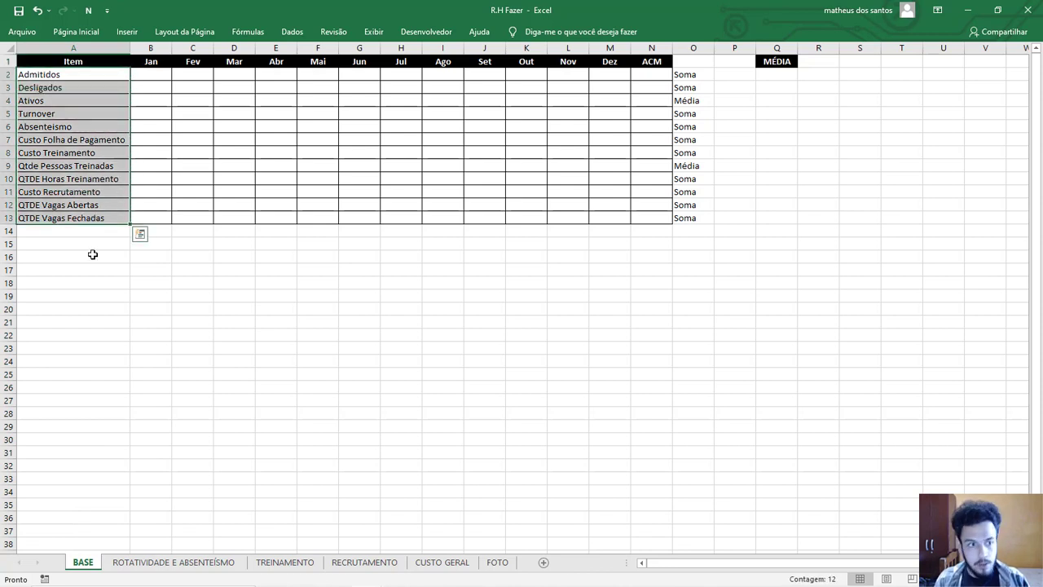
pyautogui.click(93, 254)
pyautogui.click(103, 48)
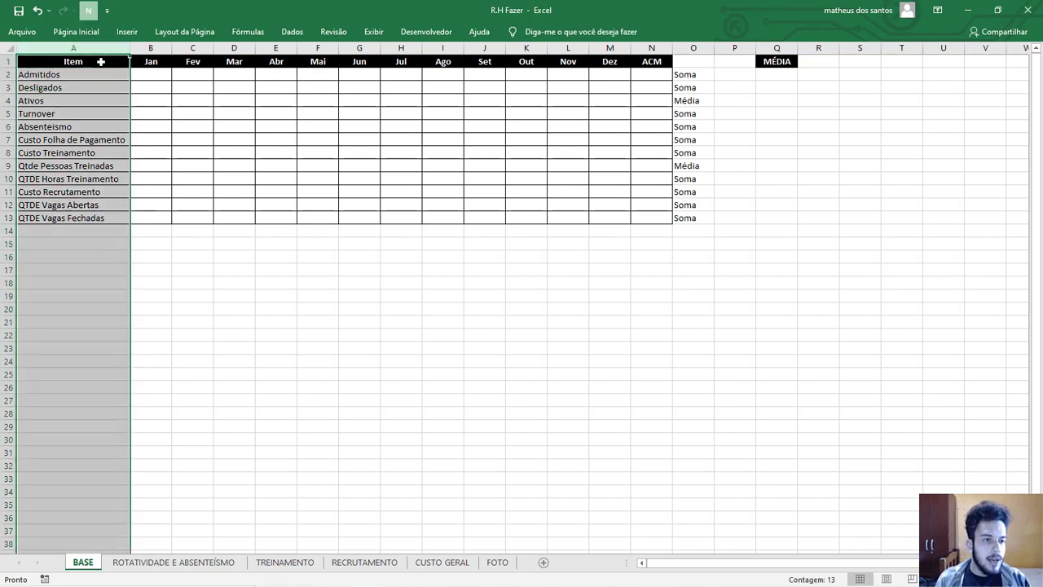
pyautogui.click(101, 62)
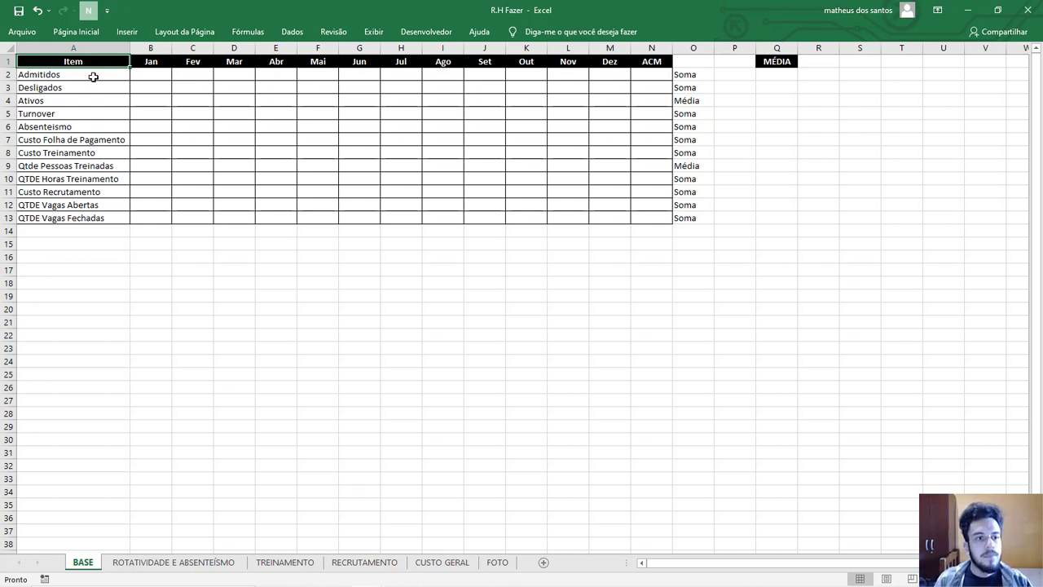
pyautogui.moveTo(83, 74); pyautogui.dragTo(52, 88)
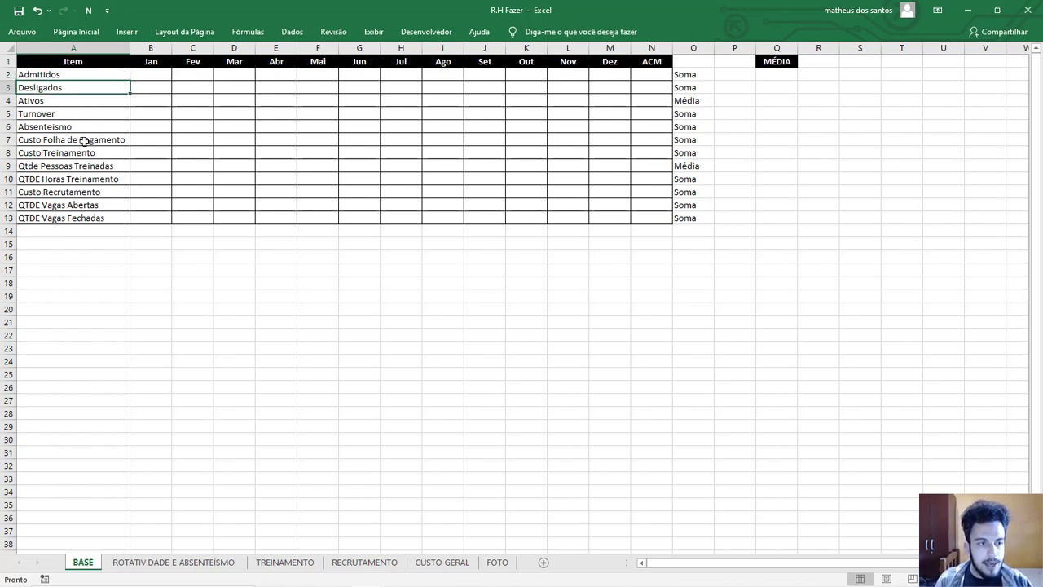
pyautogui.click(52, 100)
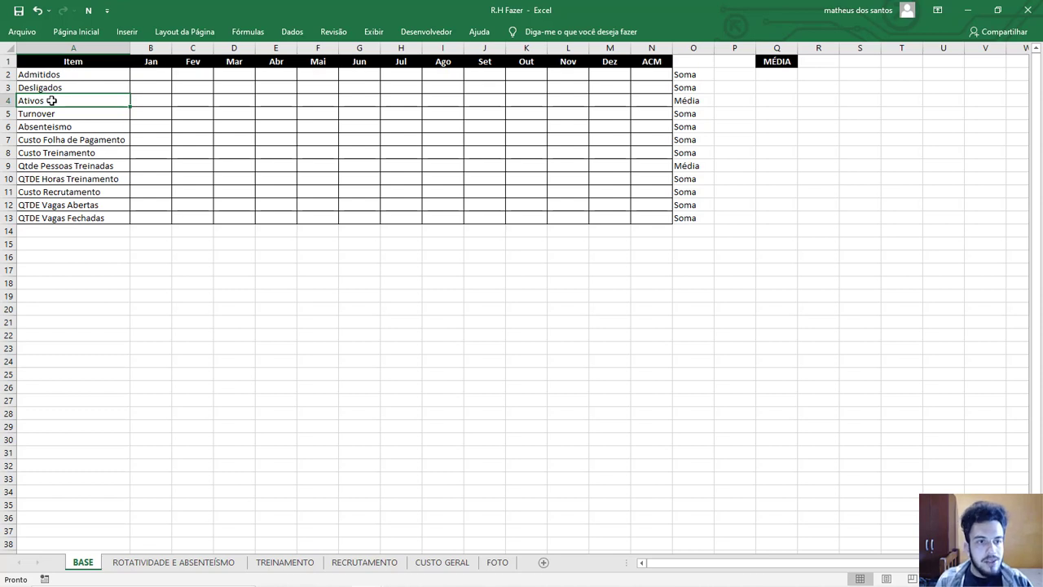
pyautogui.click(49, 114)
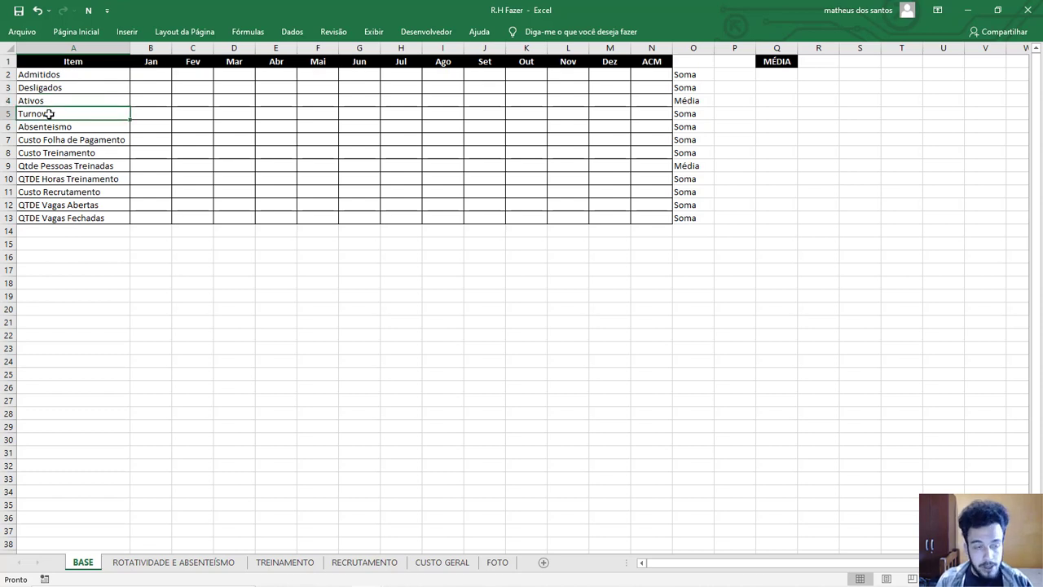
pyautogui.click(52, 123)
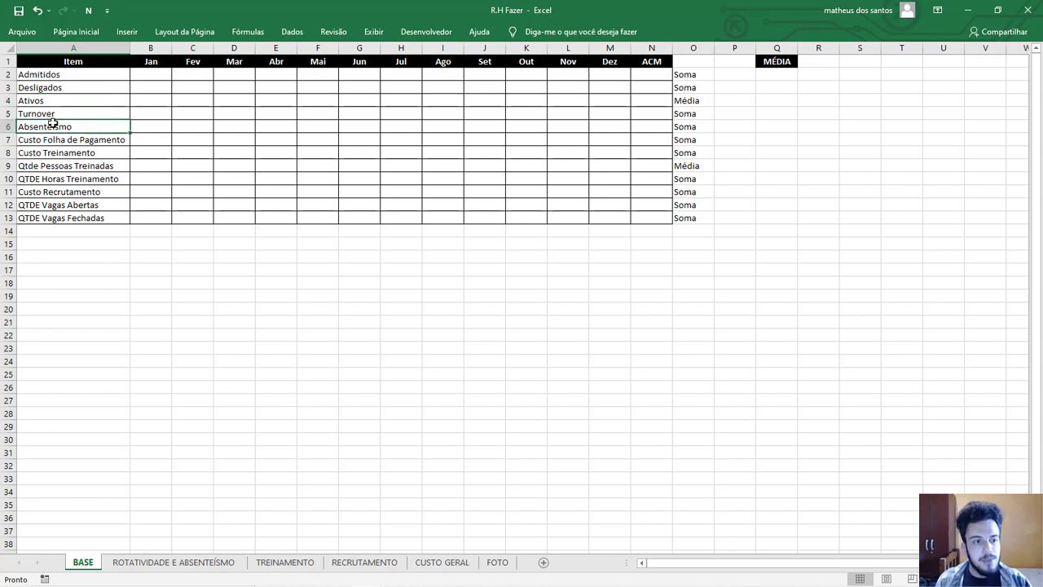
pyautogui.click(65, 140)
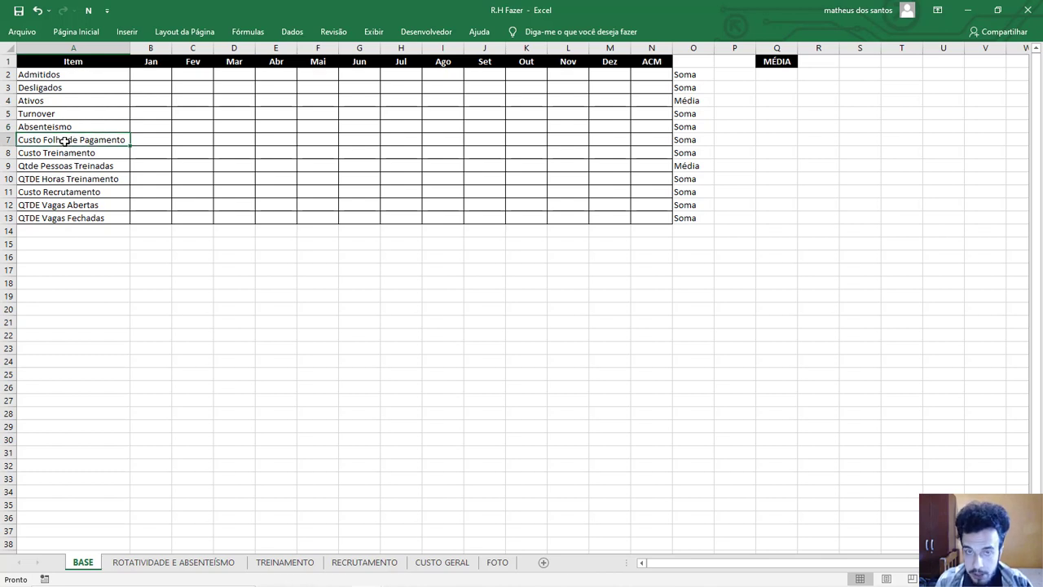
pyautogui.click(67, 152)
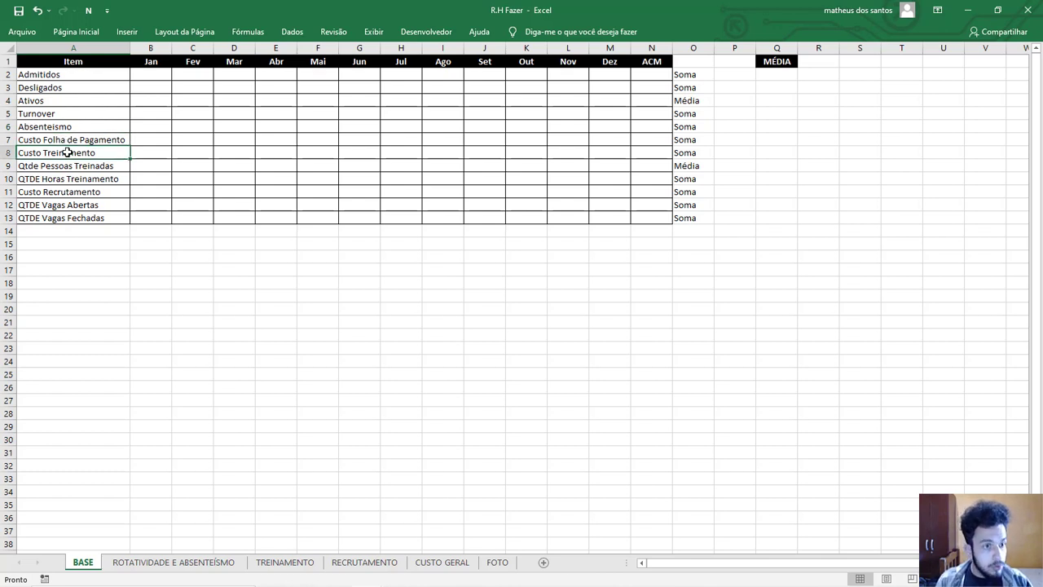
pyautogui.click(61, 166)
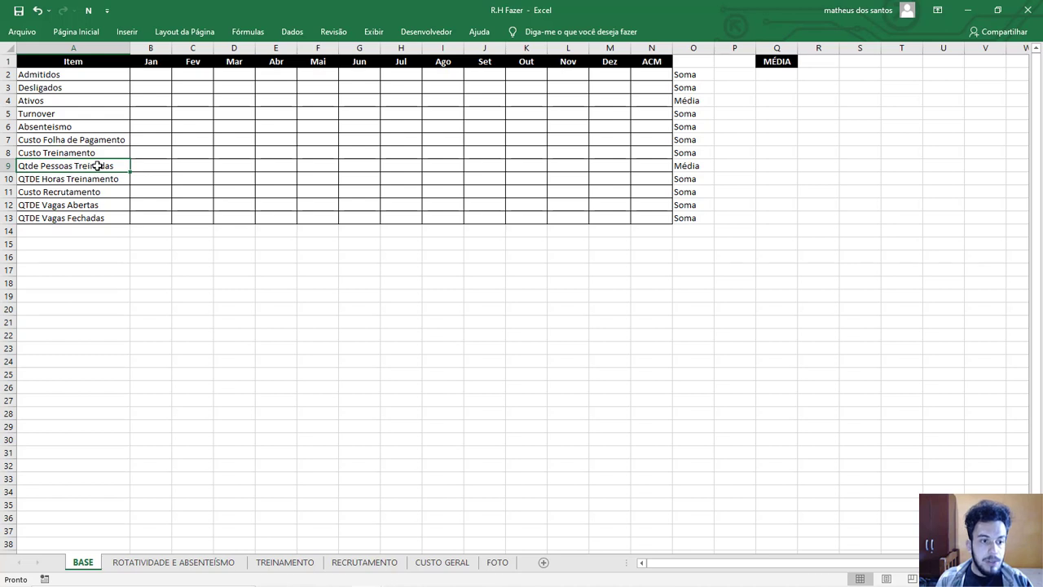
pyautogui.click(98, 178)
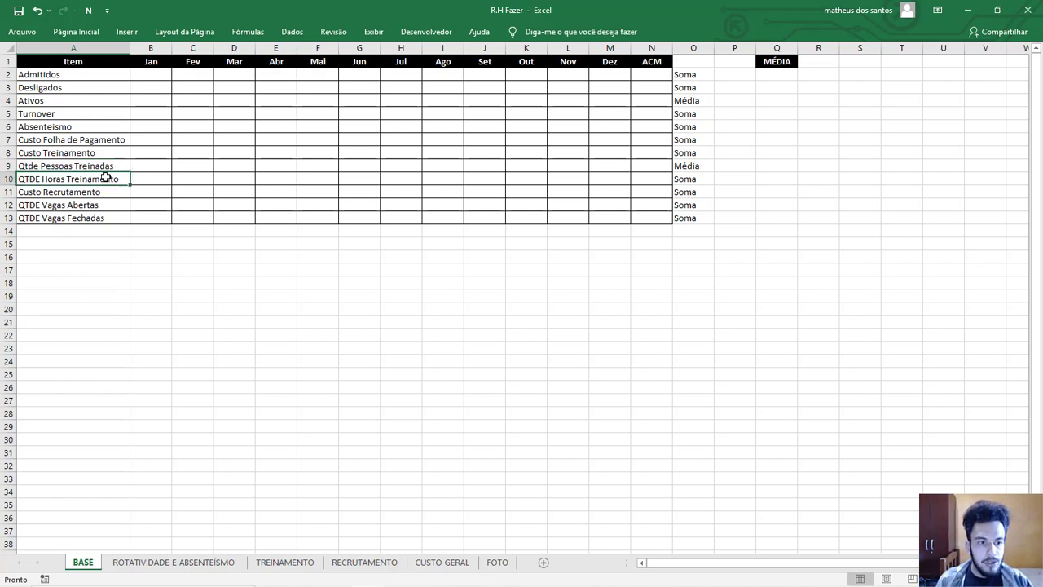
pyautogui.click(101, 192)
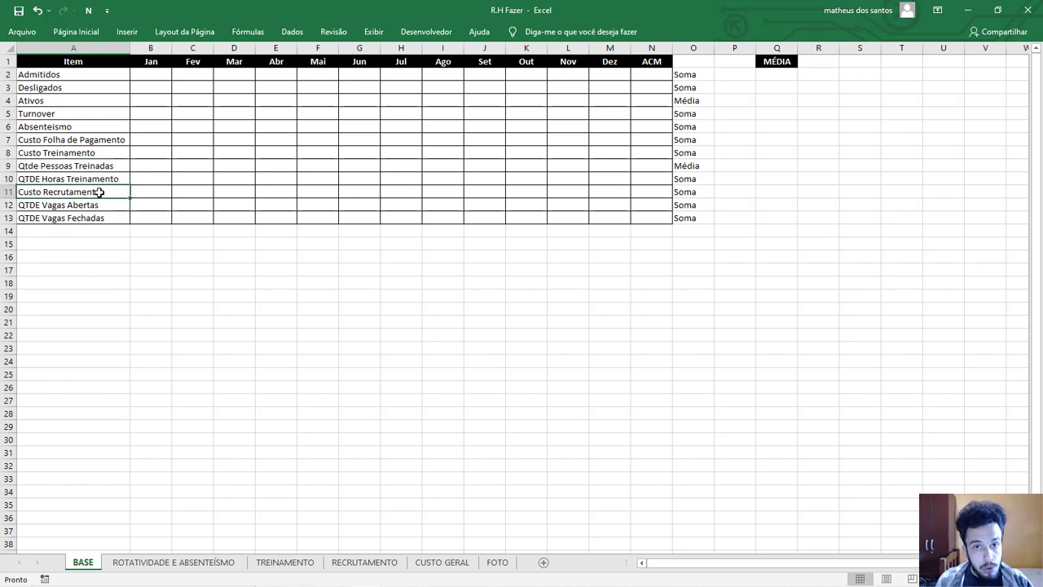
pyautogui.click(96, 204)
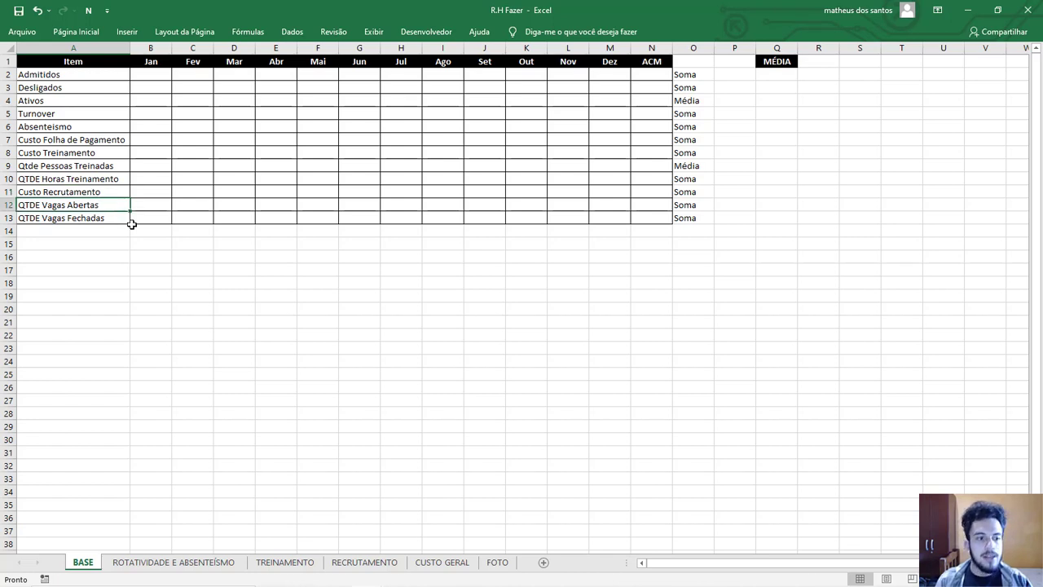
pyautogui.click(101, 218)
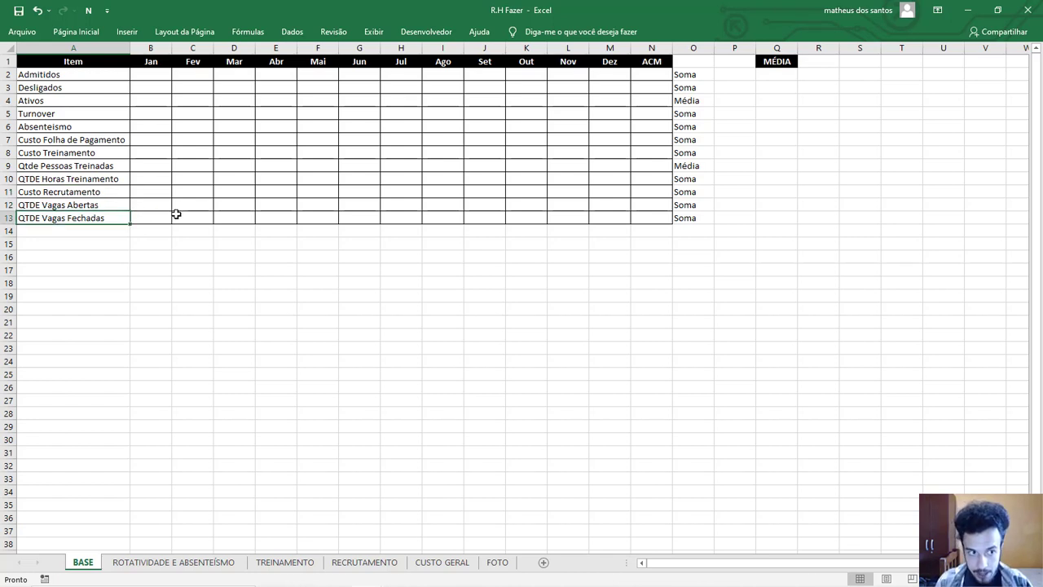
pyautogui.moveTo(70, 75); pyautogui.dragTo(75, 169)
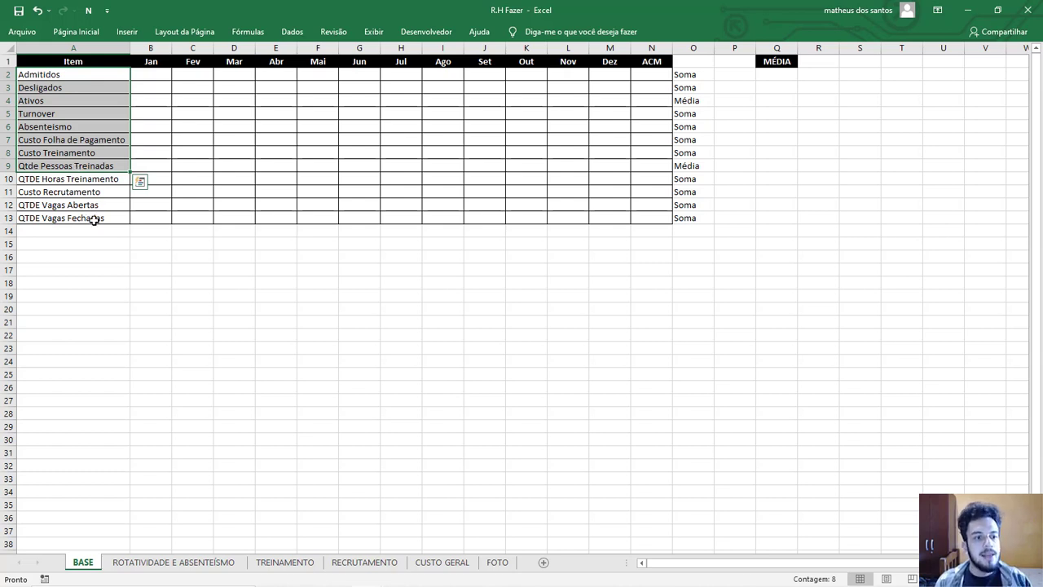
pyautogui.moveTo(98, 217); pyautogui.dragTo(100, 76)
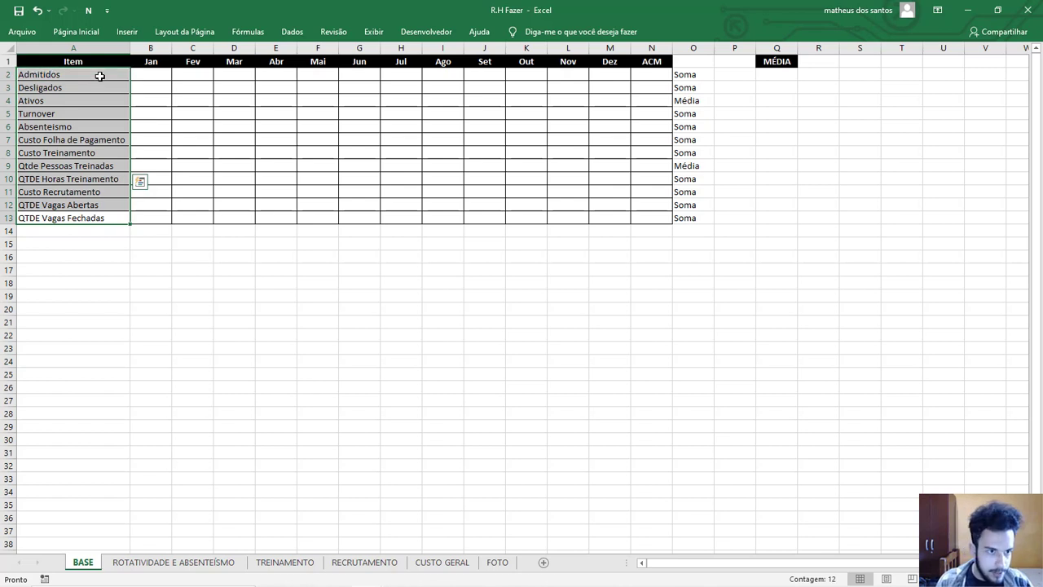
pyautogui.click(189, 285)
# - Examine the month headers from Jan to Dez and the ACM column of the base table
pyautogui.click(149, 47)
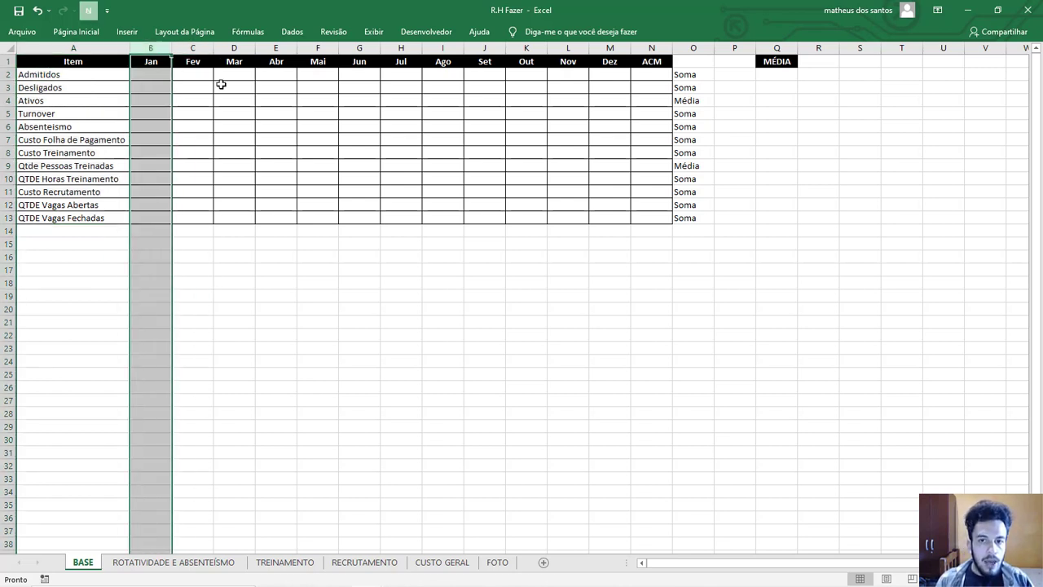
pyautogui.click(655, 49)
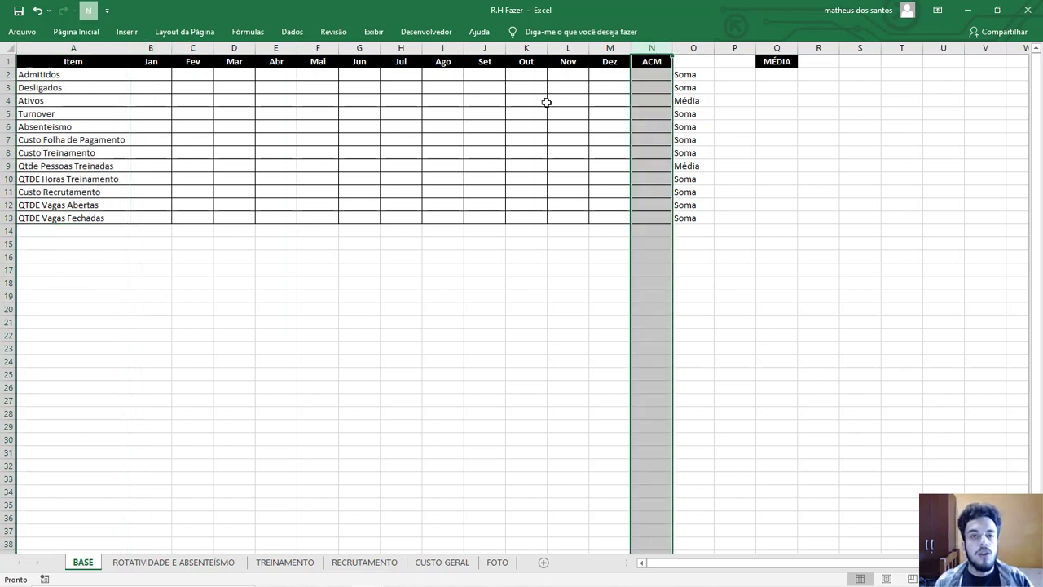
pyautogui.click(153, 62)
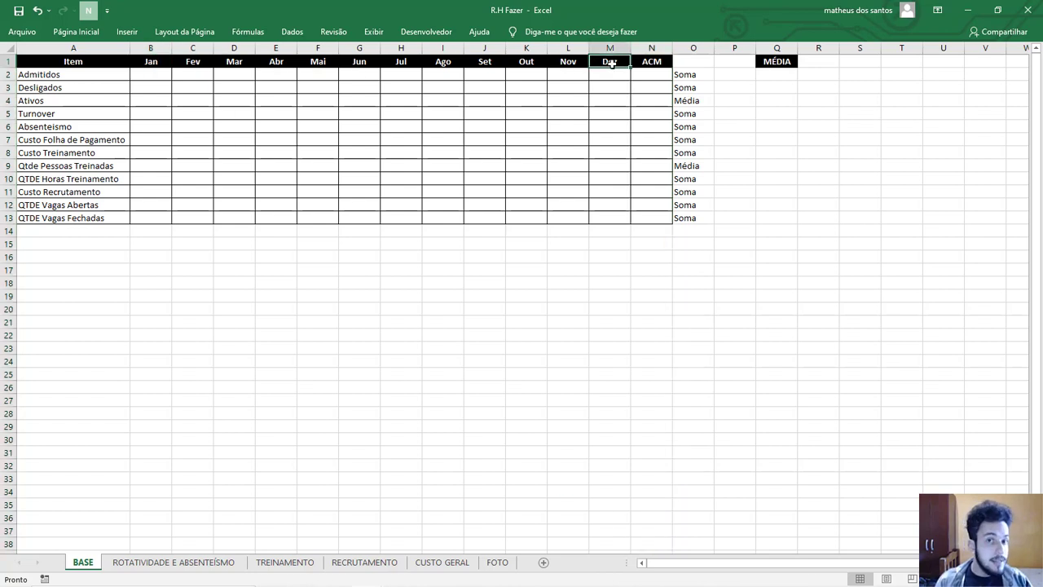
pyautogui.moveTo(145, 64); pyautogui.dragTo(611, 64)
pyautogui.click(443, 256)
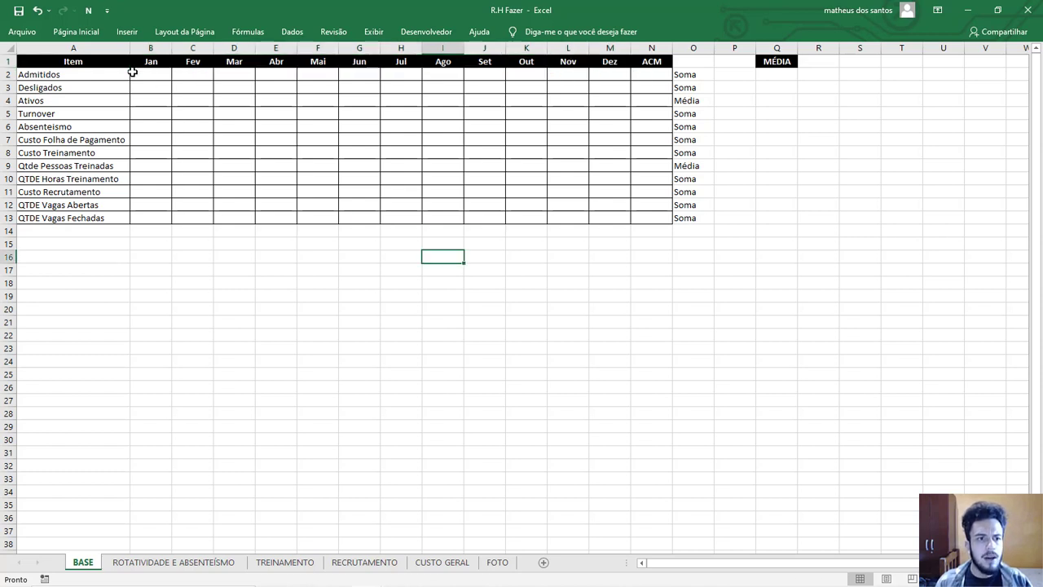
# - Try entering the month labels Jan, Fev and Mar across row 15 from cell B15, and undo the entries
pyautogui.click(151, 249)
pyautogui.write('Jan')
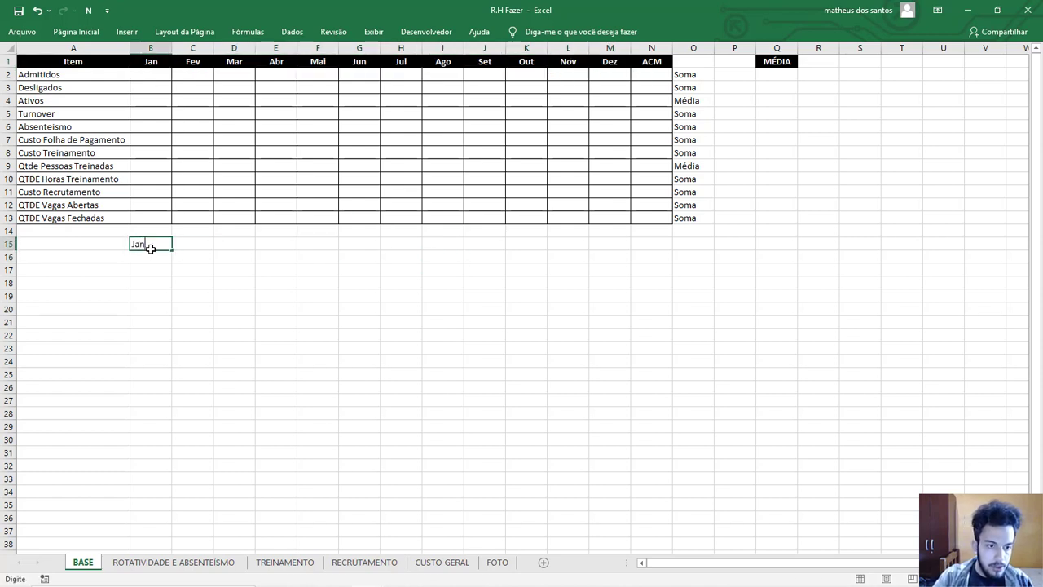
pyautogui.press('Tab')
pyautogui.write('Fev')
pyautogui.press('Tab')
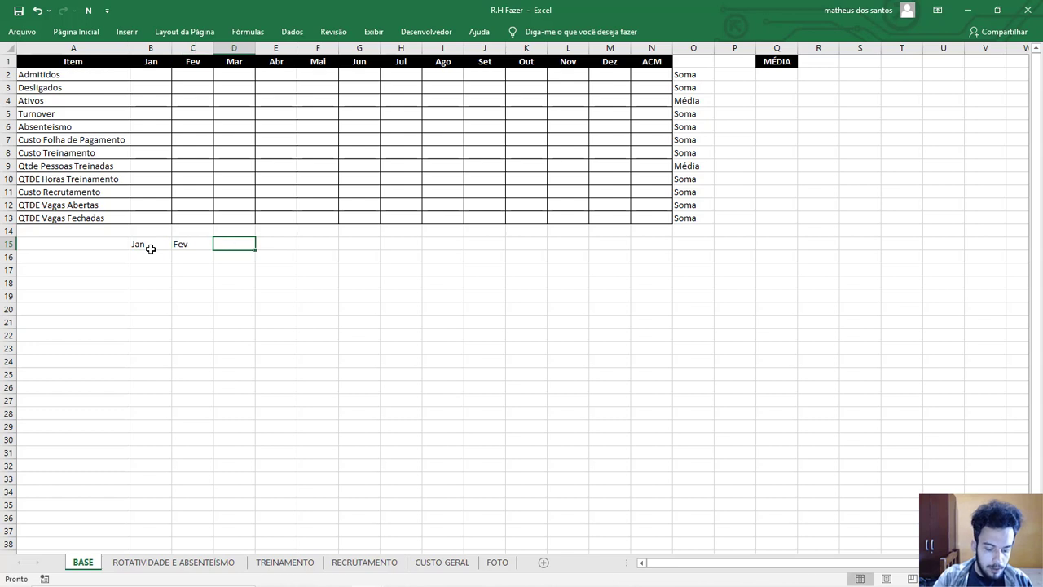
pyautogui.write('Mar')
pyautogui.press('Escape')
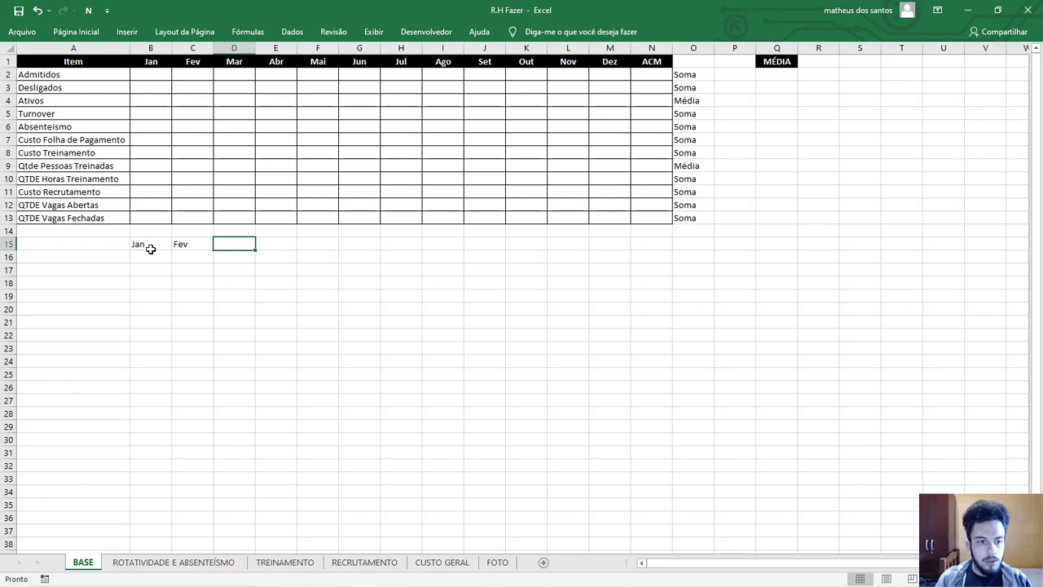
pyautogui.hotkey('ctrl', 'z')
pyautogui.hotkey('ctrl', 'z')
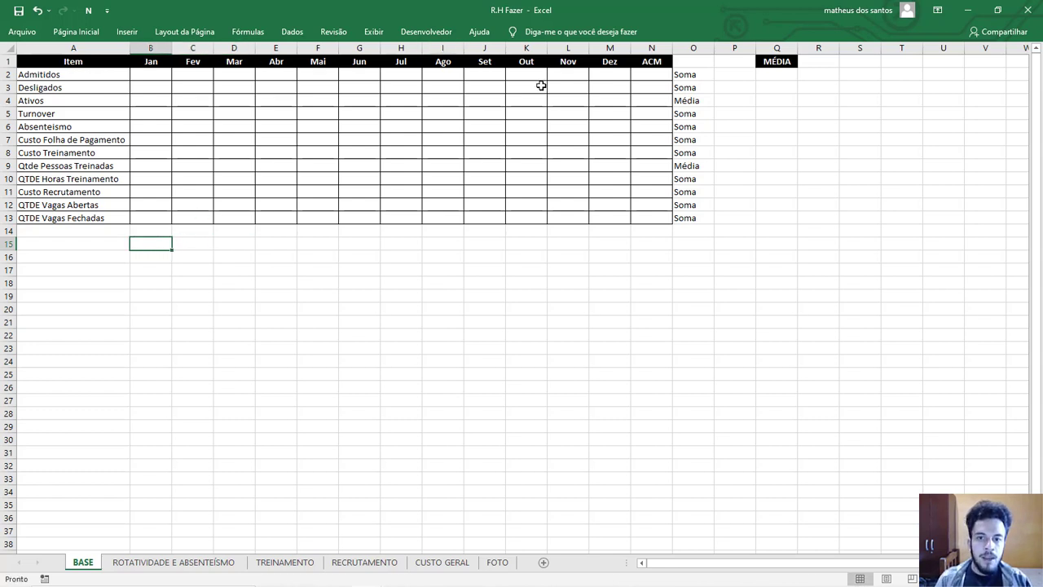
# - Examine the ACM column against the Jan to Dez months and the Soma or Média notes in column O
pyautogui.click(656, 49)
pyautogui.click(469, 272)
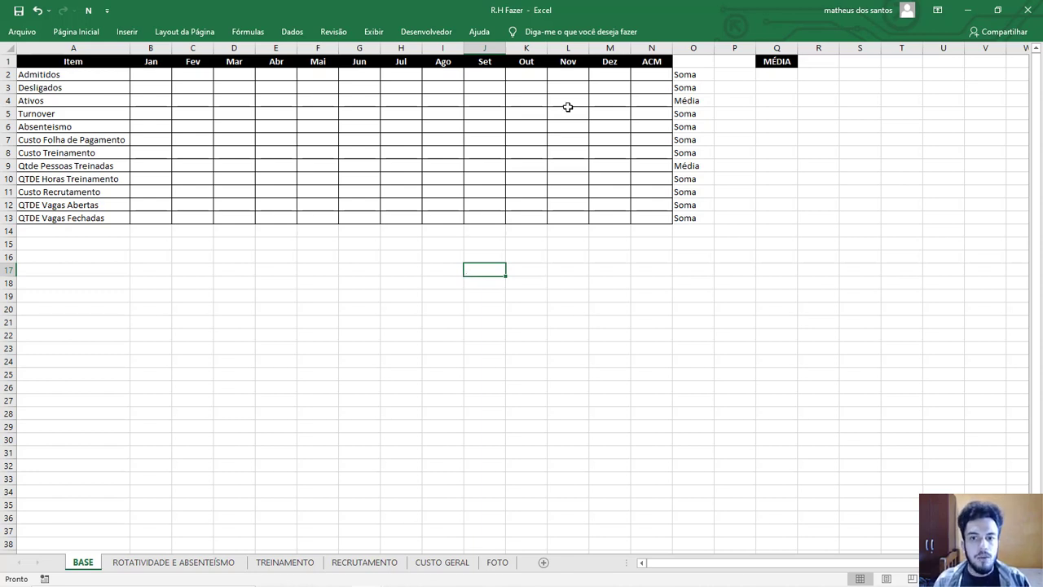
pyautogui.click(640, 80)
pyautogui.click(163, 64)
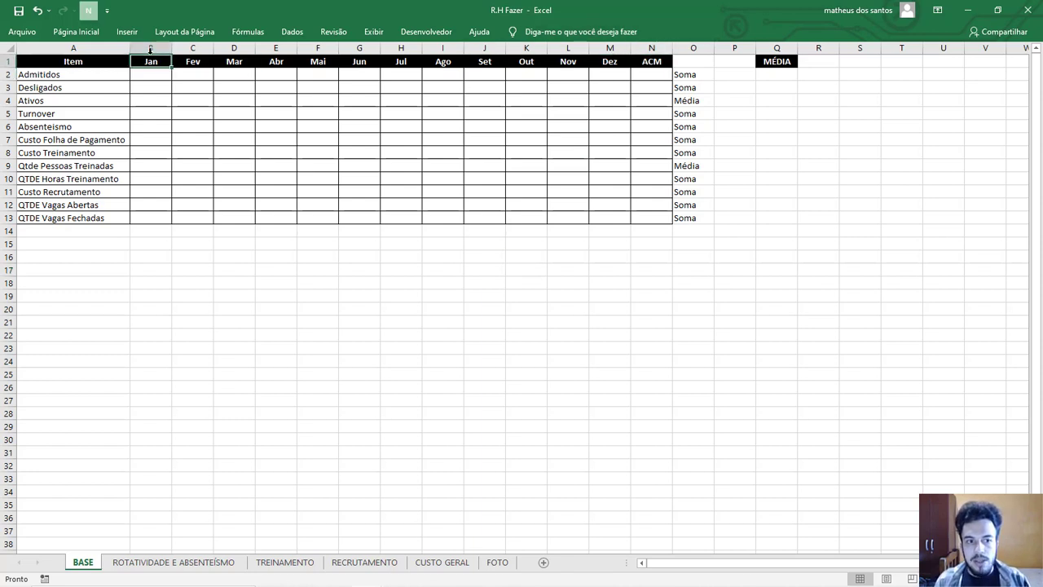
pyautogui.click(613, 61)
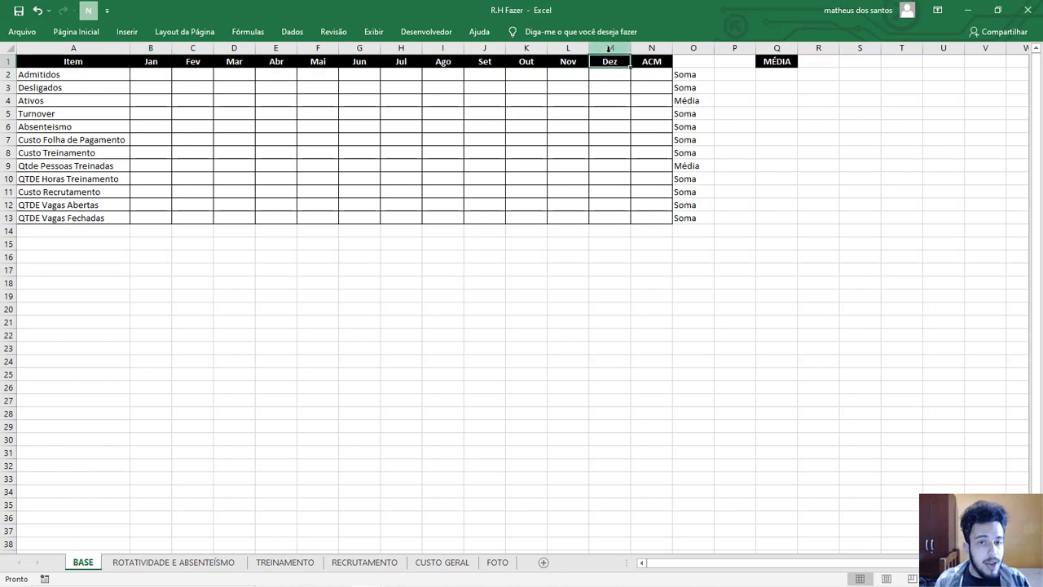
pyautogui.click(646, 64)
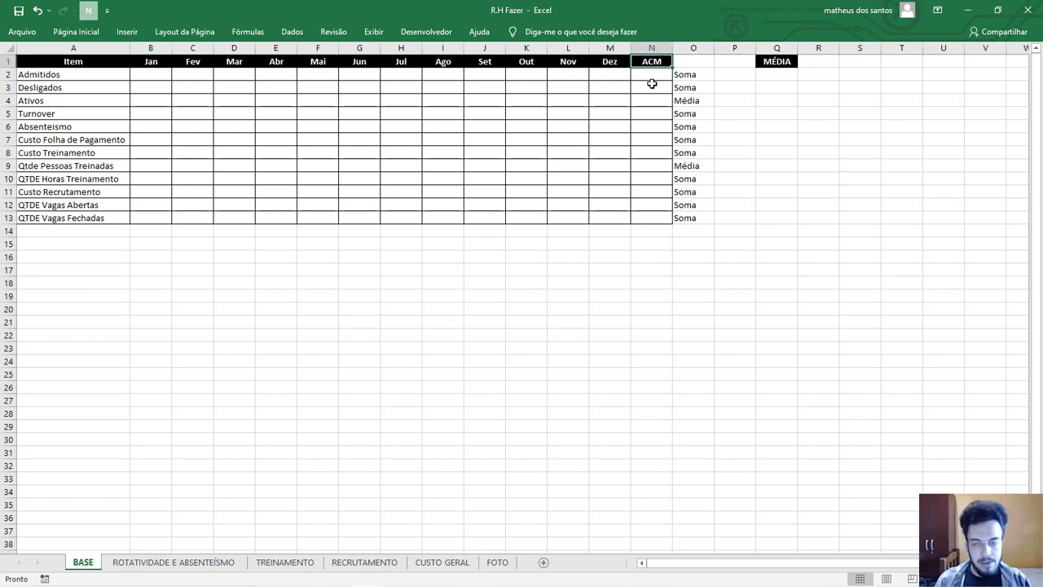
pyautogui.click(705, 49)
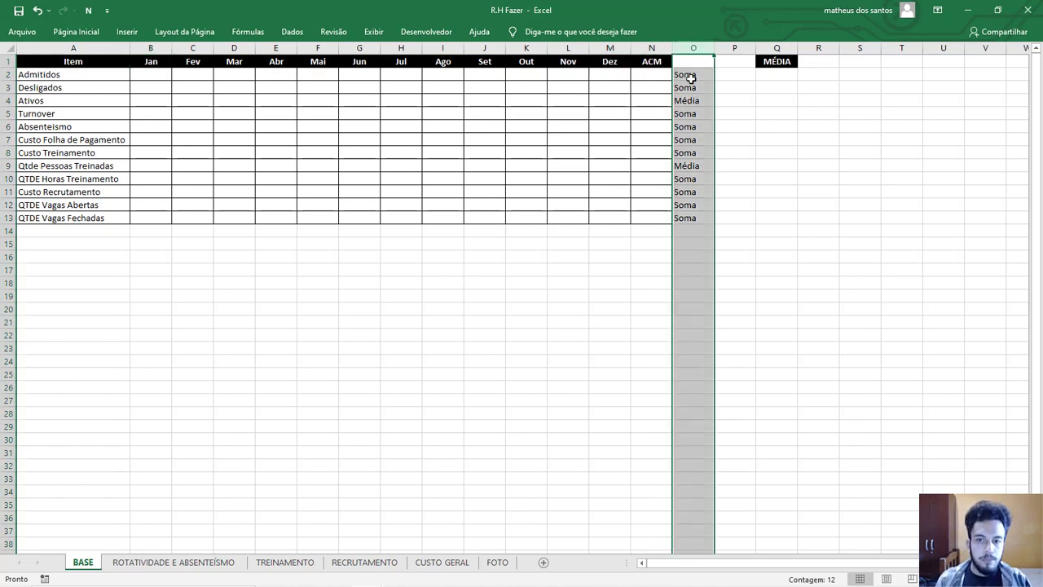
pyautogui.moveTo(690, 78); pyautogui.dragTo(691, 219)
pyautogui.click(706, 217)
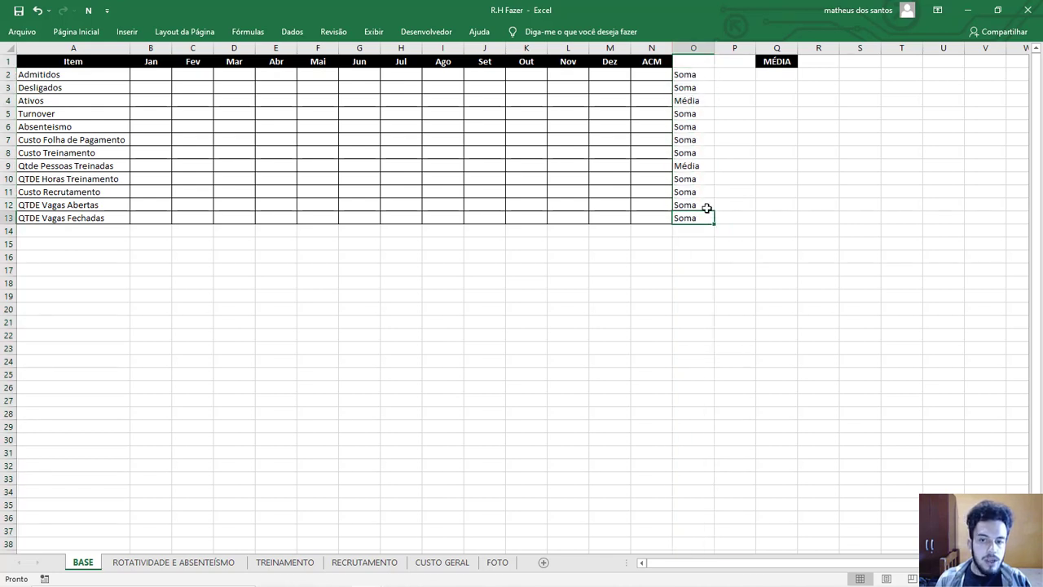
# - Examine the Soma and Média notes in column O, the MÉDIA header in column Q, and the Ativos and Qtde Pessoas Treinadas rows
pyautogui.moveTo(685, 75); pyautogui.dragTo(694, 214)
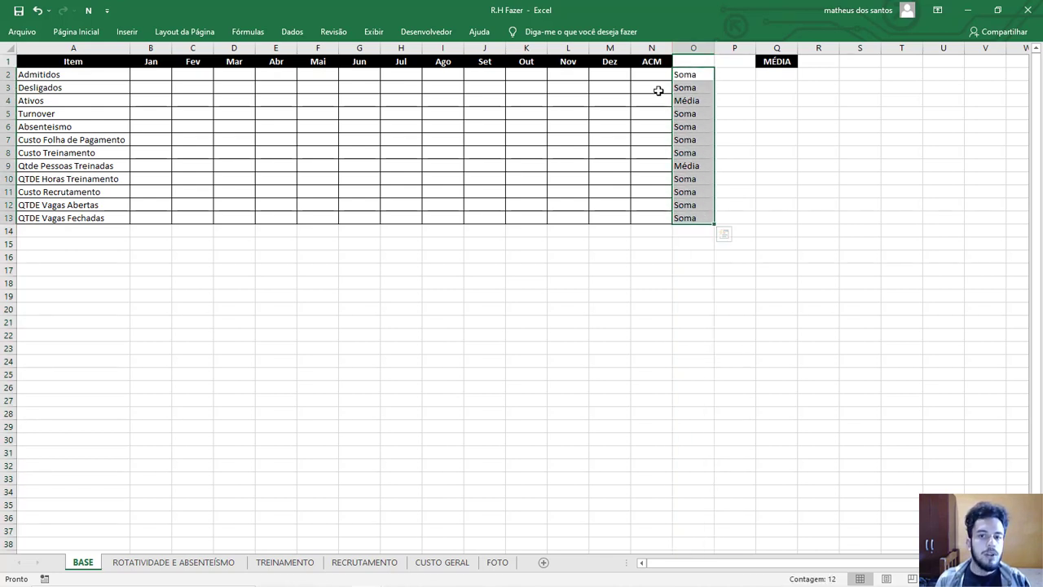
pyautogui.moveTo(653, 73); pyautogui.dragTo(699, 75)
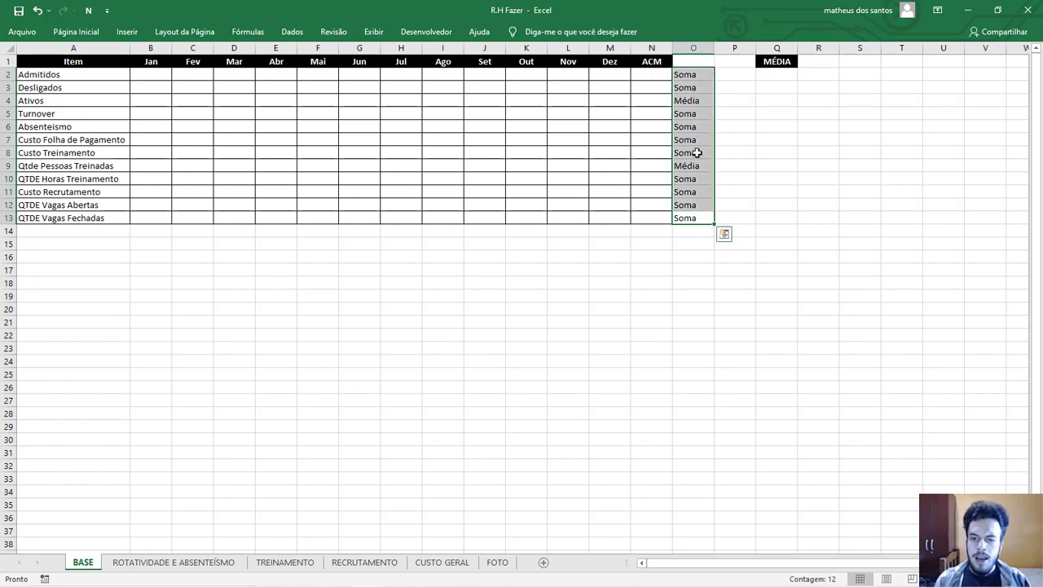
pyautogui.click(693, 77)
pyautogui.click(694, 100)
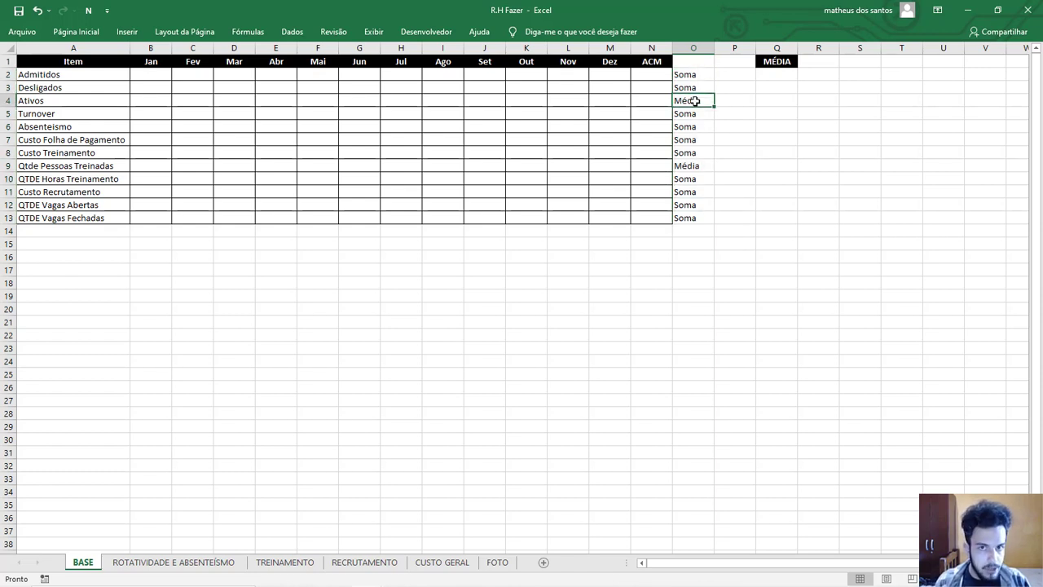
pyautogui.click(776, 48)
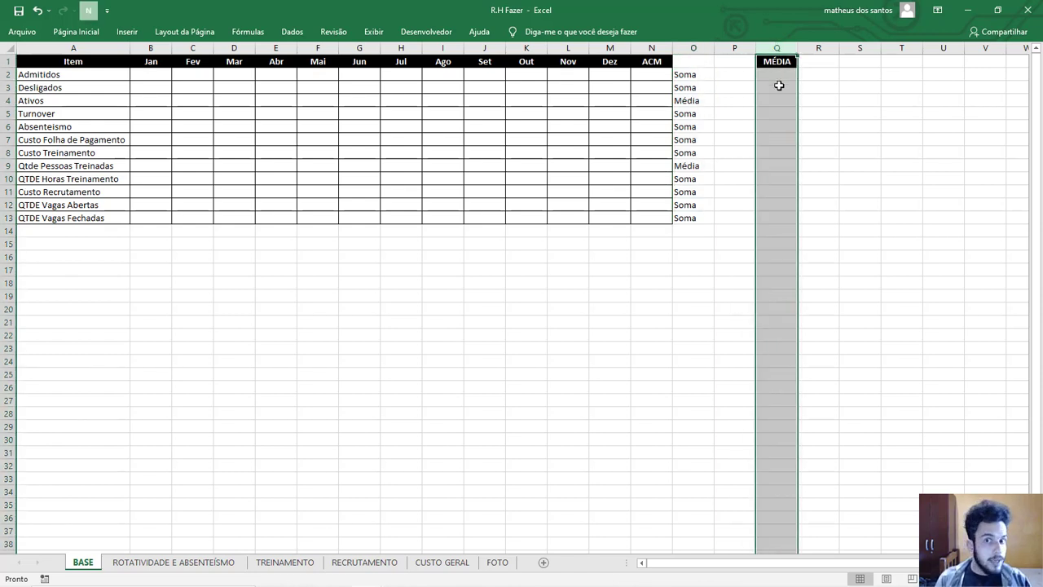
pyautogui.click(790, 73)
pyautogui.click(786, 62)
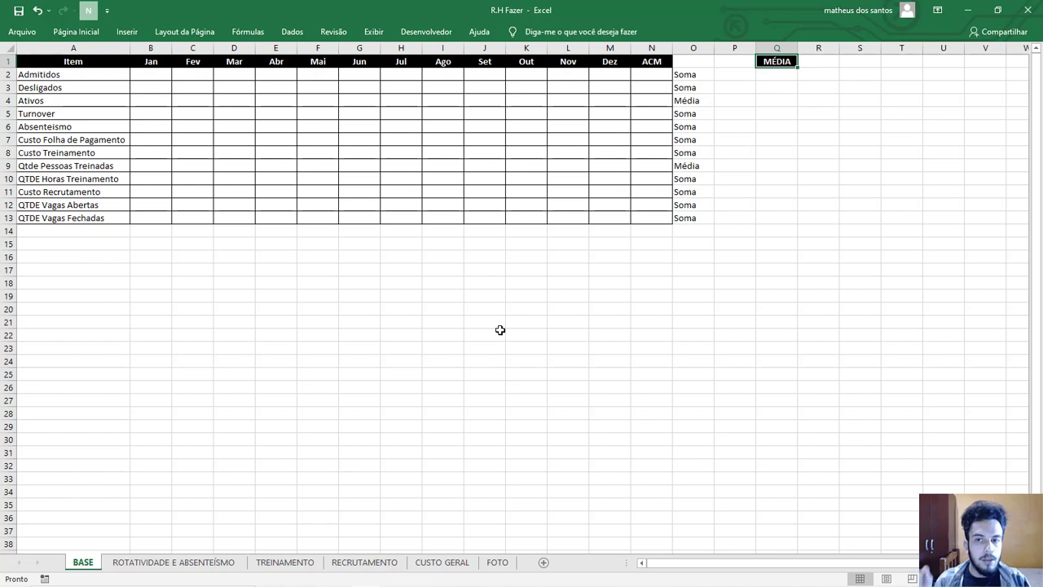
pyautogui.click(9, 101)
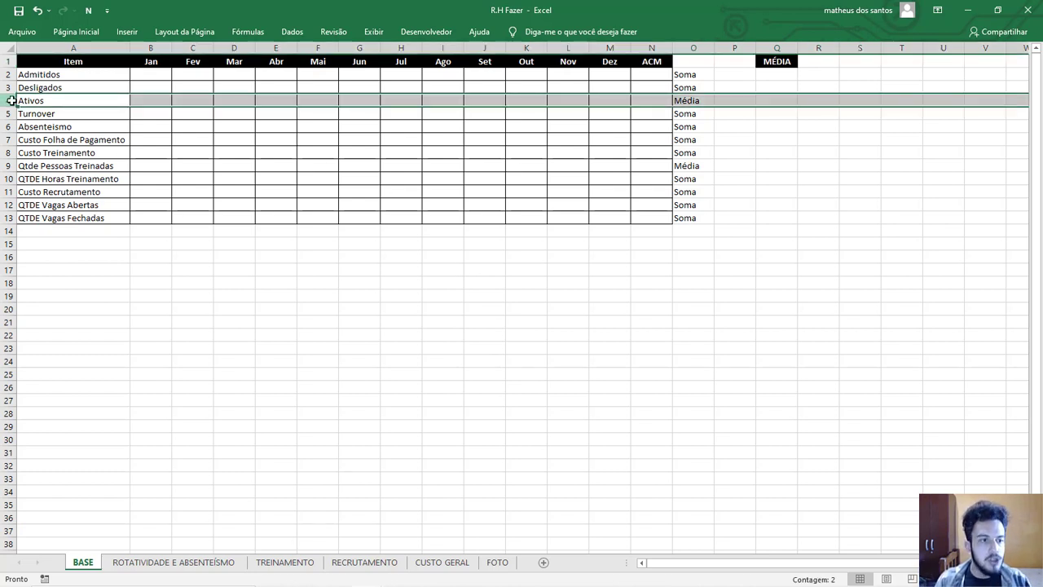
pyautogui.click(7, 166)
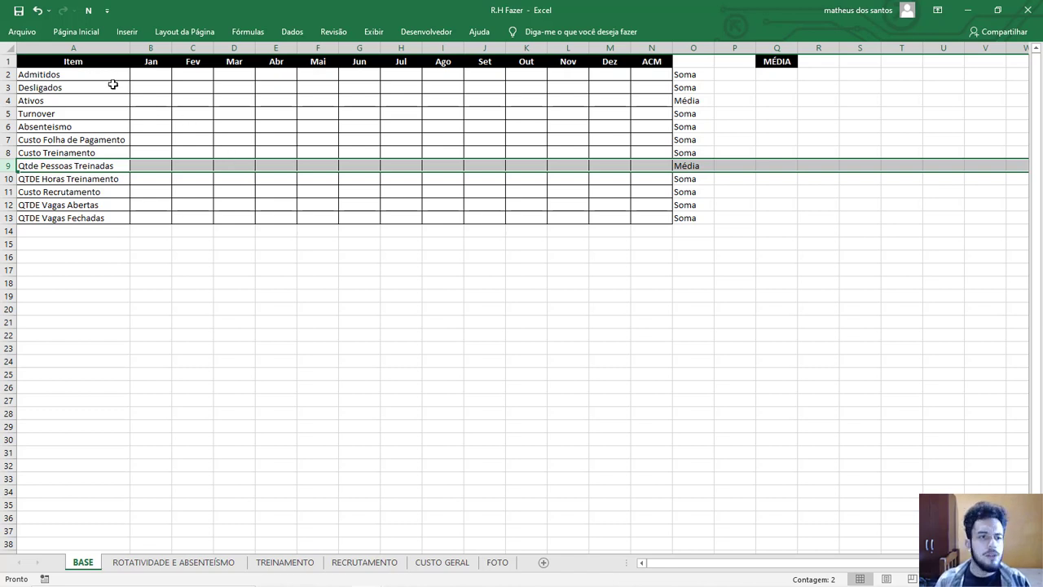
# - Enter the January headcount values: 2 for Admitidos, 1 for Desligados and 100 for Ativos
pyautogui.click(151, 75)
pyautogui.write('2')
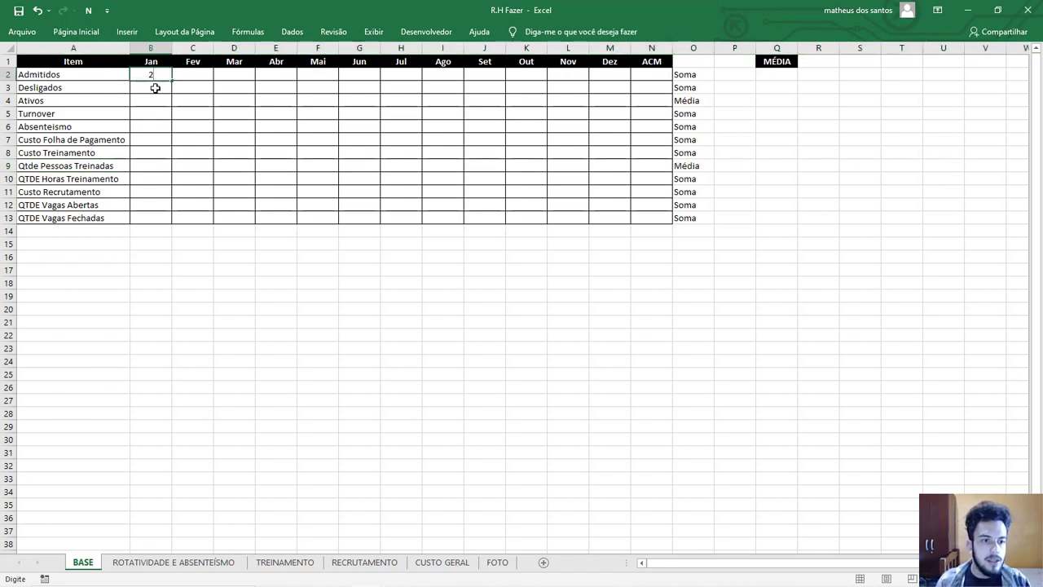
pyautogui.click(155, 87)
pyautogui.write('1')
pyautogui.click(151, 99)
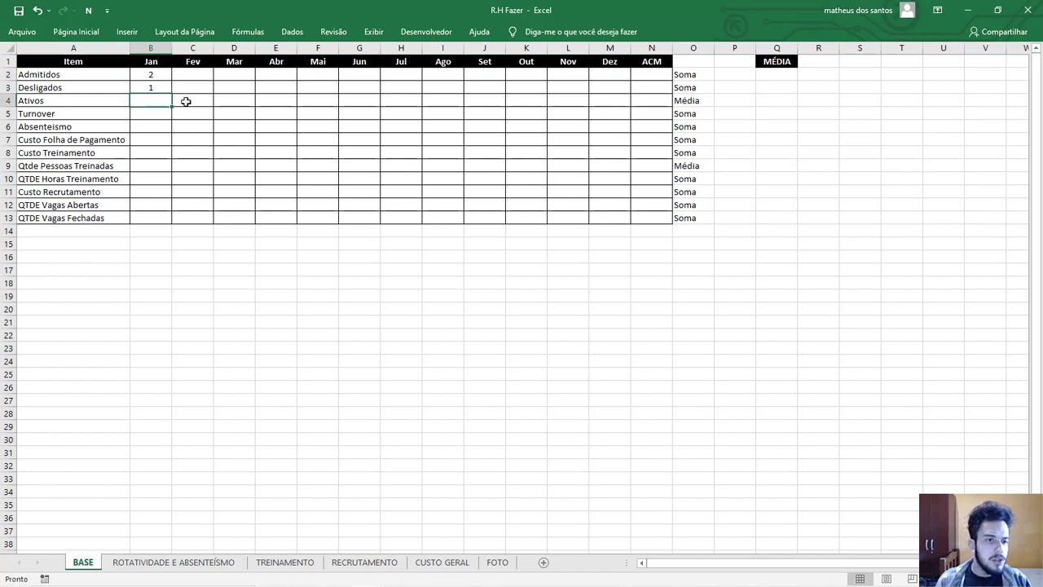
pyautogui.write('100')
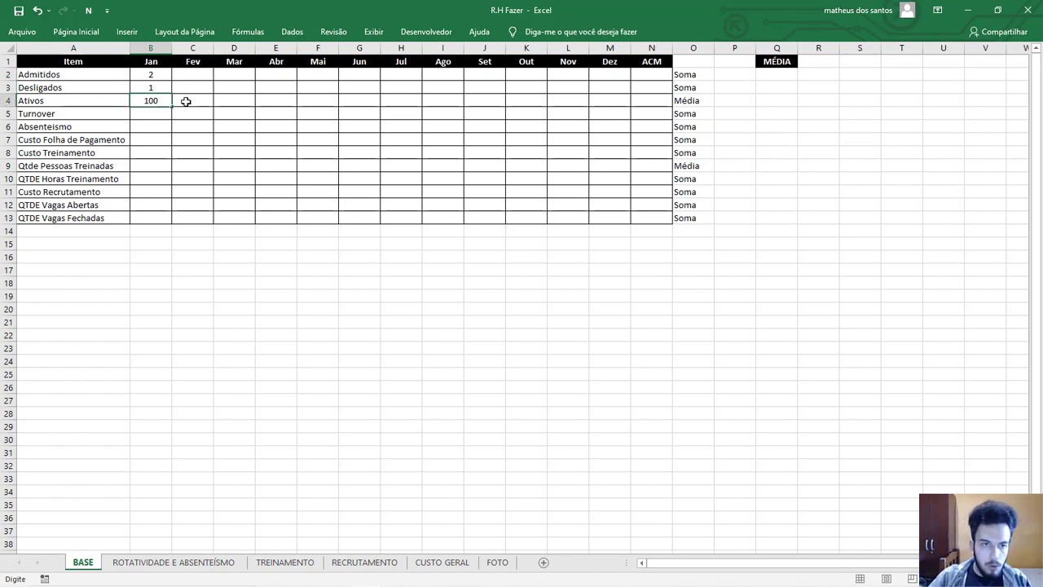
pyautogui.press('Return')
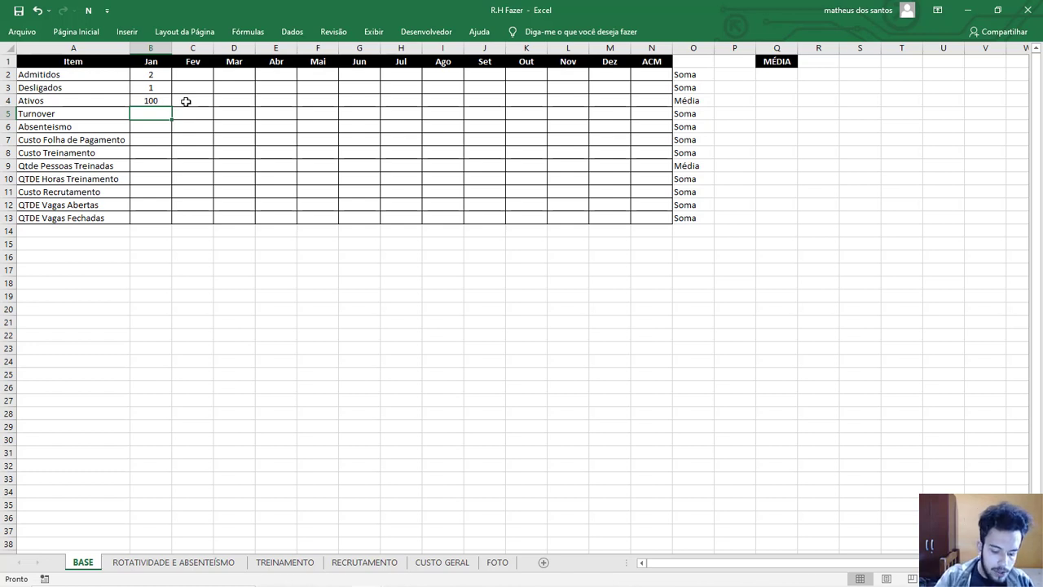
# - Enter the January rates: 0,90% for Turnover and 1% for Absenteismo
pyautogui.write('0,90%')
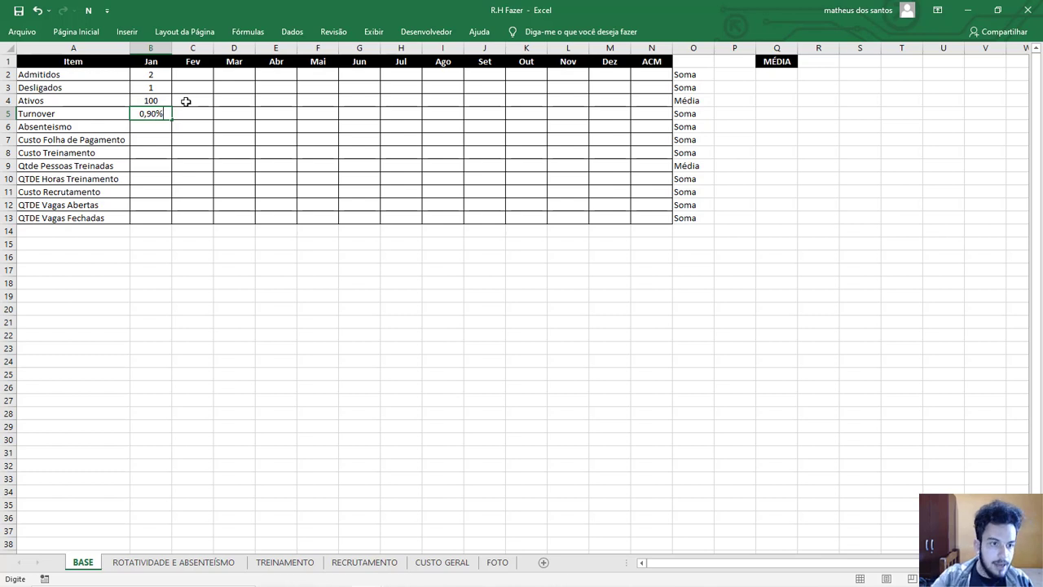
pyautogui.press('Return')
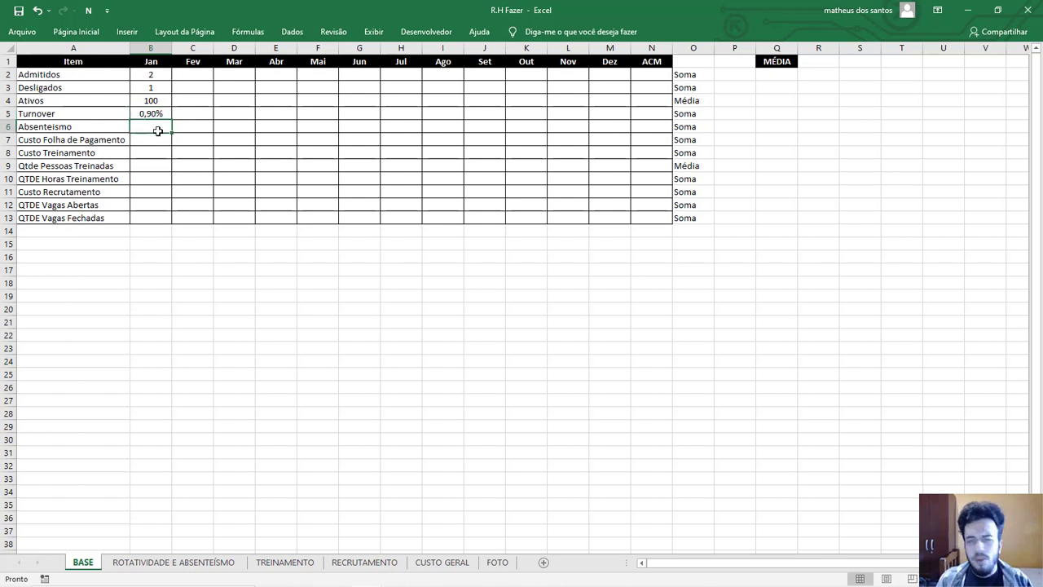
pyautogui.write('1')
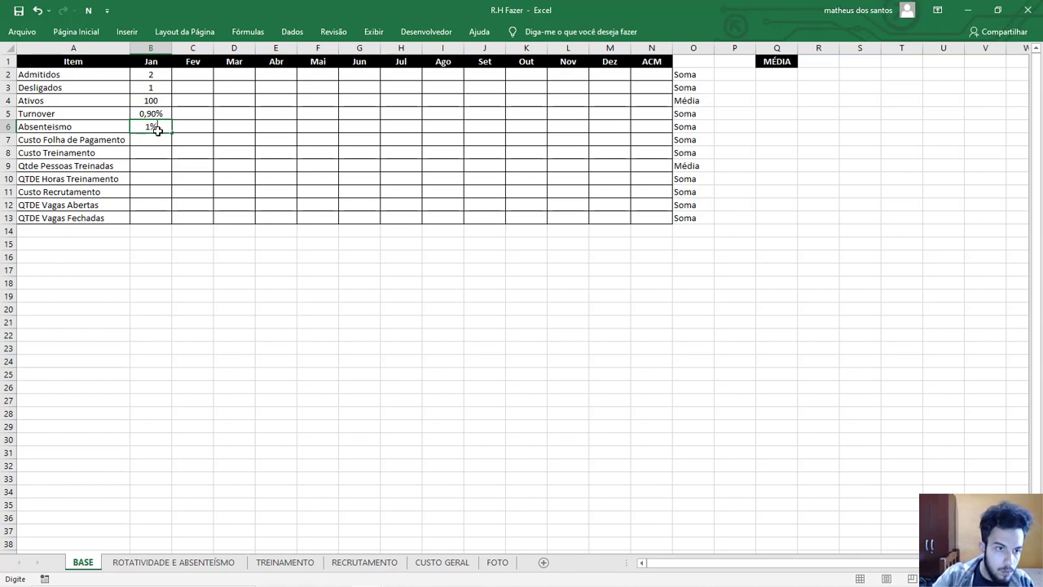
pyautogui.press('Return')
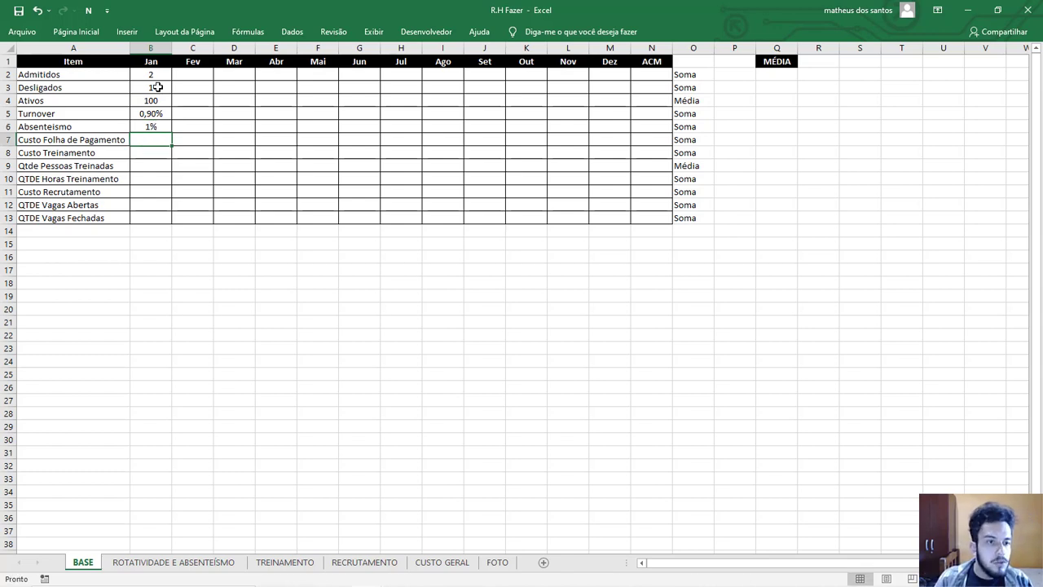
# - Enter 150000 as the January Custo Folha de Pagamento
pyautogui.write('1')
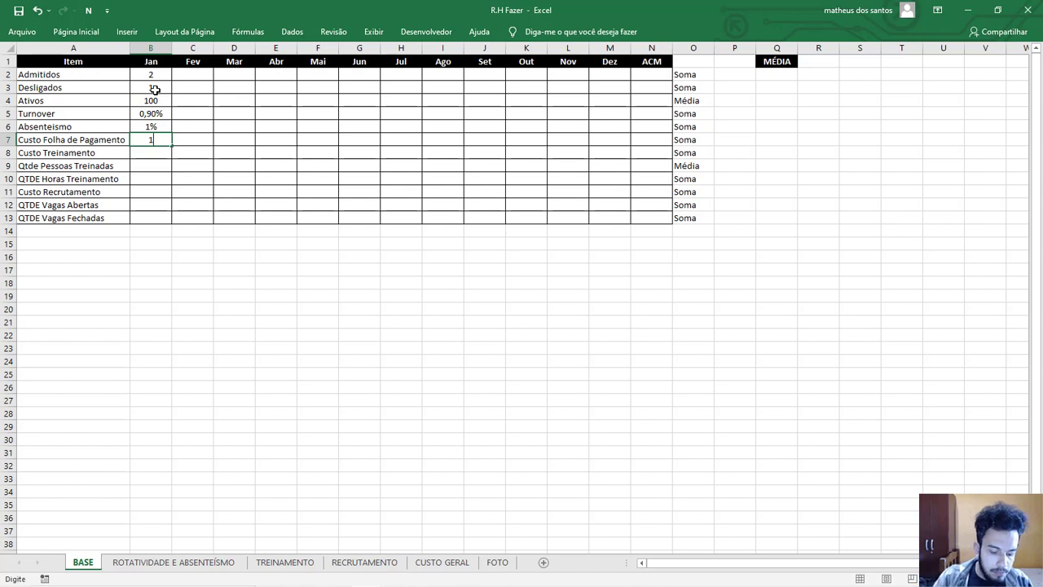
pyautogui.write('50000')
pyautogui.press('Return')
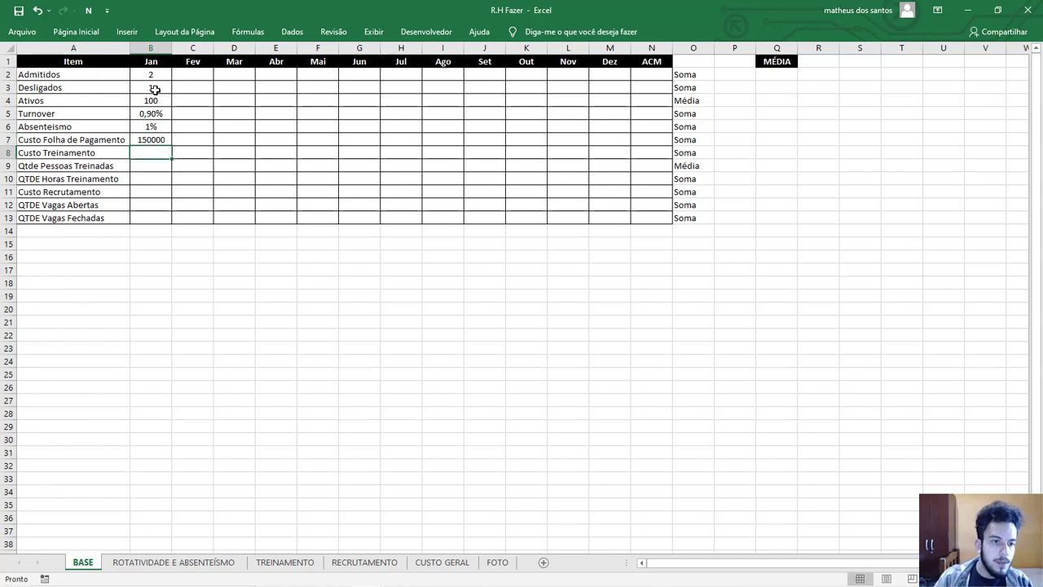
# - Keep the ribbon expanded and show the formula bar above the worksheet
pyautogui.click(76, 31)
pyautogui.doubleClick(373, 31)
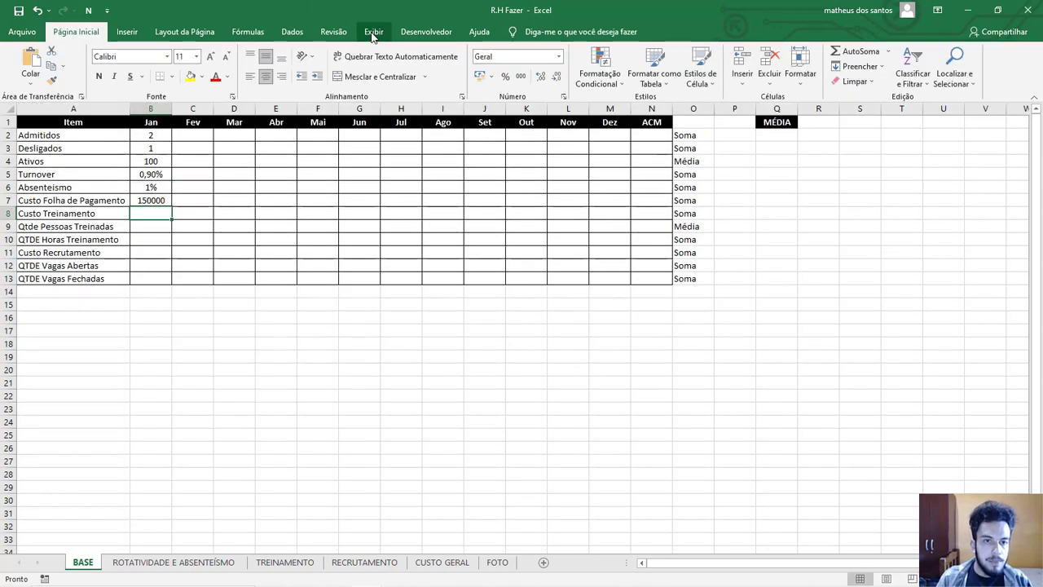
pyautogui.click(339, 57)
pyautogui.click(317, 321)
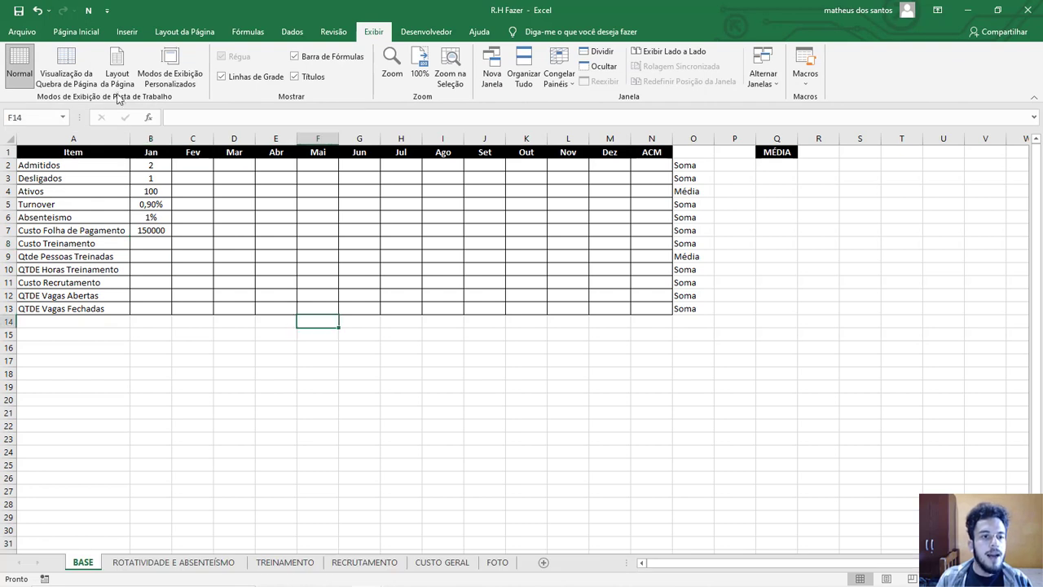
# - Format the January payroll cost in cell B7 with the R$ accounting number format
pyautogui.click(89, 30)
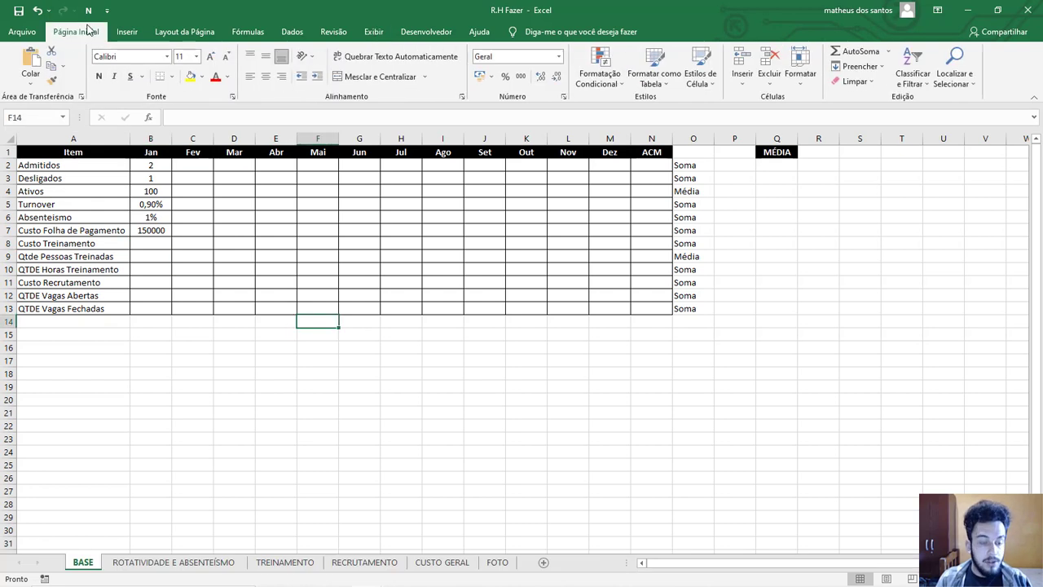
pyautogui.click(152, 230)
pyautogui.click(481, 76)
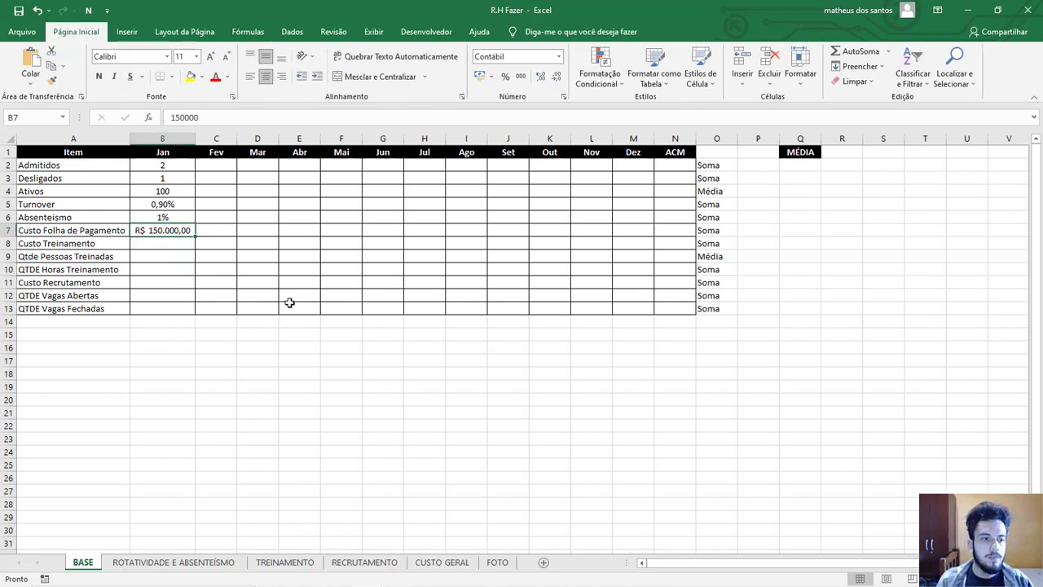
# - Enter 20000 as the January Custo Treinamento and format it with the R$ accounting number format
pyautogui.click(150, 244)
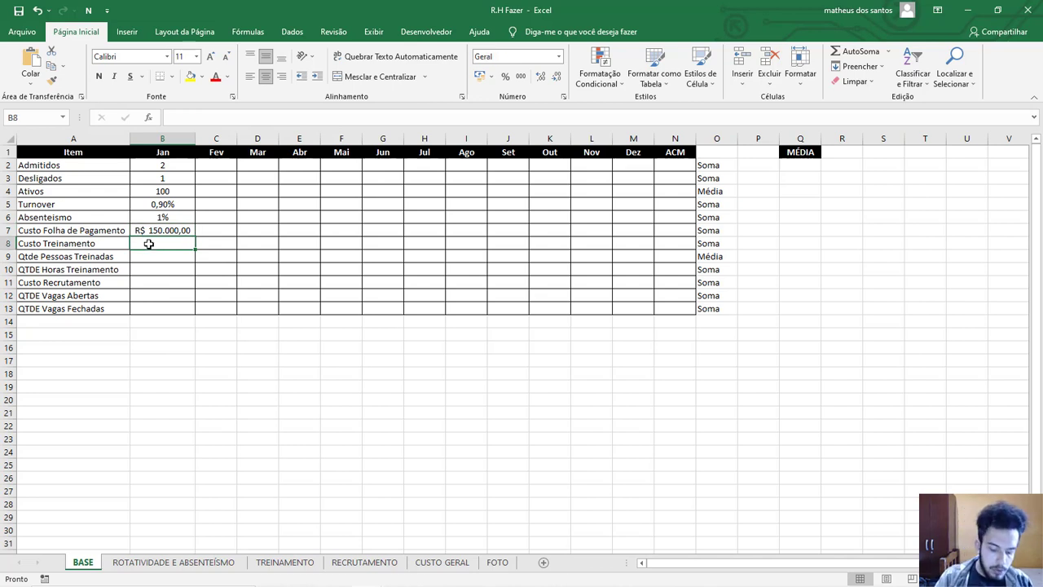
pyautogui.write('20000')
pyautogui.press('Return')
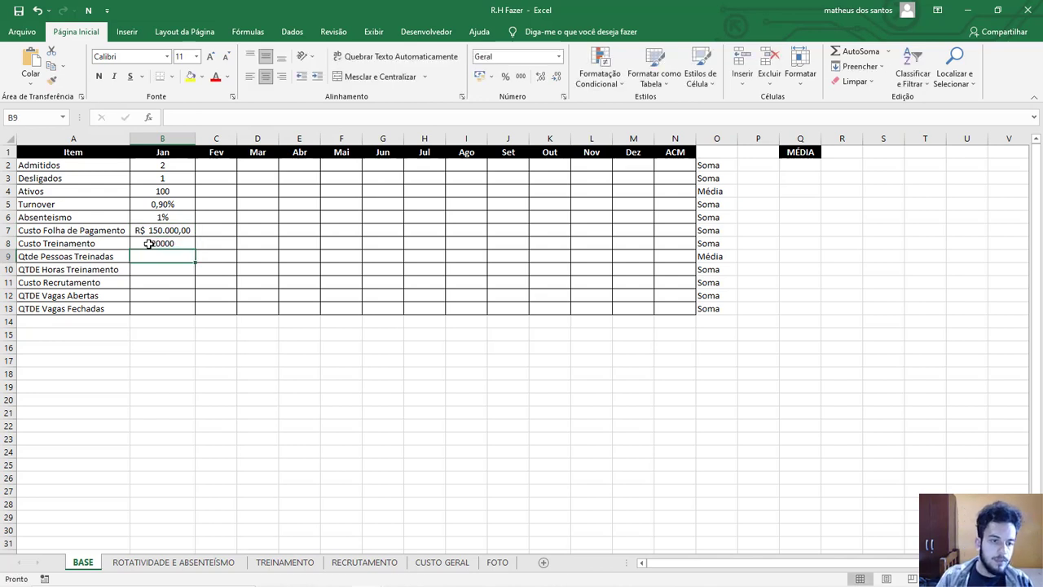
pyautogui.click(150, 243)
pyautogui.click(481, 76)
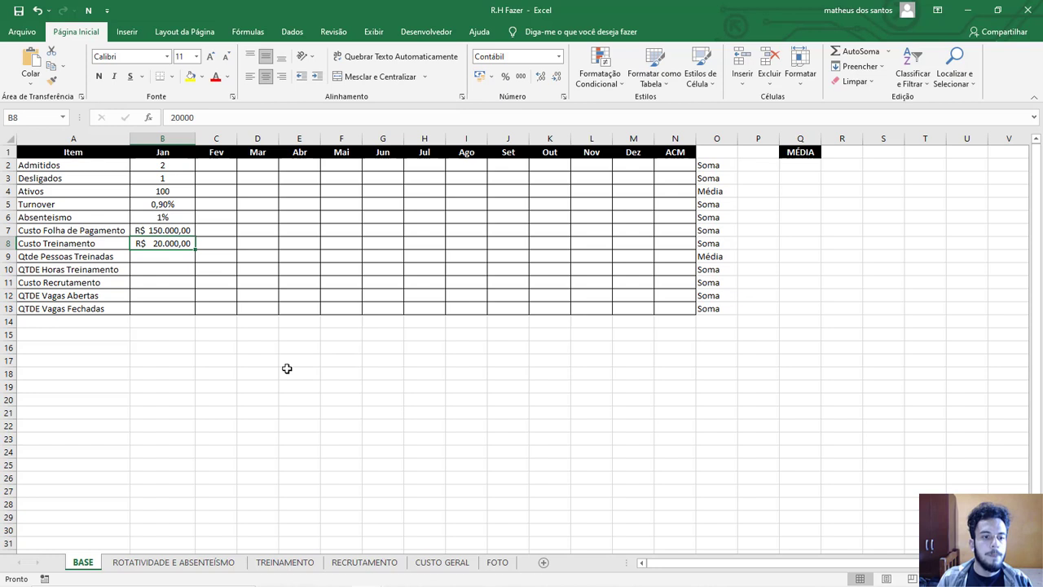
# - Enter the January training figures: 50 for Qtde Pessoas Treinadas and 26:00 for QTDE Horas Treinamento
pyautogui.click(153, 255)
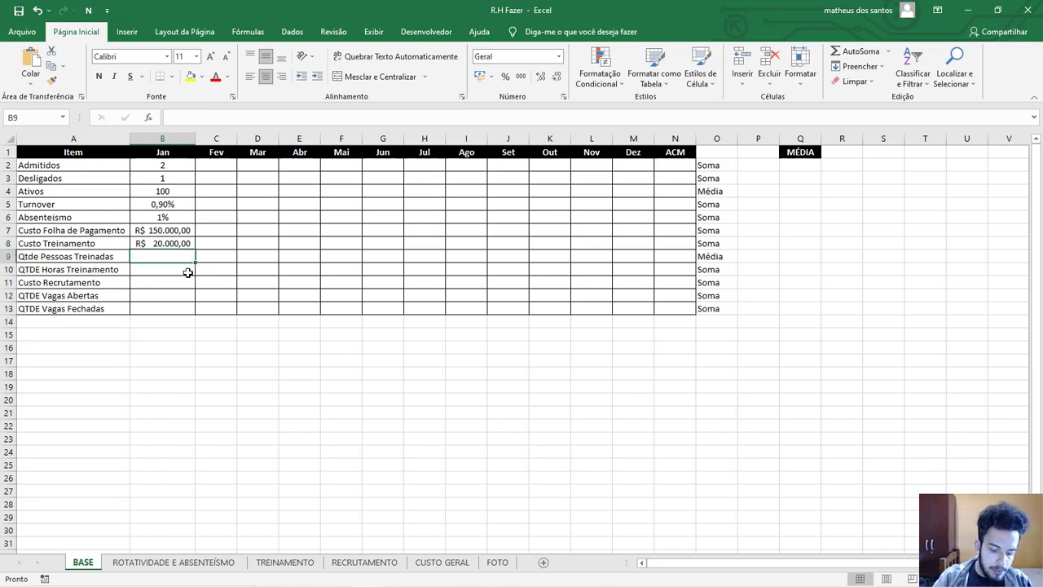
pyautogui.write('50')
pyautogui.press('Return')
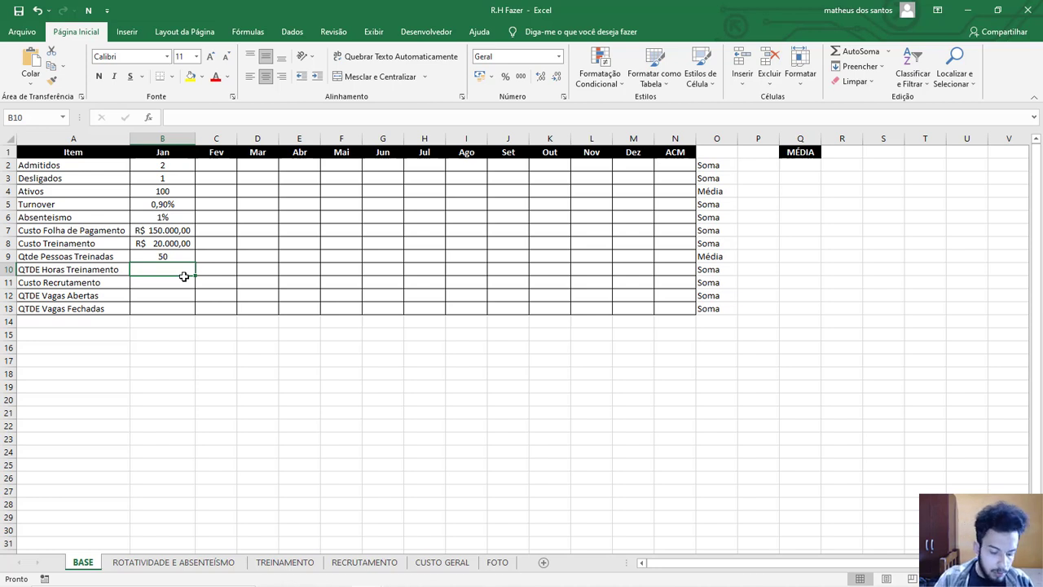
pyautogui.write('26')
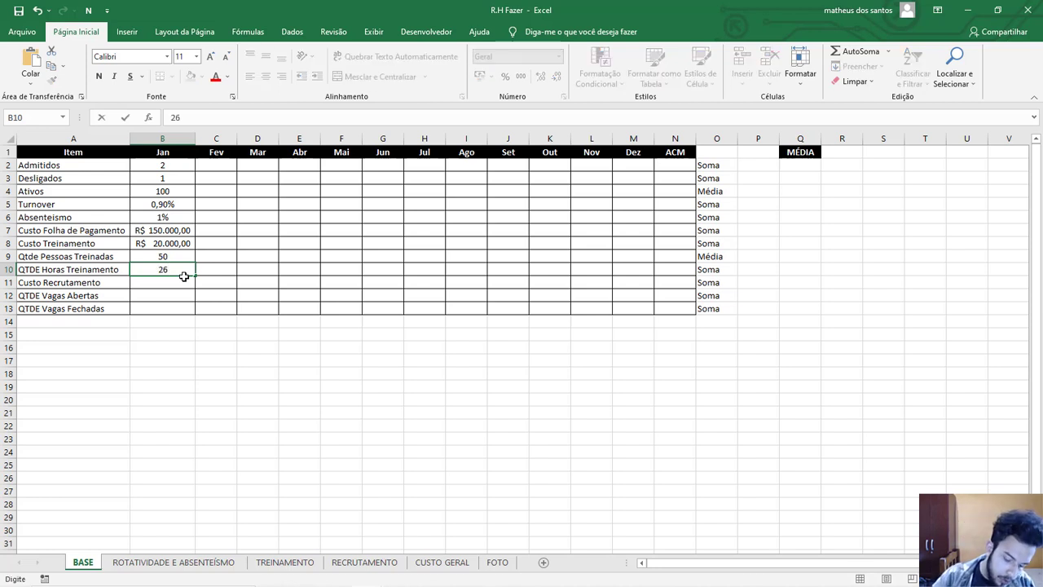
pyautogui.write(':00')
pyautogui.press('Return')
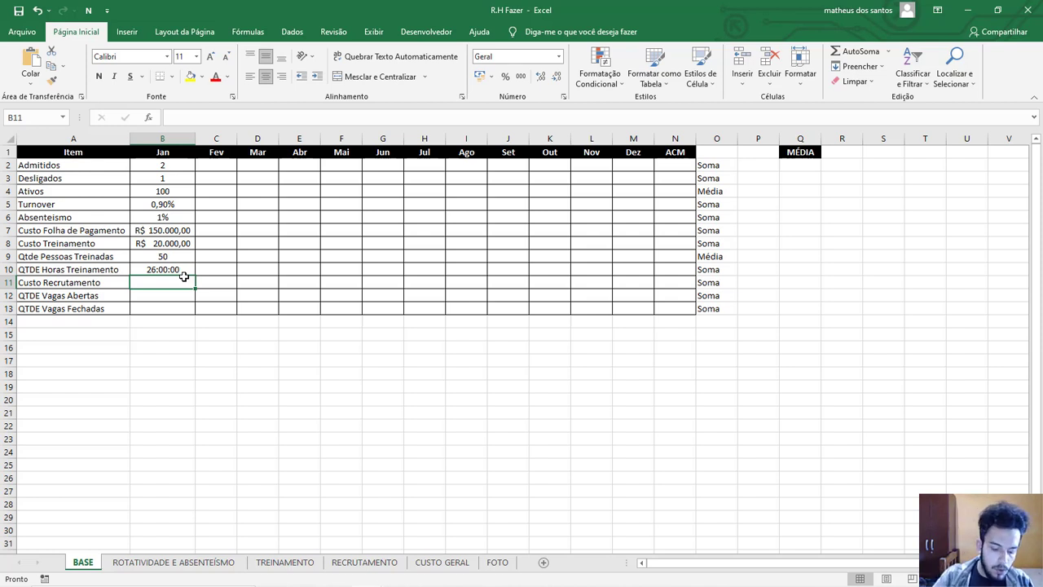
# - Enter 10000 as the January Custo Recrutamento and format it with the R$ accounting number format
pyautogui.write('10000')
pyautogui.press('Return')
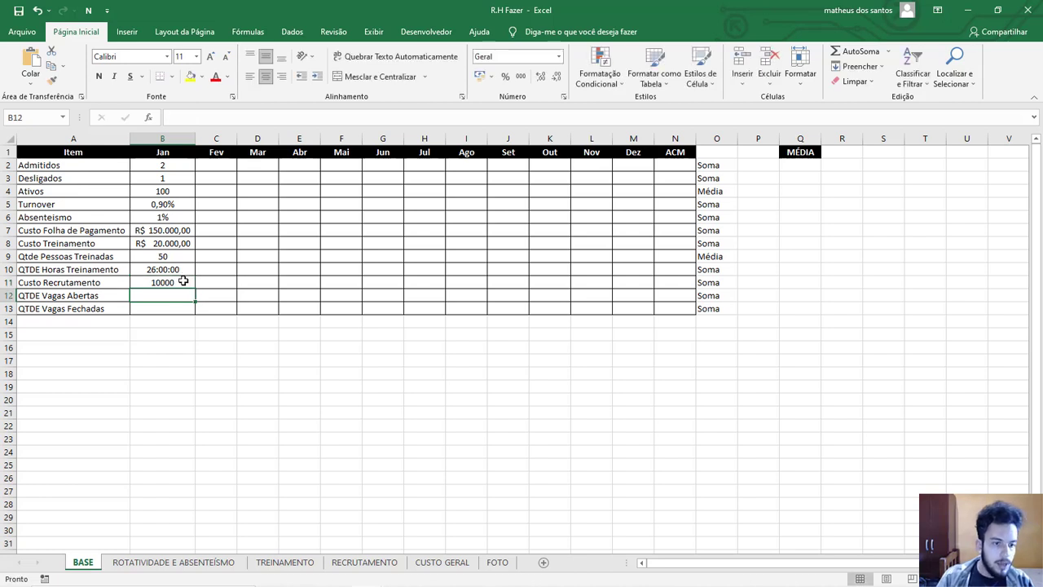
pyautogui.click(183, 282)
pyautogui.click(480, 76)
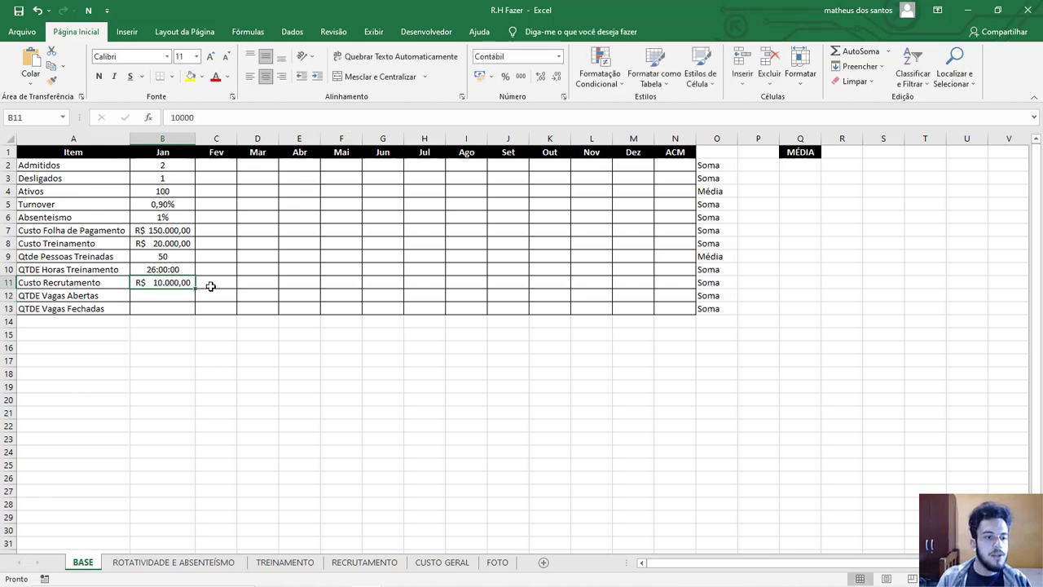
# - Enter the January vacancy counts: 2 for QTDE Vagas Abertas and 1 for QTDE Vagas Fechadas
pyautogui.click(174, 294)
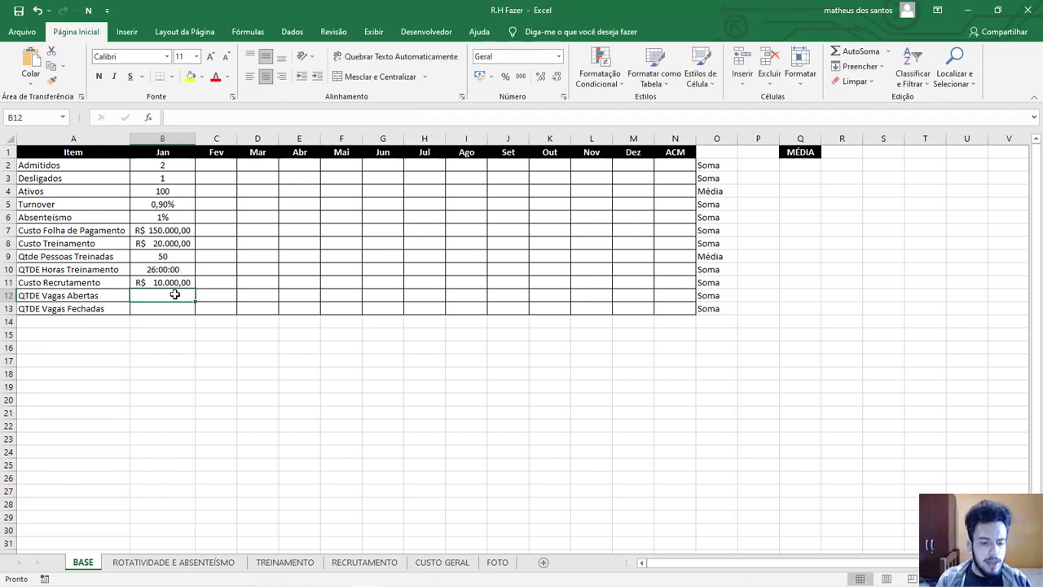
pyautogui.write('2')
pyautogui.press('Return')
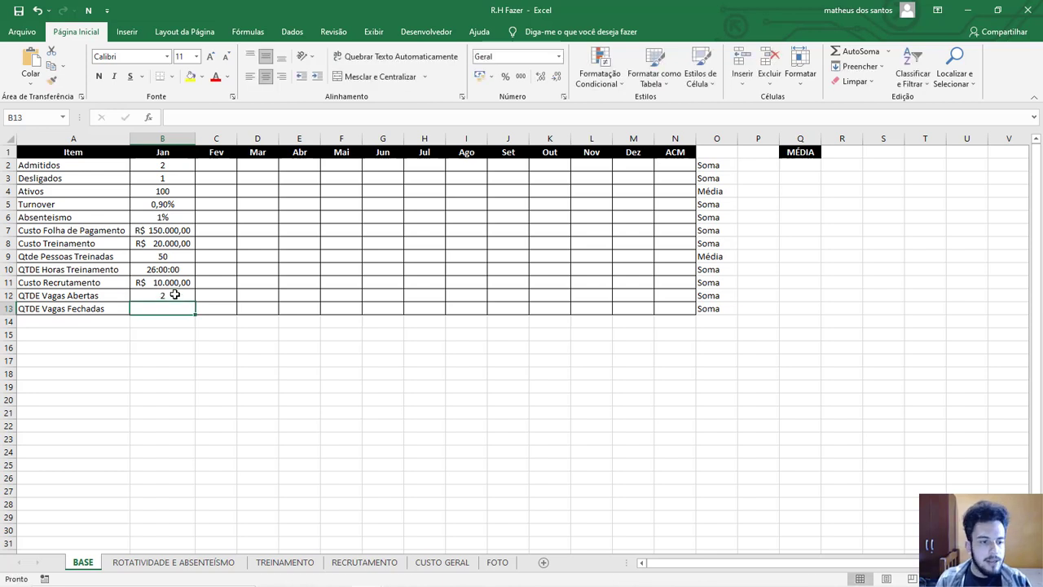
pyautogui.write('3')
pyautogui.press('Return')
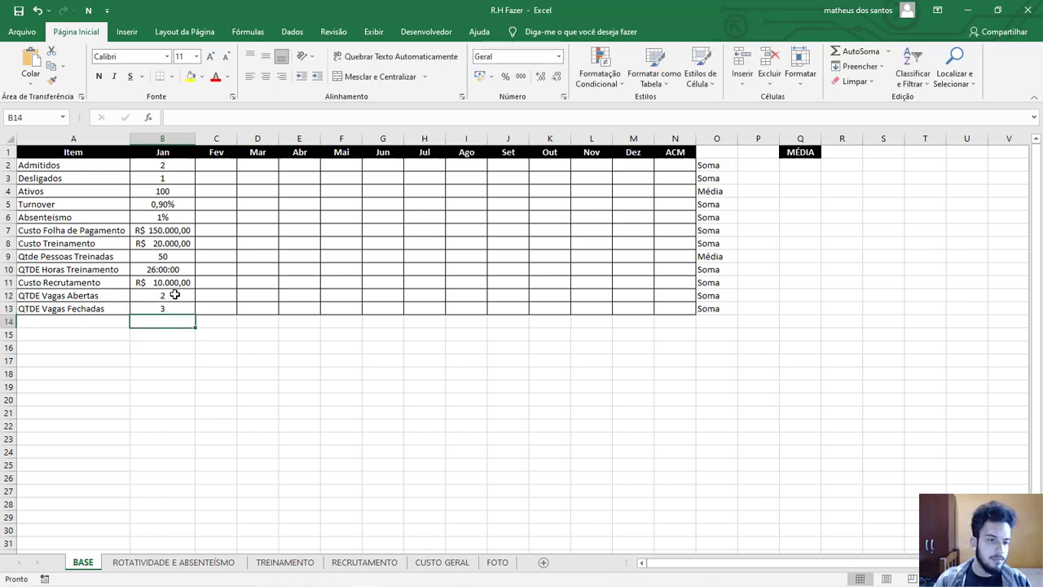
pyautogui.press('Up')
pyautogui.write('1')
pyautogui.press('Return')
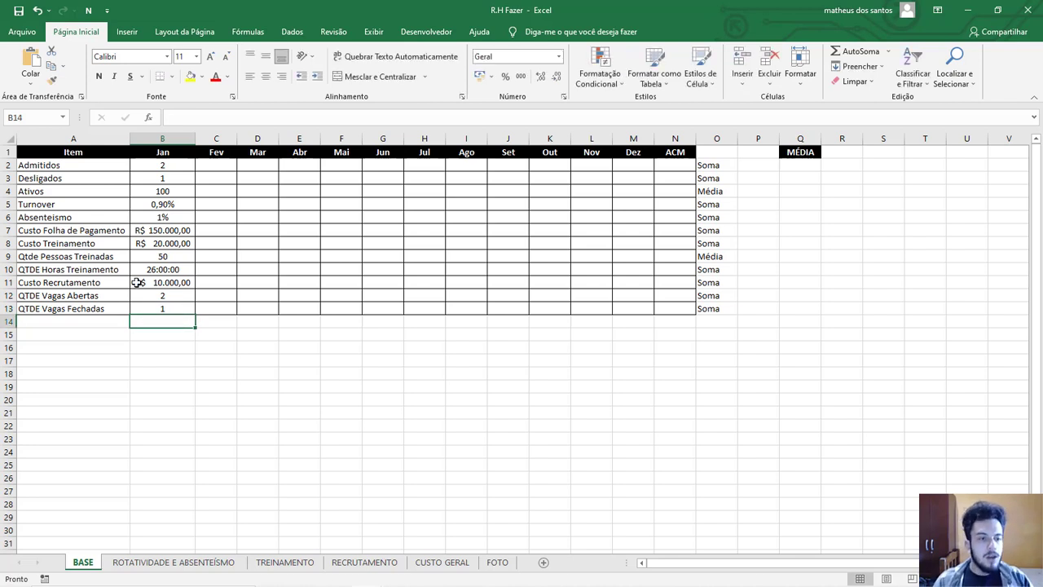
# - Review the January figures in the base table, item by item from Admitidos to QTDE Vagas Fechadas
pyautogui.moveTo(178, 160); pyautogui.dragTo(177, 303)
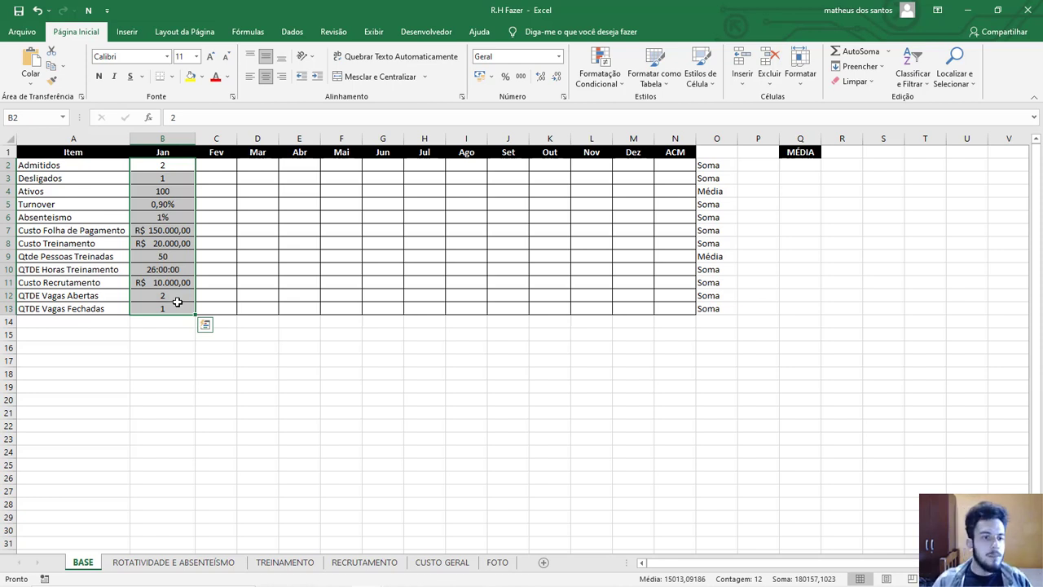
pyautogui.click(160, 168)
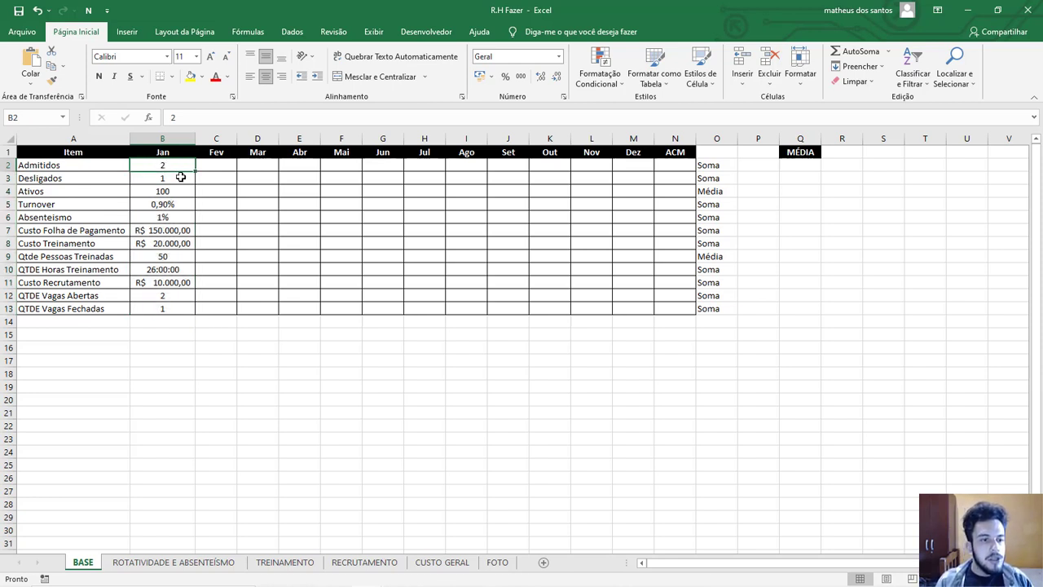
pyautogui.click(181, 177)
pyautogui.click(168, 172)
pyautogui.click(180, 170)
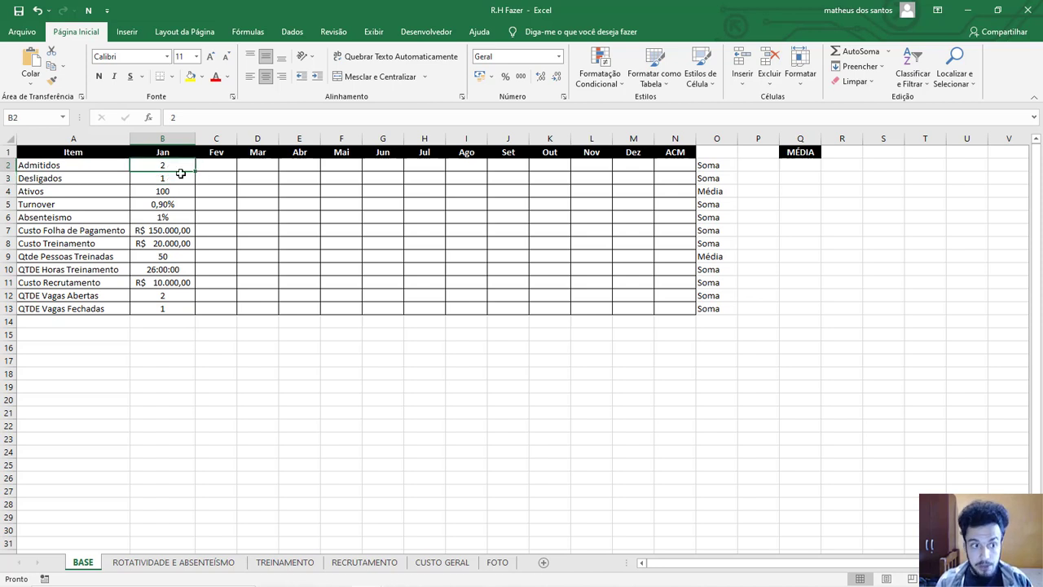
pyautogui.click(179, 178)
pyautogui.click(178, 190)
pyautogui.moveTo(170, 168); pyautogui.dragTo(182, 188)
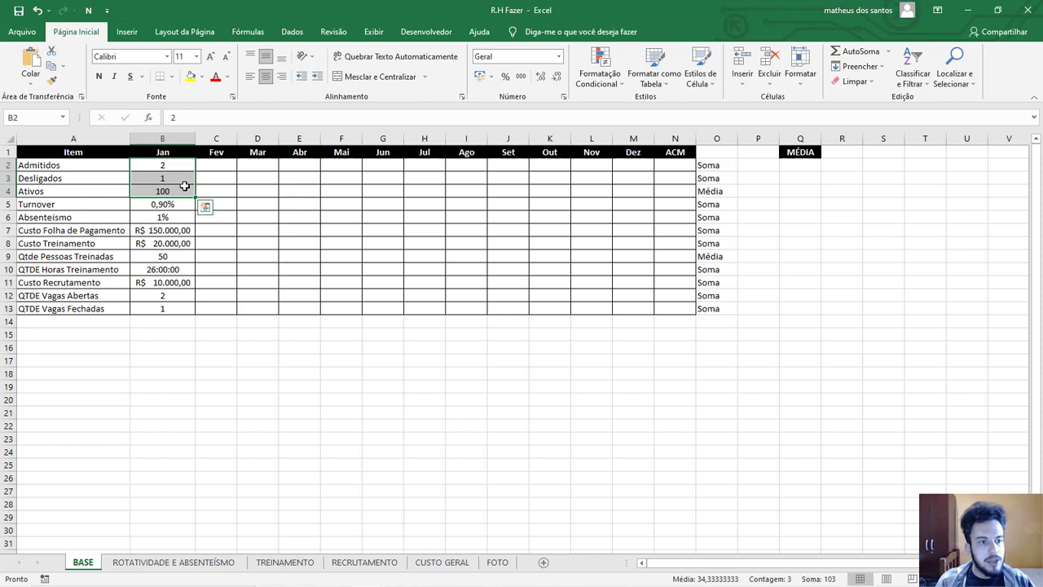
pyautogui.click(165, 205)
pyautogui.click(169, 218)
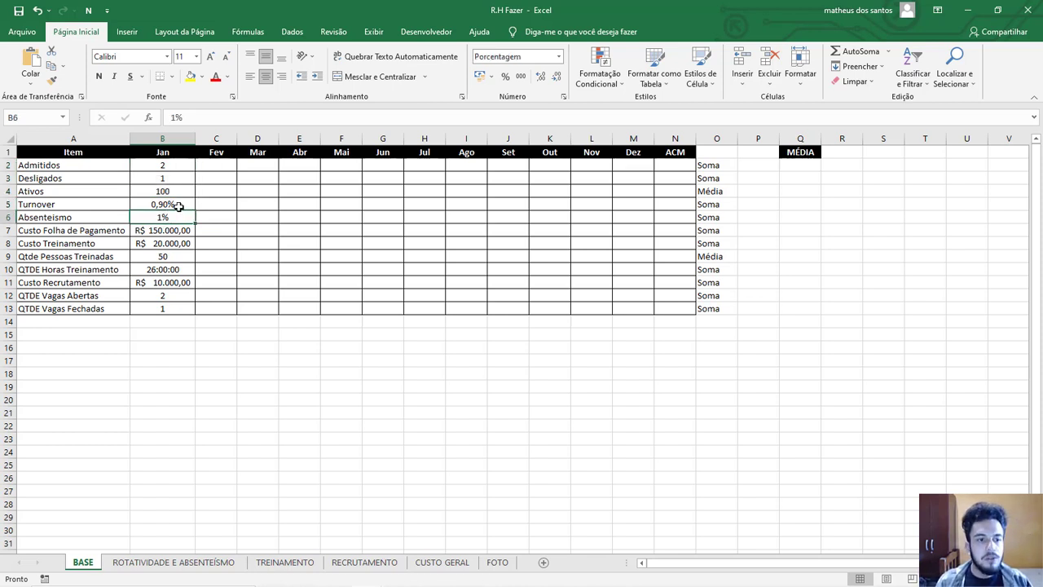
pyautogui.click(176, 205)
pyautogui.click(173, 218)
pyautogui.click(159, 231)
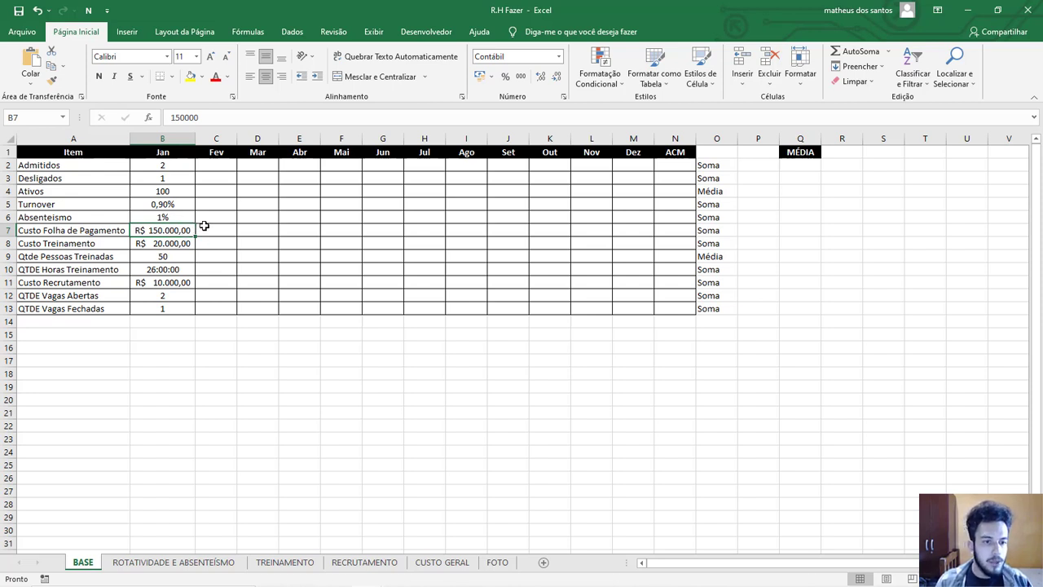
pyautogui.click(172, 243)
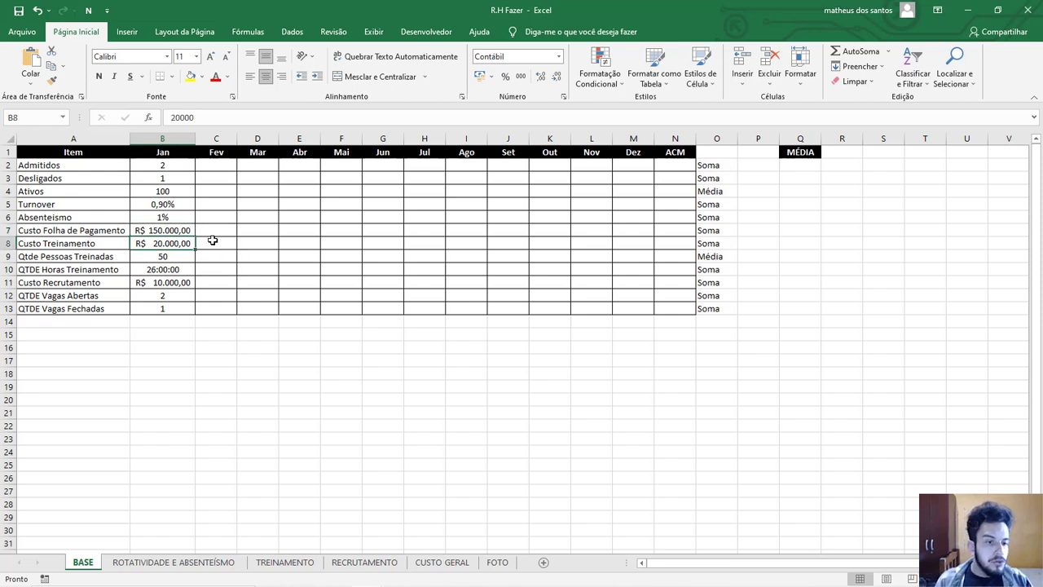
pyautogui.click(170, 256)
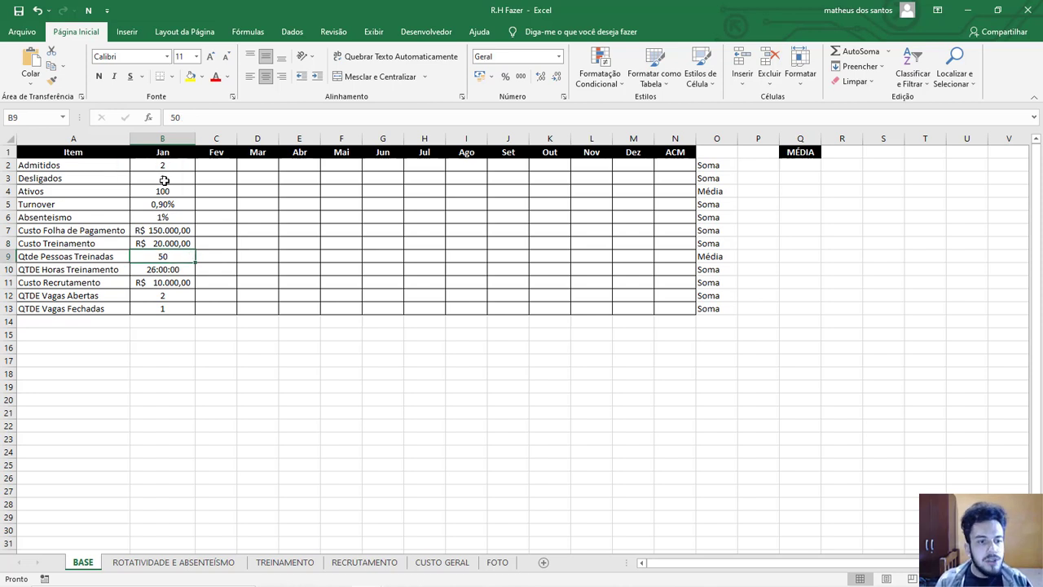
pyautogui.click(171, 269)
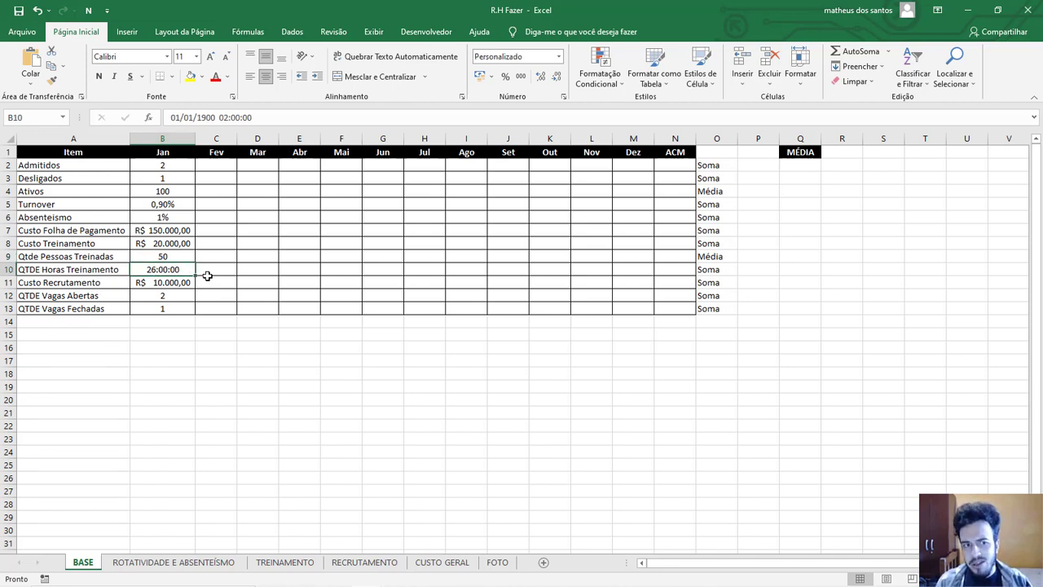
pyautogui.click(172, 282)
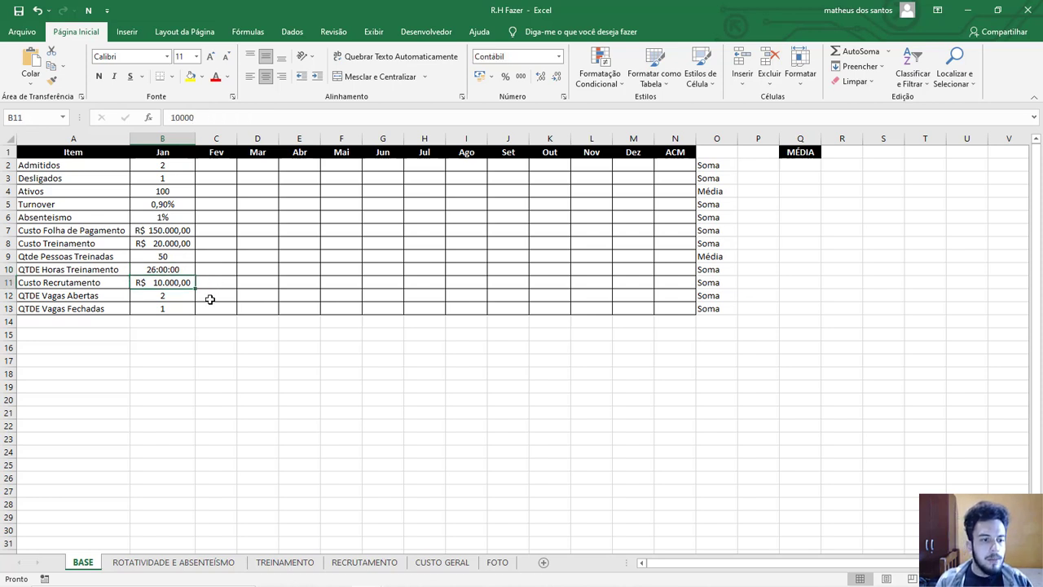
pyautogui.click(166, 295)
pyautogui.click(172, 308)
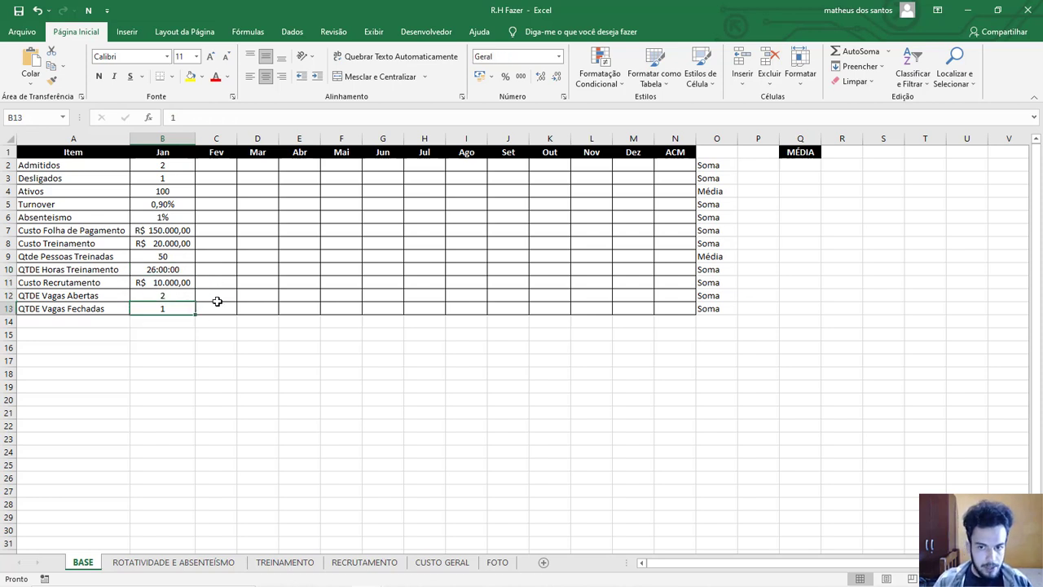
pyautogui.moveTo(168, 166); pyautogui.dragTo(186, 305)
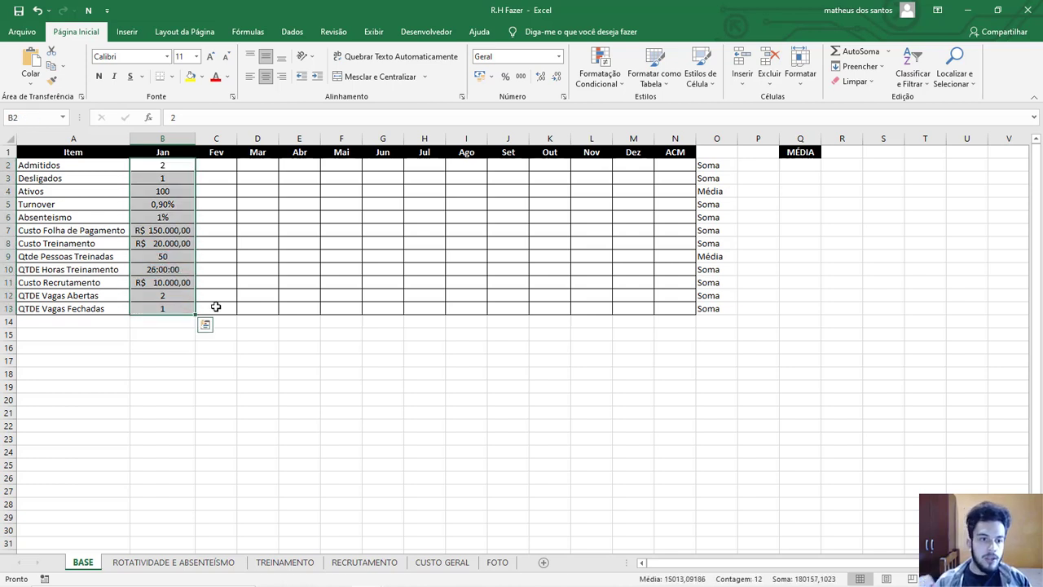
# - Enter =SOMA(B2:M2) in the ACM cell of the Admitidos row to total January through December
pyautogui.click(675, 164)
pyautogui.moveTo(147, 165); pyautogui.dragTo(635, 169)
pyautogui.click(668, 165)
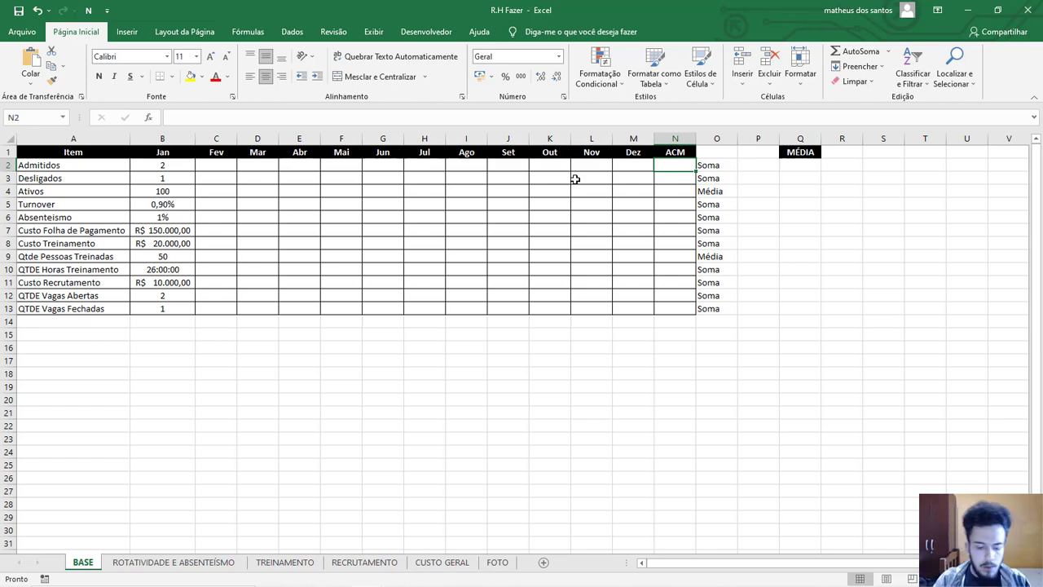
pyautogui.write('=soma(')
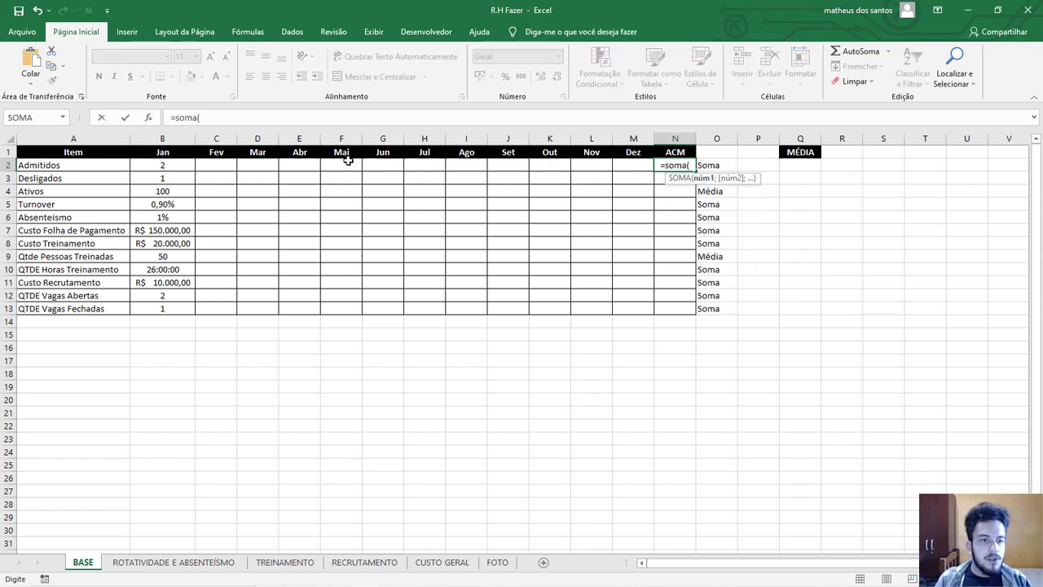
pyautogui.moveTo(159, 169); pyautogui.dragTo(630, 168)
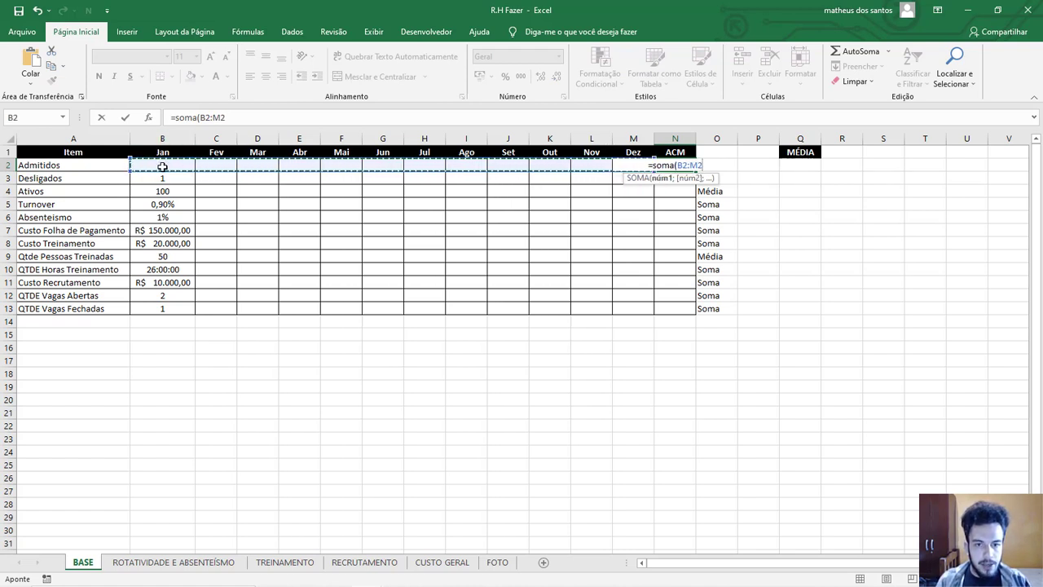
pyautogui.write(')')
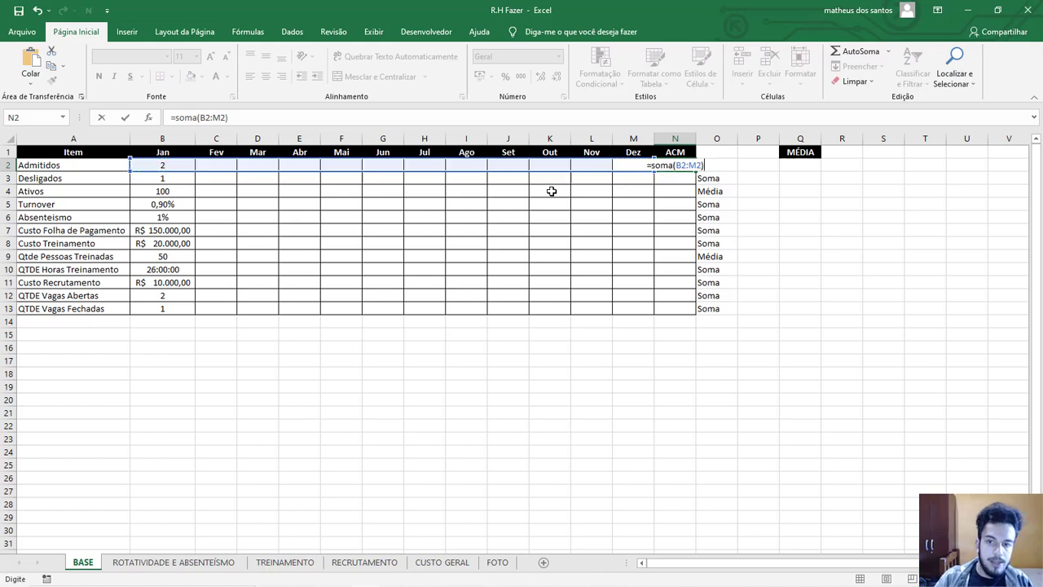
pyautogui.press('Return')
pyautogui.click(678, 166)
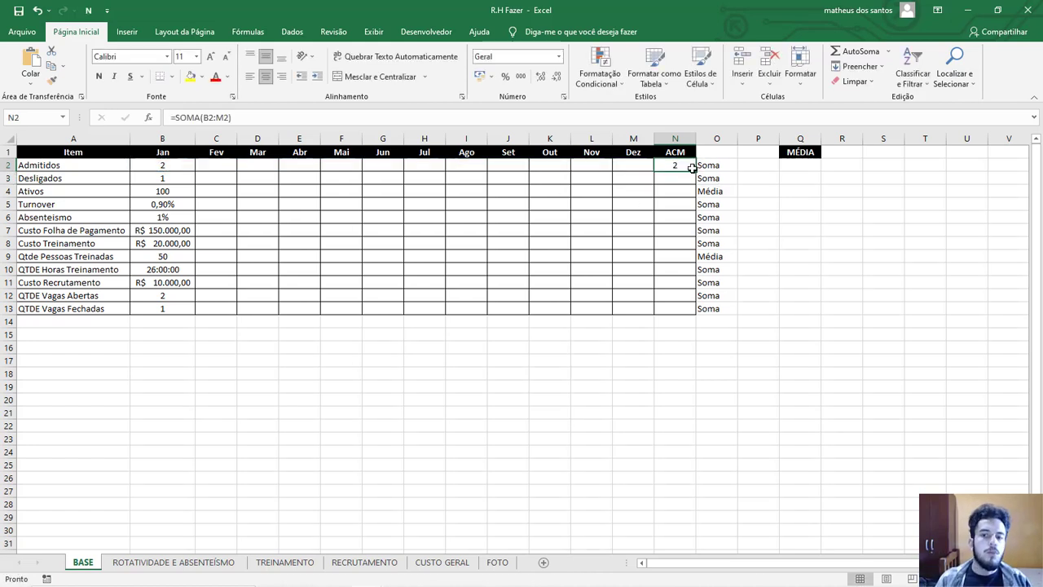
# - Test the Admitidos ACM total with a trial value of 3 in February, and clear that value again
pyautogui.click(221, 167)
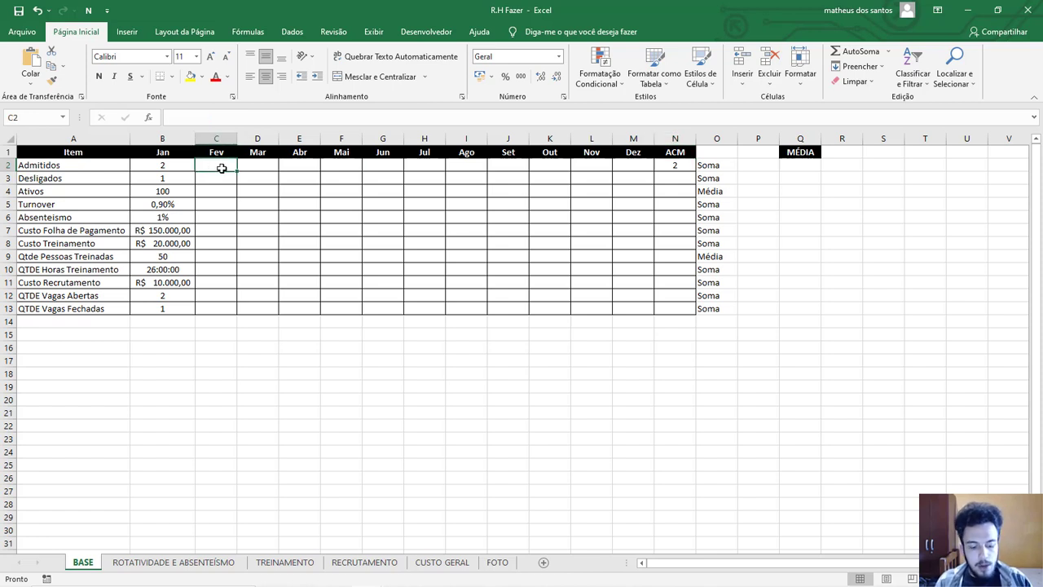
pyautogui.write('34')
pyautogui.press('Return')
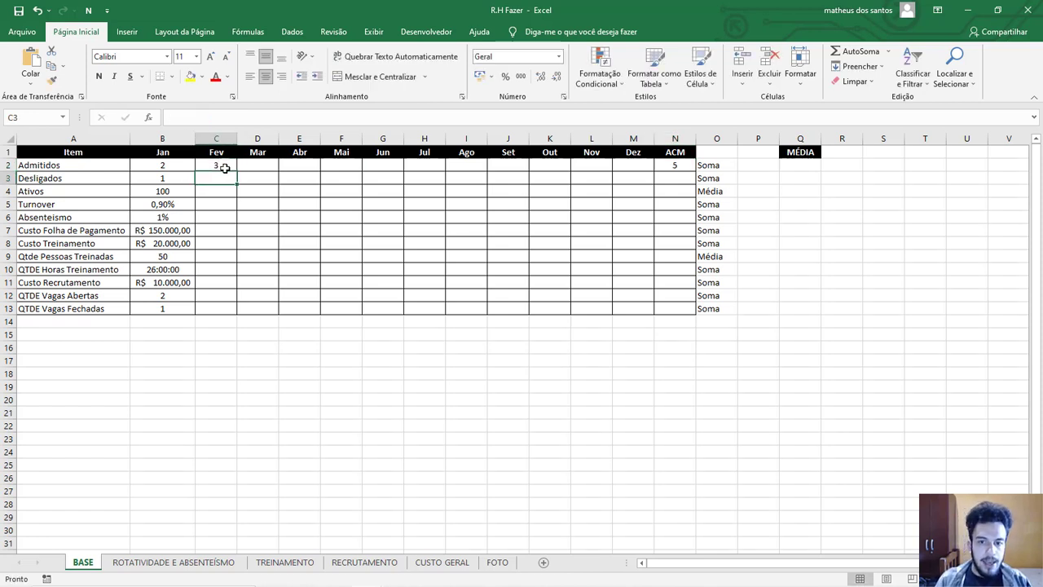
pyautogui.click(679, 167)
pyautogui.click(163, 167)
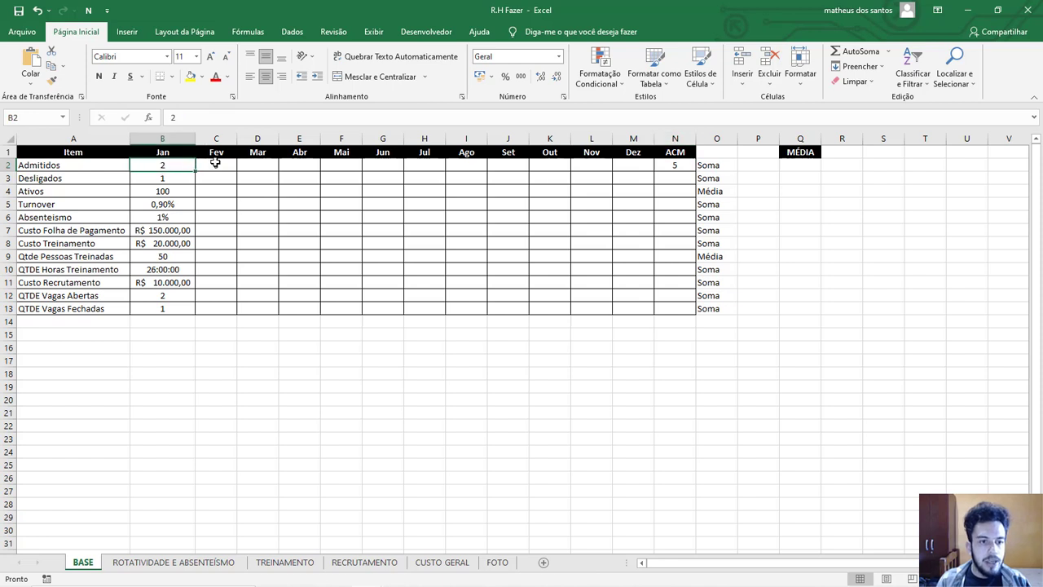
pyautogui.click(214, 163)
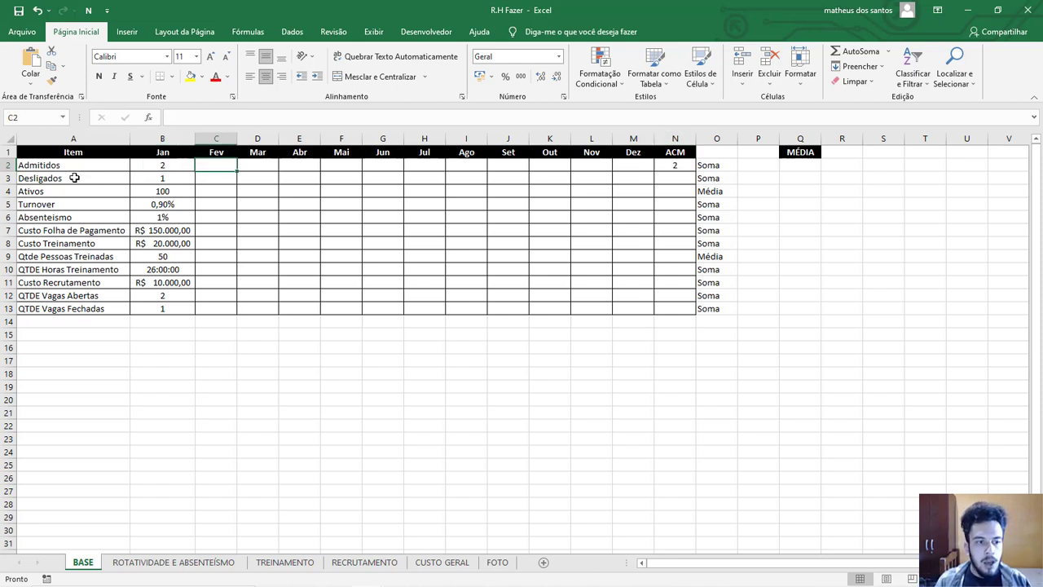
# - Copy the Admitidos ACM sum formula down to the Desligados row and check its referenced range
pyautogui.moveTo(74, 178); pyautogui.dragTo(692, 179)
pyautogui.click(677, 168)
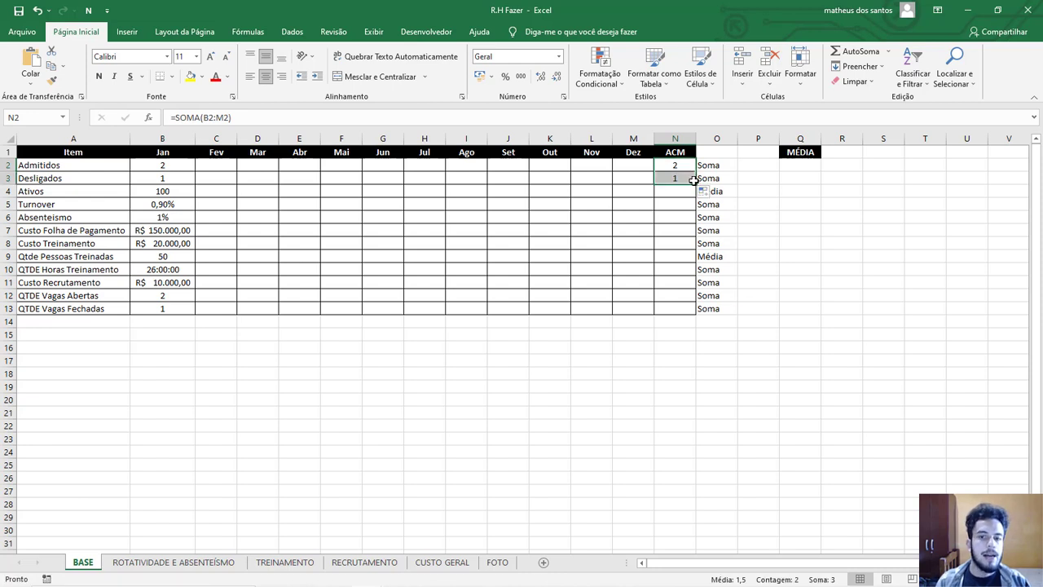
pyautogui.doubleClick(686, 180)
pyautogui.press('Return')
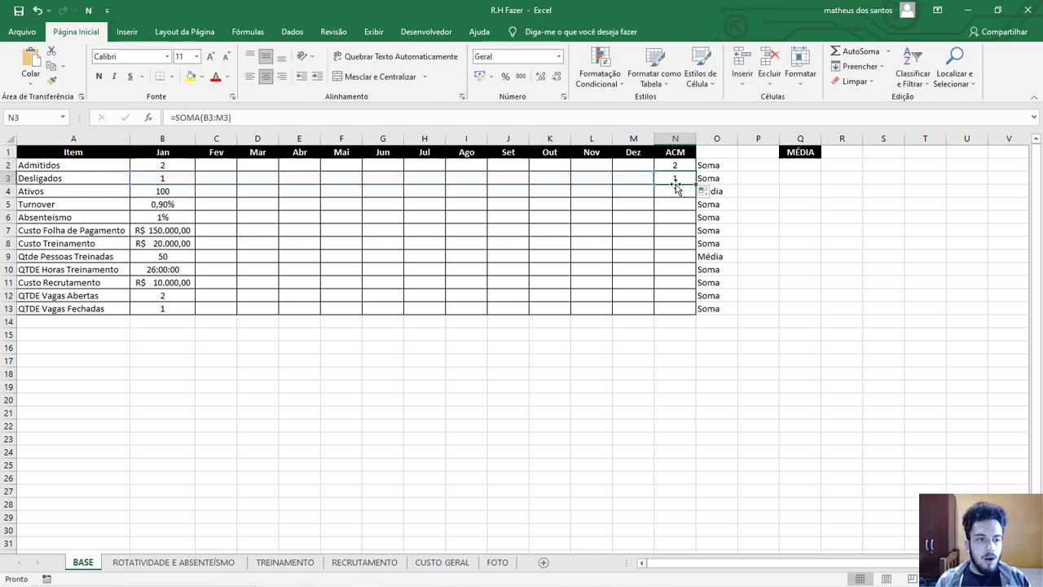
pyautogui.click(793, 246)
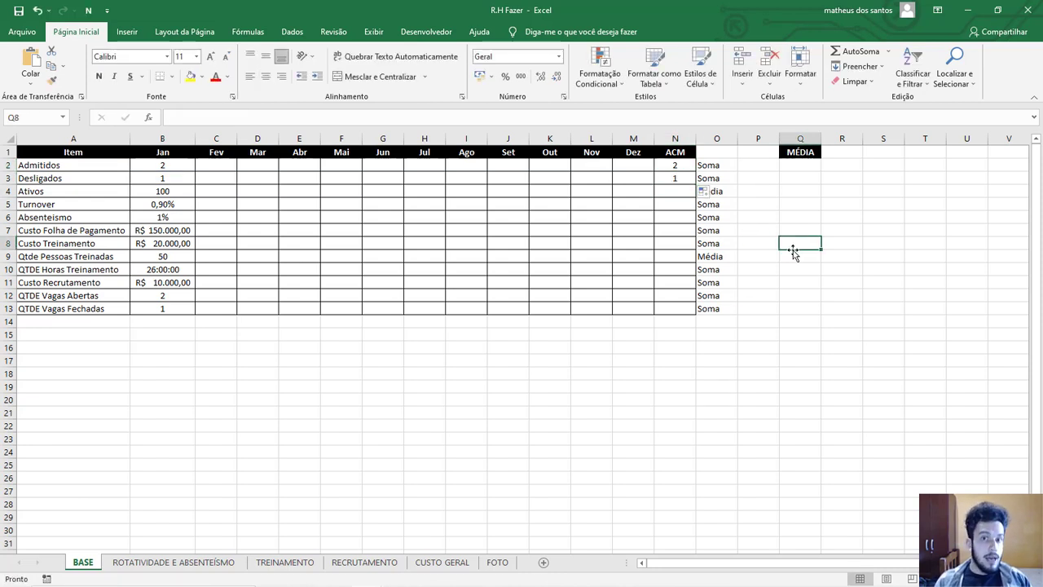
# - Enter 101 as a trial February value in the Ativos row
pyautogui.click(229, 183)
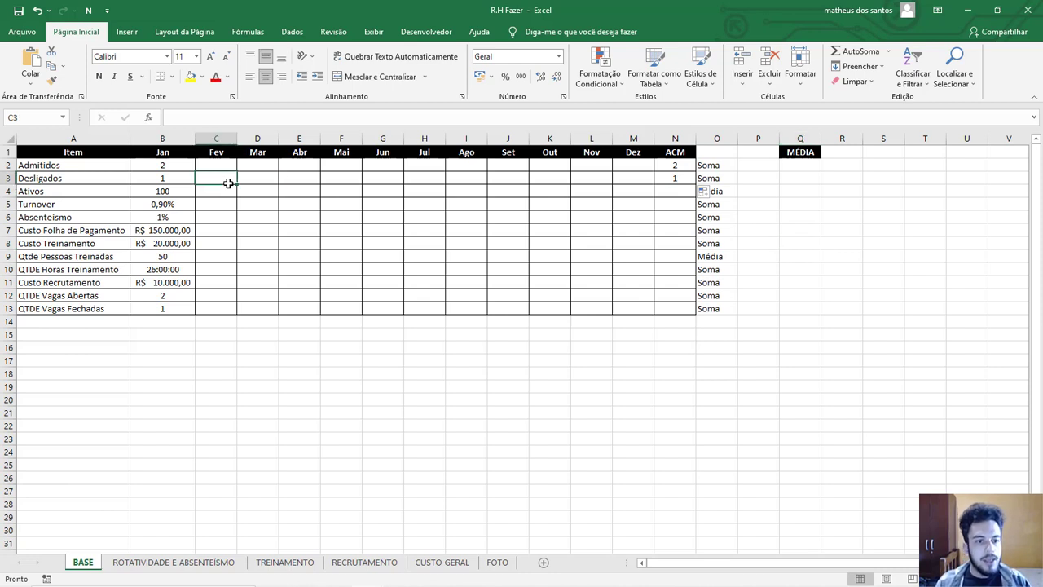
pyautogui.click(221, 190)
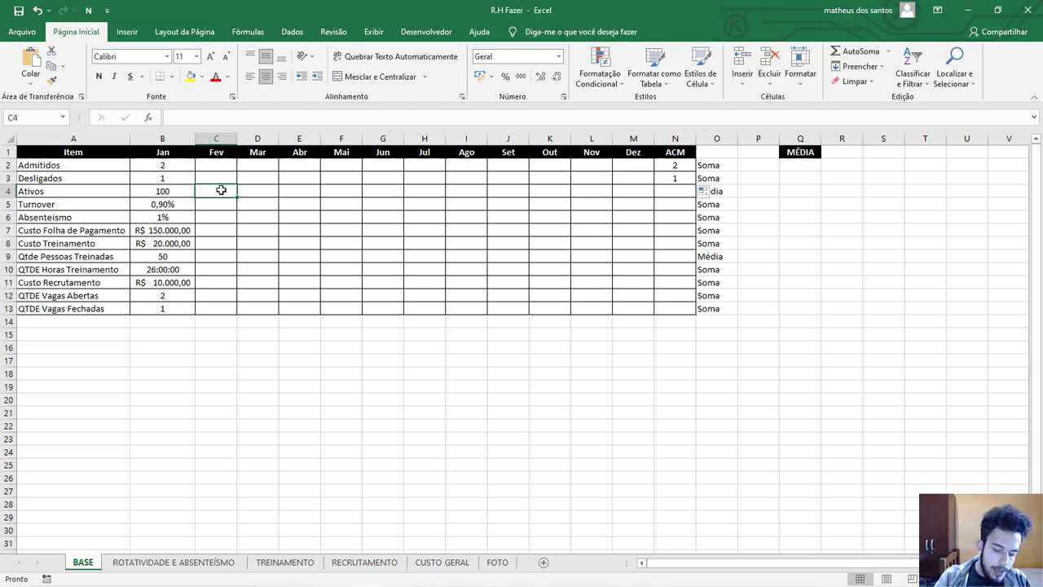
pyautogui.write('101')
pyautogui.press('Return')
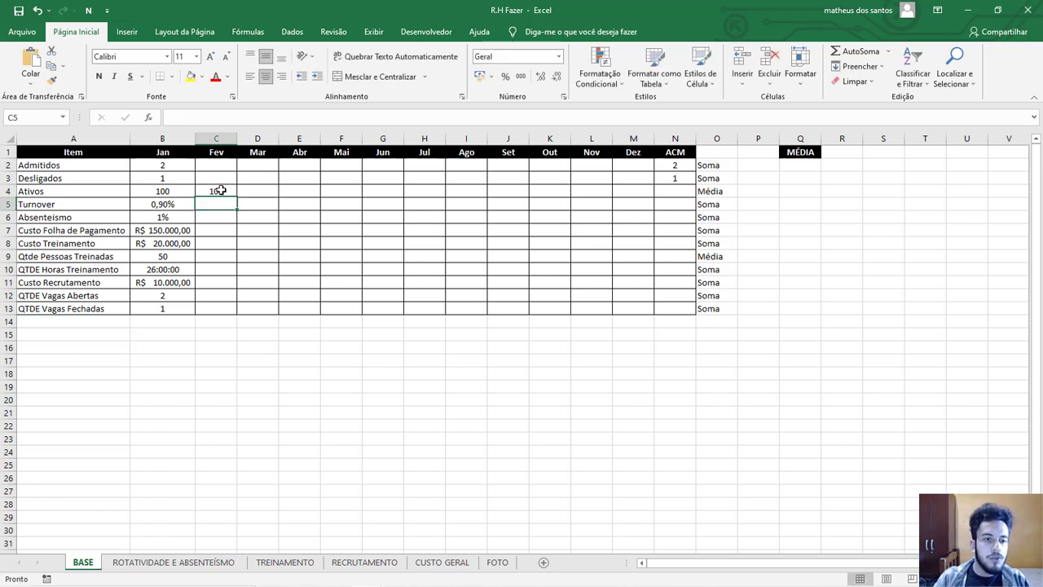
pyautogui.click(220, 190)
# - Enter =MÉDIA(B4:M4) in the ACM cell of the Ativos row to average January through December
pyautogui.click(675, 194)
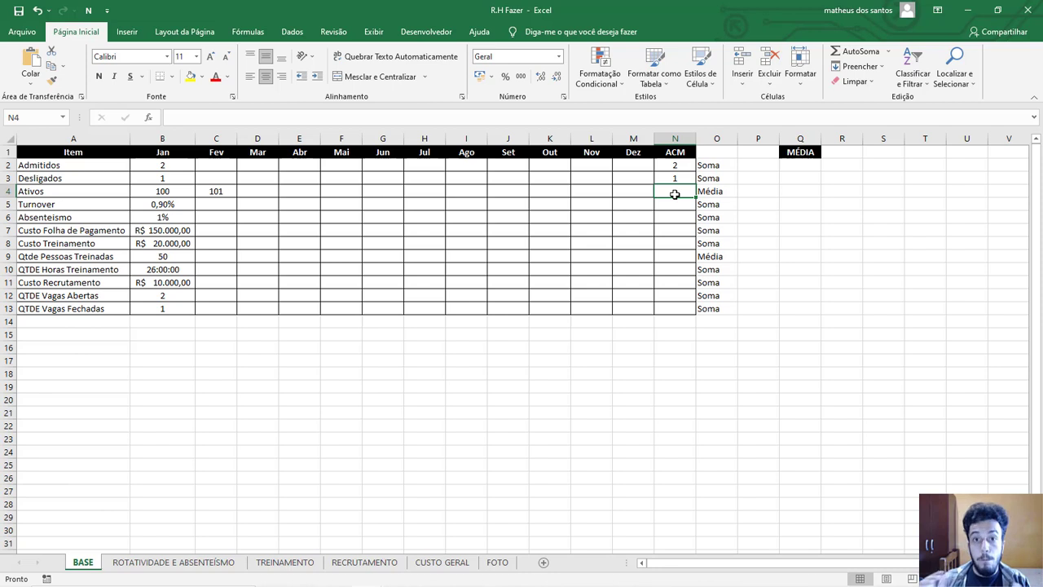
pyautogui.write('=média')
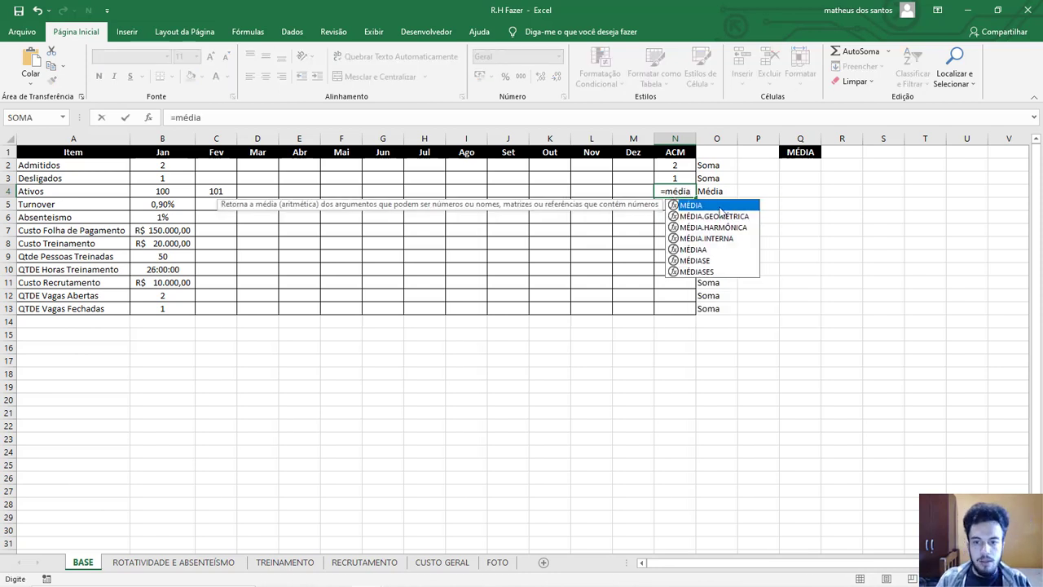
pyautogui.press('Tab')
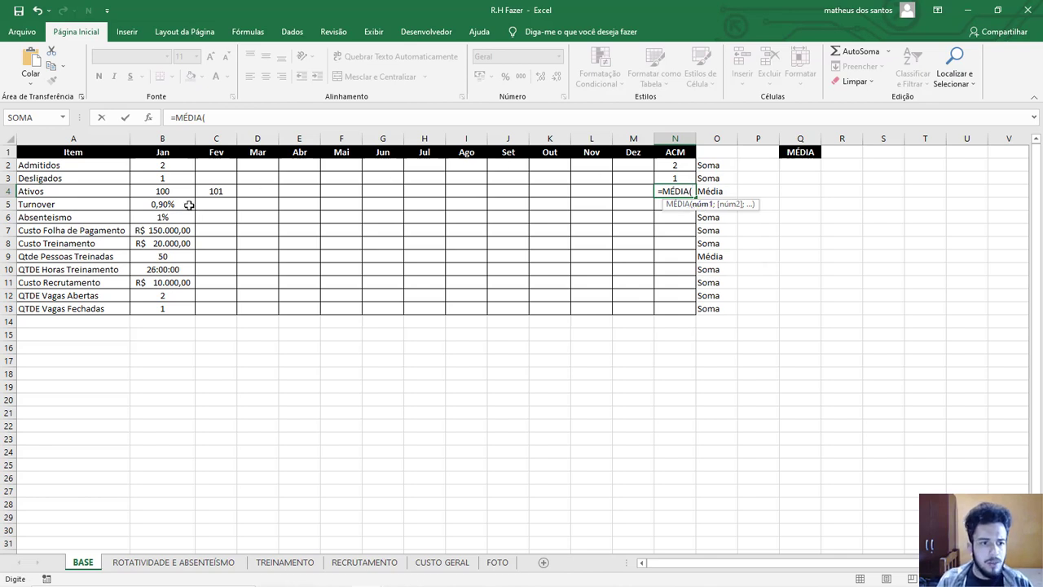
pyautogui.moveTo(159, 191); pyautogui.dragTo(632, 192)
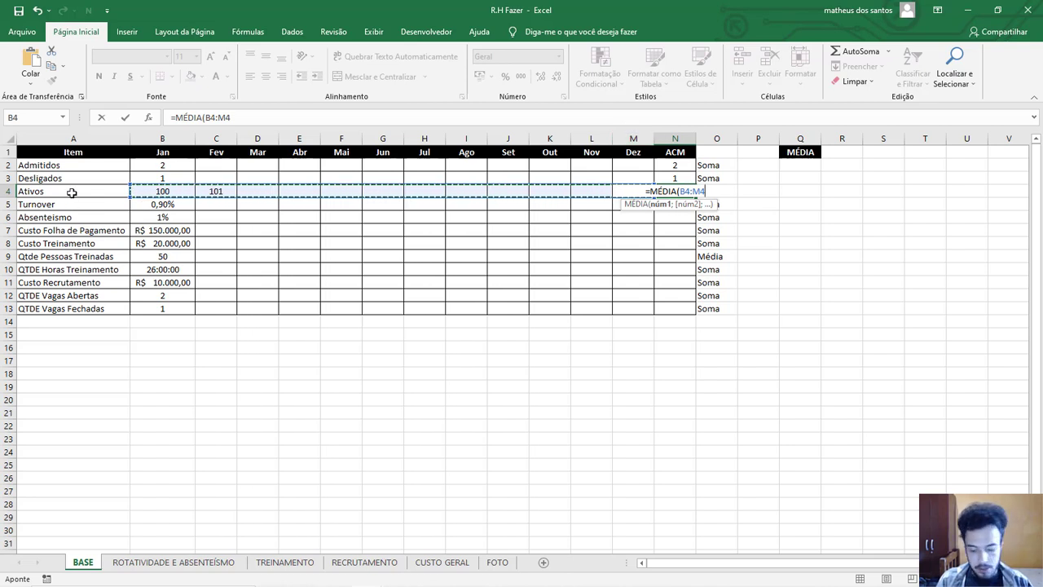
pyautogui.write(')')
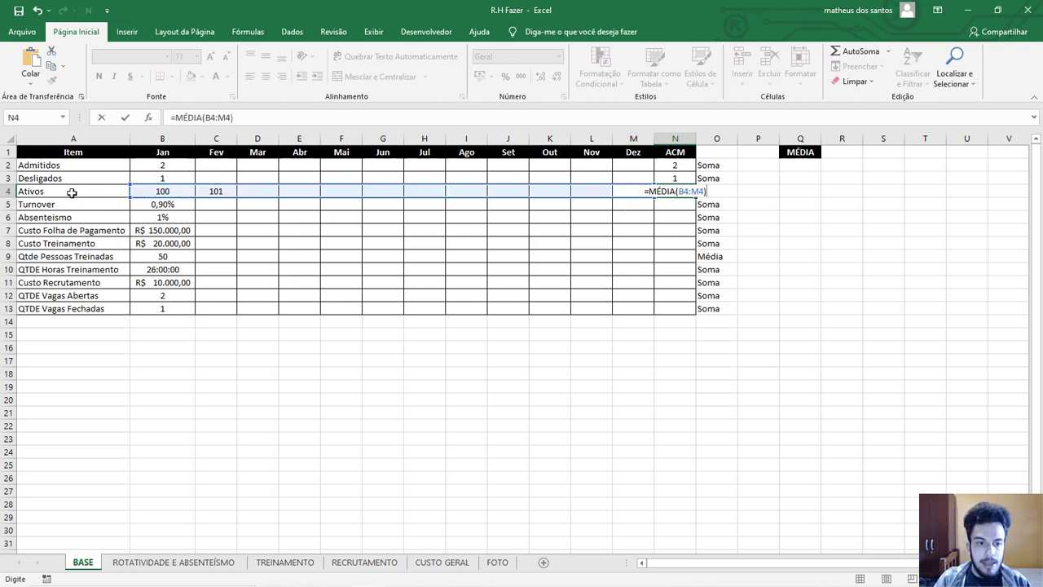
pyautogui.press('Return')
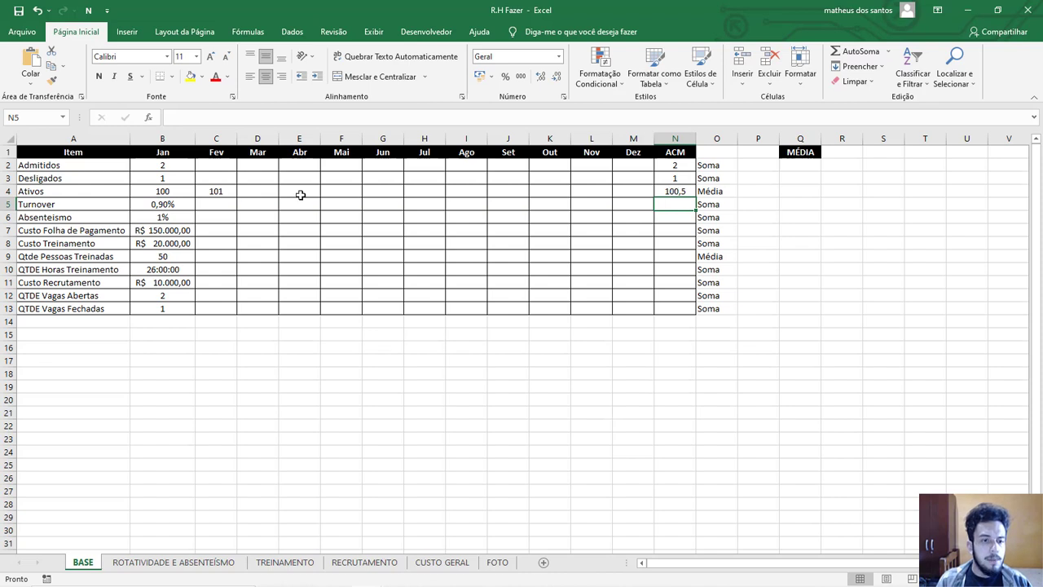
# - Clear the trial February value from the Ativos row
pyautogui.click(223, 189)
pyautogui.press('Delete')
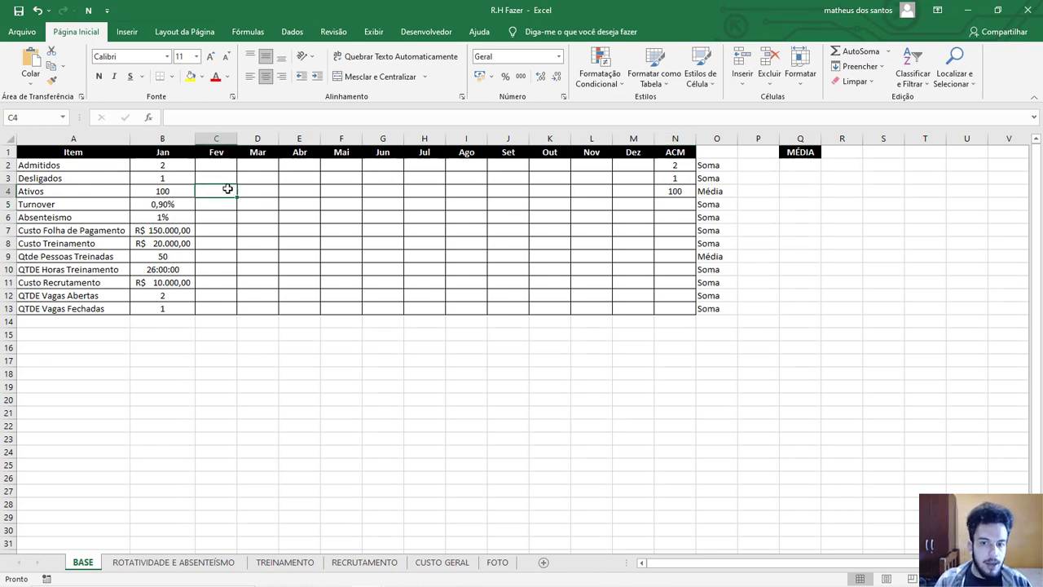
# - Enter =SOMA(B5:M5) in the ACM cell of the Turnover row to total January through December
pyautogui.click(681, 205)
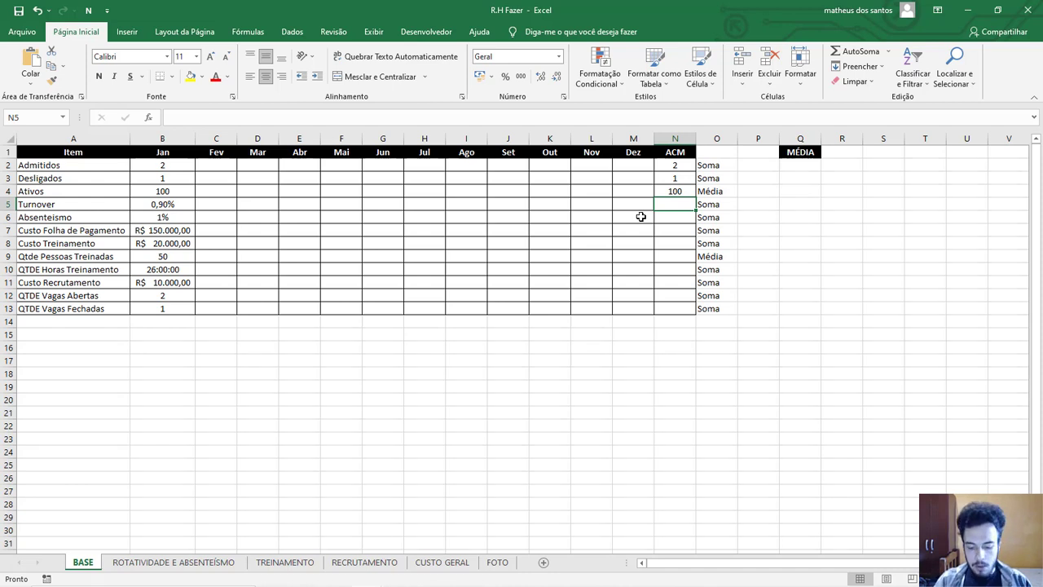
pyautogui.write('=soma(')
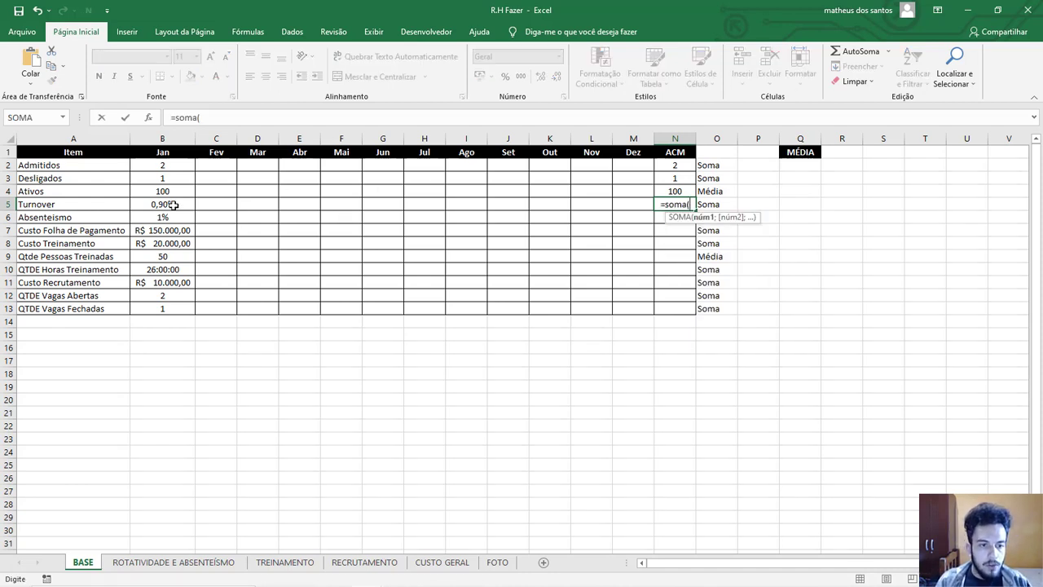
pyautogui.moveTo(172, 204); pyautogui.dragTo(634, 200)
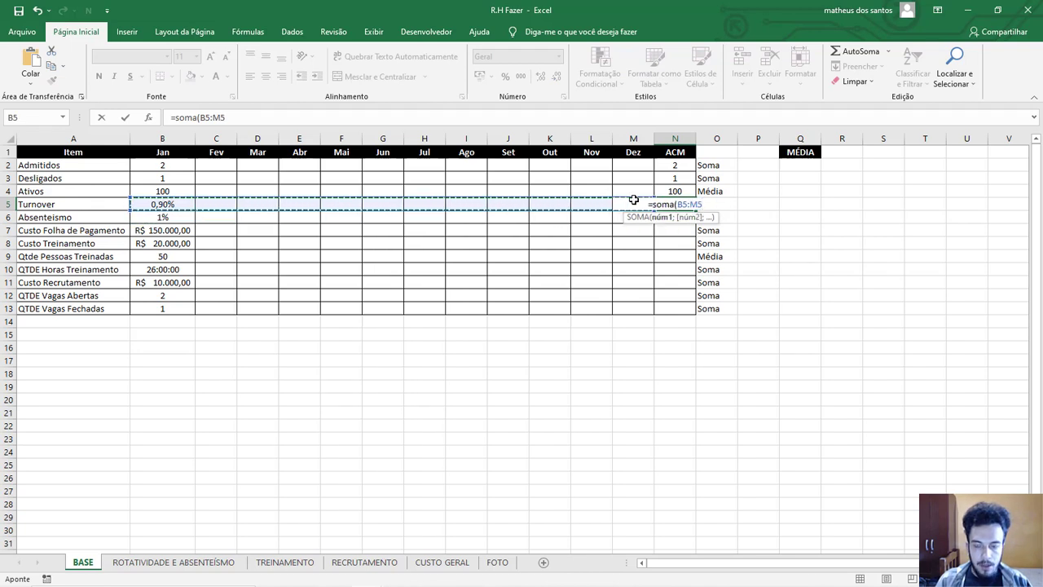
pyautogui.write(')')
pyautogui.press('Return')
pyautogui.press('Return')
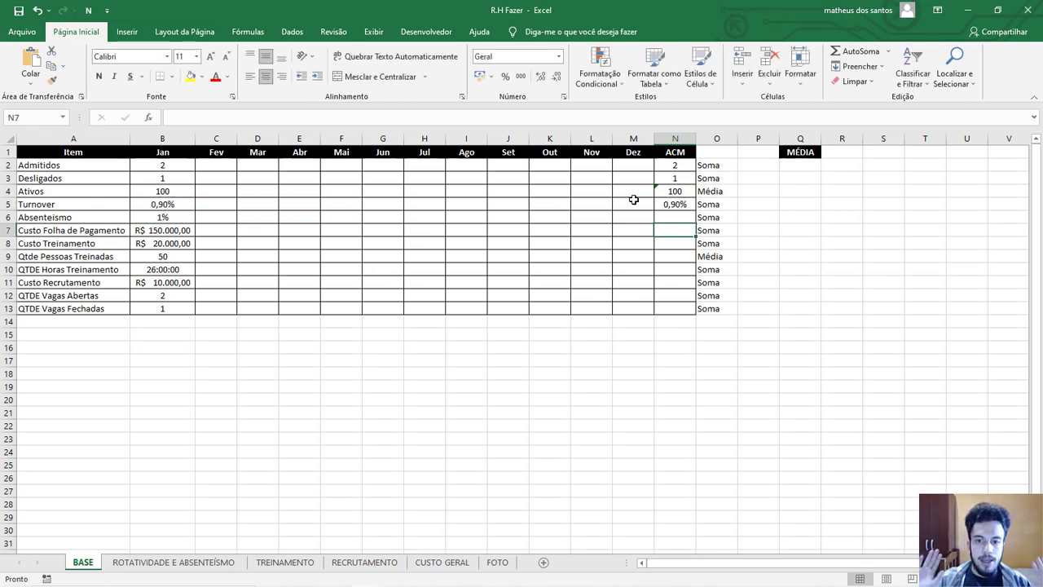
# - Compare the ACM formulas of the first rows and ignore the inconsistent-formula error on the Ativos average
pyautogui.click(675, 192)
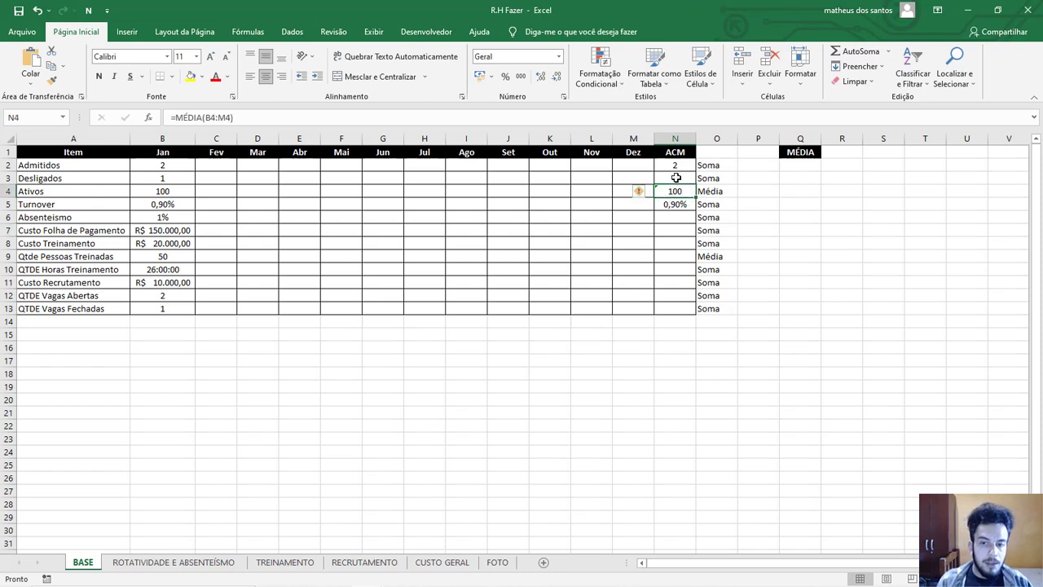
pyautogui.click(677, 166)
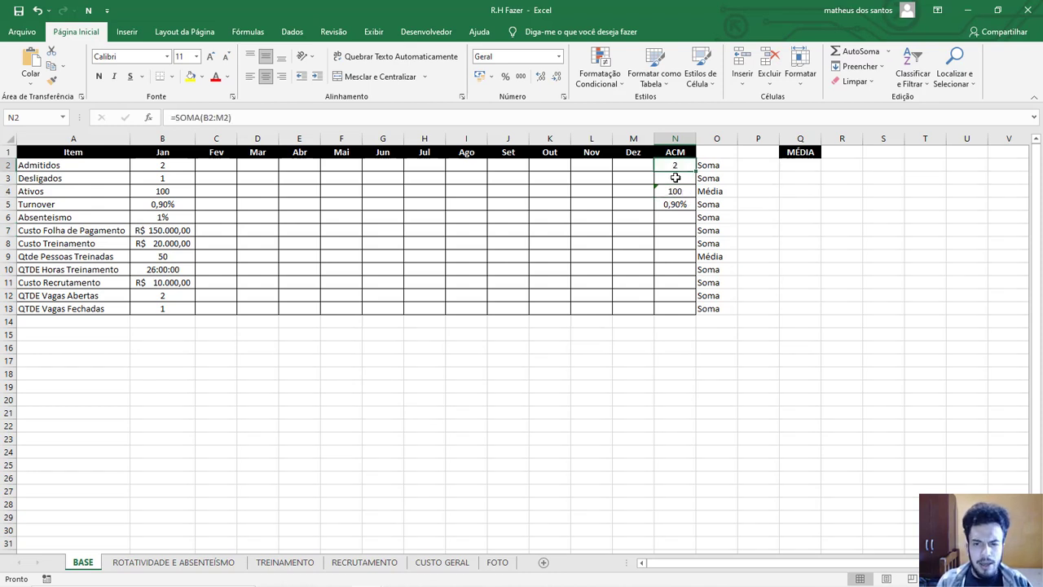
pyautogui.moveTo(677, 177); pyautogui.dragTo(678, 163)
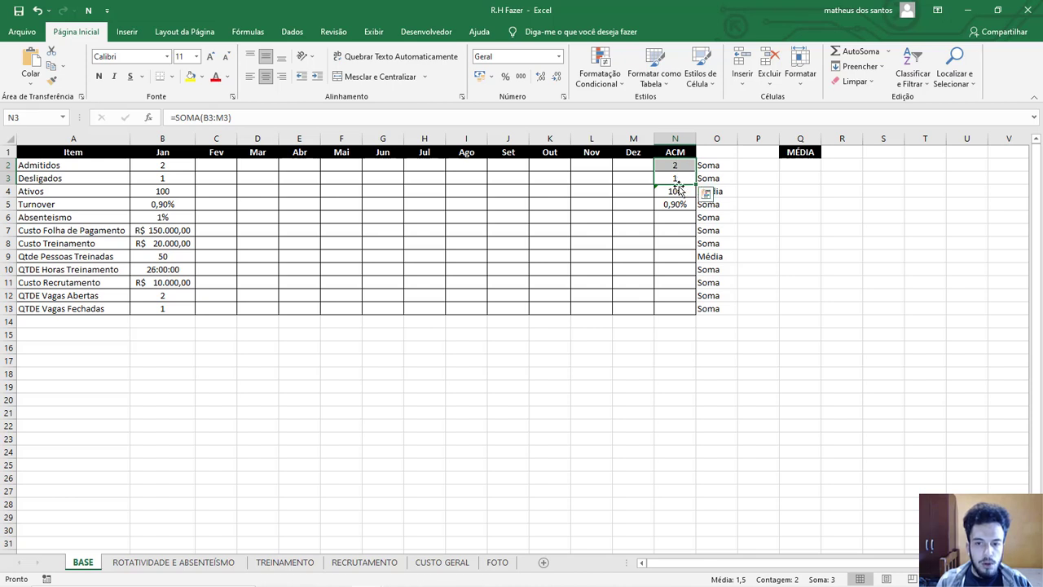
pyautogui.click(675, 191)
pyautogui.click(678, 204)
pyautogui.click(683, 190)
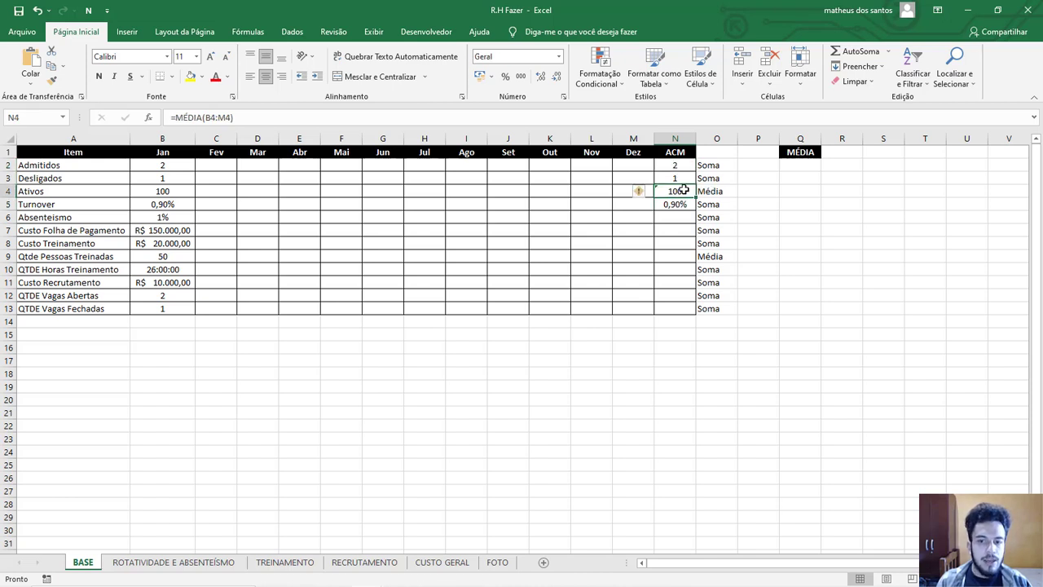
pyautogui.click(644, 196)
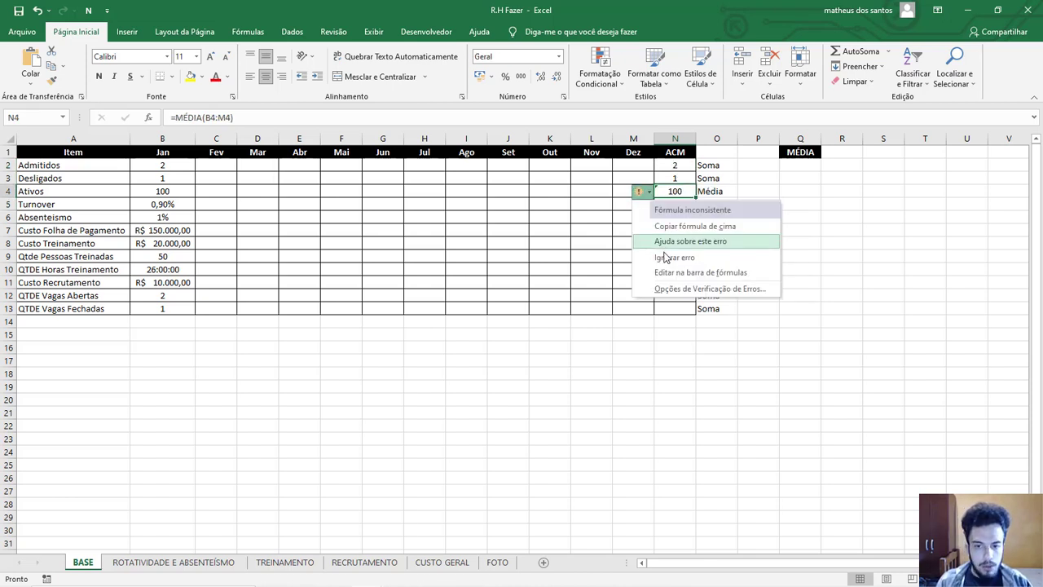
pyautogui.click(649, 192)
pyautogui.click(649, 192)
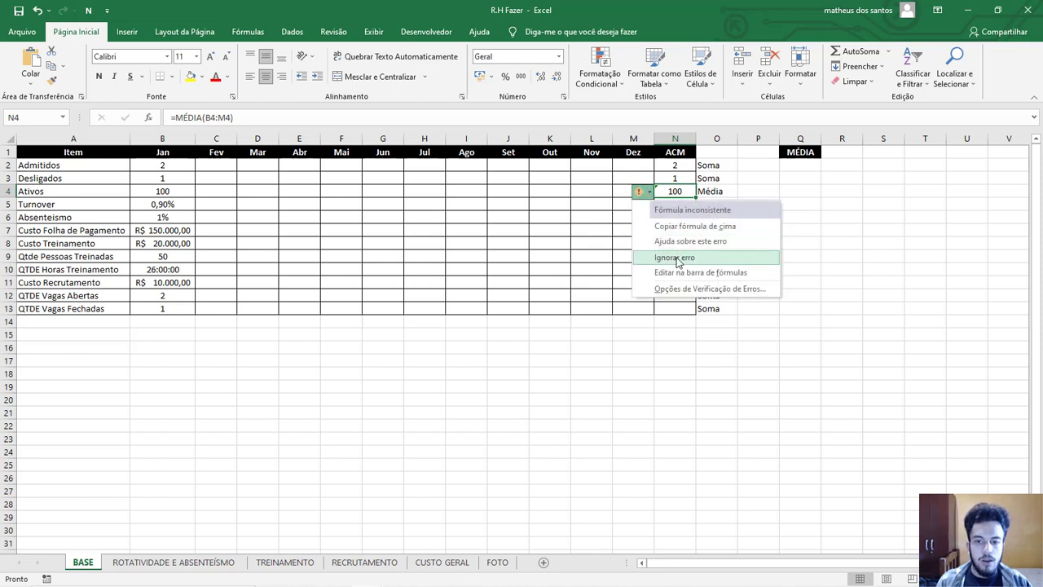
pyautogui.click(676, 259)
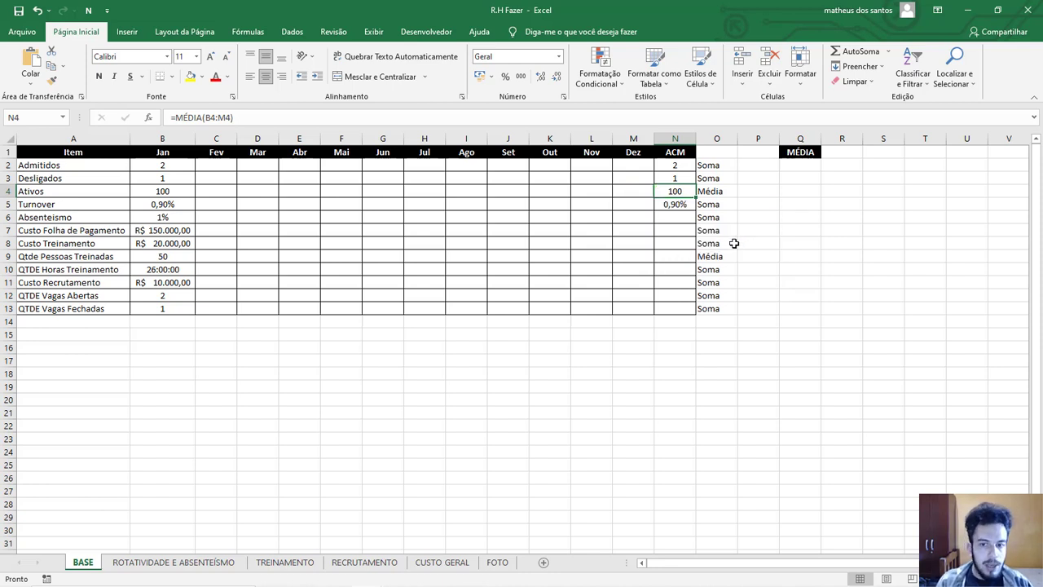
# - Copy the Turnover ACM sum formula down to the Absenteísmo row
pyautogui.click(676, 168)
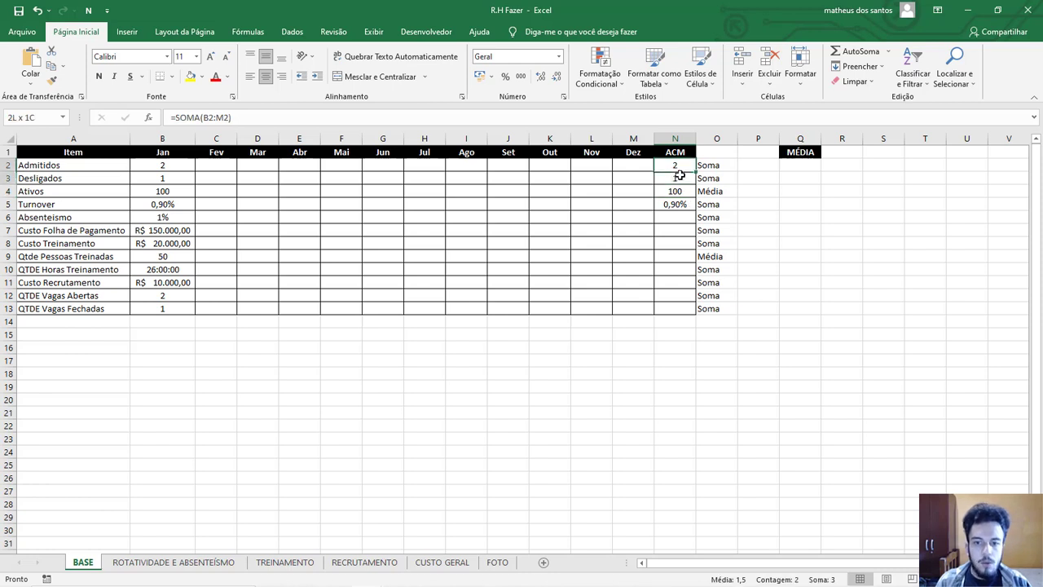
pyautogui.click(672, 192)
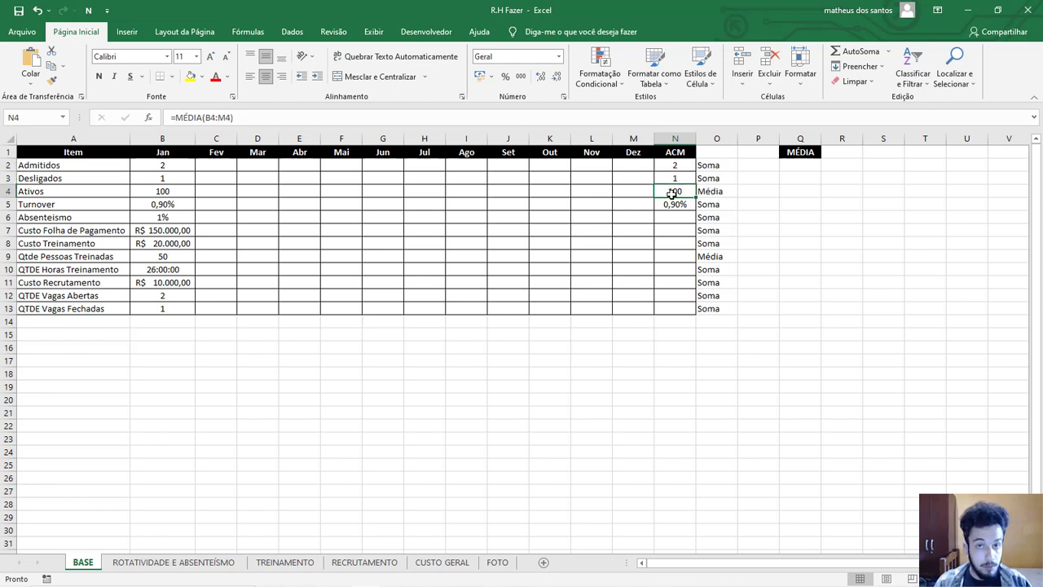
pyautogui.click(669, 204)
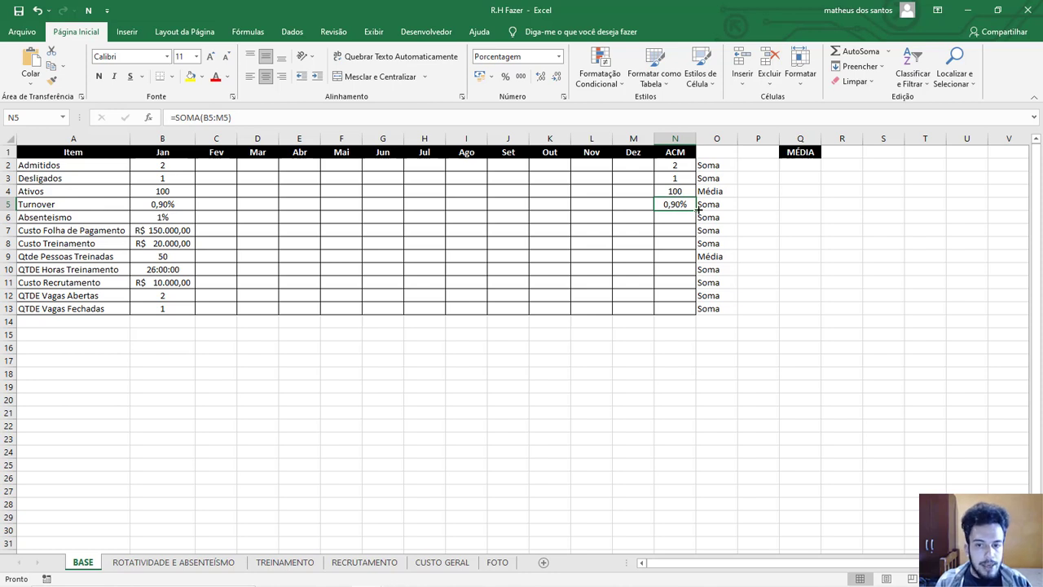
pyautogui.moveTo(698, 211); pyautogui.dragTo(699, 222)
pyautogui.click(692, 220)
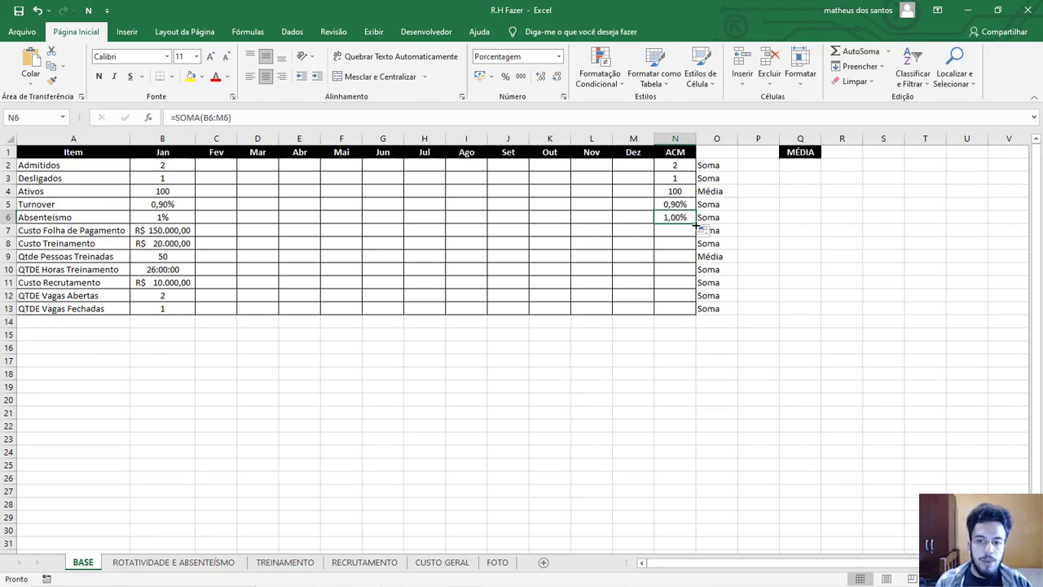
# - Copy the Absenteísmo ACM sum down to the Custo Folha de Pagamento row and autofit the ACM column width
pyautogui.moveTo(697, 224); pyautogui.dragTo(699, 238)
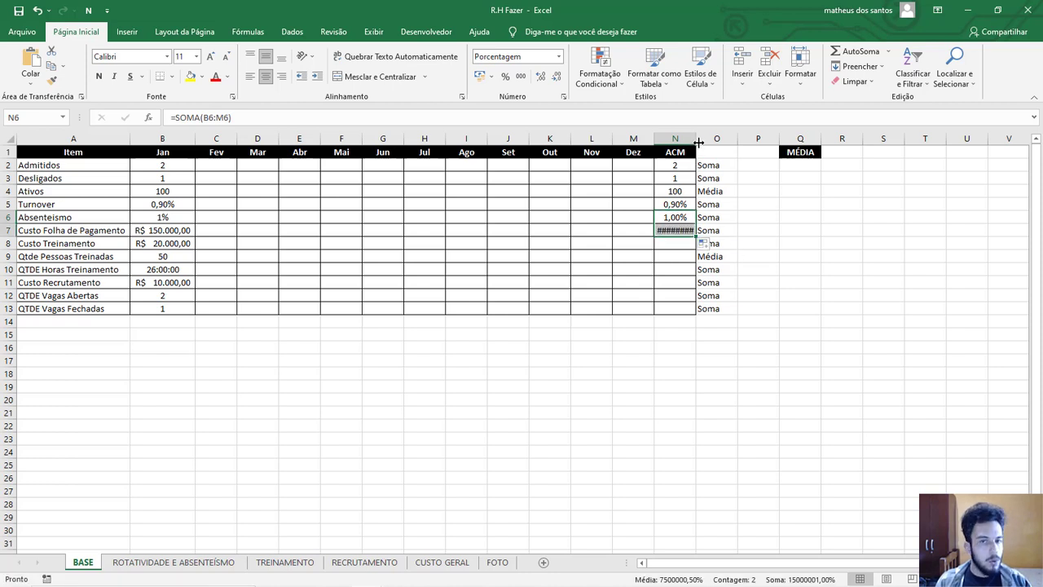
pyautogui.doubleClick(699, 143)
pyautogui.click(693, 229)
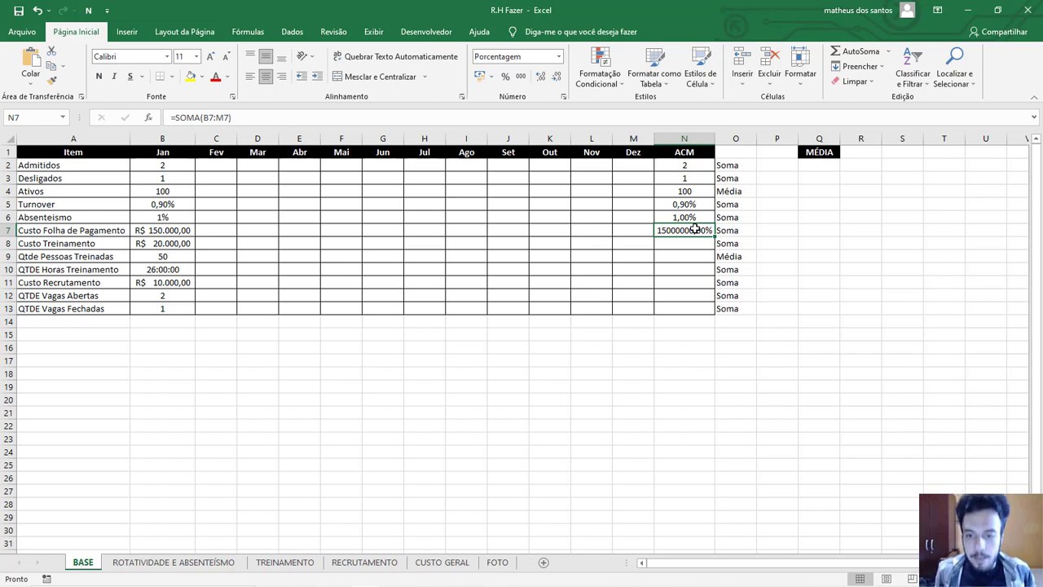
# - Apply the accounting currency format (R$) to the ACM cell of Custo Folha de Pagamento
pyautogui.click(695, 216)
pyautogui.click(694, 204)
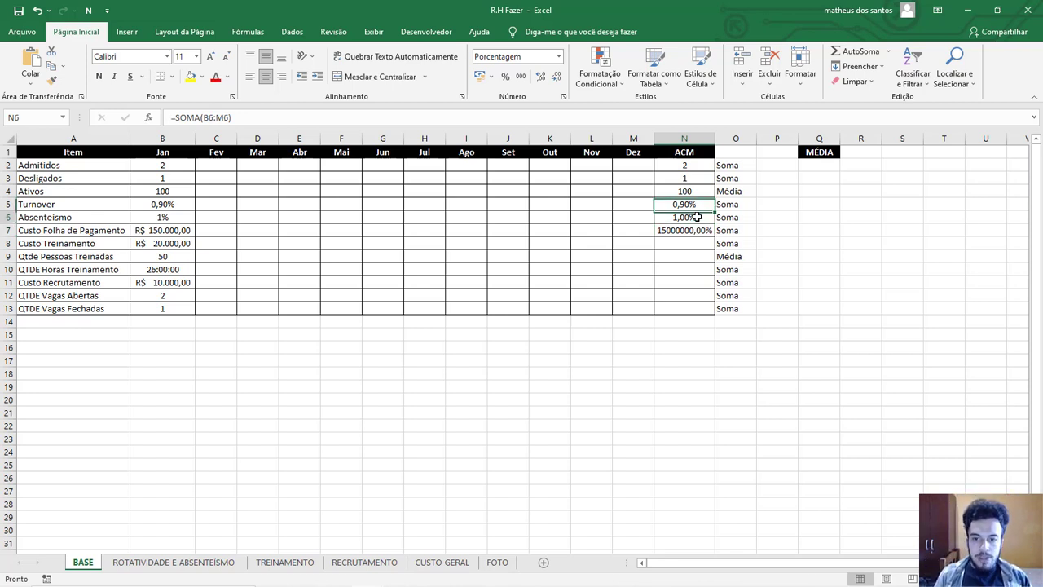
pyautogui.click(701, 218)
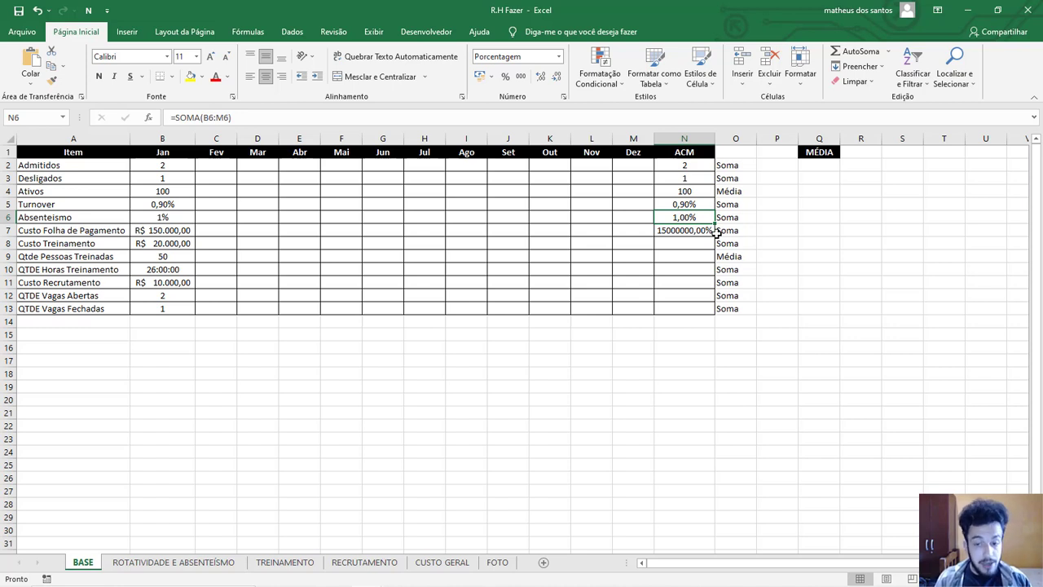
pyautogui.click(695, 230)
pyautogui.click(480, 76)
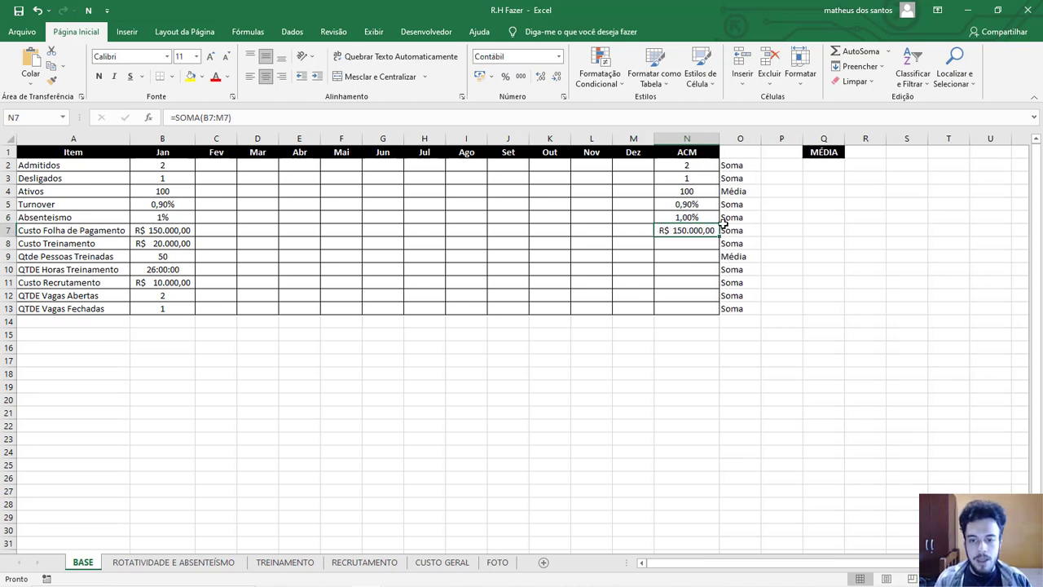
# - Copy the Custo Folha de Pagamento ACM sum, with its currency format, down to the Custo Treinamento row
pyautogui.moveTo(718, 237); pyautogui.dragTo(717, 246)
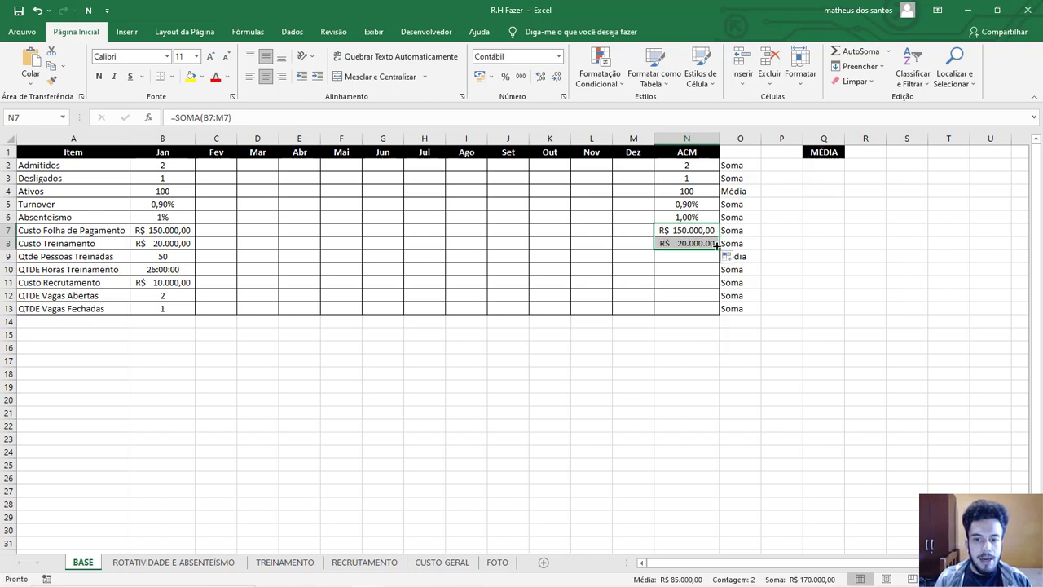
pyautogui.click(684, 242)
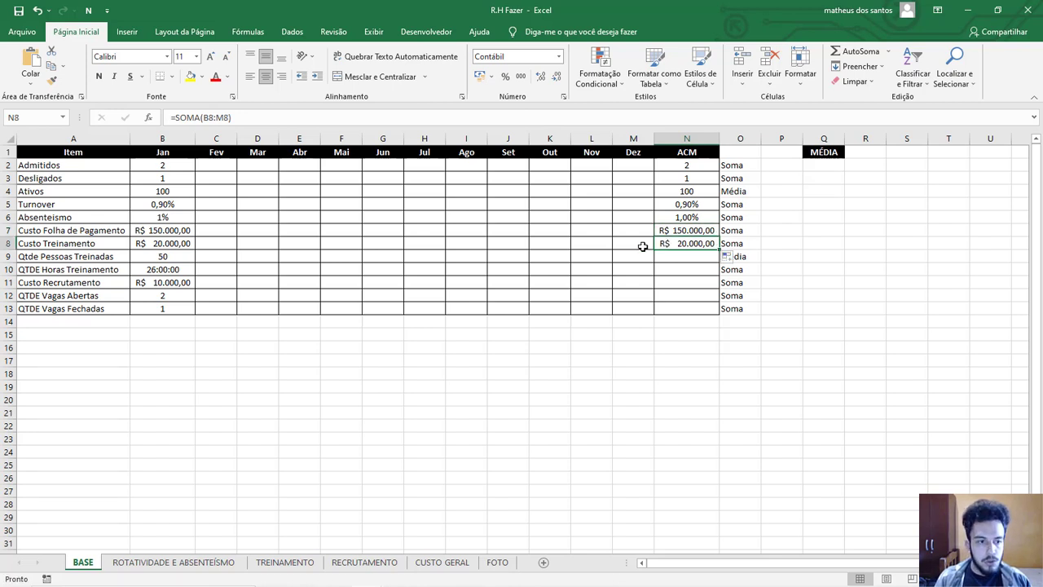
pyautogui.click(8, 243)
pyautogui.click(7, 231)
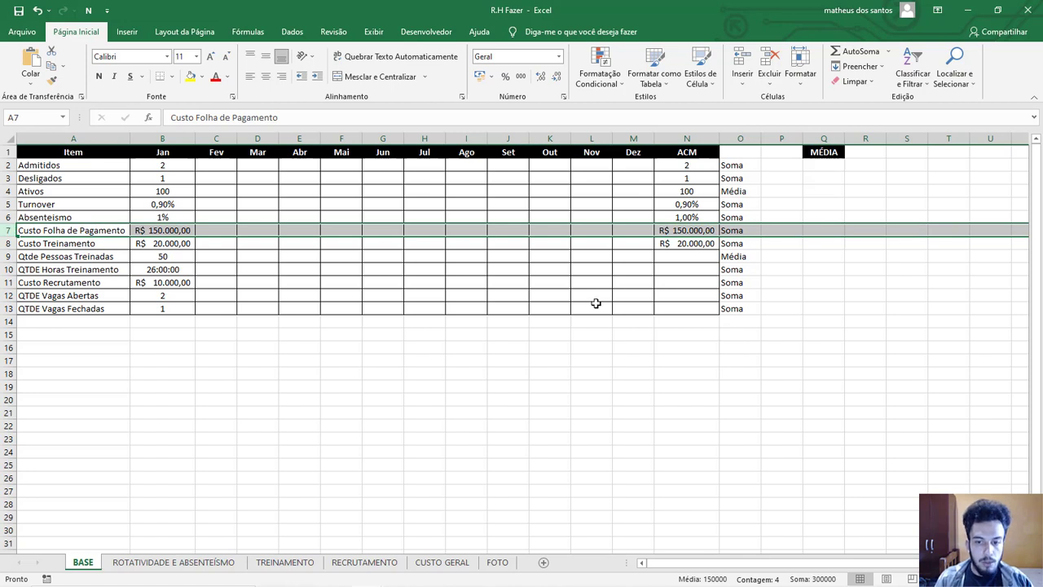
# - Examine the Qtde Pessoas Treinadas row across the months and its ACM cell
pyautogui.click(665, 256)
pyautogui.click(8, 256)
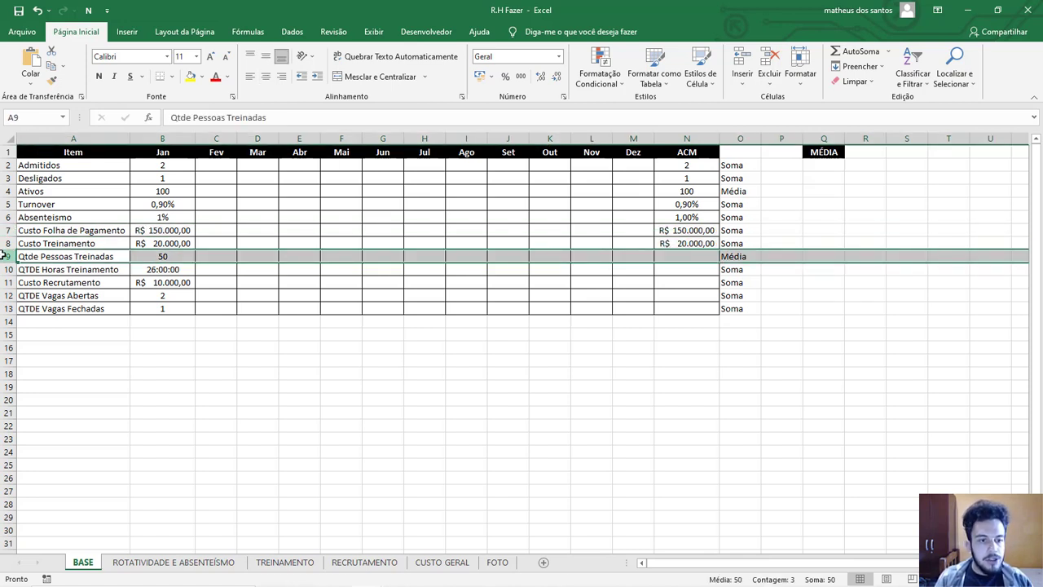
pyautogui.click(698, 258)
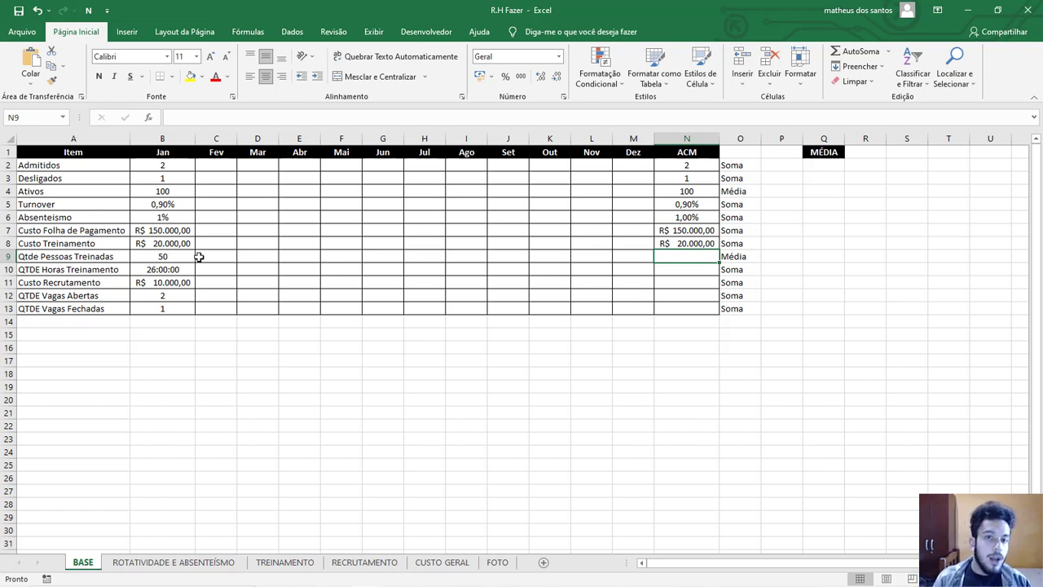
pyautogui.click(167, 259)
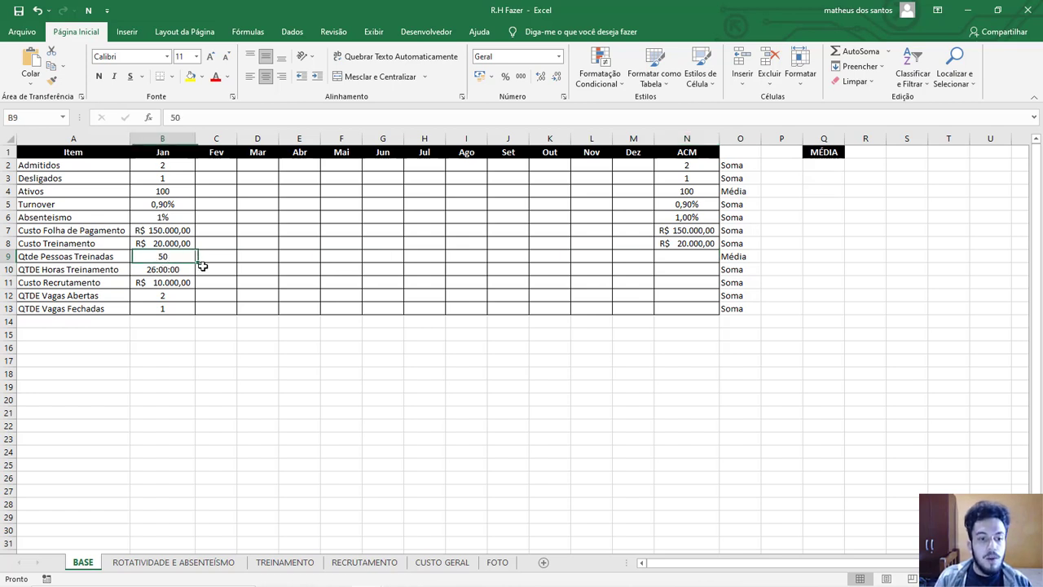
pyautogui.click(221, 260)
pyautogui.click(252, 258)
pyautogui.click(300, 258)
pyautogui.click(357, 261)
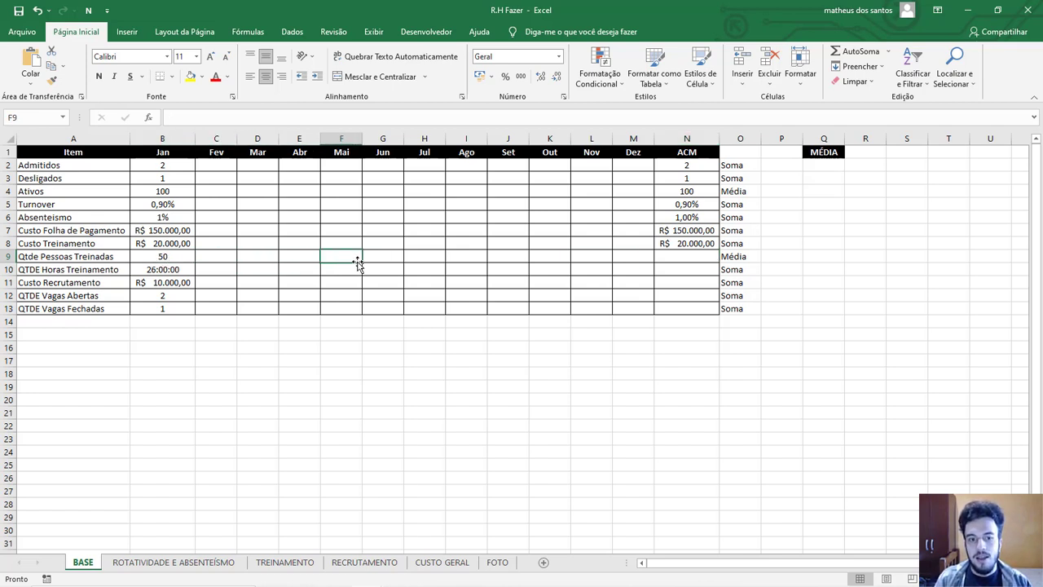
# - Enter =MÉDIA(B9:M9) in the ACM cell of the Qtde Pessoas Treinadas row
pyautogui.click(710, 257)
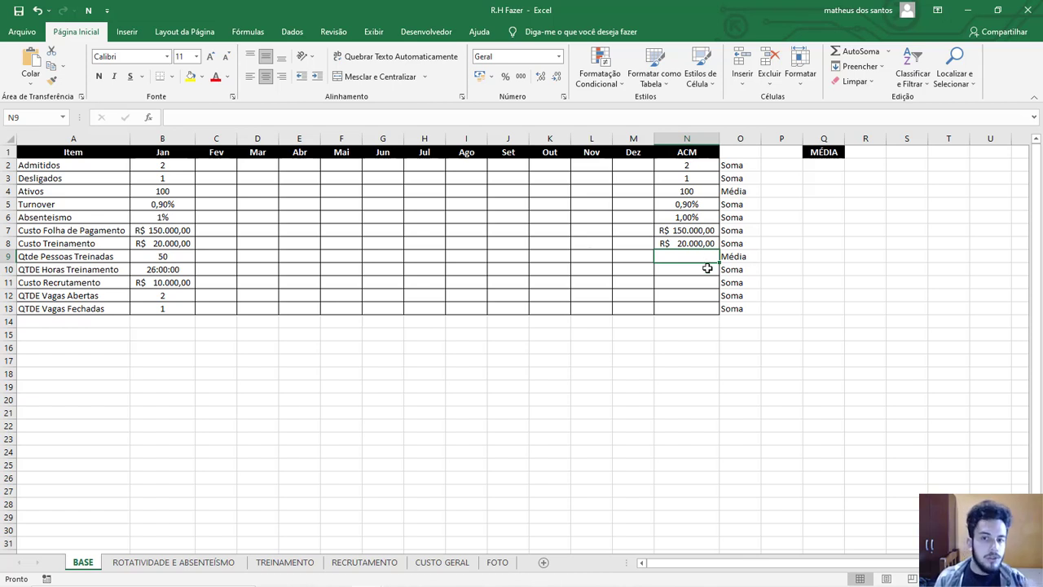
pyautogui.write('=média(')
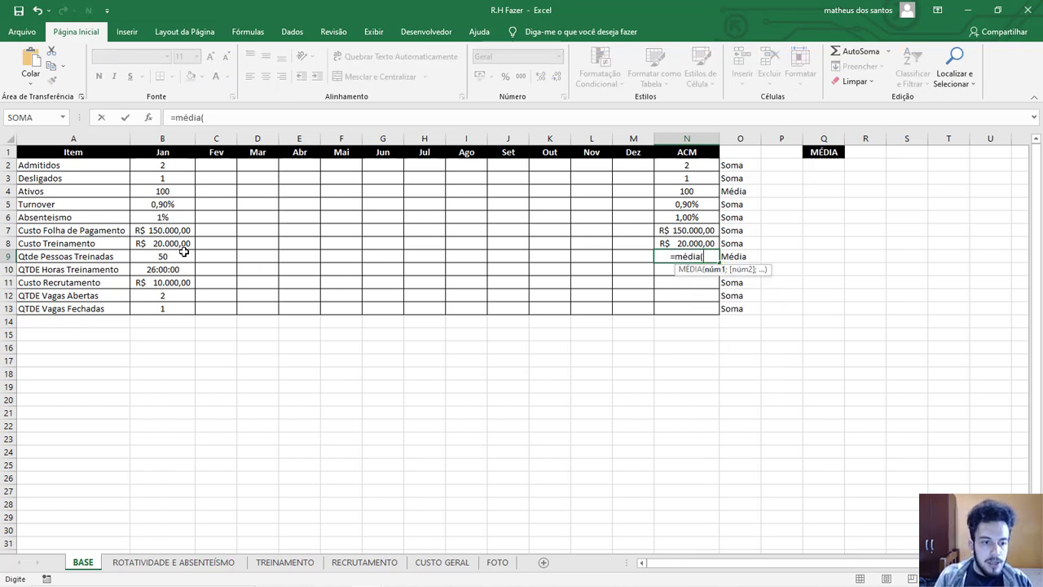
pyautogui.moveTo(184, 253); pyautogui.dragTo(632, 257)
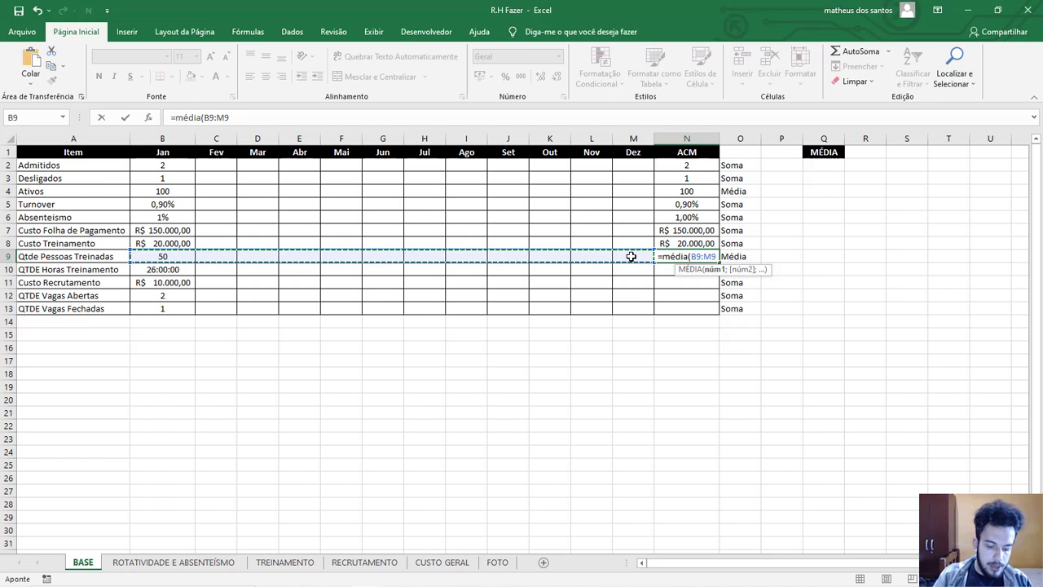
pyautogui.write(')')
pyautogui.press('Return')
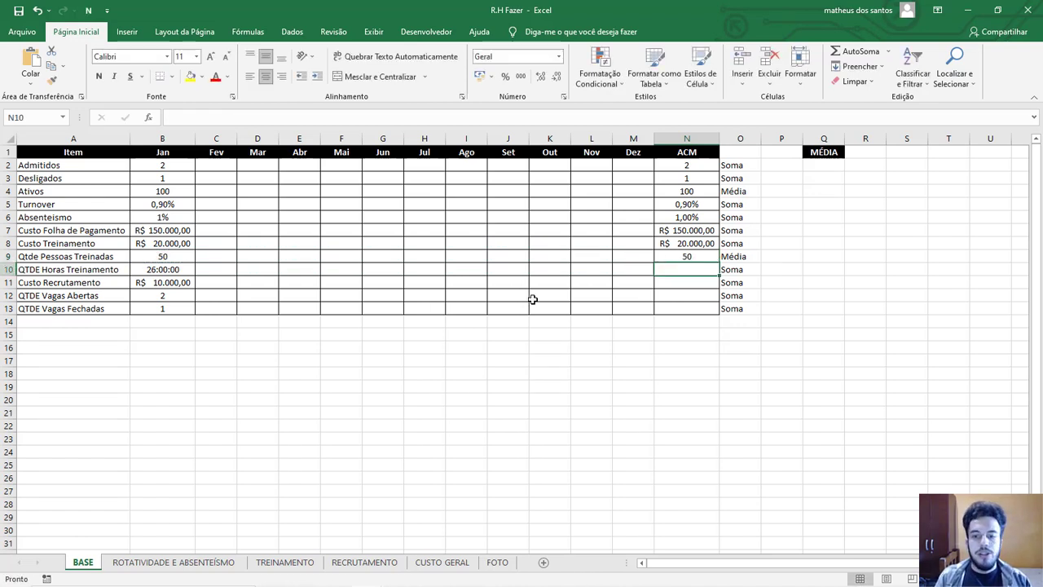
# - Enter =SOMA(B10:M10) in the ACM cell of the QTDE Horas Treinamento row
pyautogui.write('=soma')
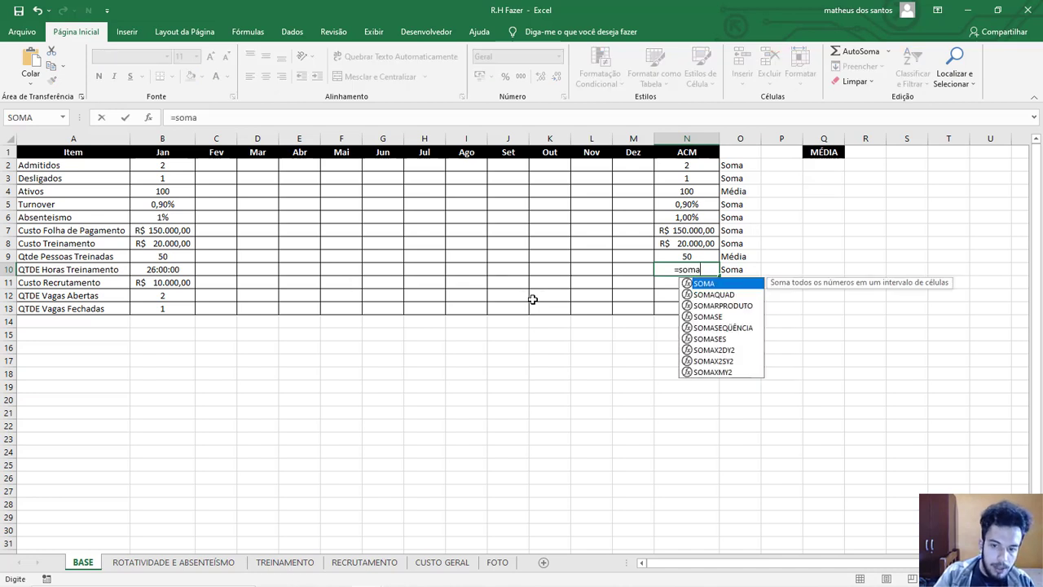
pyautogui.write('(')
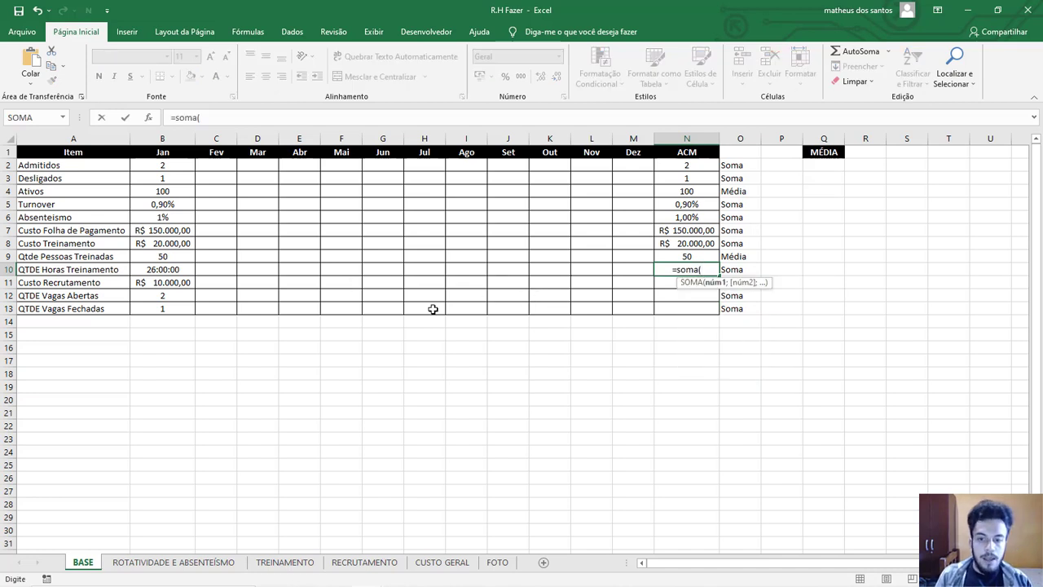
pyautogui.click(169, 268)
pyautogui.moveTo(219, 270); pyautogui.dragTo(632, 270)
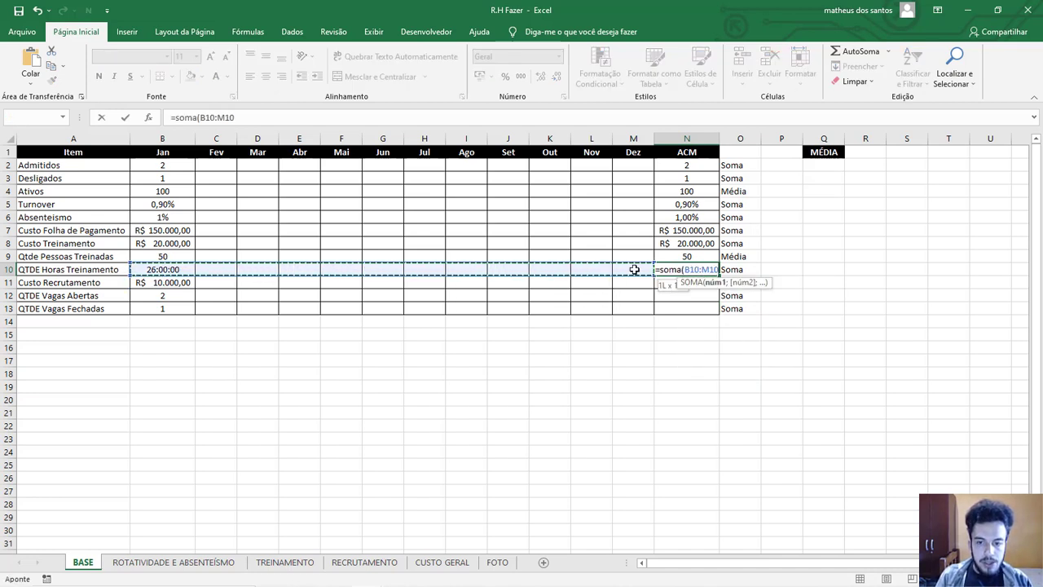
pyautogui.write(')')
pyautogui.press('Return')
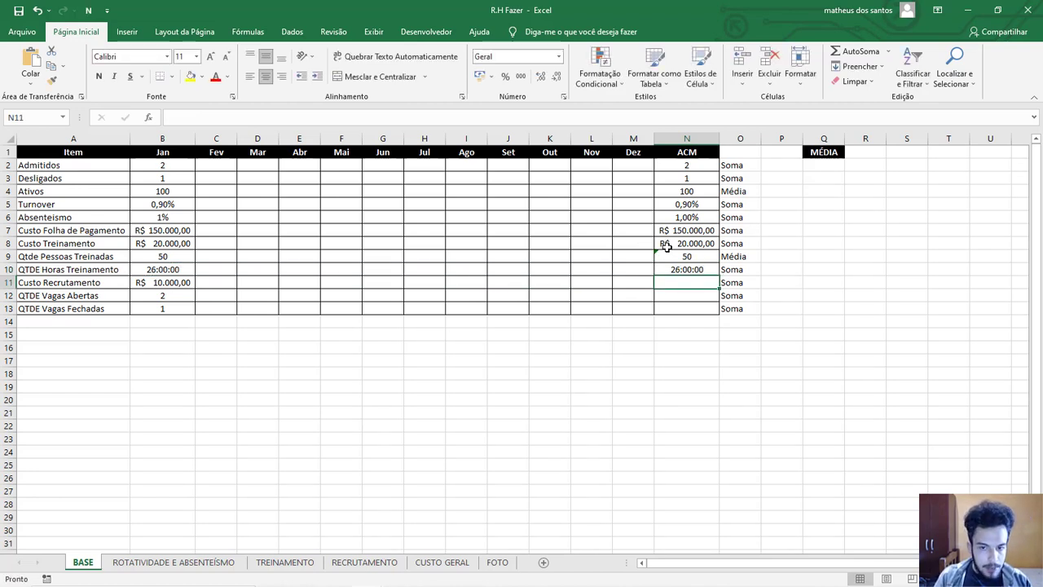
# - Ignore the error flagged on the ACM cell of the Qtde Pessoas Treinadas row
pyautogui.click(670, 255)
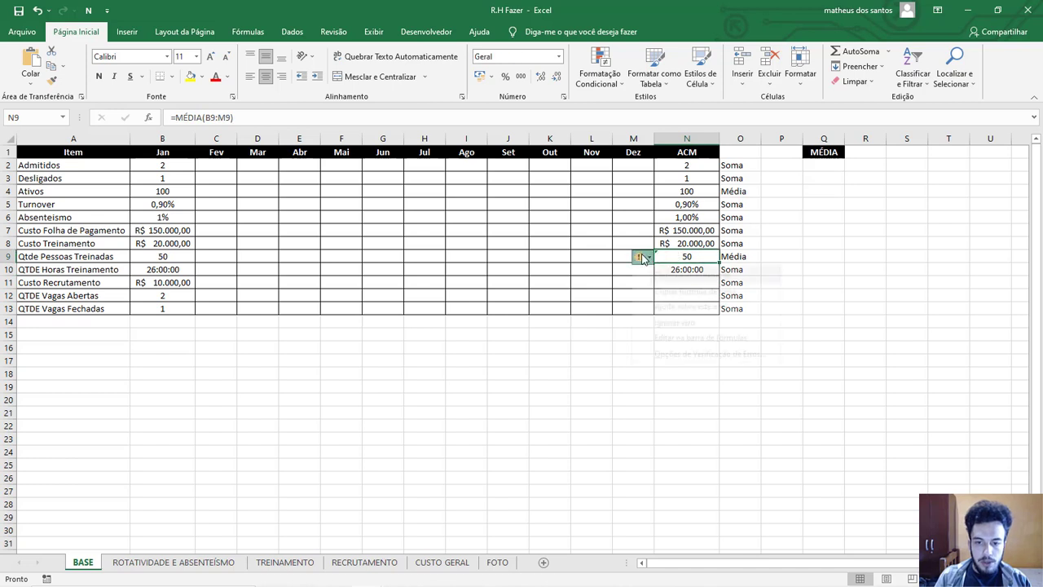
pyautogui.click(640, 257)
pyautogui.click(660, 322)
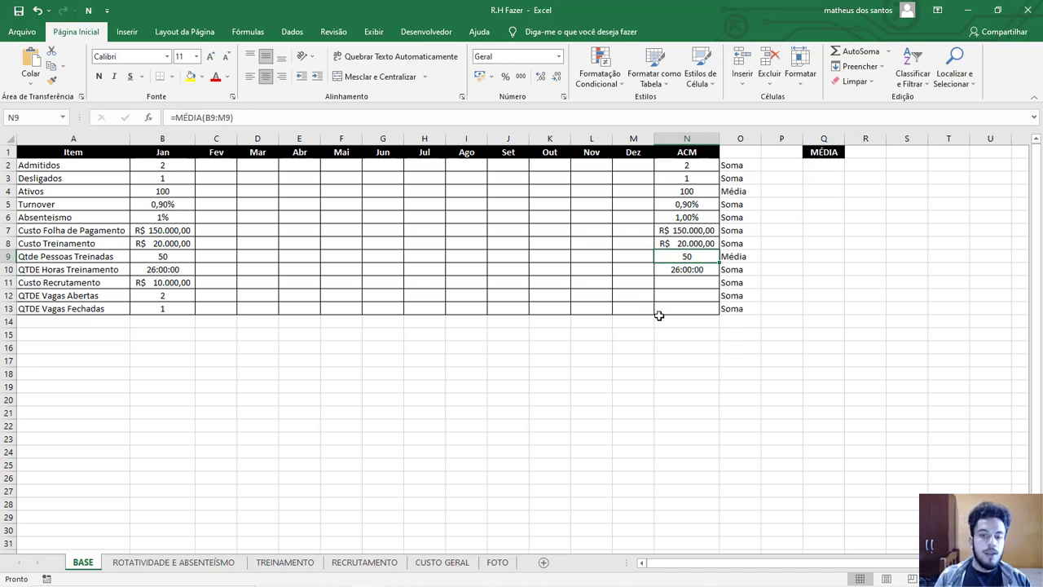
# - Format the ACM cell of the QTDE Horas Treinamento row as Hora, using the 37:30:55 type
pyautogui.click(693, 269)
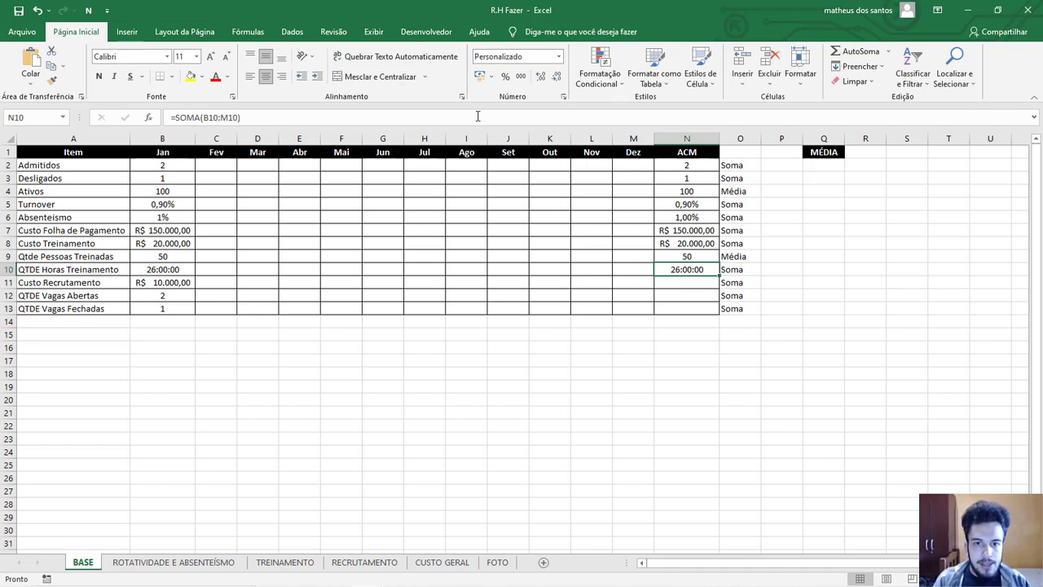
pyautogui.click(562, 97)
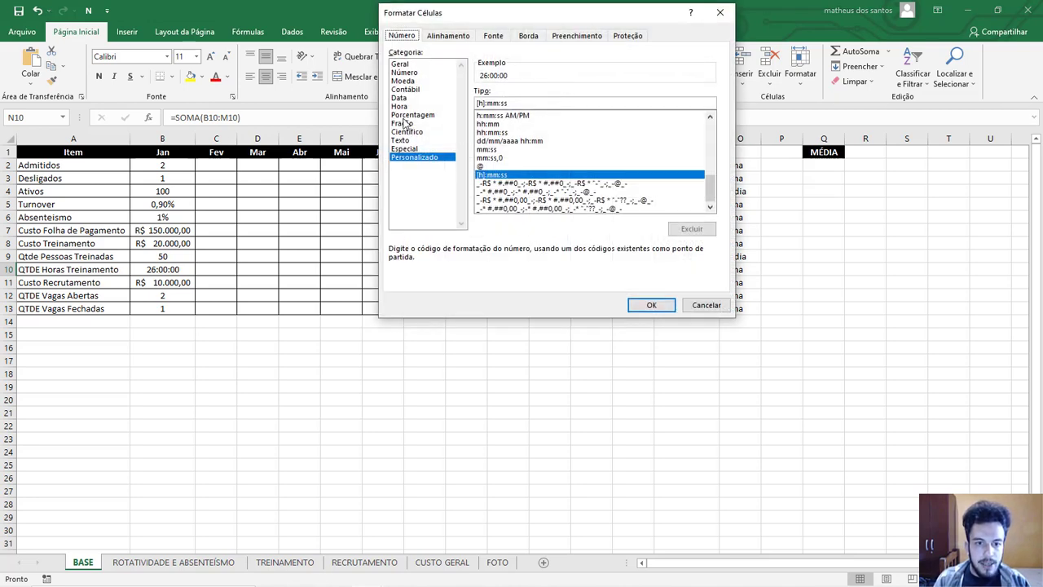
pyautogui.click(405, 106)
pyautogui.click(499, 154)
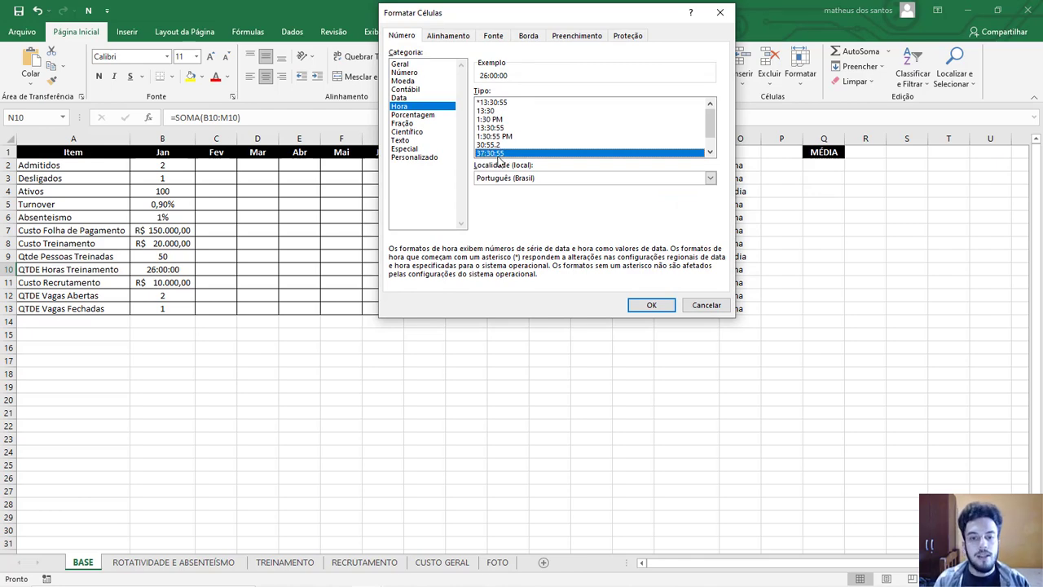
pyautogui.click(651, 305)
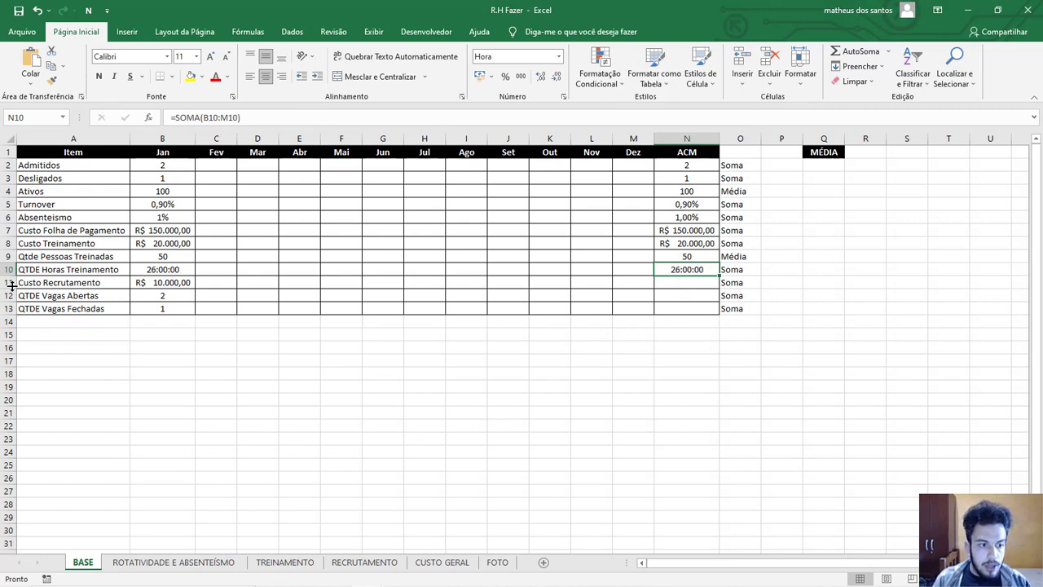
# - Copy the QTDE Horas Treinamento ACM sum down to the Custo Recrutamento row and apply the Contábil format there
pyautogui.moveTo(719, 276); pyautogui.dragTo(720, 288)
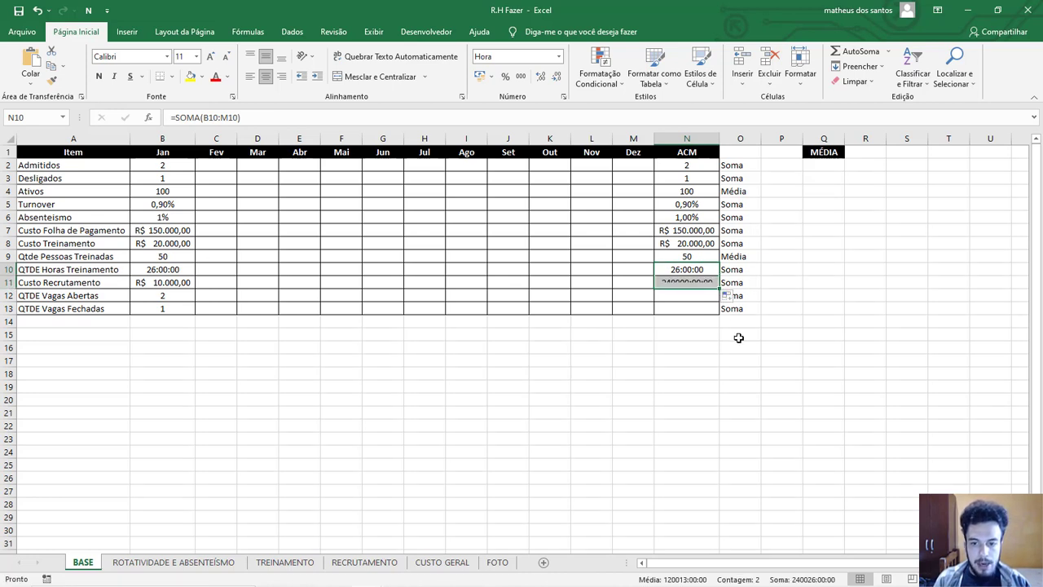
pyautogui.click(687, 282)
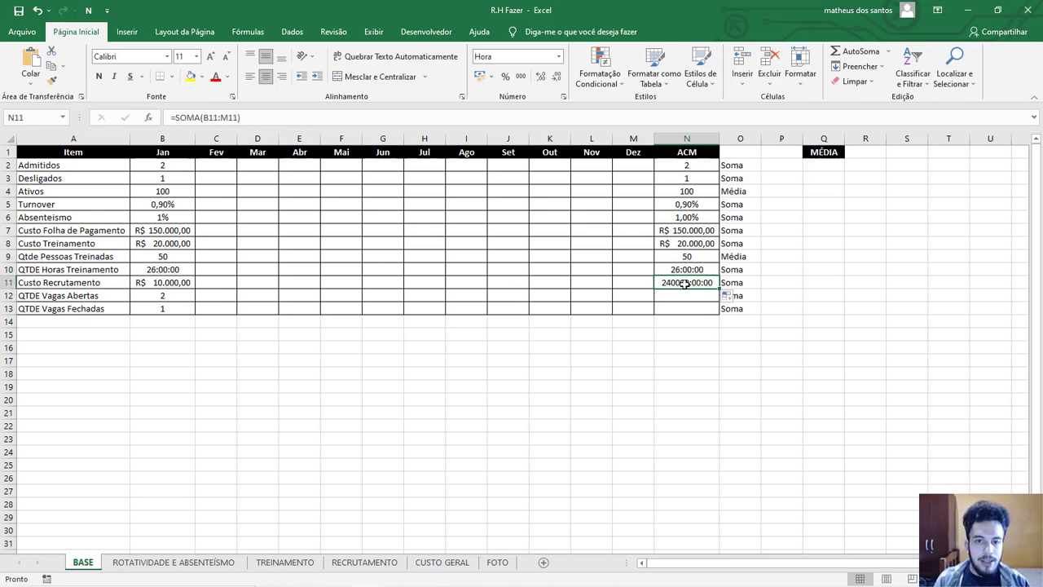
pyautogui.click(479, 79)
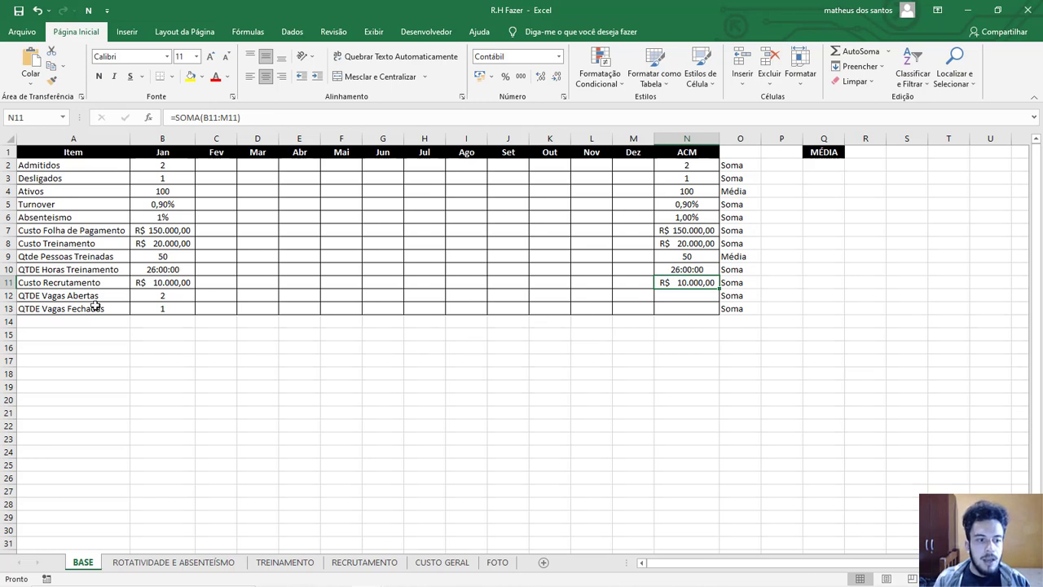
# - Copy the Custo Recrutamento ACM sum down to the QTDE Vagas Abertas and QTDE Vagas Fechadas rows and format both as Geral
pyautogui.click(8, 295)
pyautogui.click(700, 283)
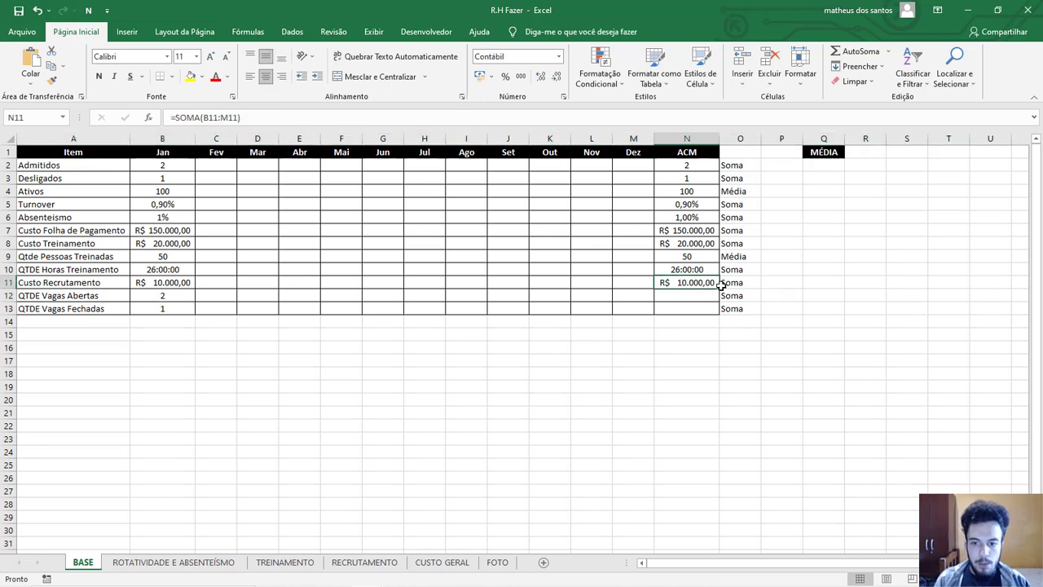
pyautogui.click(722, 285)
pyautogui.click(717, 287)
pyautogui.moveTo(718, 289); pyautogui.dragTo(693, 293)
pyautogui.click(693, 293)
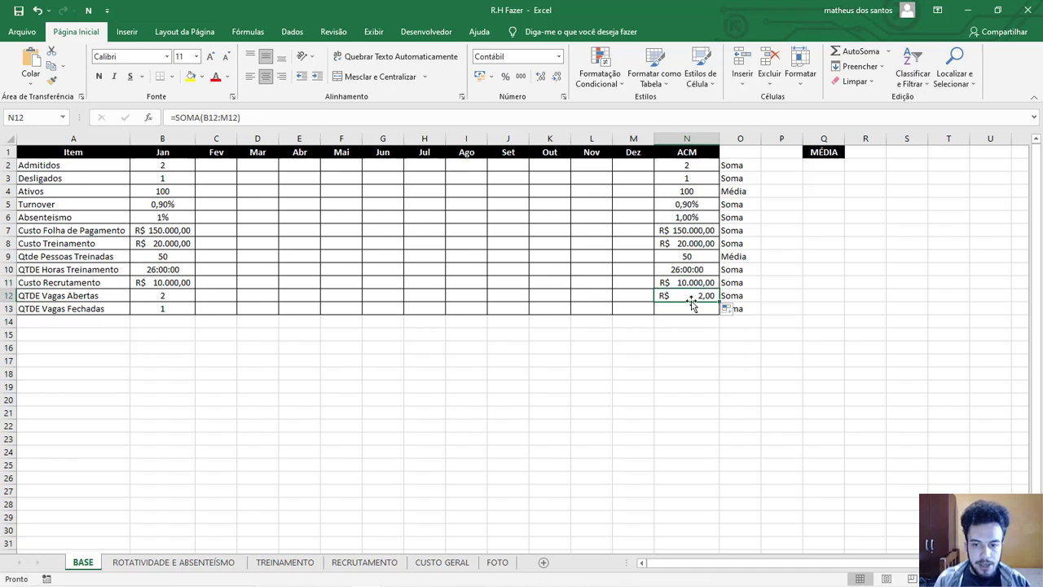
pyautogui.moveTo(718, 302); pyautogui.dragTo(692, 310)
pyautogui.click(558, 56)
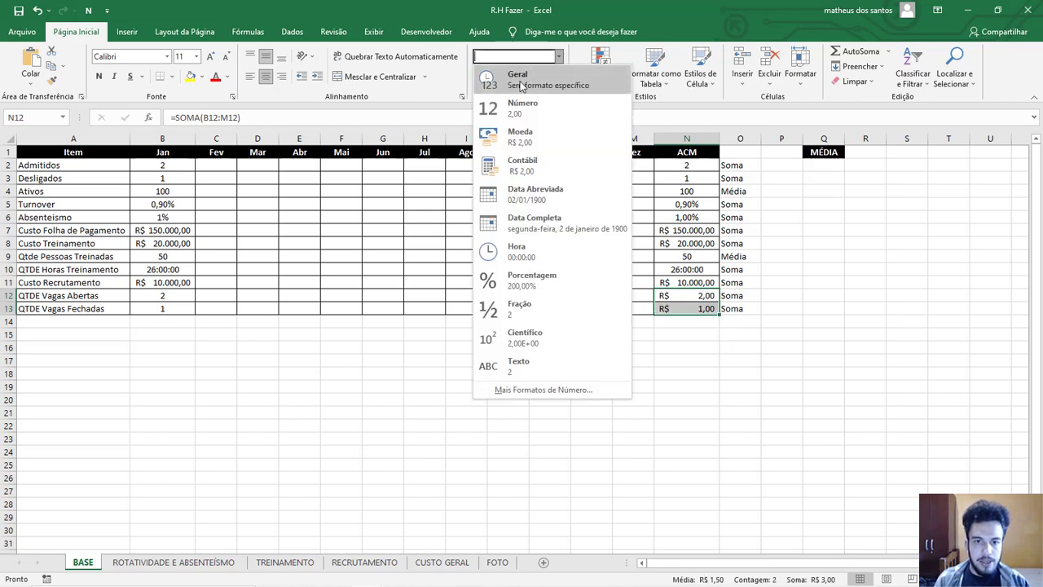
pyautogui.click(521, 81)
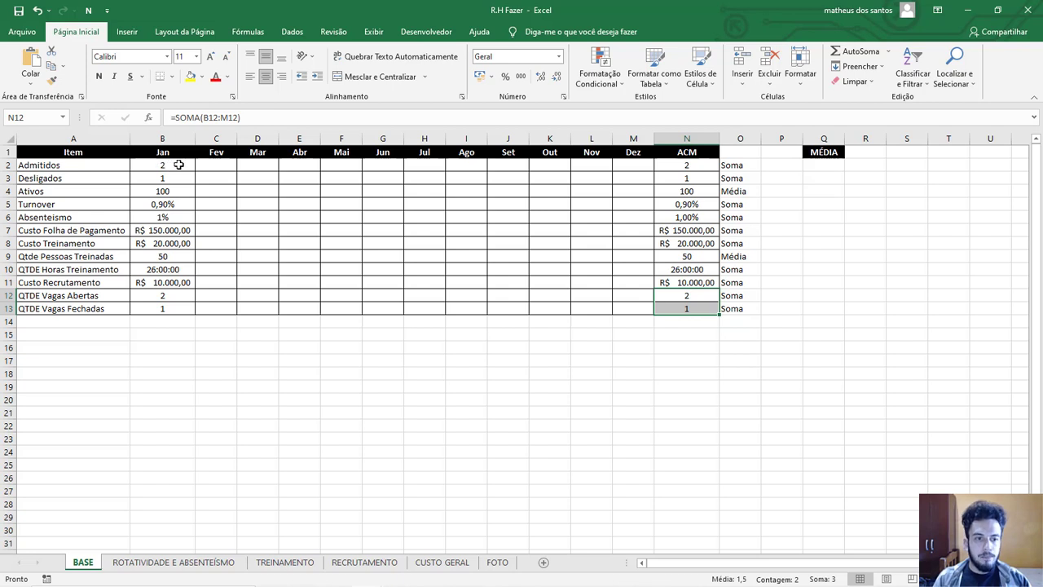
# - Test the ACM sums by entering 3 Admitidos and 2 Desligados for Fev, and undo both entries
pyautogui.moveTo(687, 166); pyautogui.dragTo(687, 295)
pyautogui.moveTo(218, 165); pyautogui.dragTo(261, 176)
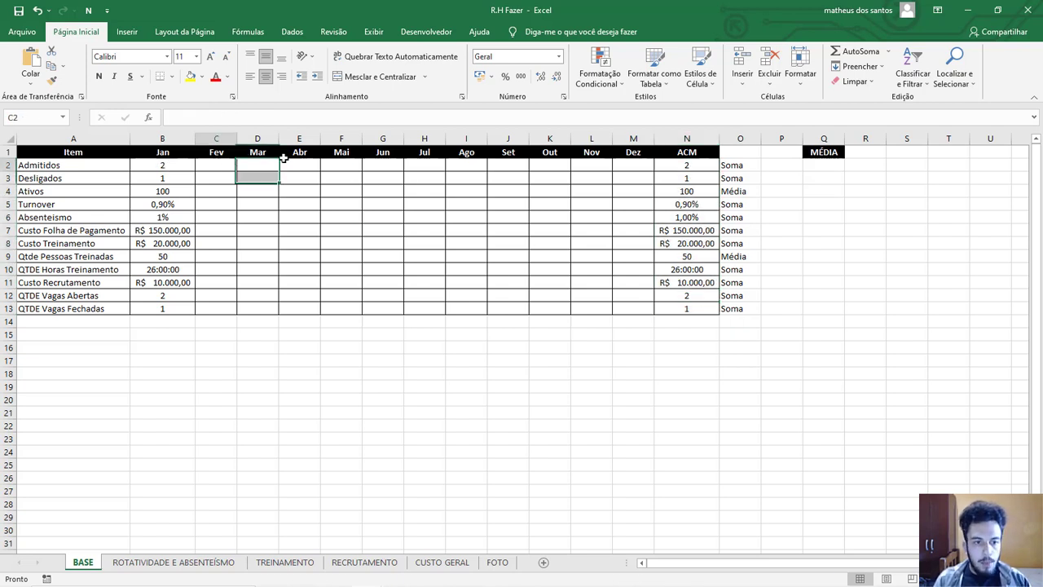
pyautogui.write('3')
pyautogui.press('Return')
pyautogui.write('2')
pyautogui.press('Return')
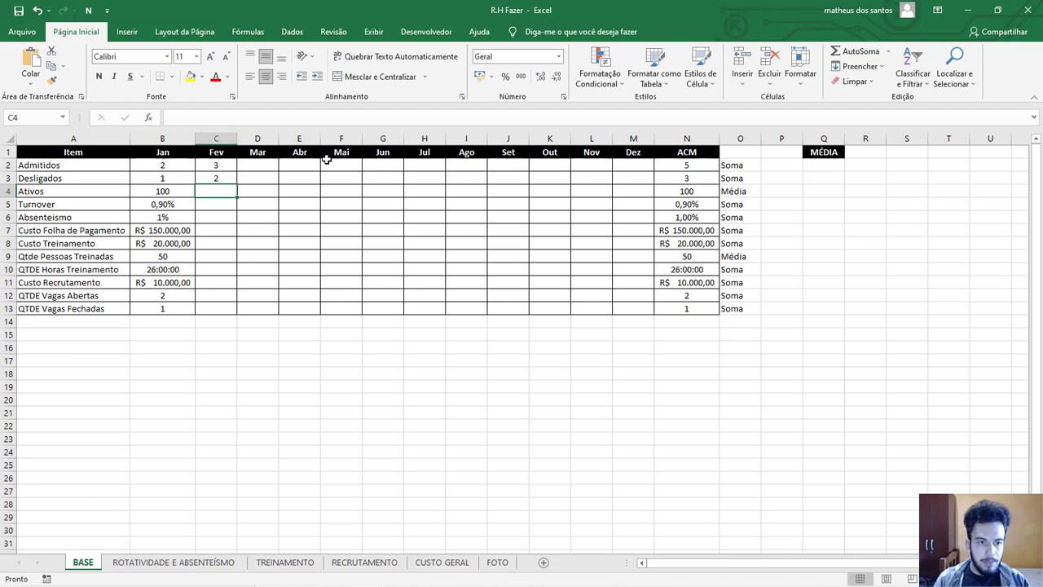
pyautogui.hotkey('ctrl', 'z')
pyautogui.hotkey('ctrl', 'z')
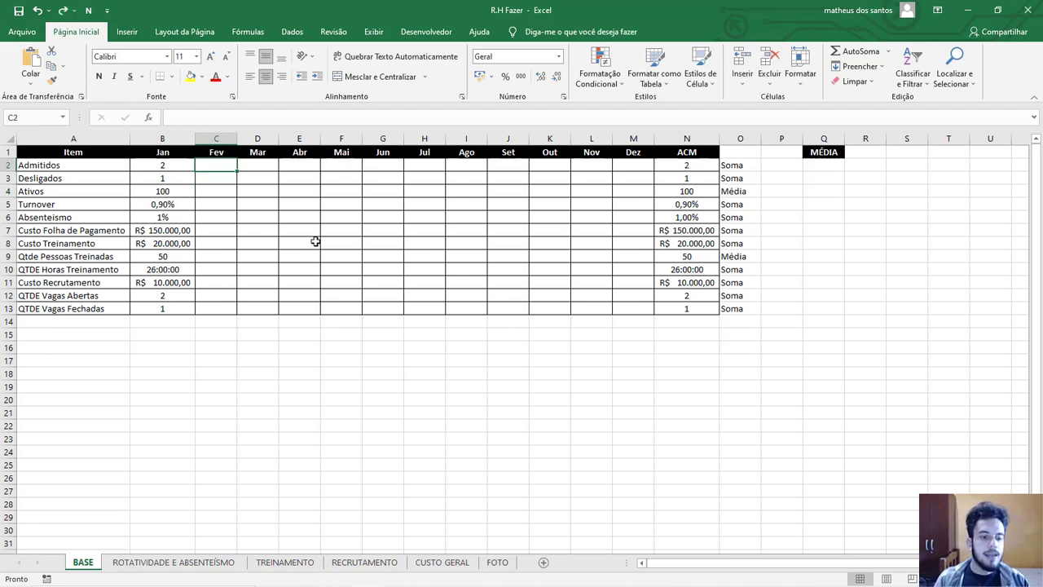
# - Show the ROTATIVIDADE E ABSENTEÍSMO sheet with the formula bar hidden and the ribbon collapsed
pyautogui.click(196, 564)
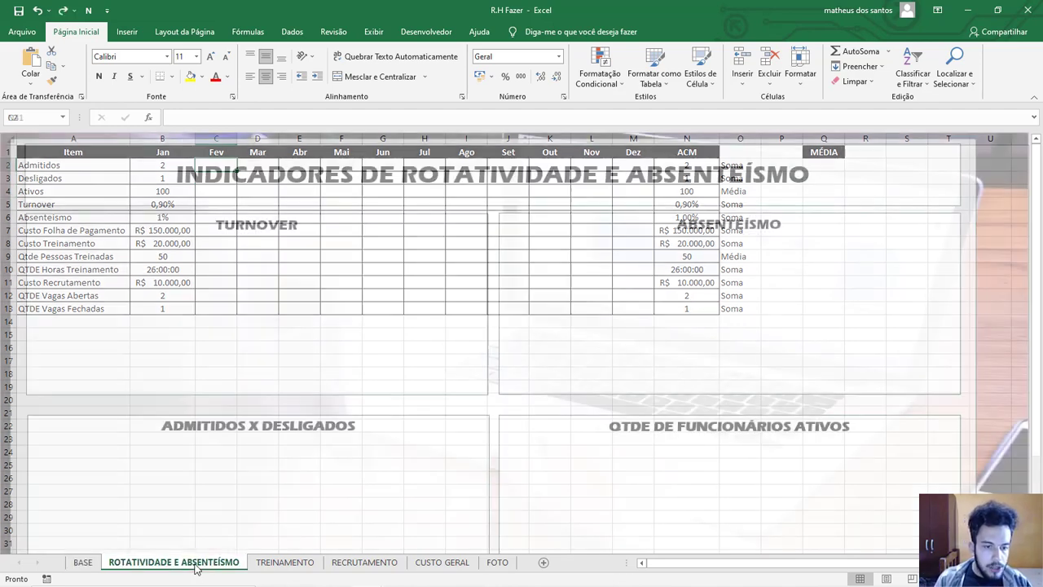
pyautogui.click(374, 31)
pyautogui.click(292, 51)
pyautogui.click(89, 34)
pyautogui.doubleClick(94, 36)
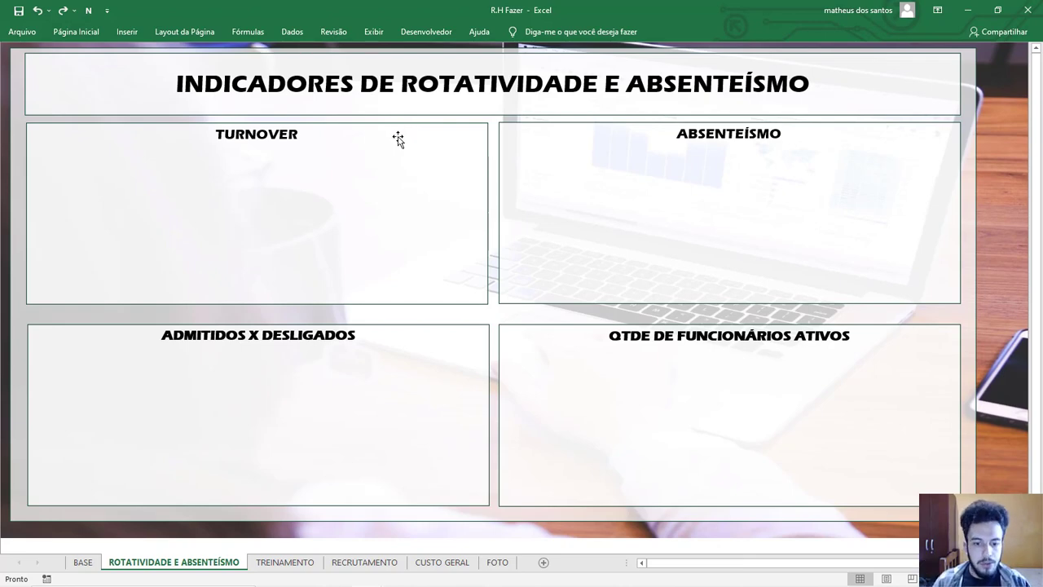
# - Enlarge the laptop photo on the FOTO sheet so it fills the visible sheet area
pyautogui.click(499, 563)
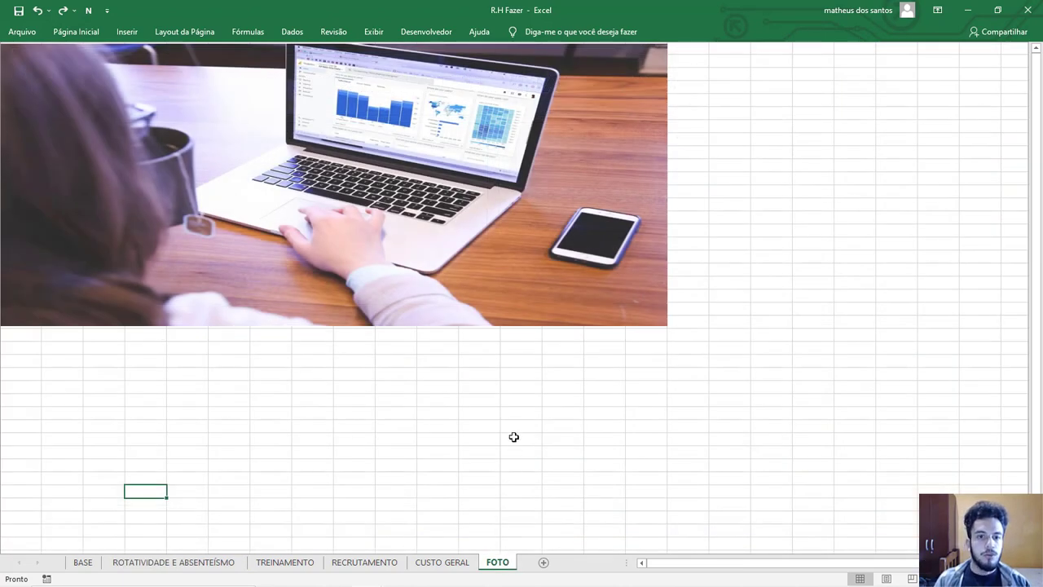
pyautogui.click(423, 263)
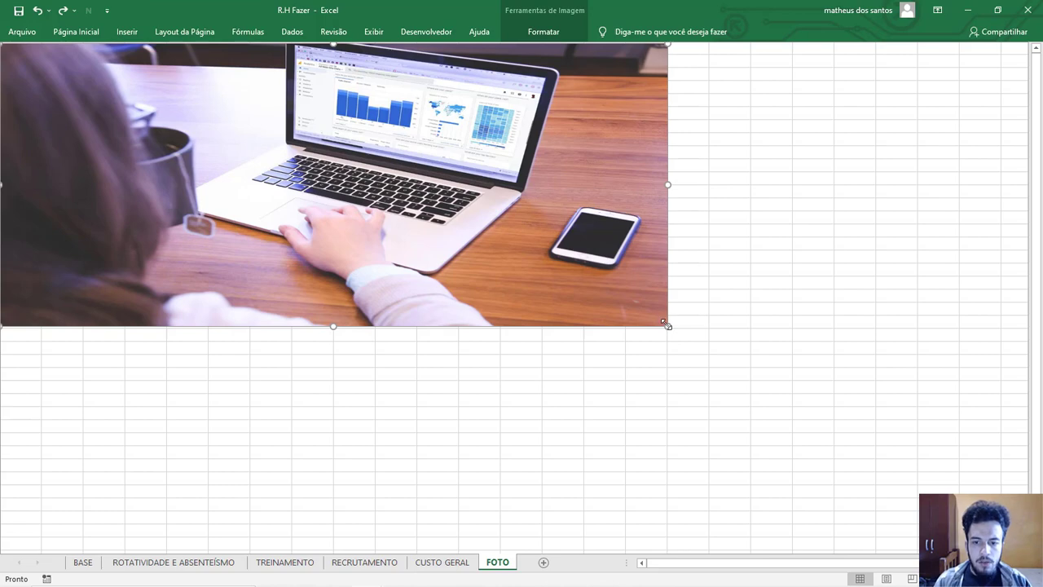
pyautogui.moveTo(668, 326); pyautogui.dragTo(856, 476)
pyautogui.moveTo(511, 476); pyautogui.dragTo(524, 545)
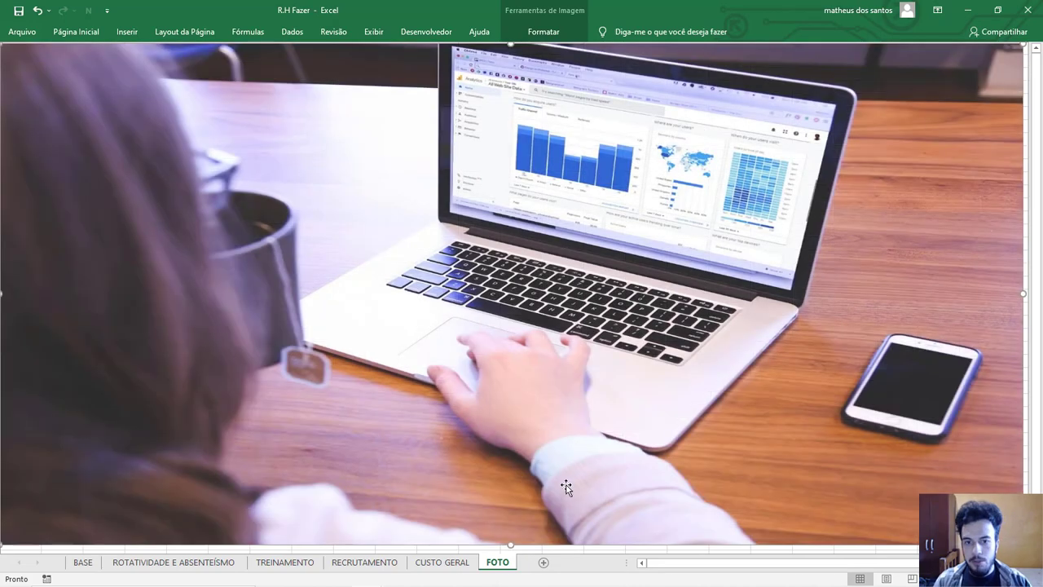
pyautogui.scroll(-4, 613, 458)
pyautogui.click(624, 475)
pyautogui.scroll(4, 628, 473)
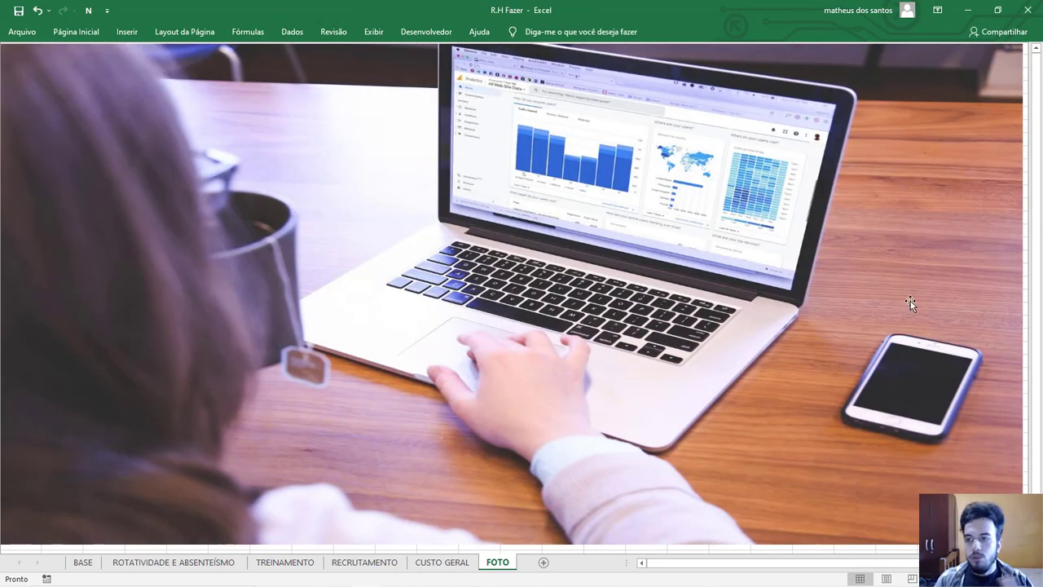
# - Draw a rectangle about 41 cm wide and 20 cm high over the photo, leaving a narrow margin around it
pyautogui.click(122, 33)
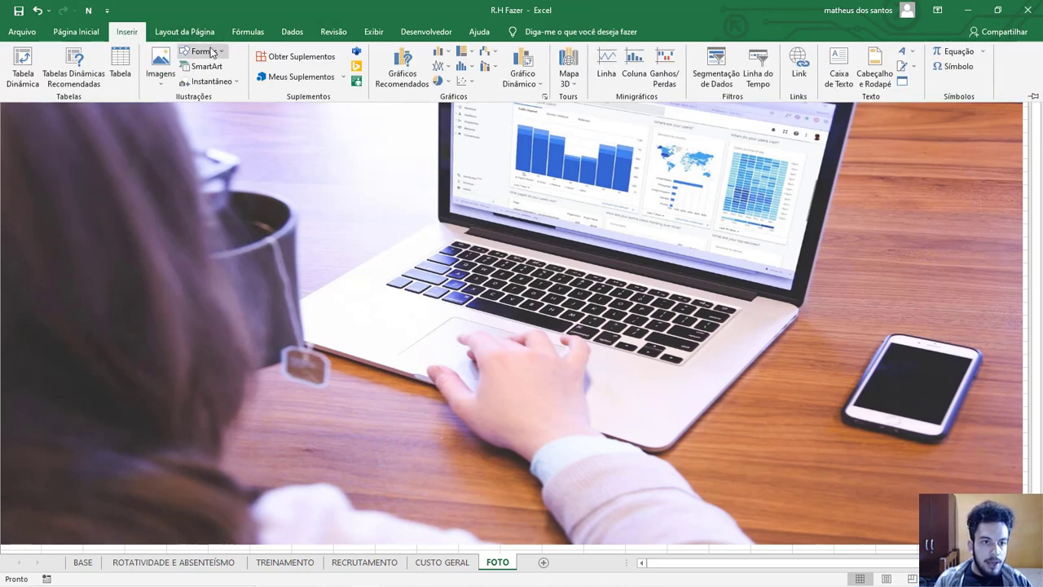
pyautogui.click(220, 54)
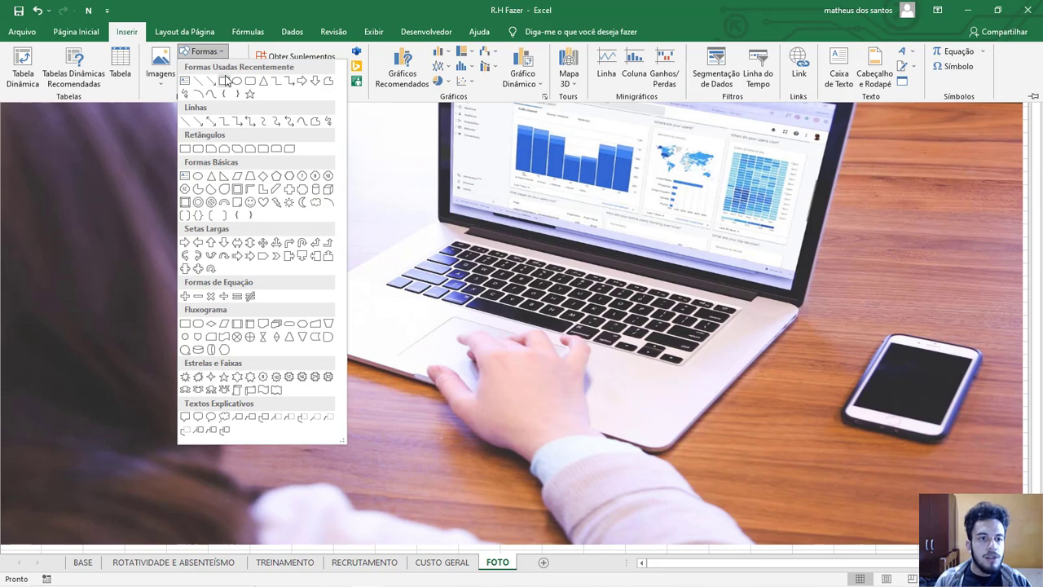
pyautogui.click(191, 149)
pyautogui.moveTo(74, 94); pyautogui.dragTo(1019, 541)
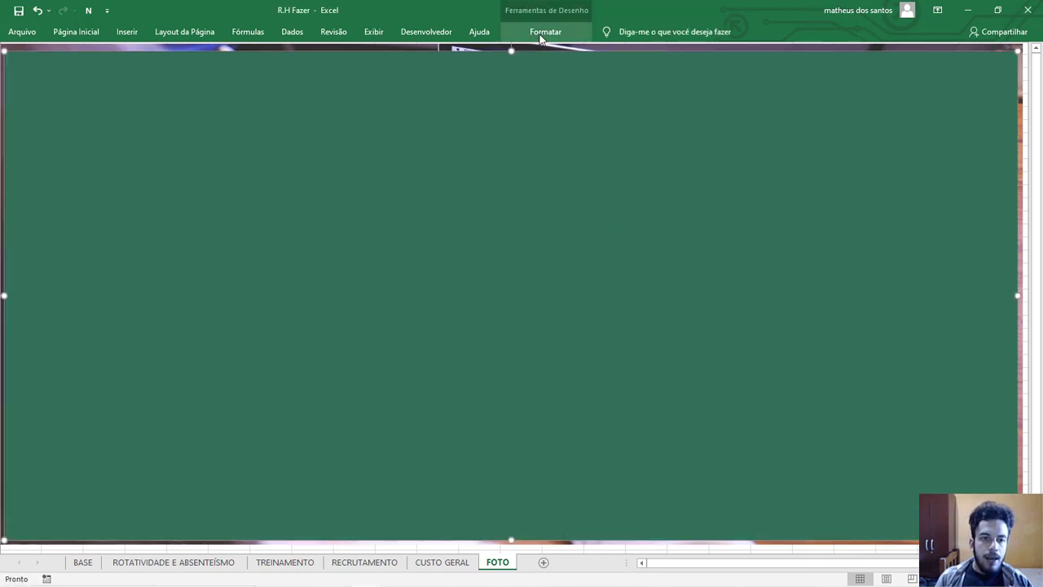
# - Fill the rectangle over the photo with white at 30% transparency
pyautogui.doubleClick(86, 31)
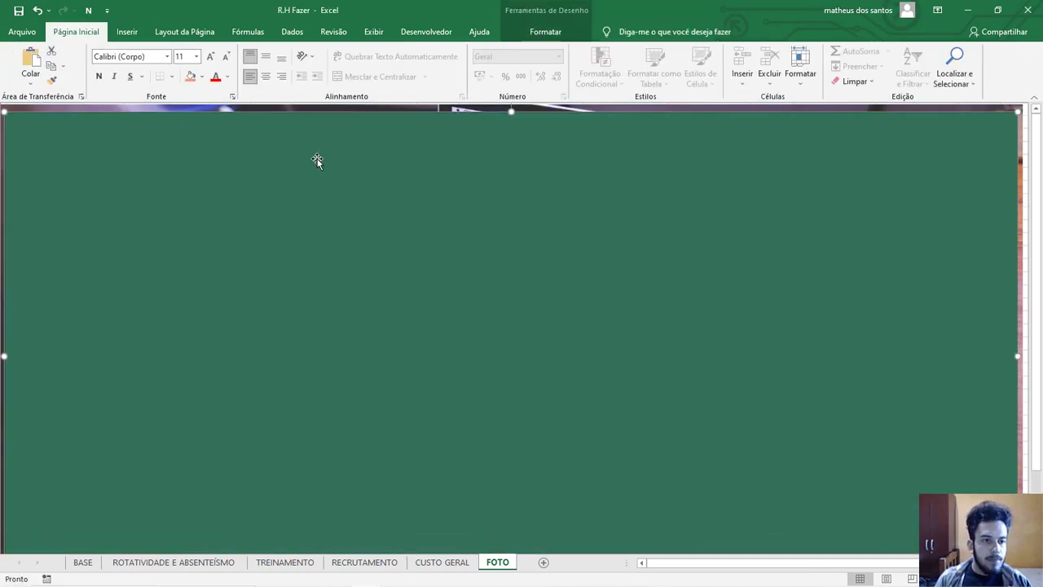
pyautogui.click(546, 31)
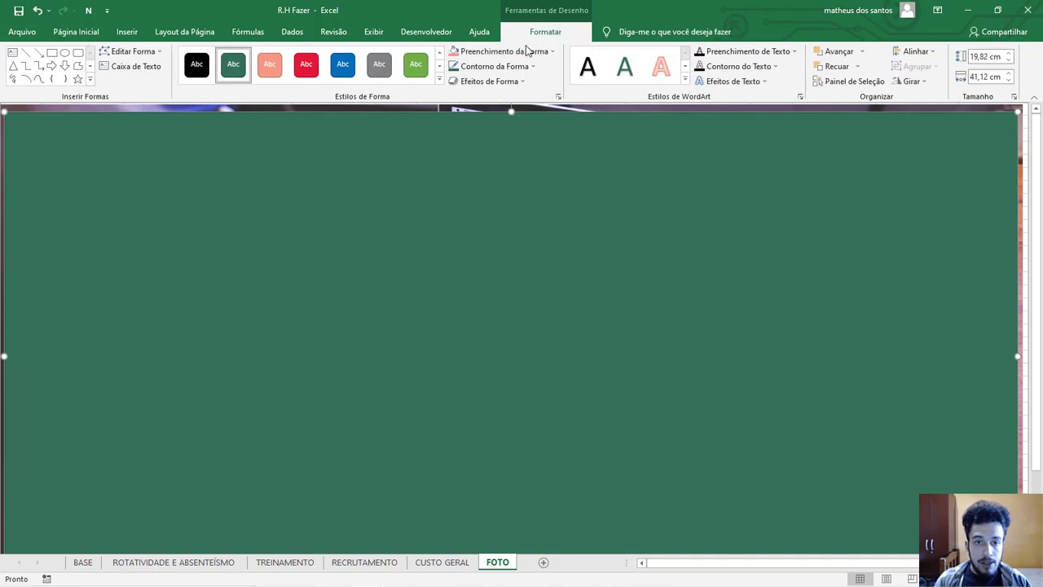
pyautogui.click(521, 51)
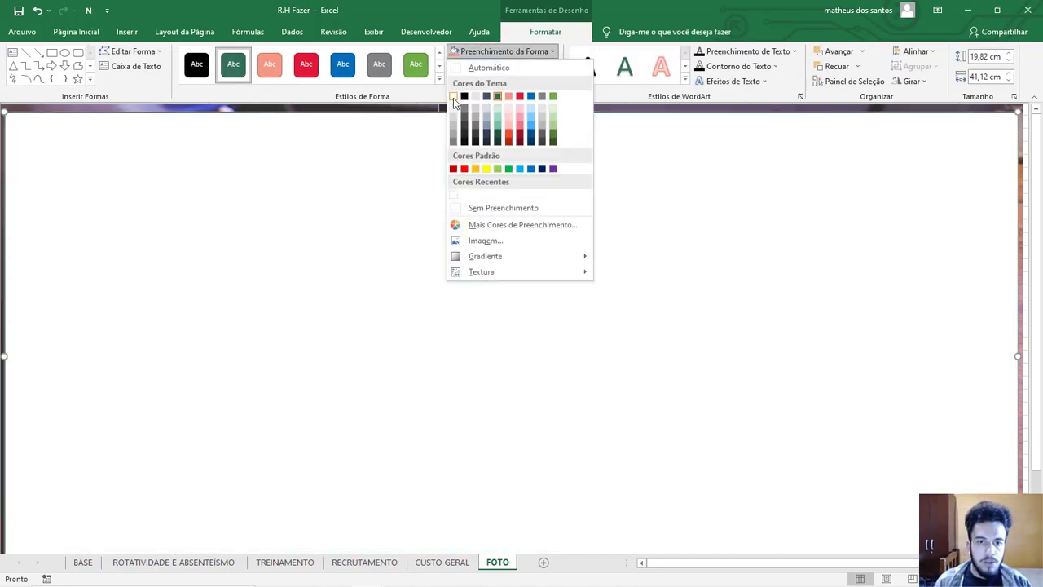
pyautogui.click(454, 96)
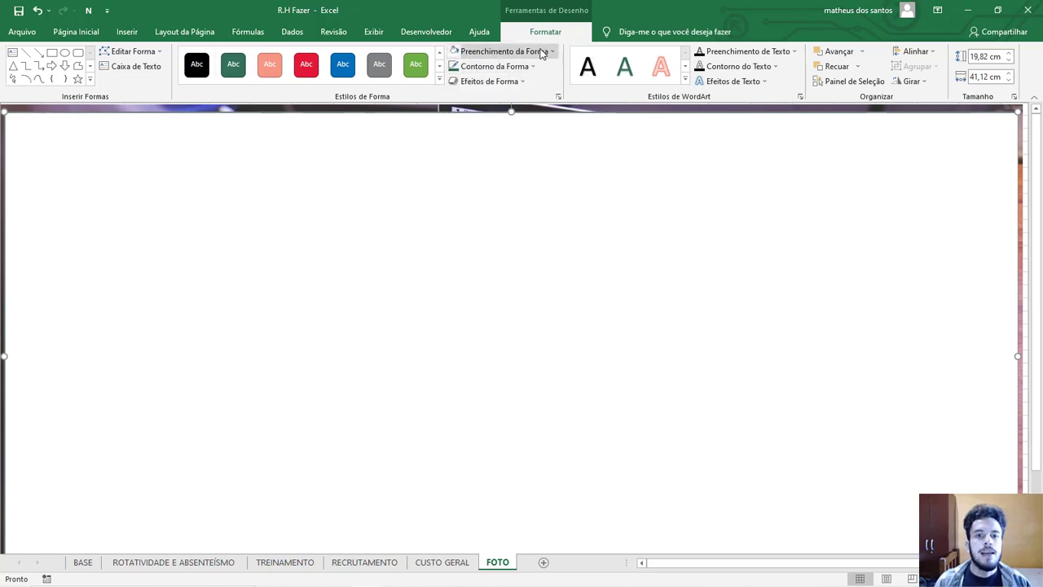
pyautogui.click(538, 52)
pyautogui.click(498, 224)
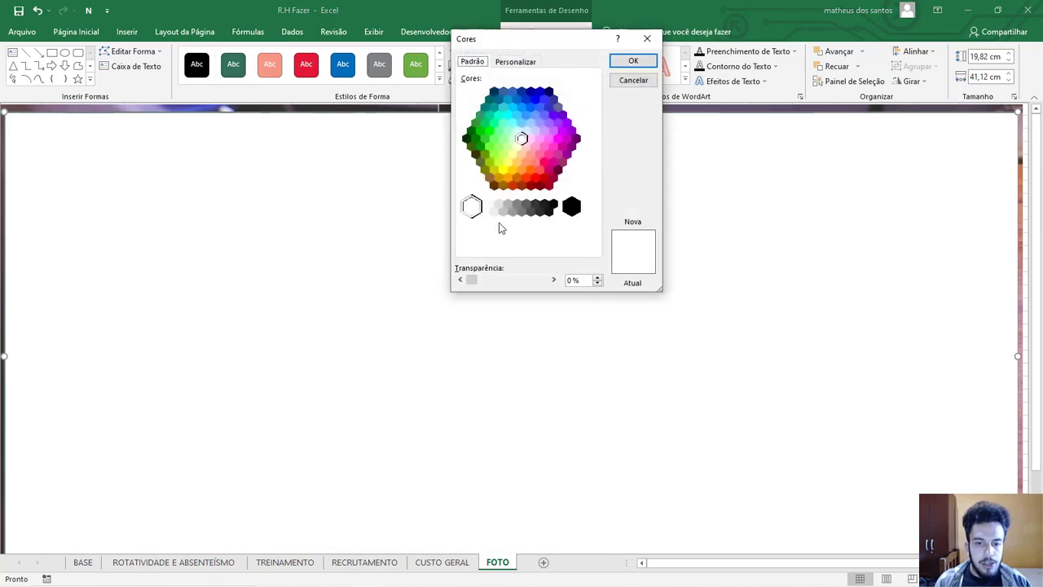
pyautogui.click(496, 282)
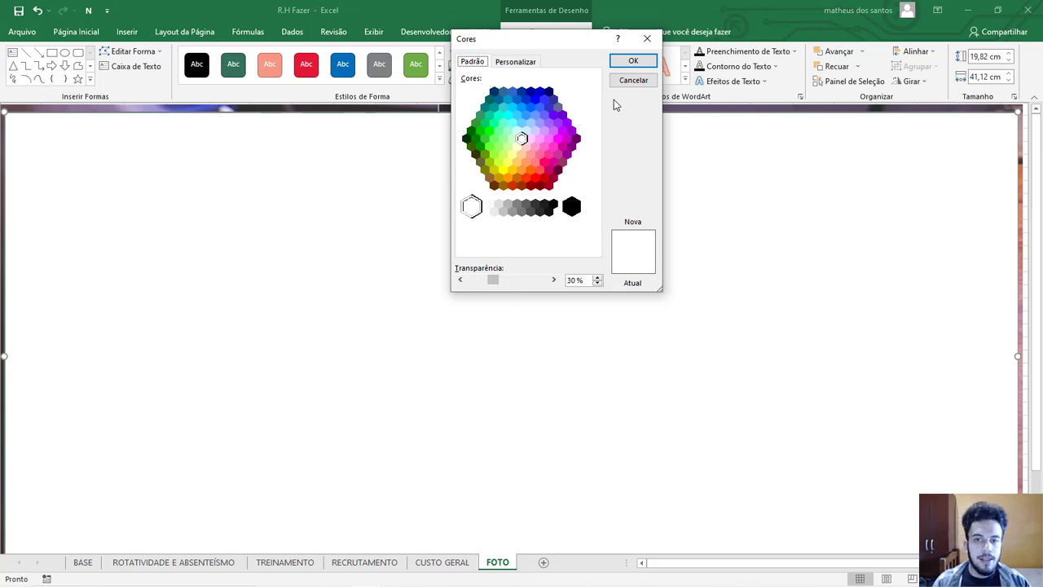
pyautogui.click(633, 61)
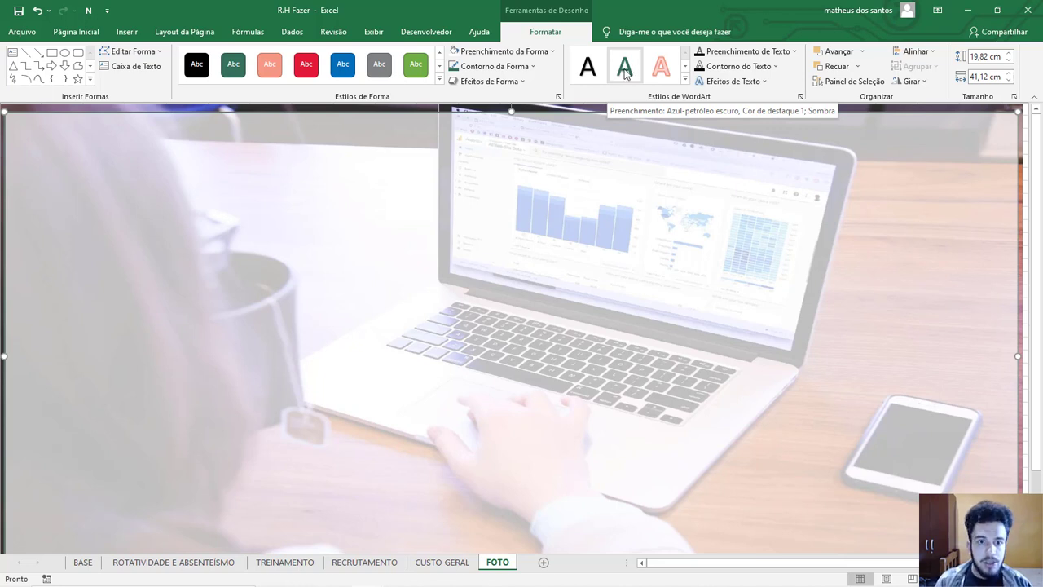
# - Remove the outline of the translucent white rectangle and collapse the ribbon
pyautogui.click(493, 66)
pyautogui.click(495, 223)
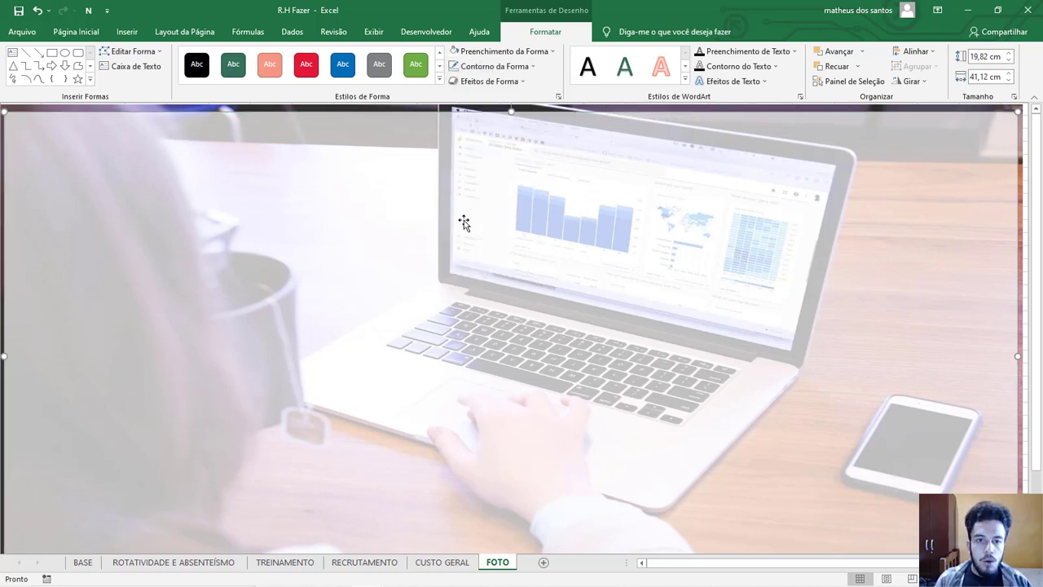
pyautogui.click(80, 31)
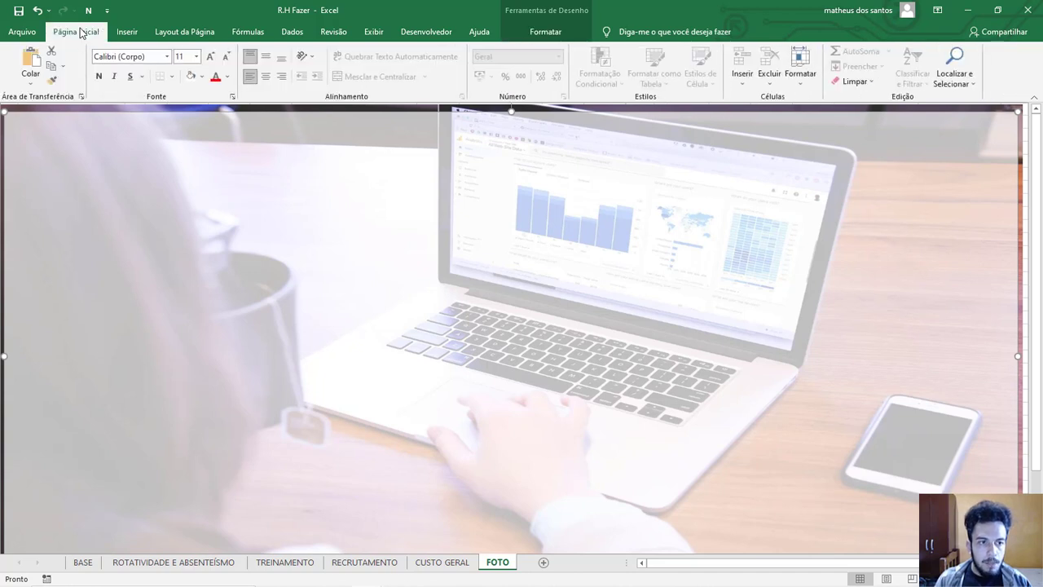
pyautogui.doubleClick(79, 32)
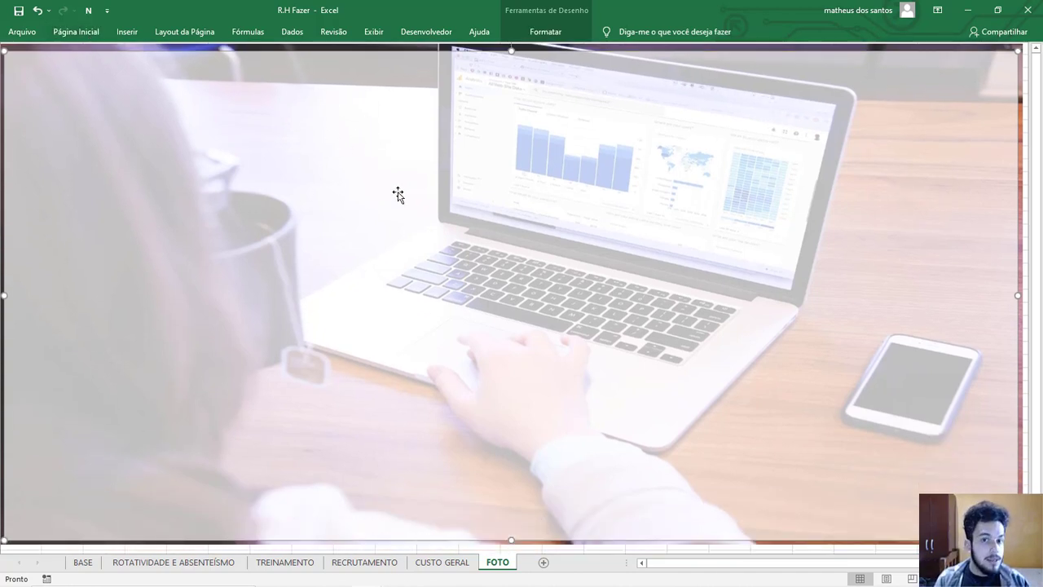
# - Duplicate the translucent white rectangle and shrink the copy to a title band about 40 cm wide and 3 cm high along its upper edge
pyautogui.hotkey('ctrl', 'd')
pyautogui.moveTo(315, 198)
pyautogui.mouseDown()
pyautogui.moveTo(342, 194)
pyautogui.moveTo(304, 199)
pyautogui.mouseUp()
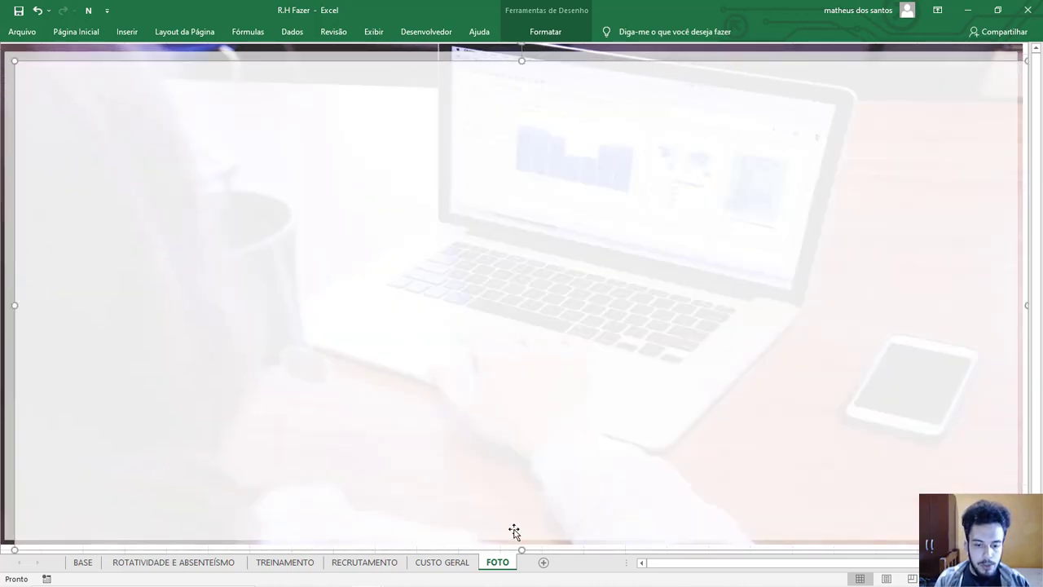
pyautogui.moveTo(521, 544); pyautogui.dragTo(578, 133)
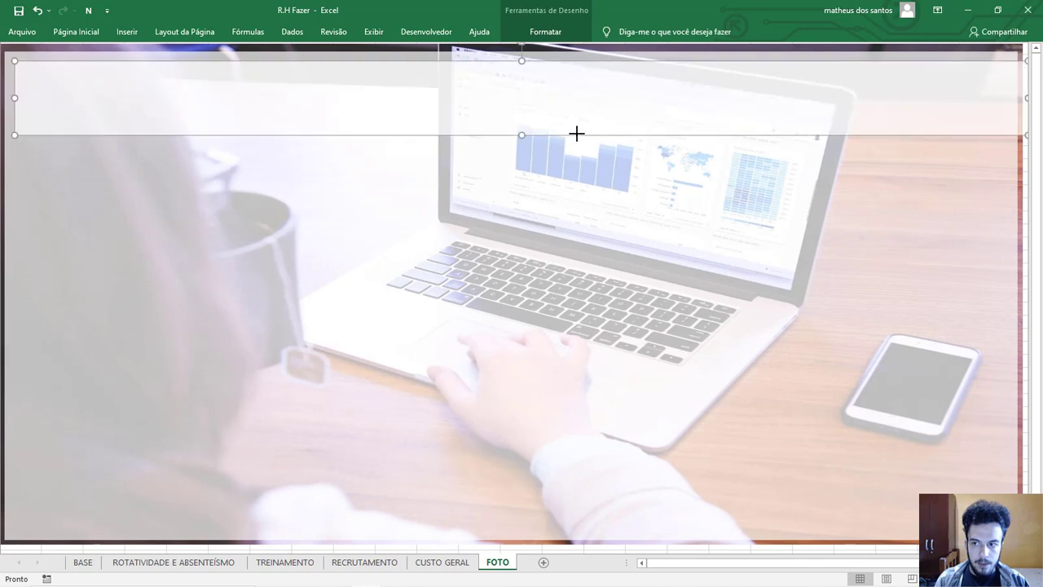
pyautogui.moveTo(1028, 98); pyautogui.dragTo(966, 104)
pyautogui.moveTo(662, 563); pyautogui.dragTo(664, 564)
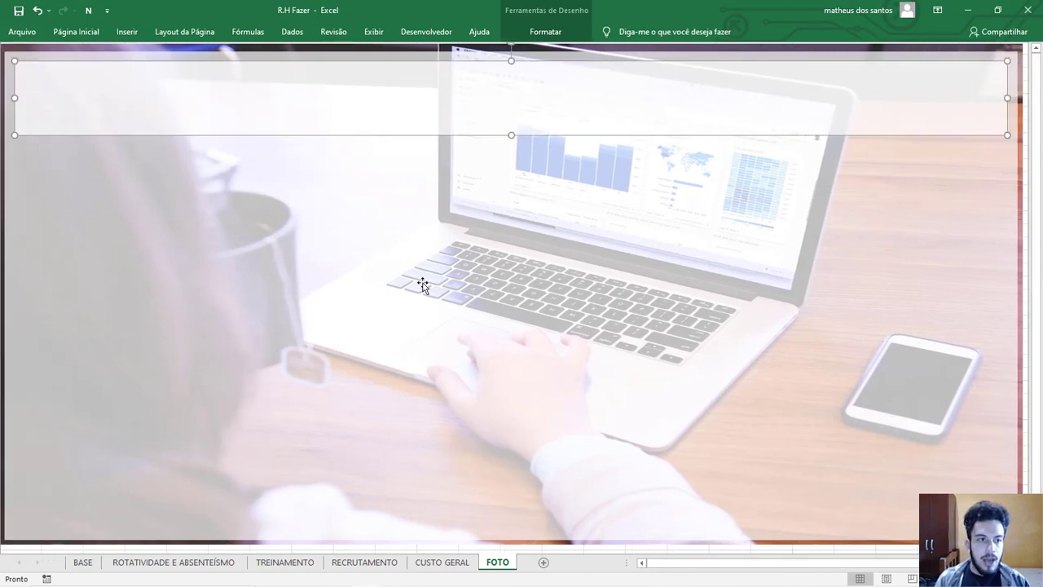
# - Title the band INDICADORES DE R.H and set its text color to black
pyautogui.doubleClick(65, 32)
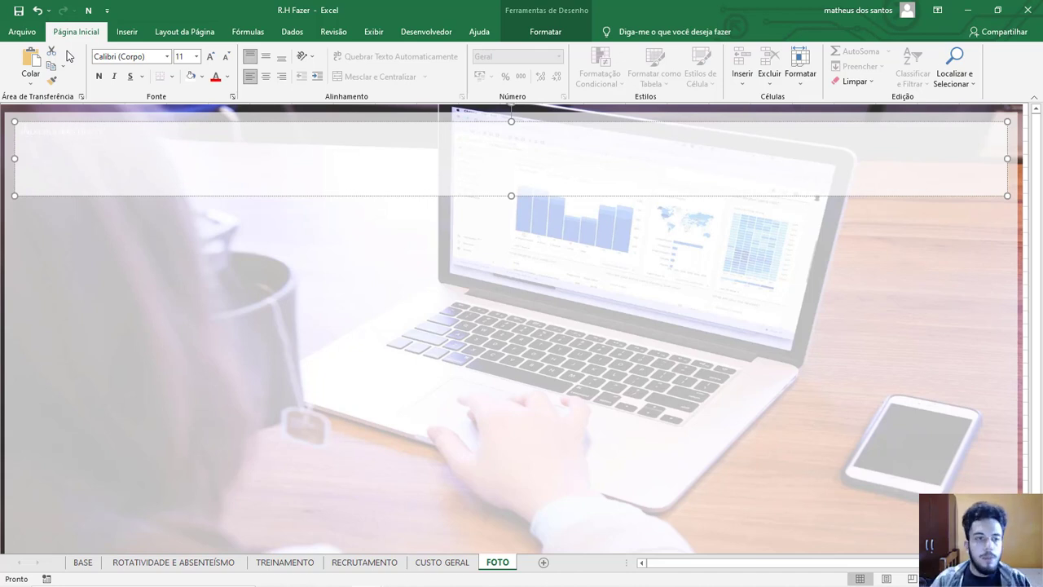
pyautogui.tripleClick(94, 131)
pyautogui.click(78, 149)
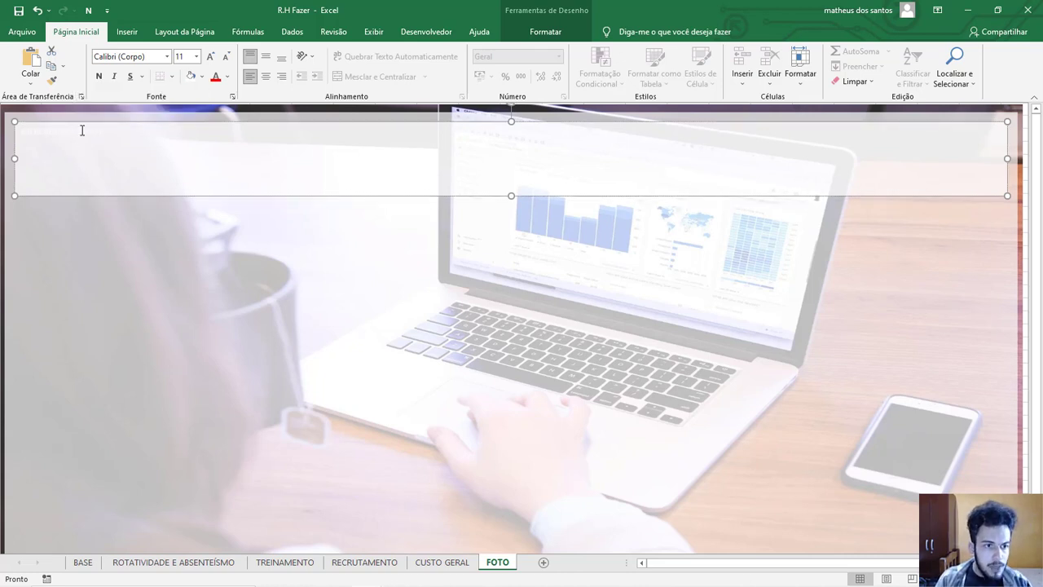
pyautogui.tripleClick(82, 131)
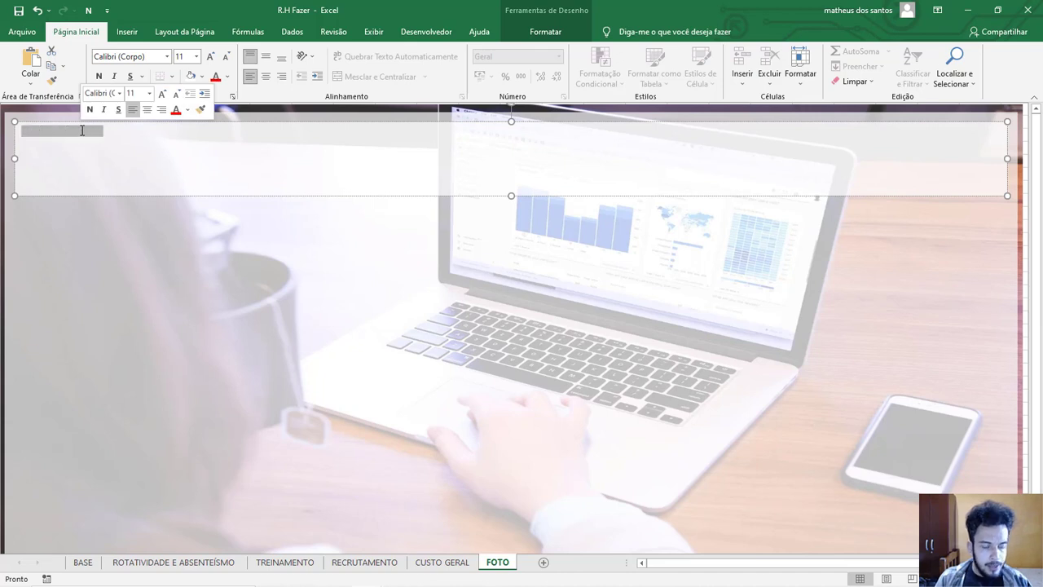
pyautogui.click(227, 75)
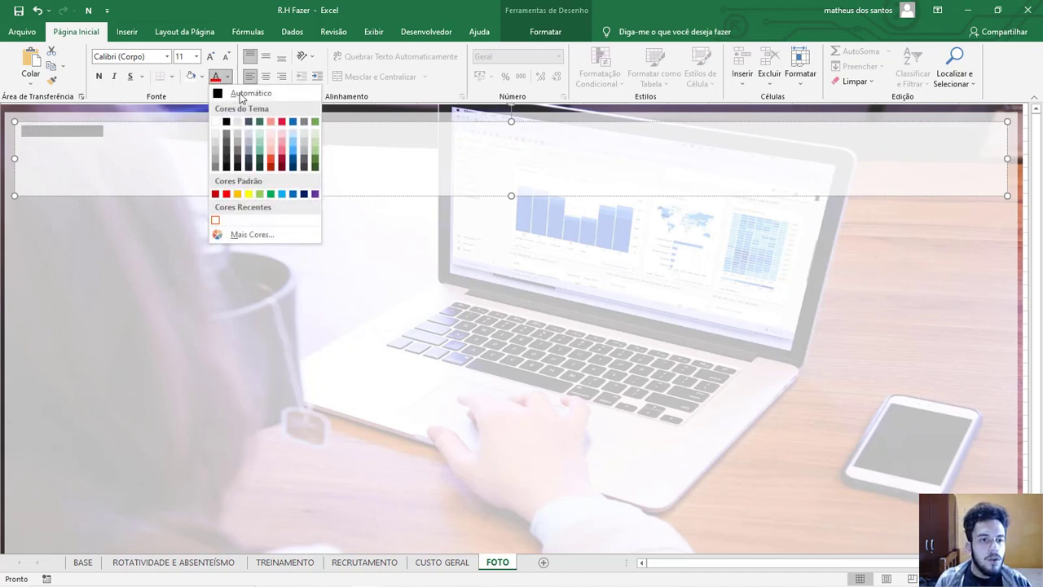
pyautogui.click(227, 122)
pyautogui.doubleClick(90, 131)
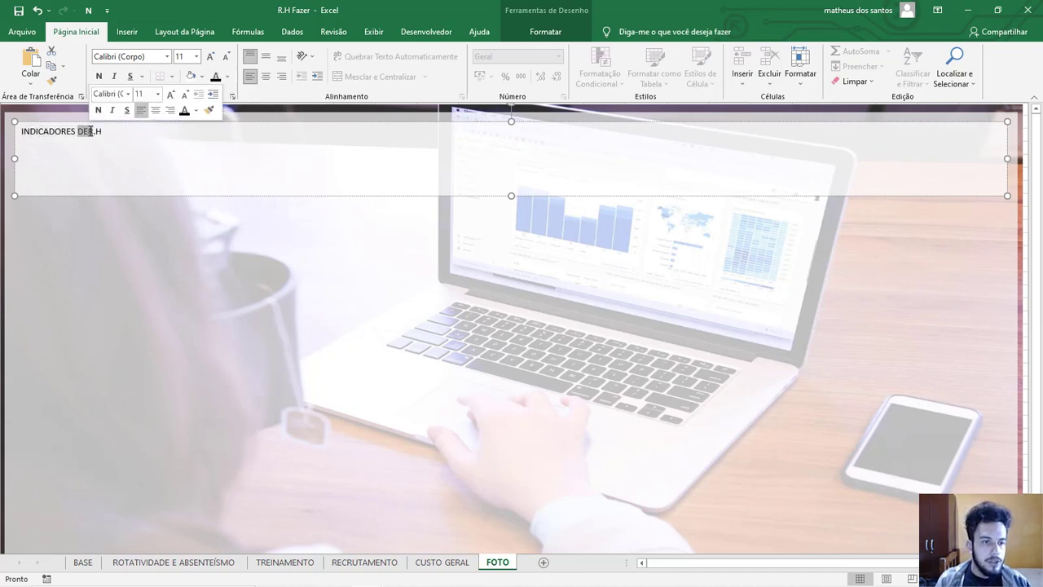
pyautogui.click(89, 131)
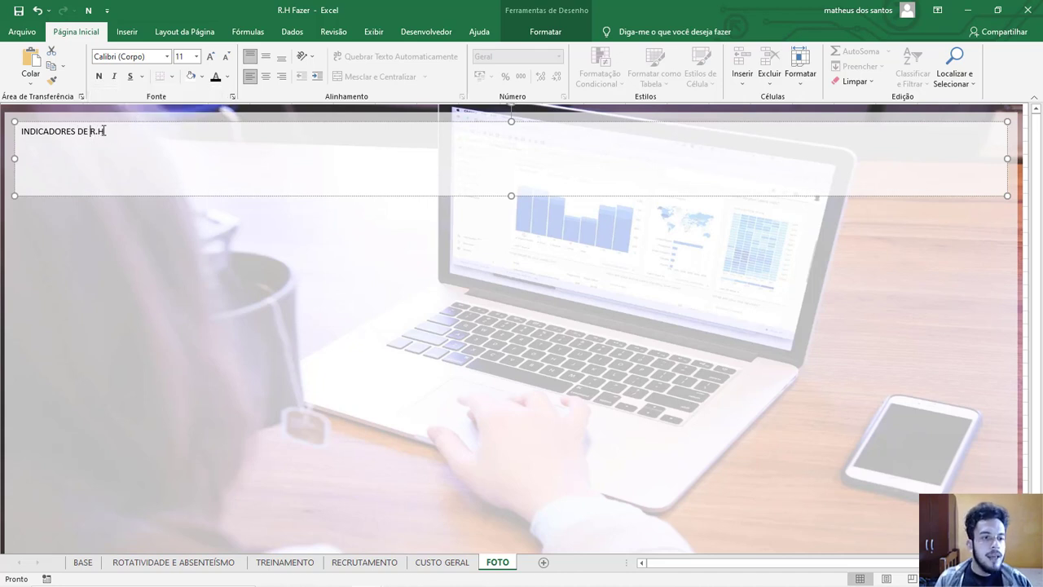
# - Set the font of the INDICADORES DE R.H title to Eras Bold ITC
pyautogui.moveTo(104, 132); pyautogui.dragTo(22, 132)
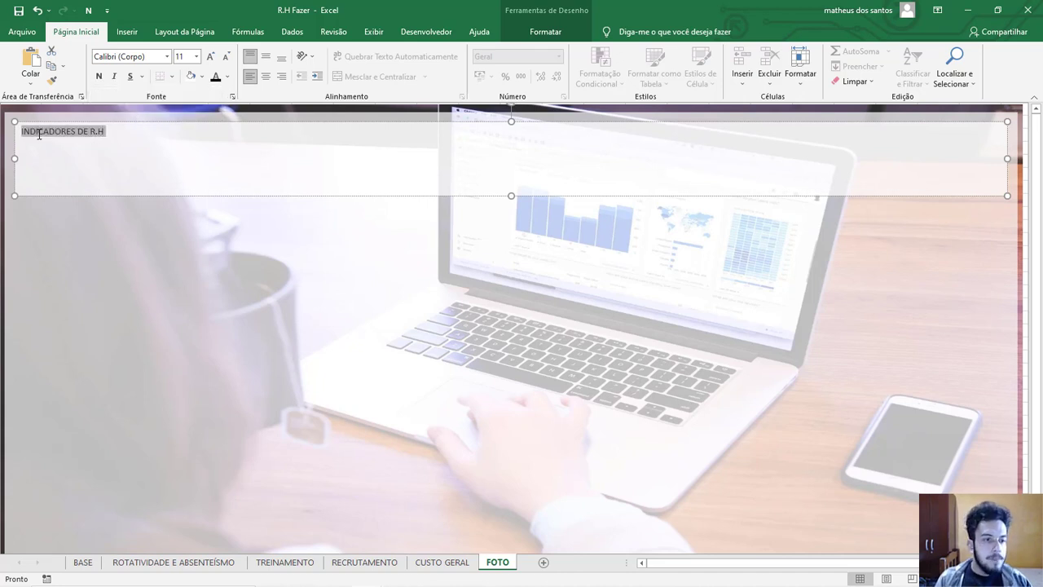
pyautogui.click(123, 59)
pyautogui.write('Er')
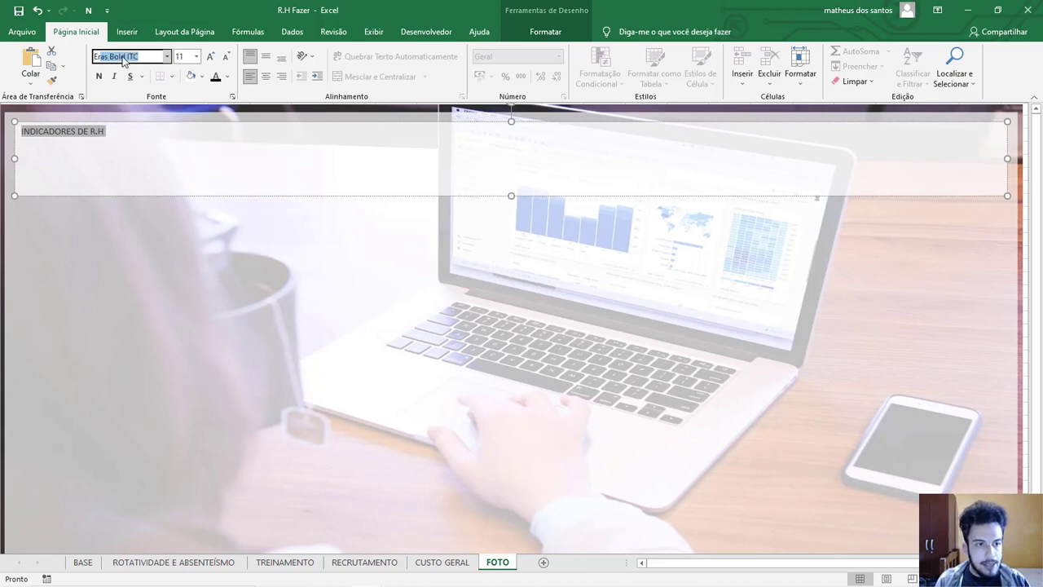
pyautogui.write('as')
pyautogui.press('Return')
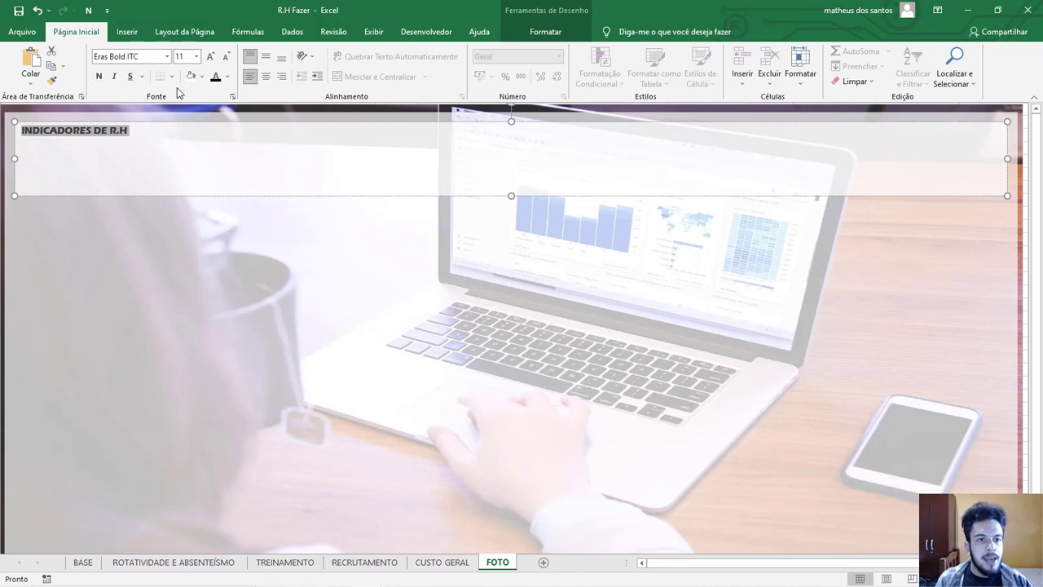
# - Center the title horizontally and vertically in its band, enlarge it to 36 pt and collapse the ribbon
pyautogui.click(266, 76)
pyautogui.click(266, 60)
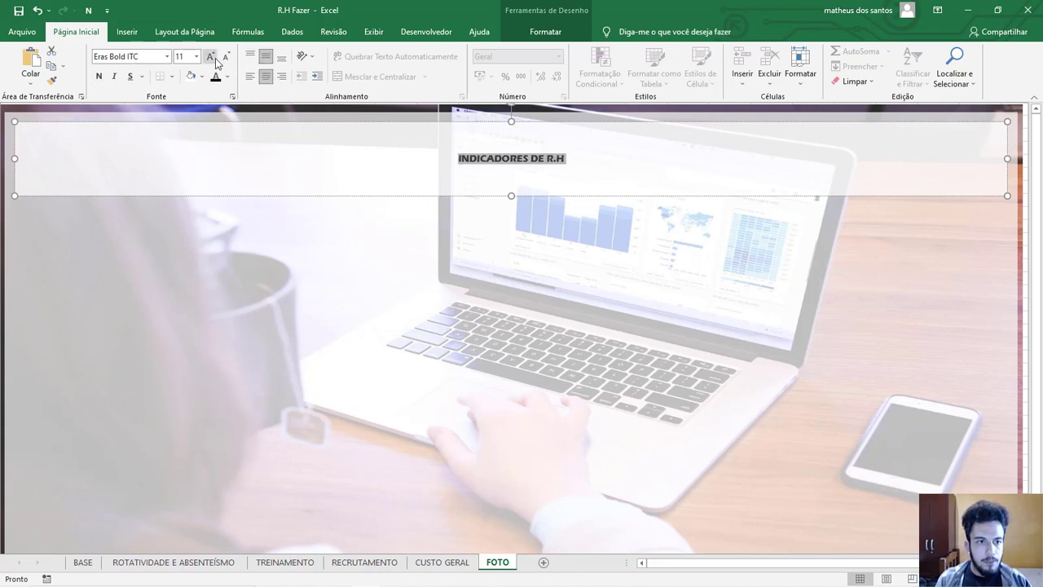
pyautogui.click(215, 57)
pyautogui.click(215, 58)
pyautogui.click(216, 58)
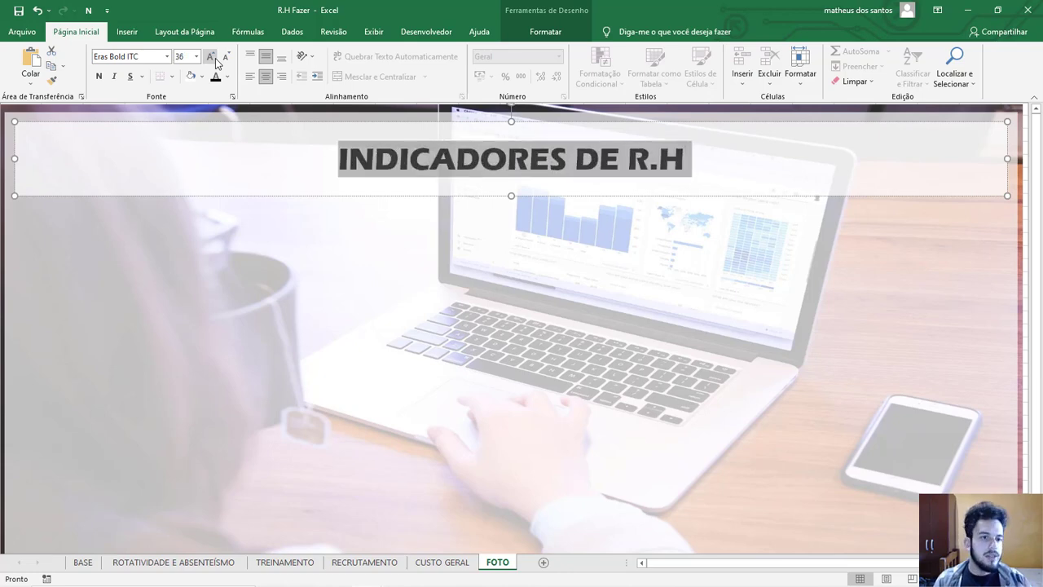
pyautogui.doubleClick(95, 33)
pyautogui.scroll(-4, 431, 217)
pyautogui.click(477, 461)
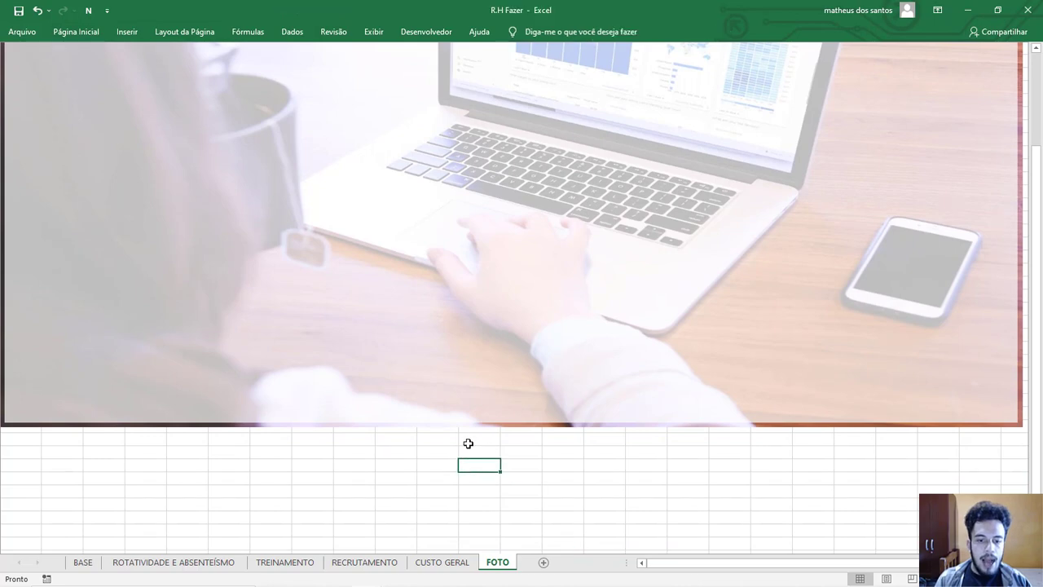
pyautogui.scroll(4, 468, 444)
# - Using the finished turnover and training sheets as layout reference, duplicate the large translucent rectangle on FOTO and place a smaller copy beneath the title band
pyautogui.click(218, 563)
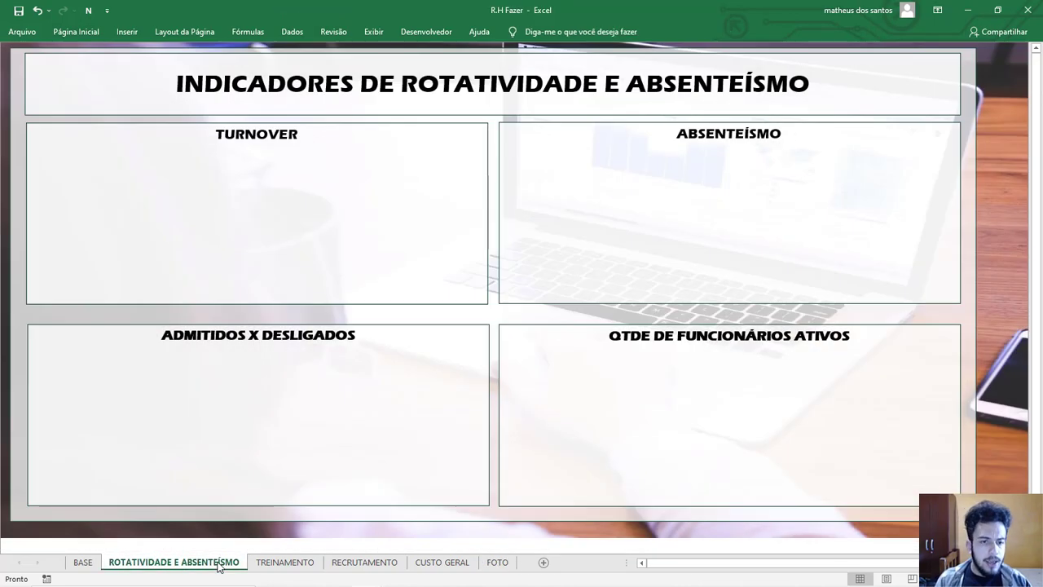
pyautogui.click(300, 564)
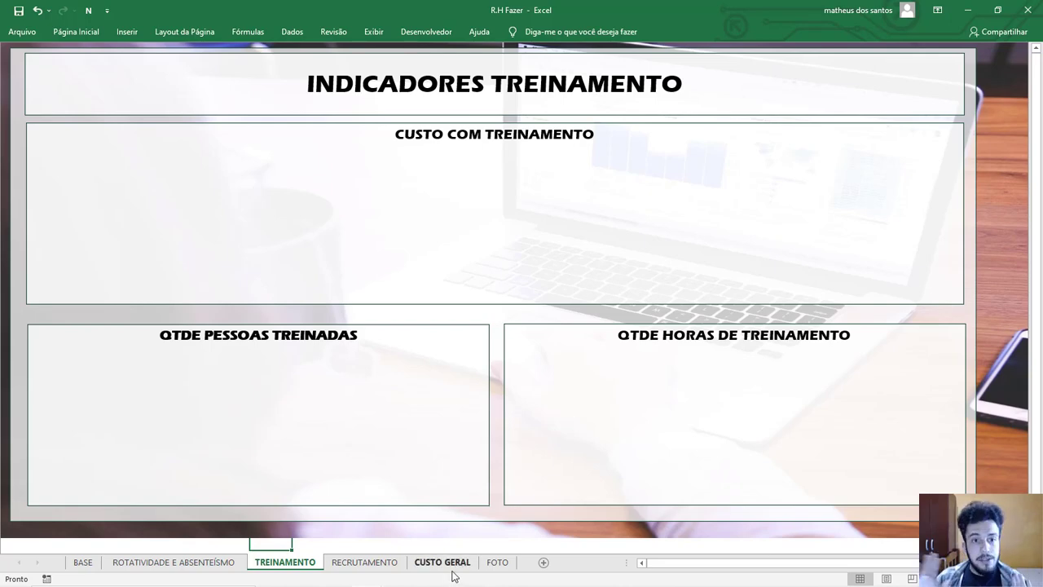
pyautogui.click(494, 562)
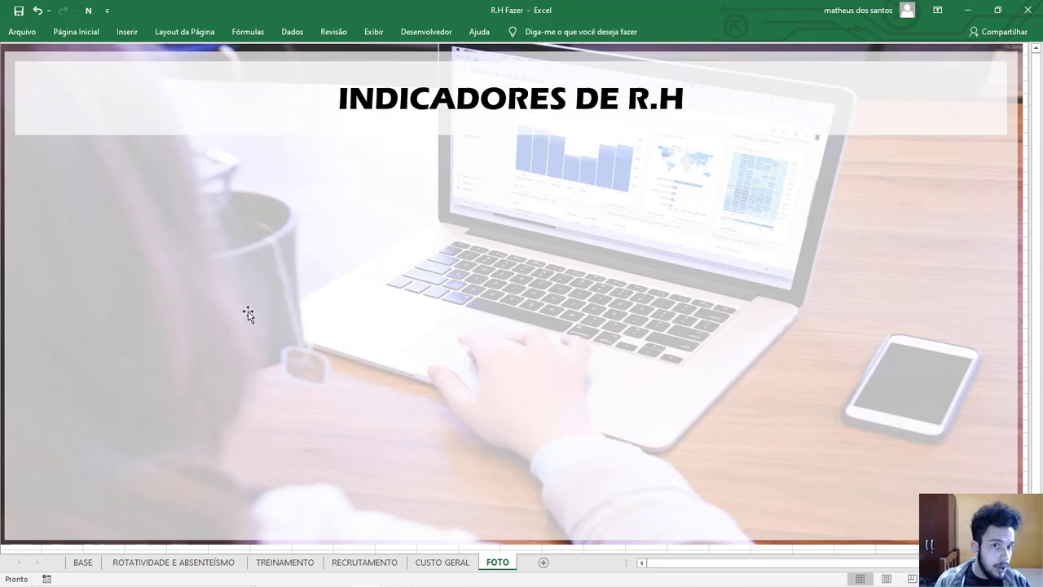
pyautogui.click(217, 116)
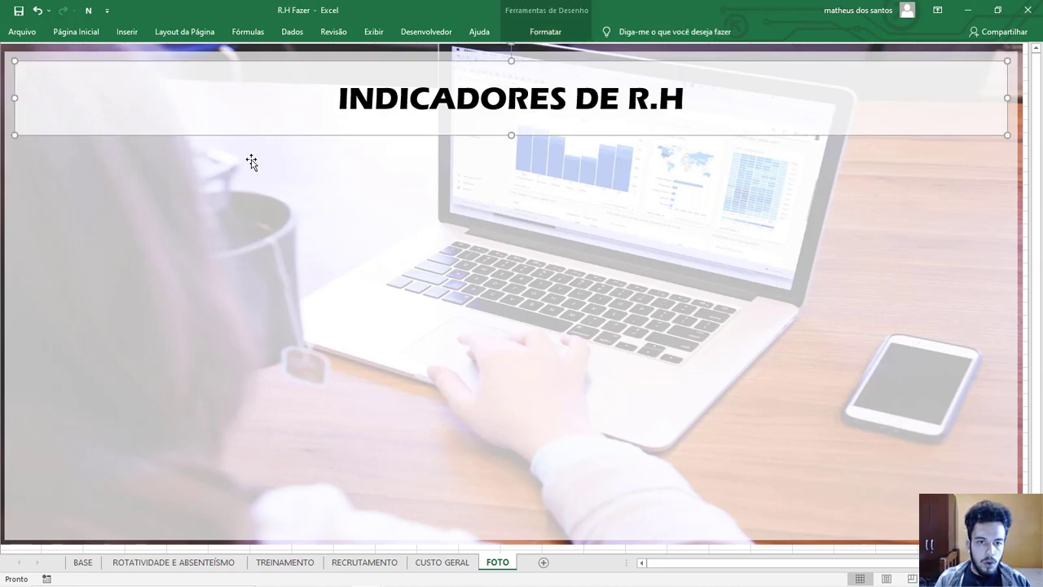
pyautogui.click(205, 242)
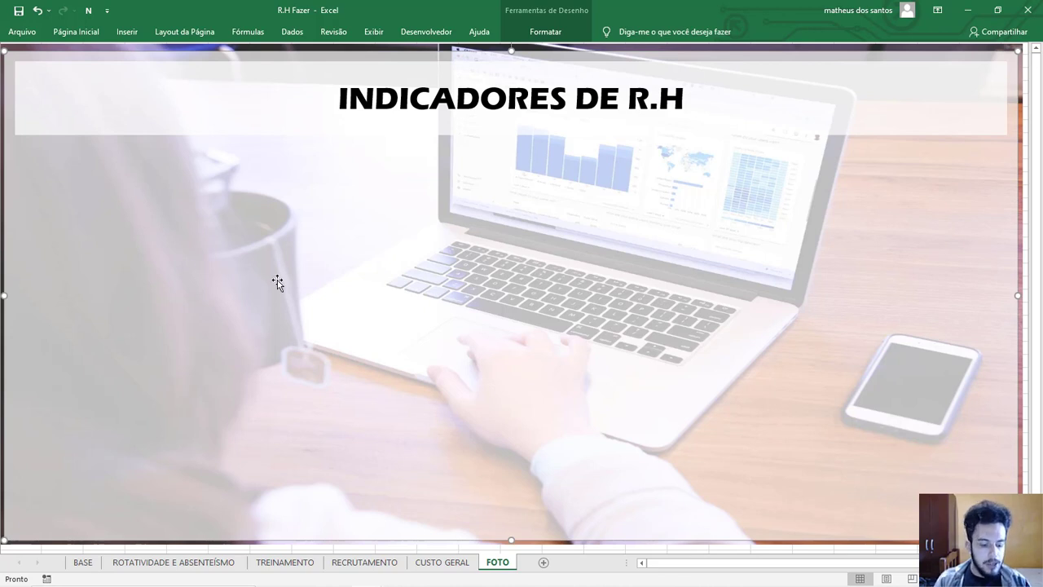
pyautogui.moveTo(277, 282); pyautogui.dragTo(247, 343)
pyautogui.moveTo(21, 137); pyautogui.dragTo(324, 303)
pyautogui.moveTo(407, 343); pyautogui.dragTo(196, 227)
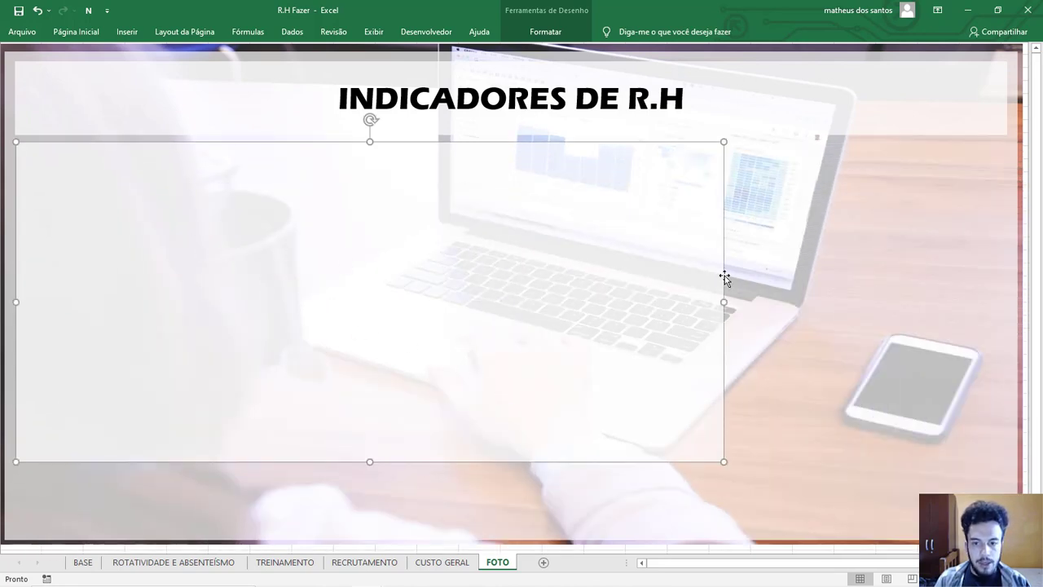
# - Shrink the panel beneath the title band to about 17.5 cm wide and 8.3 cm high
pyautogui.moveTo(724, 298); pyautogui.dragTo(503, 291)
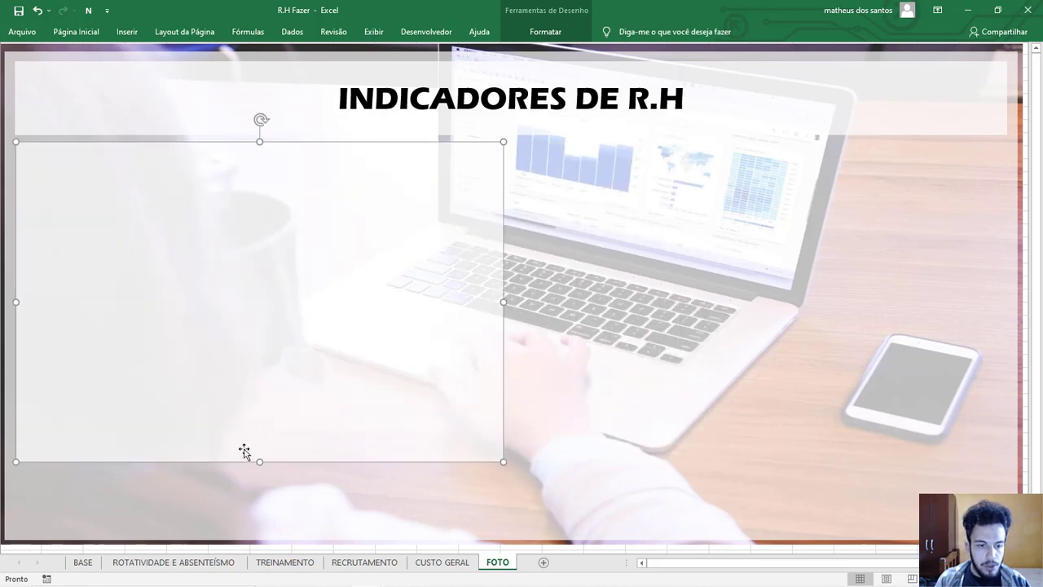
pyautogui.moveTo(259, 458); pyautogui.dragTo(297, 346)
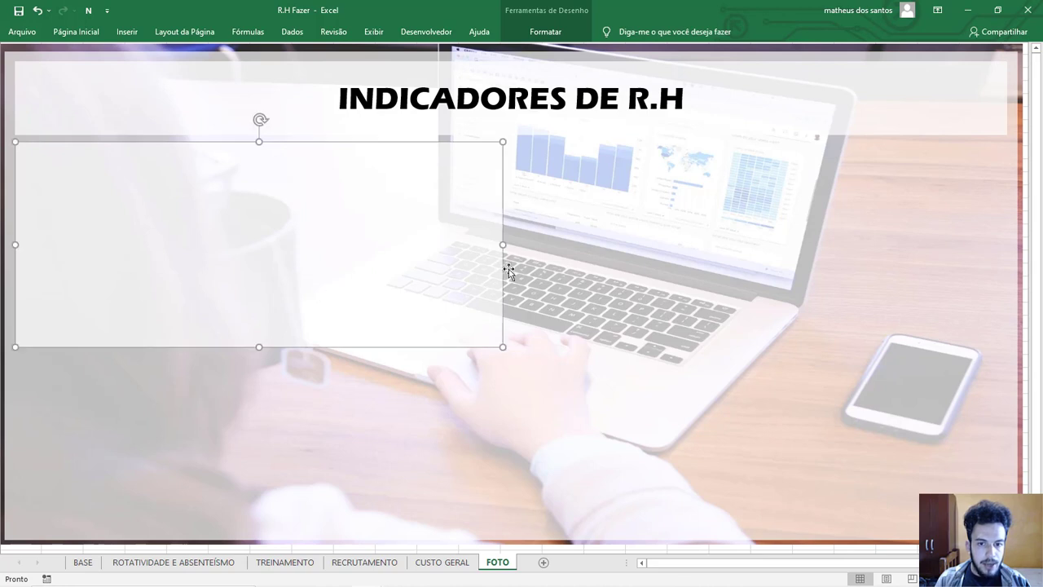
pyautogui.moveTo(503, 242); pyautogui.dragTo(445, 248)
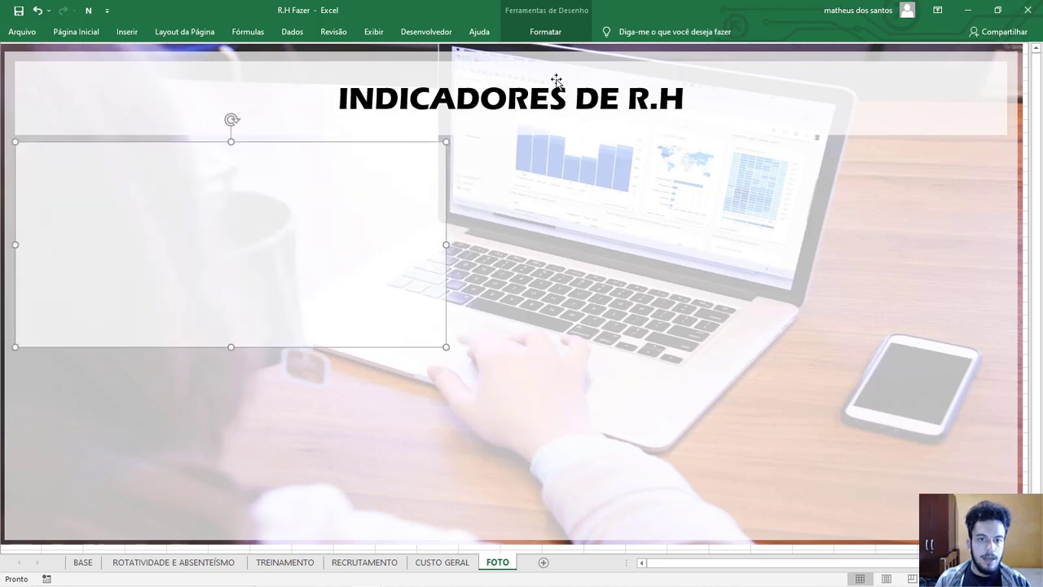
# - Give both the new panel and the title band a black outline
pyautogui.click(534, 31)
pyautogui.click(509, 66)
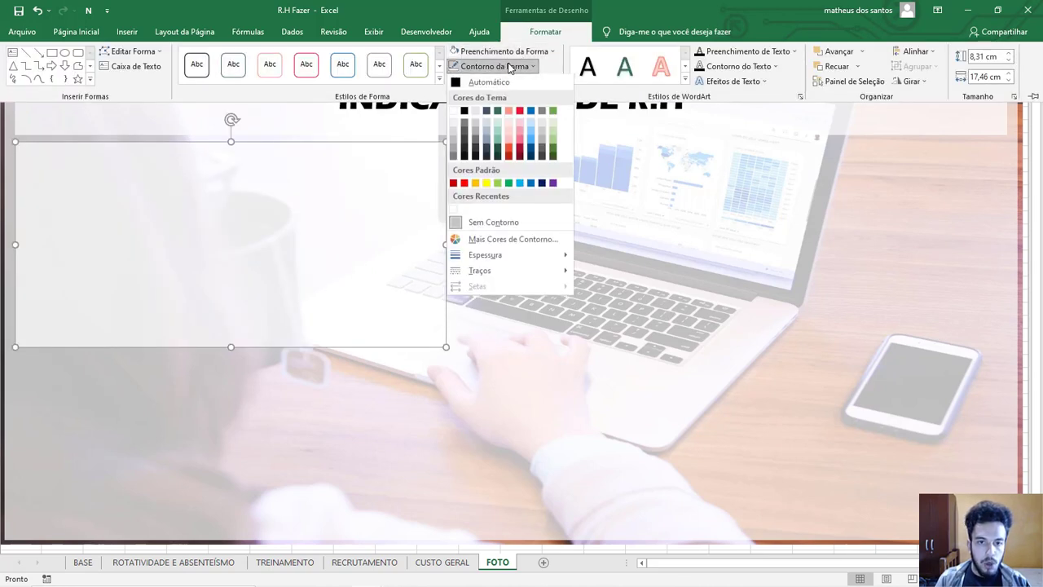
pyautogui.click(464, 110)
pyautogui.click(492, 204)
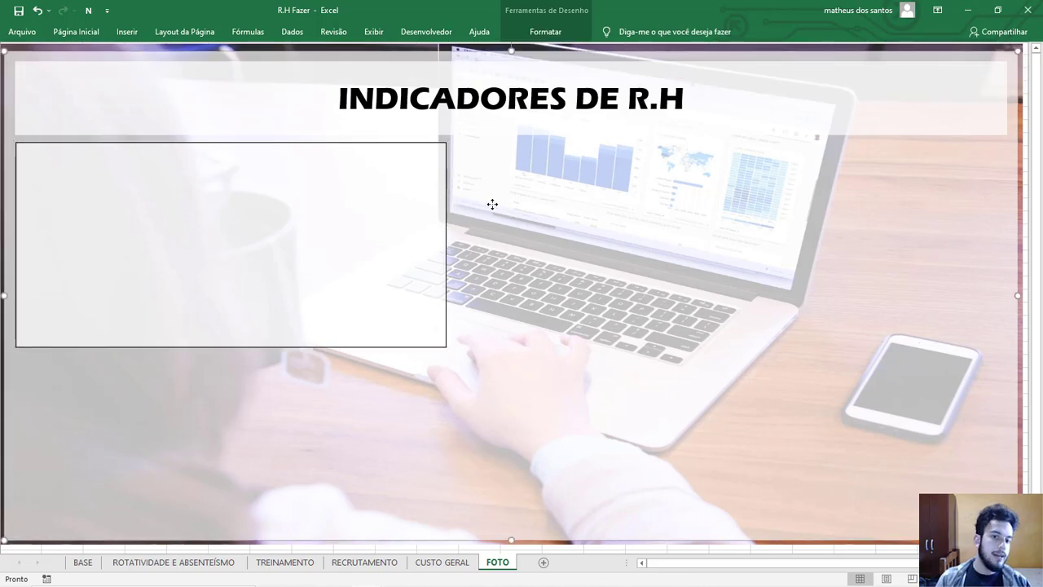
pyautogui.click(242, 97)
pyautogui.click(542, 32)
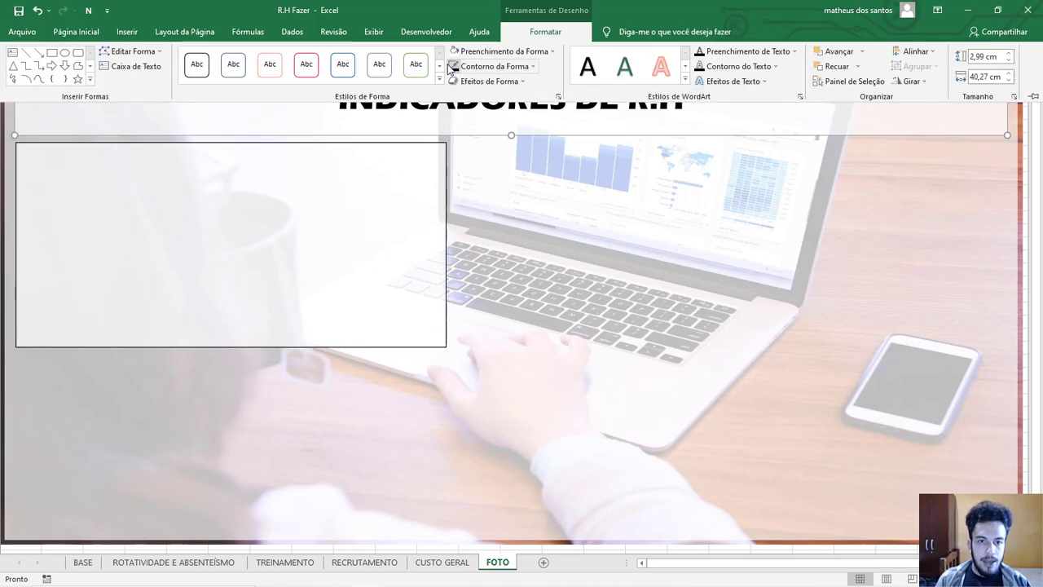
pyautogui.click(509, 195)
# - Widen the panel to just under half the title band's width and reduce its height, testing and undoing its placement in the opposite half
pyautogui.click(385, 249)
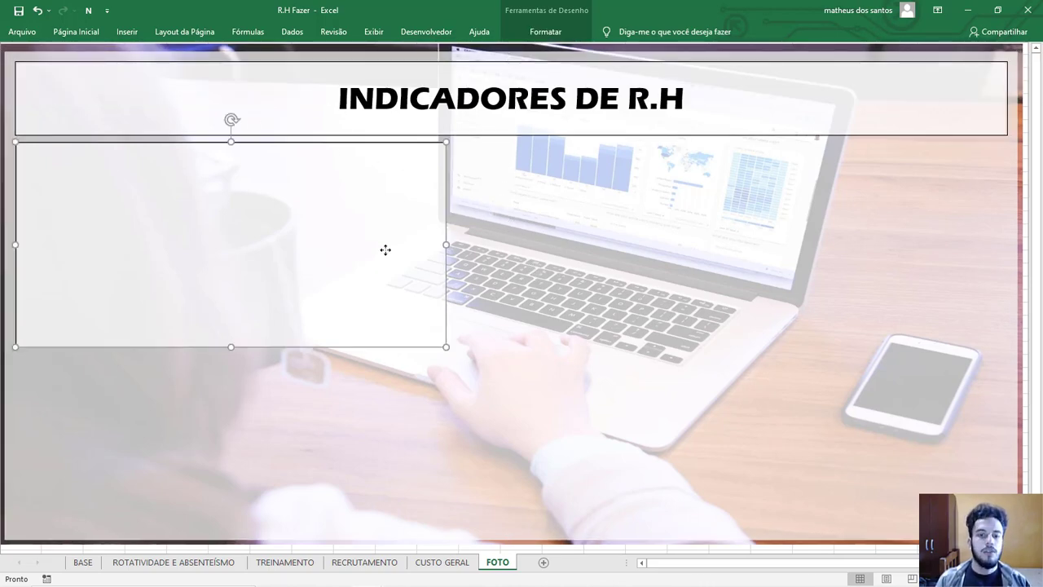
pyautogui.moveTo(385, 249); pyautogui.dragTo(832, 229)
pyautogui.hotkey('ctrl', 'z')
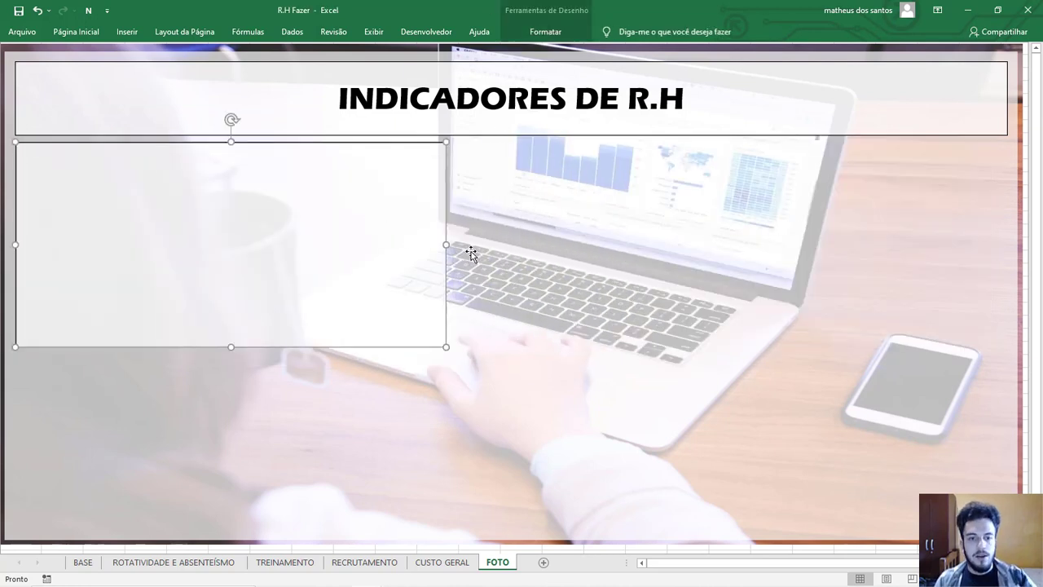
pyautogui.moveTo(447, 244); pyautogui.dragTo(514, 241)
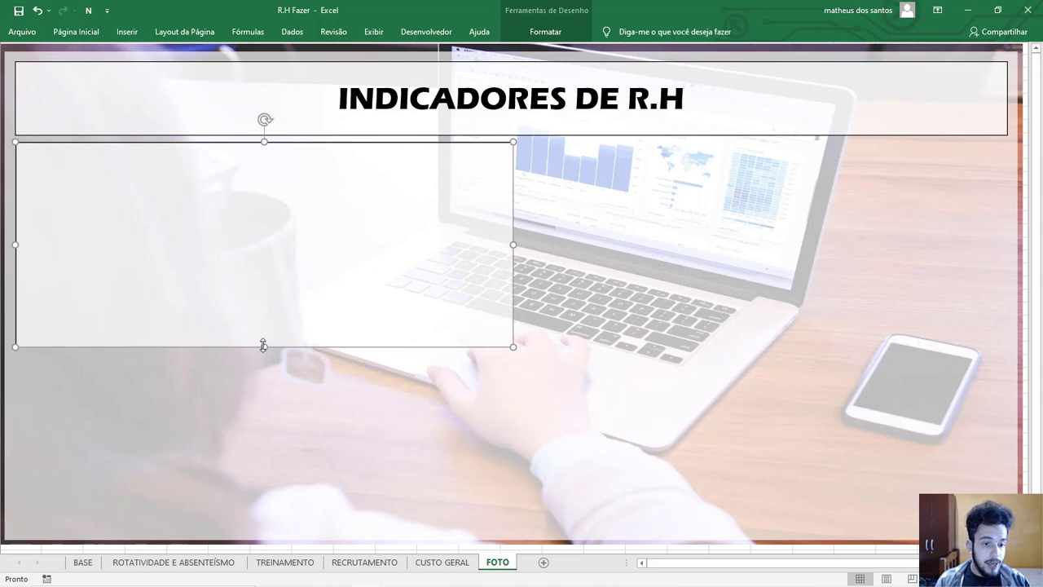
pyautogui.moveTo(264, 344); pyautogui.dragTo(268, 327)
pyautogui.moveTo(297, 246); pyautogui.dragTo(741, 217)
pyautogui.hotkey('ctrl', 'z')
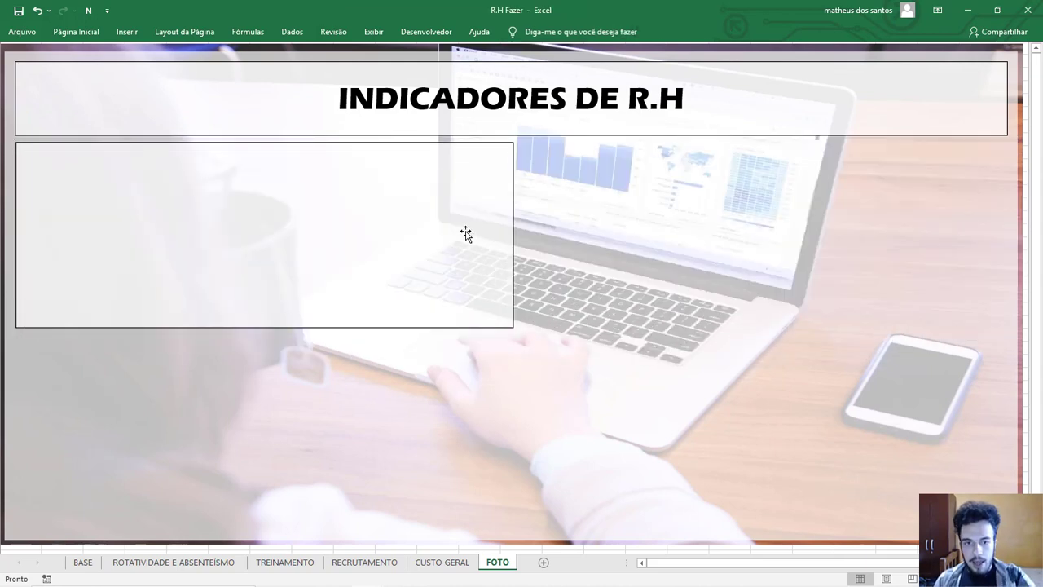
pyautogui.moveTo(514, 234); pyautogui.dragTo(478, 237)
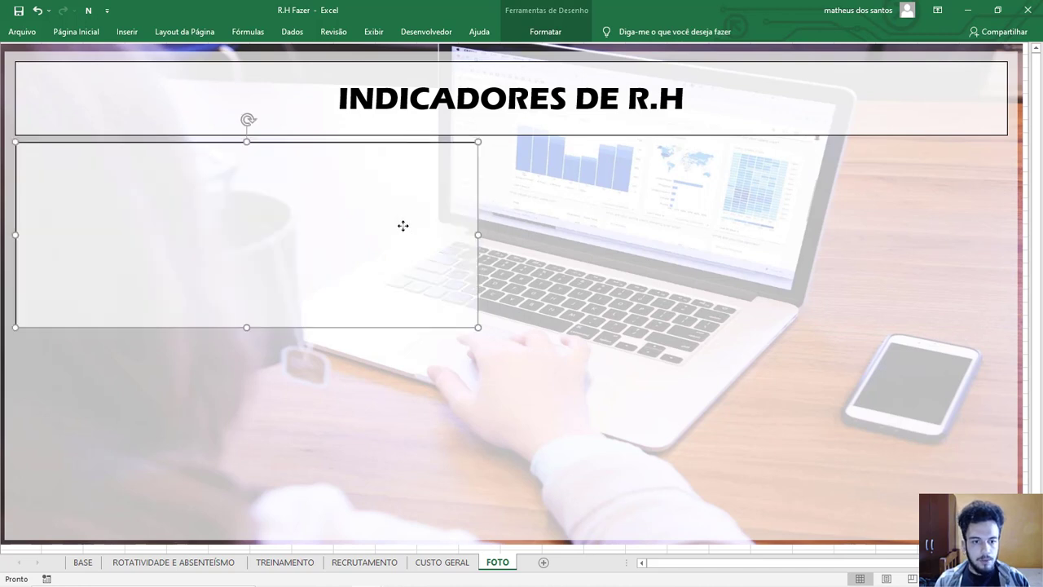
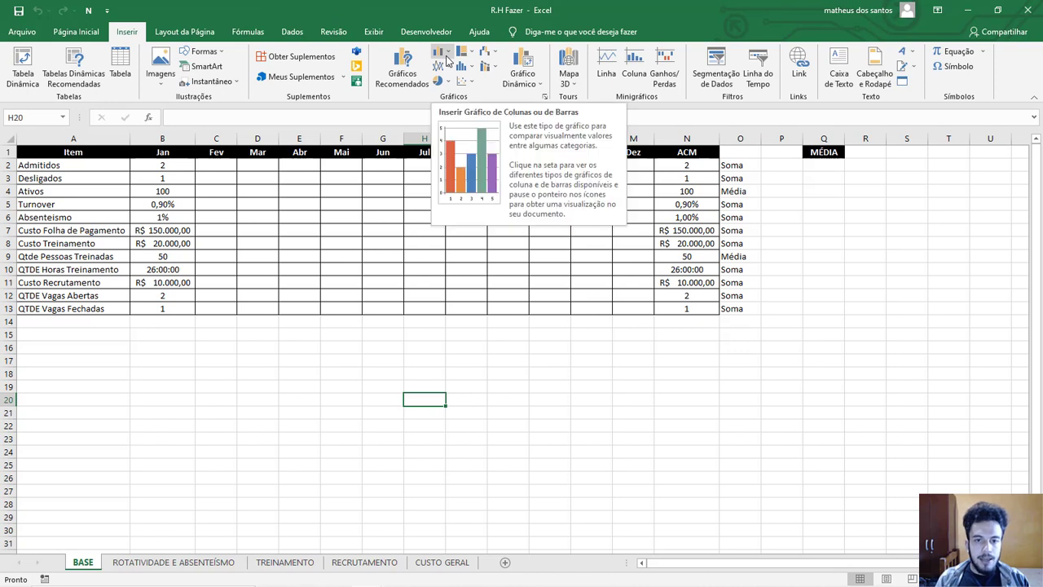
# - Insert an empty column chart on the BASE sheet and place it below the indicator table
pyautogui.click(446, 54)
pyautogui.click(443, 90)
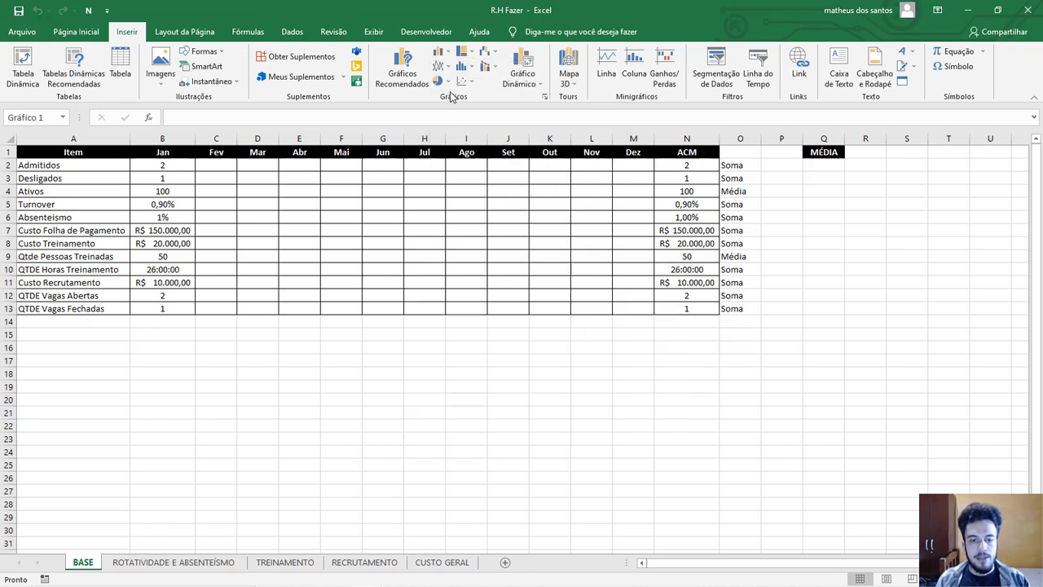
pyautogui.moveTo(451, 261); pyautogui.dragTo(350, 343)
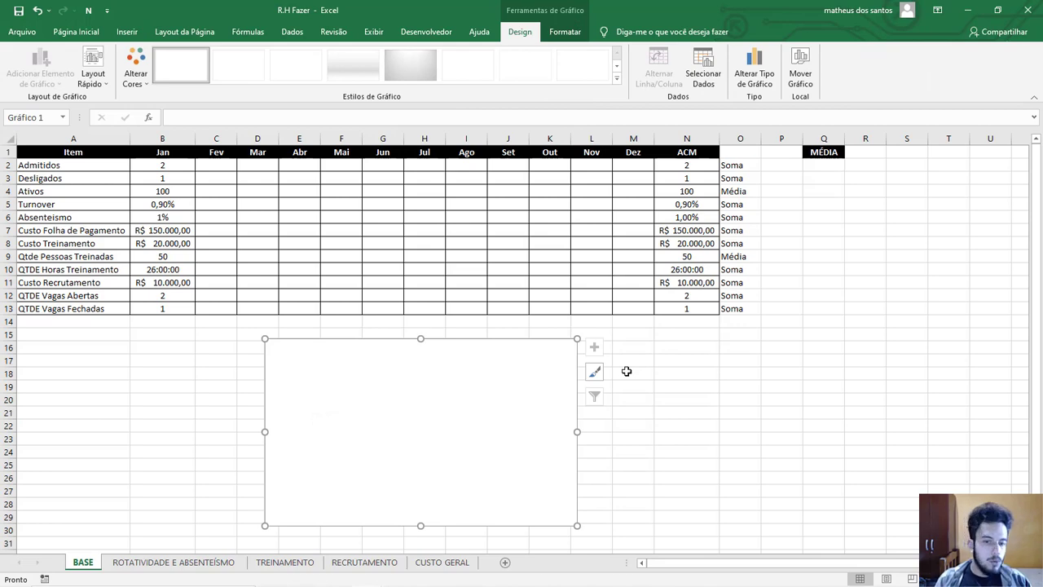
# - Open the empty chart's data source, add a new series and clear its default series values
pyautogui.rightClick(429, 366)
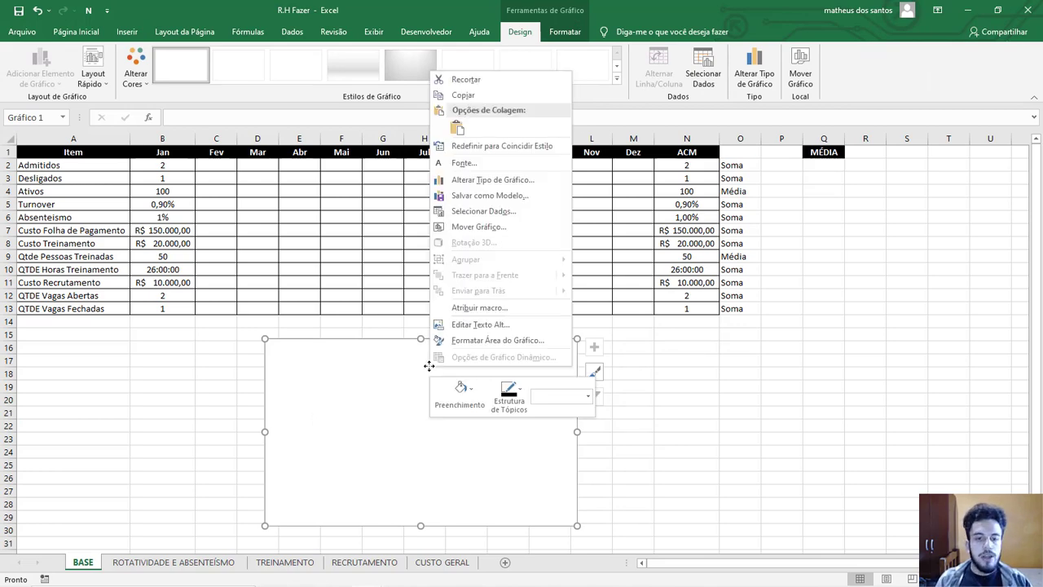
pyautogui.click(498, 212)
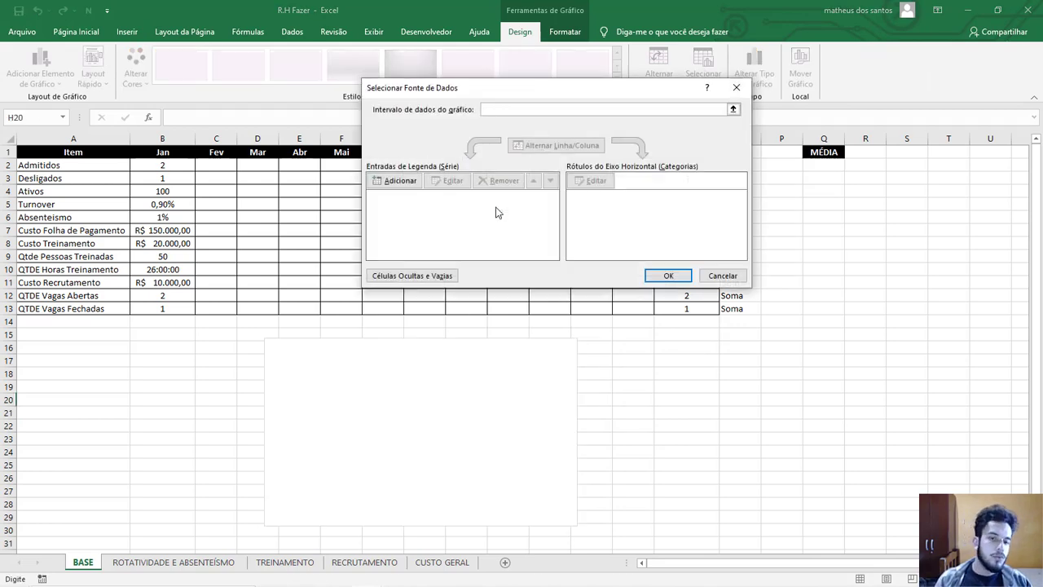
pyautogui.moveTo(458, 91); pyautogui.dragTo(422, 249)
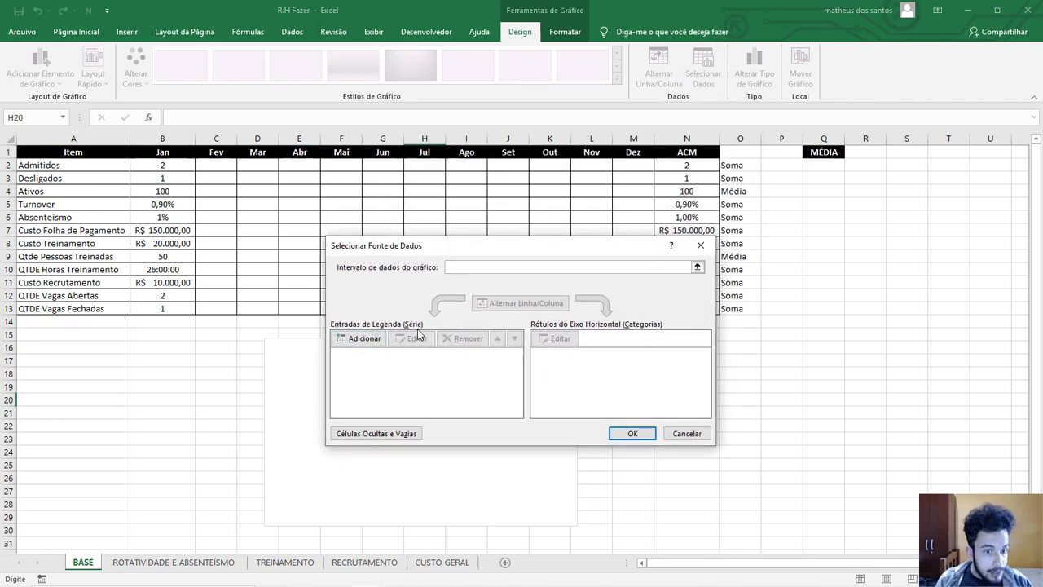
pyautogui.click(361, 337)
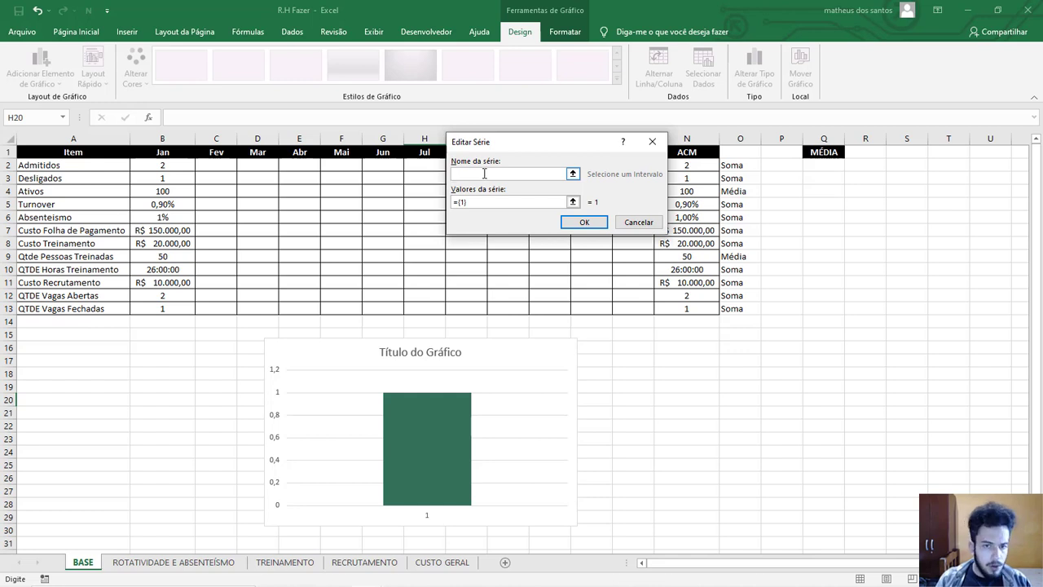
pyautogui.moveTo(473, 203); pyautogui.dragTo(460, 209)
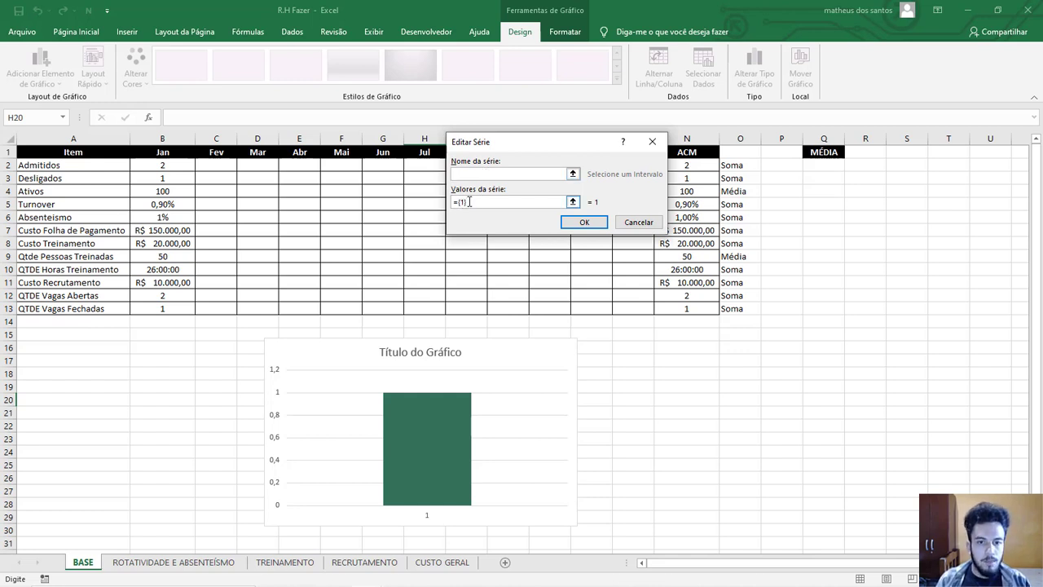
pyautogui.click(470, 172)
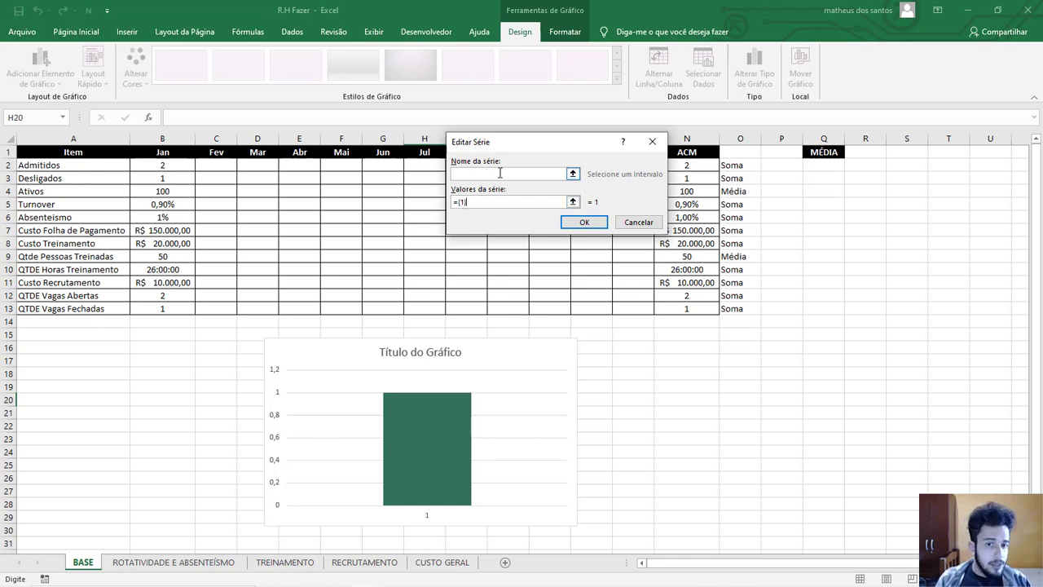
pyautogui.moveTo(471, 202); pyautogui.dragTo(446, 203)
pyautogui.click(473, 202)
pyautogui.press('BackSpace')
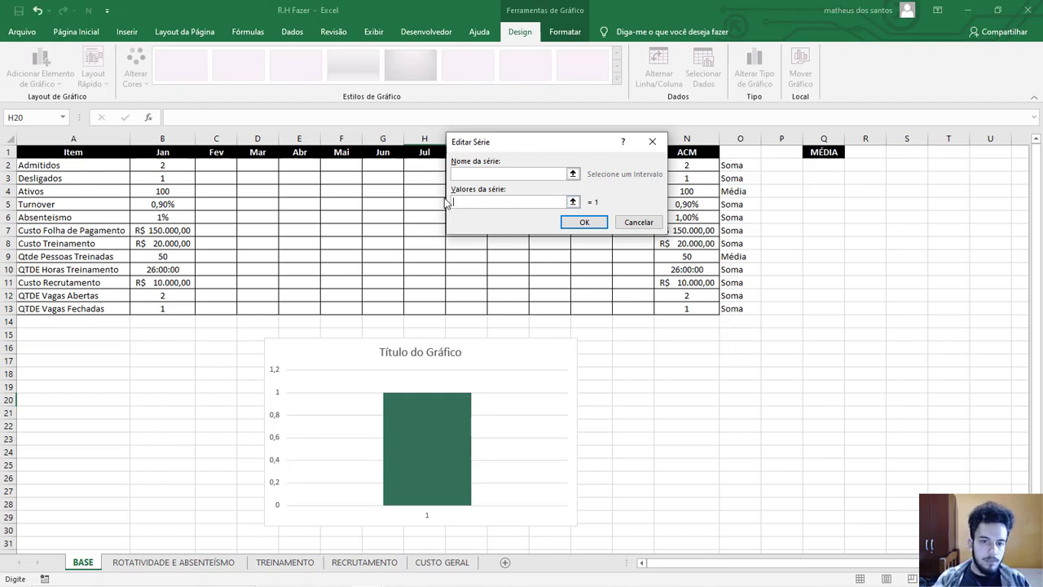
# - Set the new series' values to the Turnover row from Jan through ACM, =BASE!$B$5:$N$5
pyautogui.click(573, 202)
pyautogui.moveTo(475, 142); pyautogui.dragTo(458, 78)
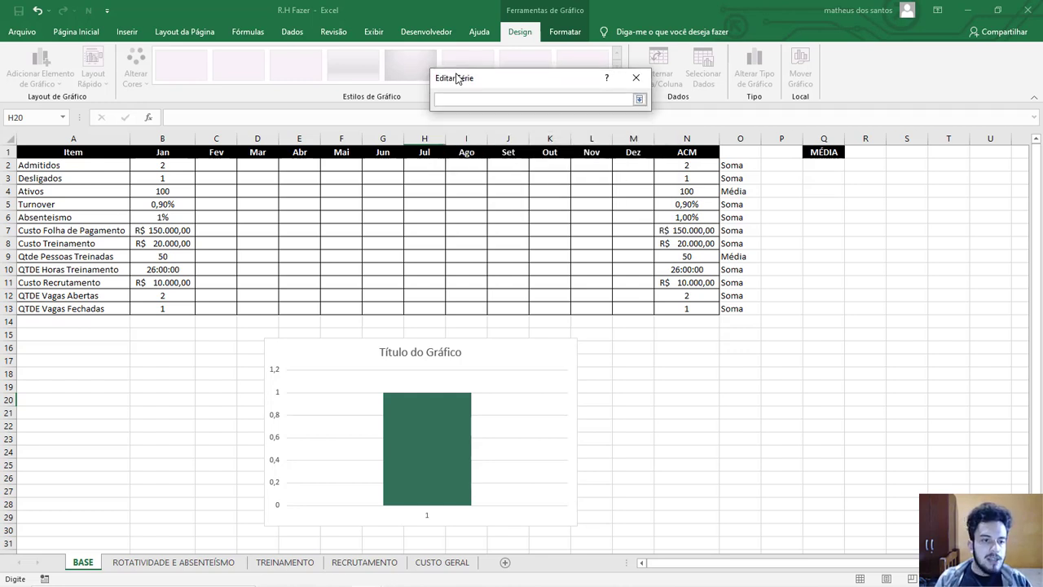
pyautogui.click(156, 205)
pyautogui.moveTo(175, 203); pyautogui.dragTo(271, 209)
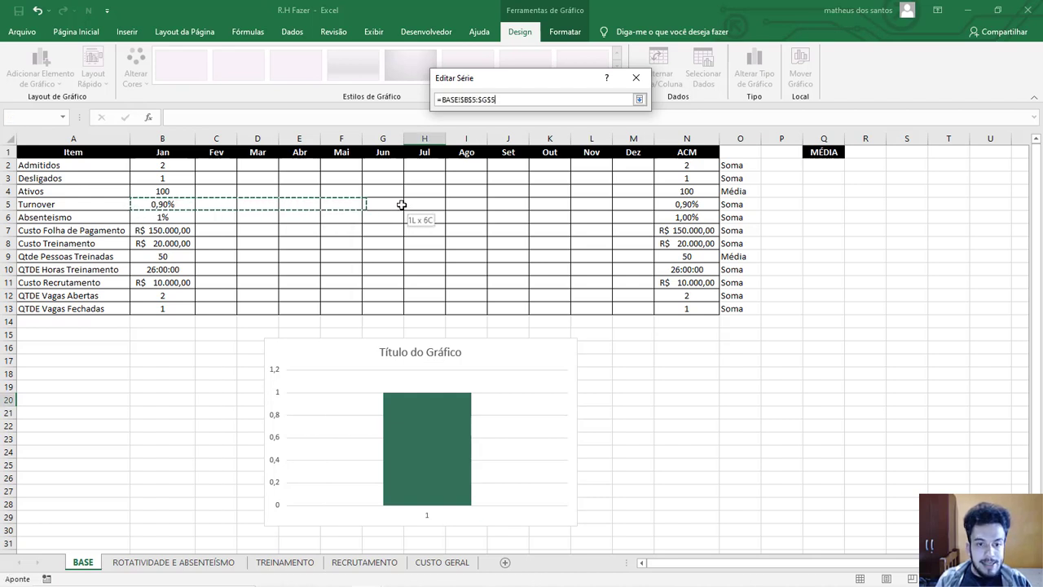
pyautogui.moveTo(607, 204); pyautogui.dragTo(689, 205)
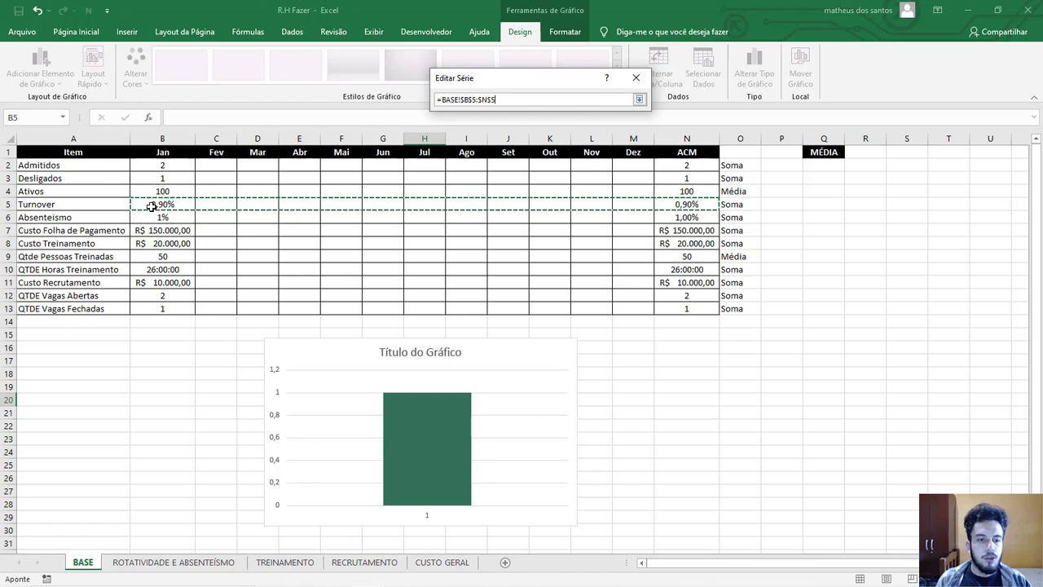
pyautogui.click(640, 100)
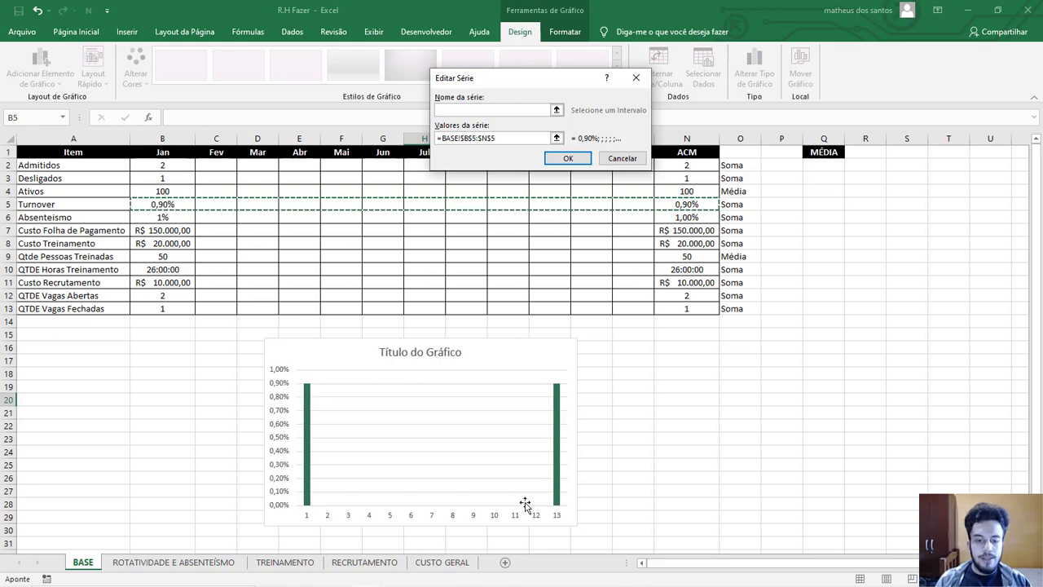
pyautogui.click(572, 158)
# - Set the chart's horizontal axis labels to the header cells from Jan through ACM, B1:N1 on the BASE sheet
pyautogui.moveTo(550, 242); pyautogui.dragTo(702, 97)
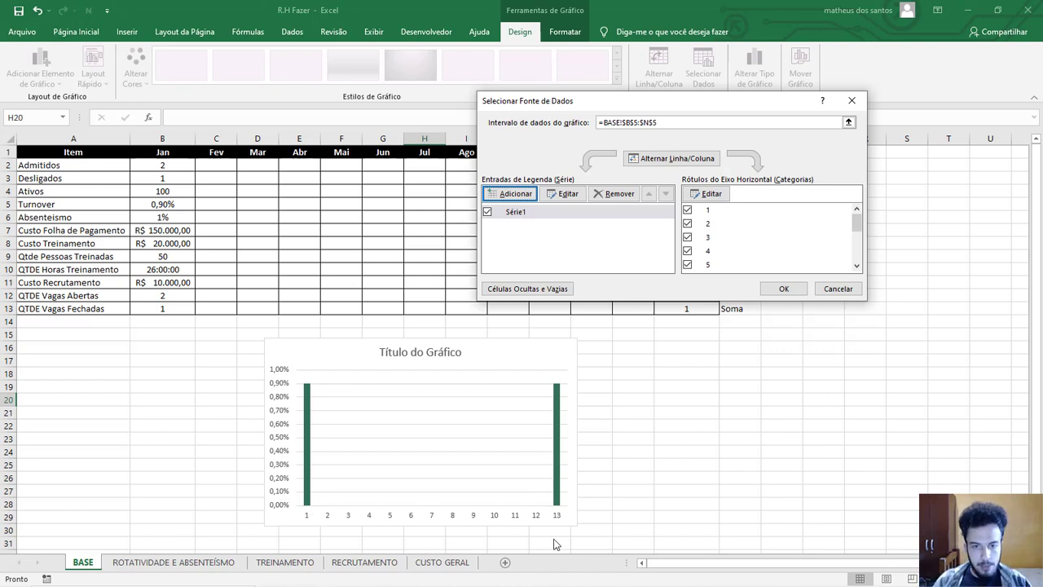
pyautogui.moveTo(648, 106); pyautogui.dragTo(492, 326)
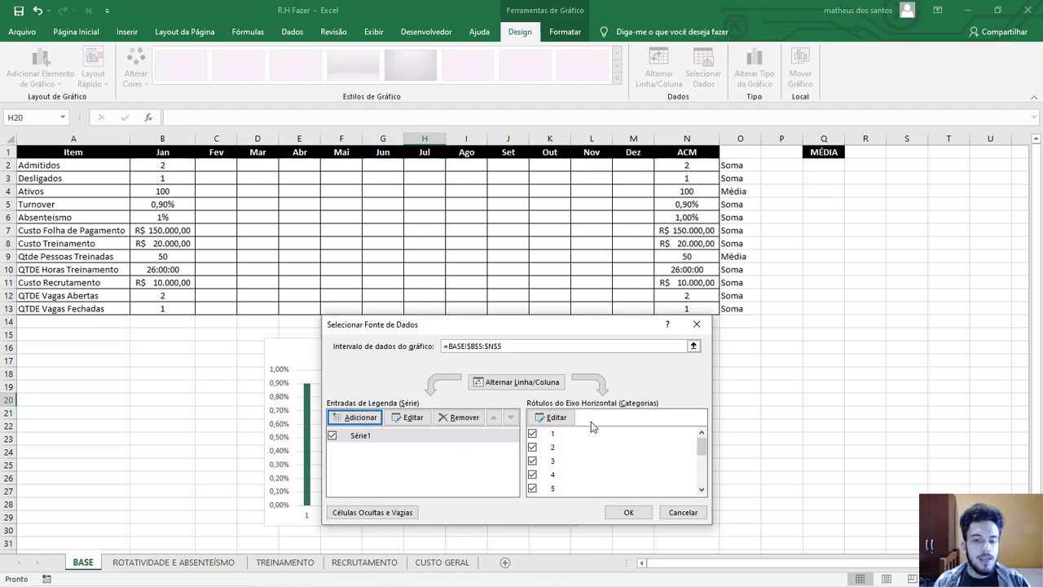
pyautogui.click(555, 419)
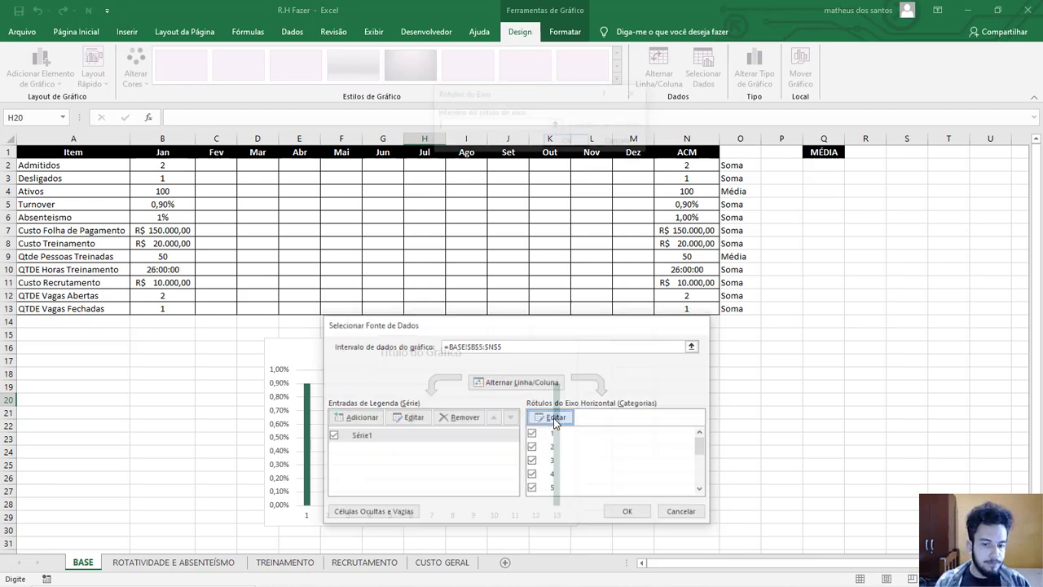
pyautogui.moveTo(510, 97); pyautogui.dragTo(626, 315)
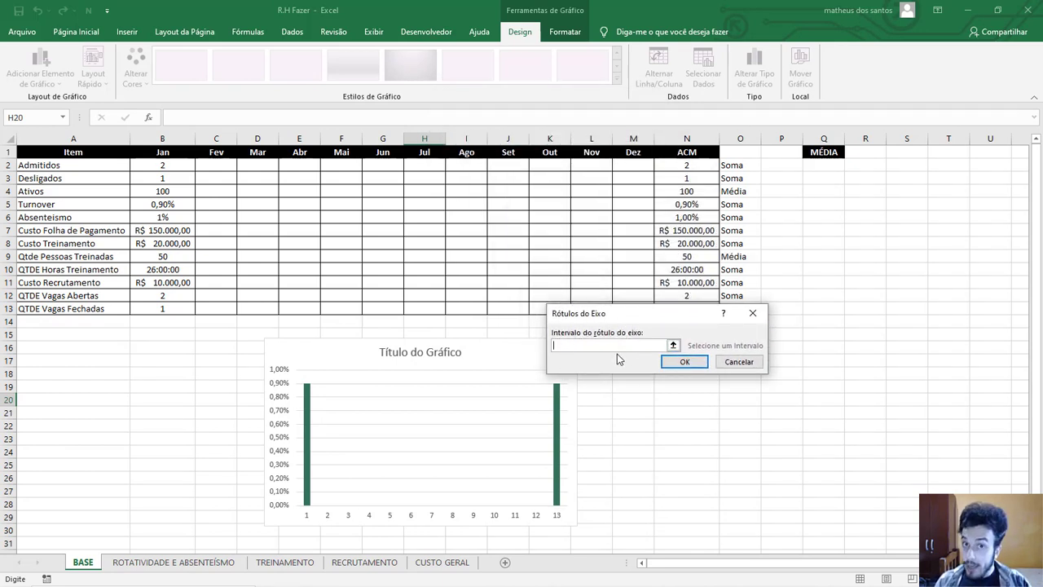
pyautogui.click(162, 152)
pyautogui.moveTo(162, 152); pyautogui.dragTo(707, 154)
pyautogui.click(685, 361)
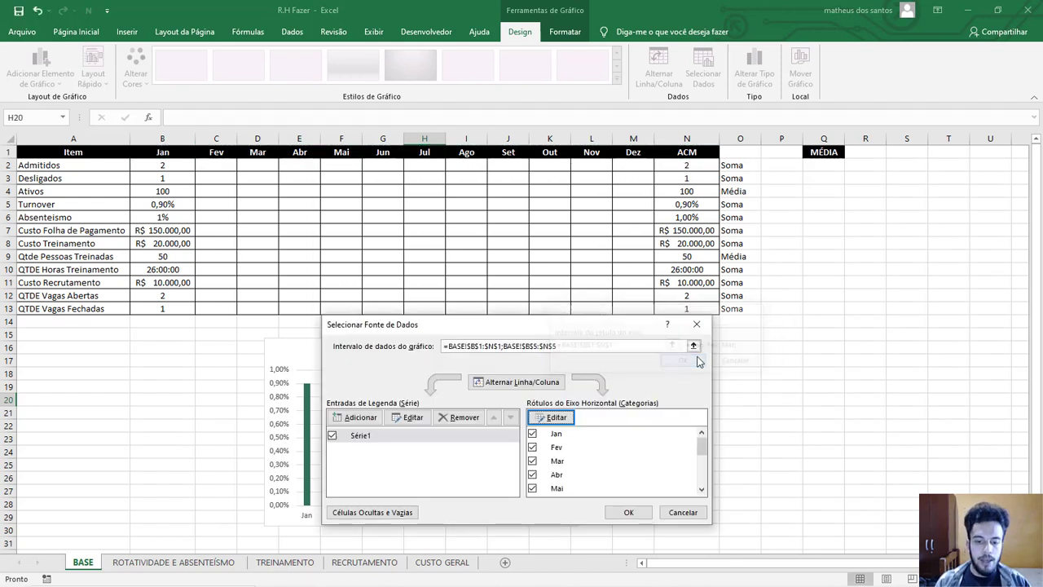
# - Enable showing data in hidden rows and columns, keeping empty cells as gaps, and apply the chart's data source settings
pyautogui.moveTo(506, 328); pyautogui.dragTo(613, 183)
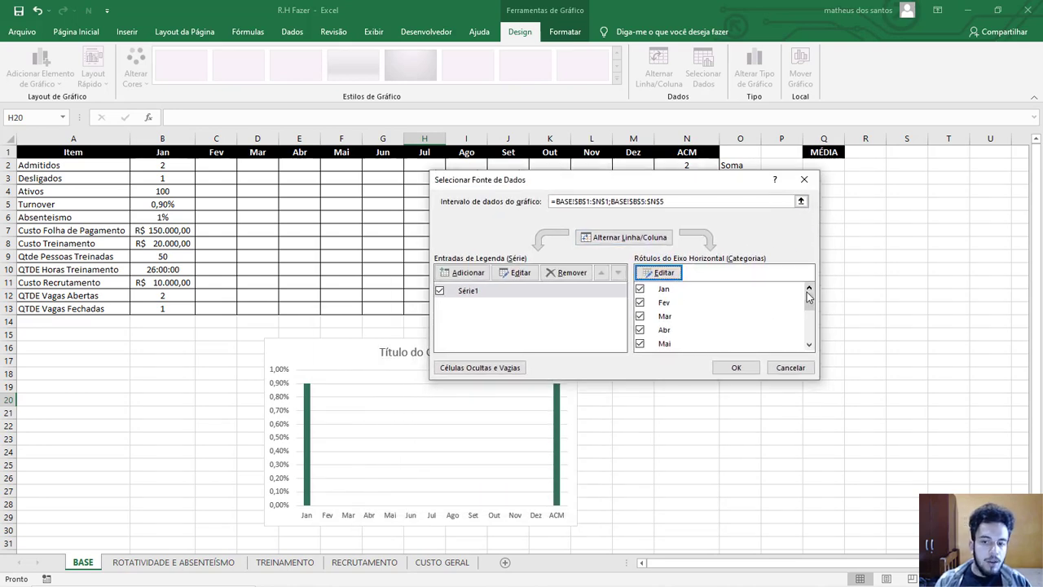
pyautogui.moveTo(809, 305); pyautogui.dragTo(713, 294)
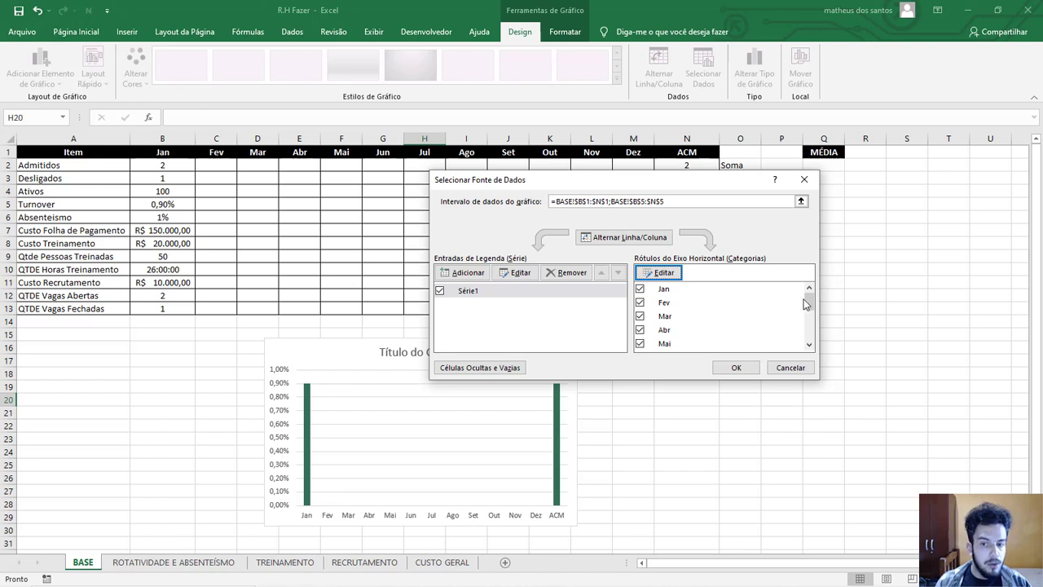
pyautogui.moveTo(803, 296); pyautogui.dragTo(809, 334)
pyautogui.moveTo(636, 173); pyautogui.dragTo(652, 324)
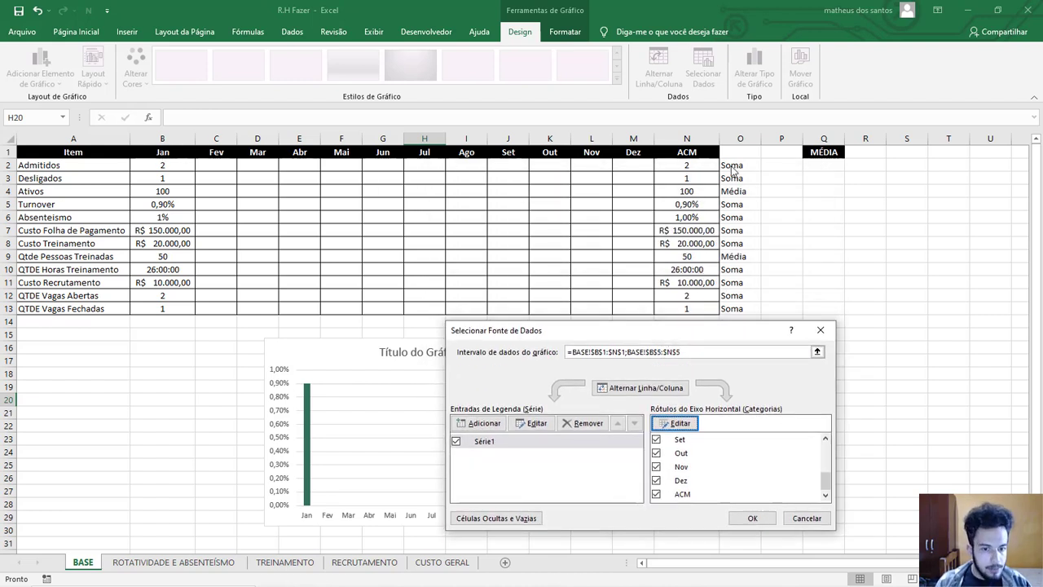
pyautogui.moveTo(632, 336); pyautogui.dragTo(709, 255)
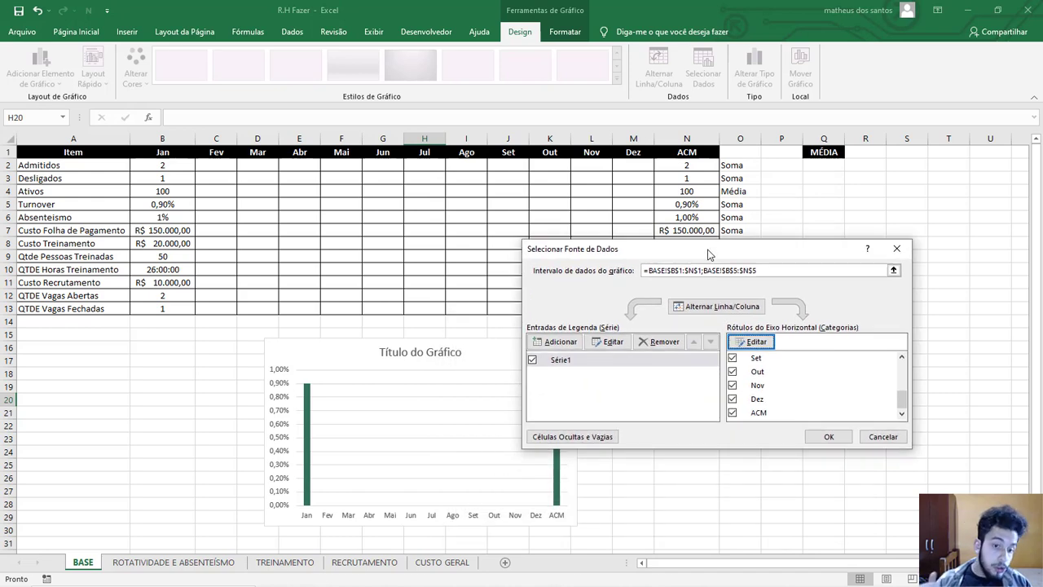
pyautogui.click(574, 437)
pyautogui.moveTo(607, 296); pyautogui.dragTo(668, 349)
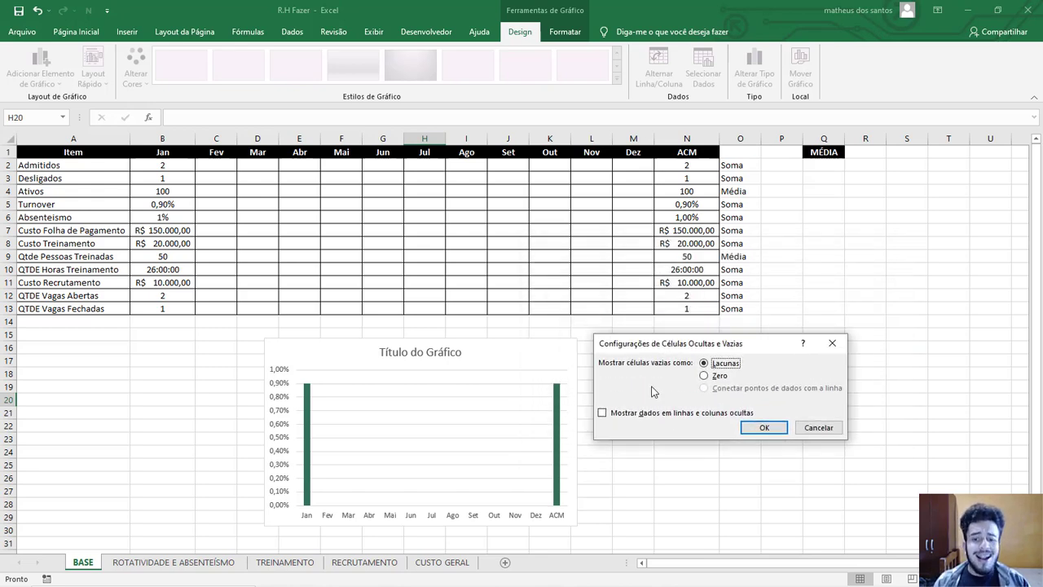
pyautogui.click(603, 413)
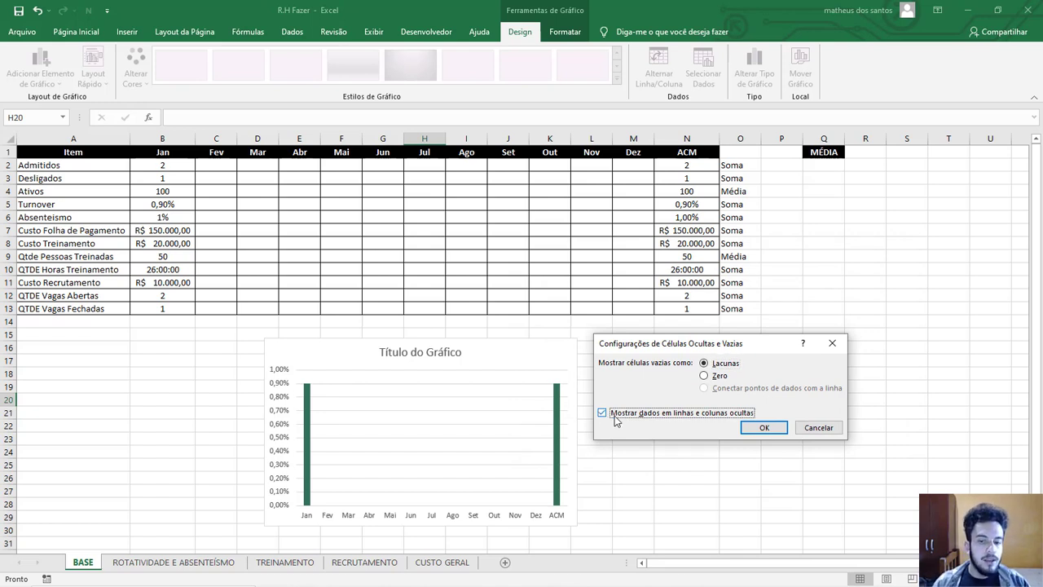
pyautogui.click(784, 430)
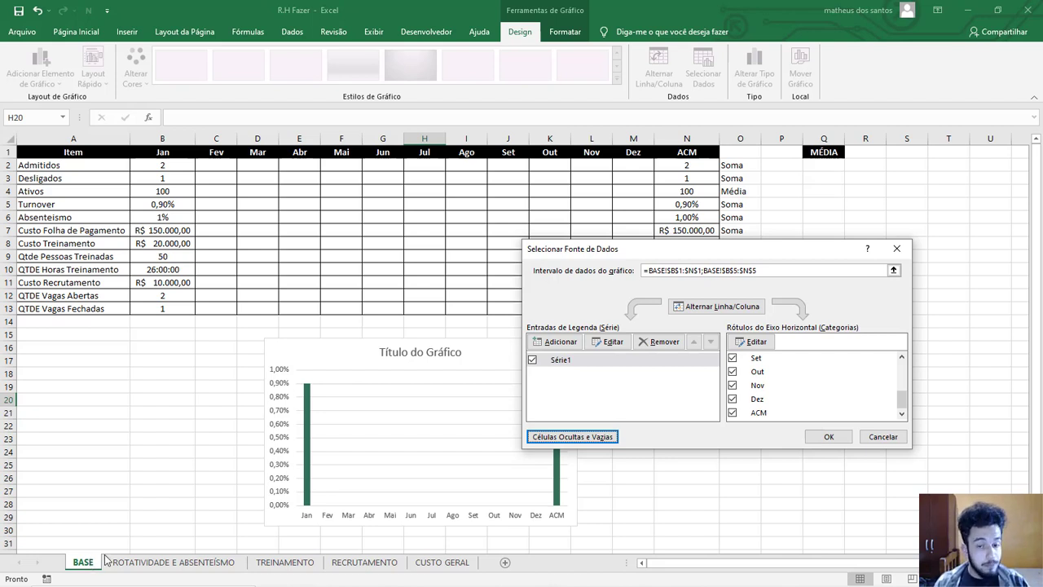
pyautogui.click(582, 438)
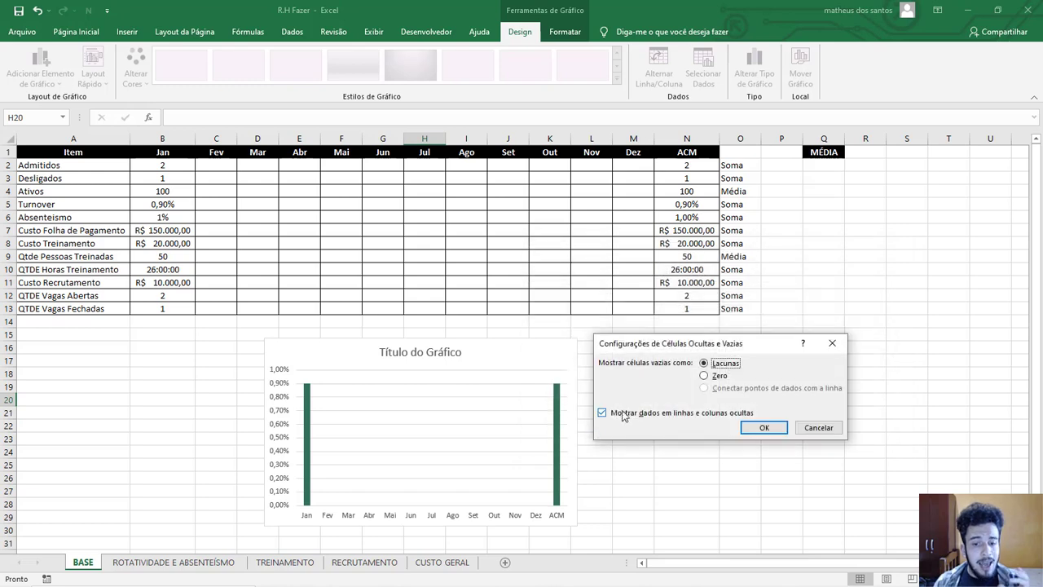
pyautogui.click(765, 428)
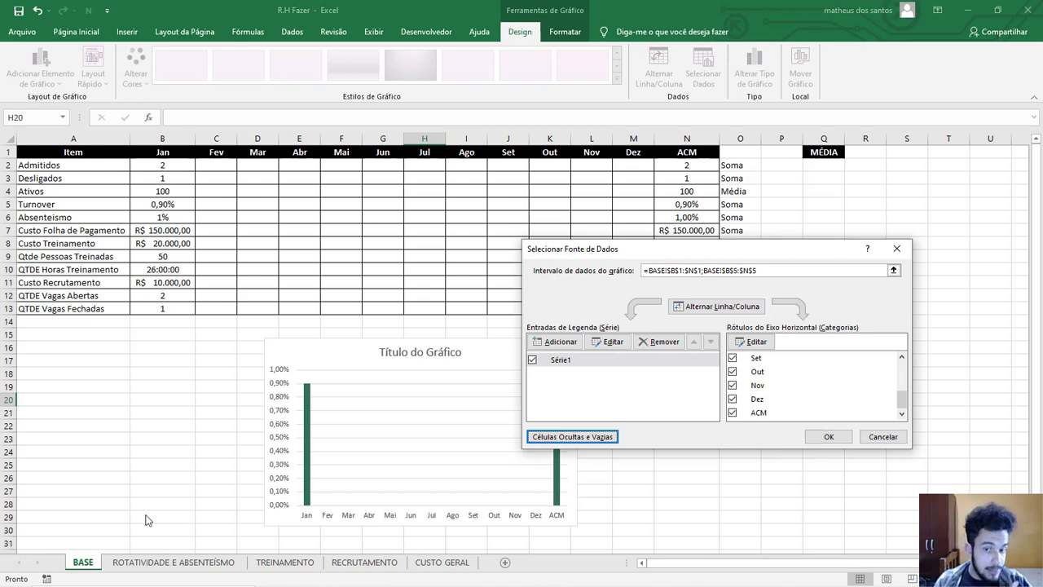
pyautogui.click(829, 437)
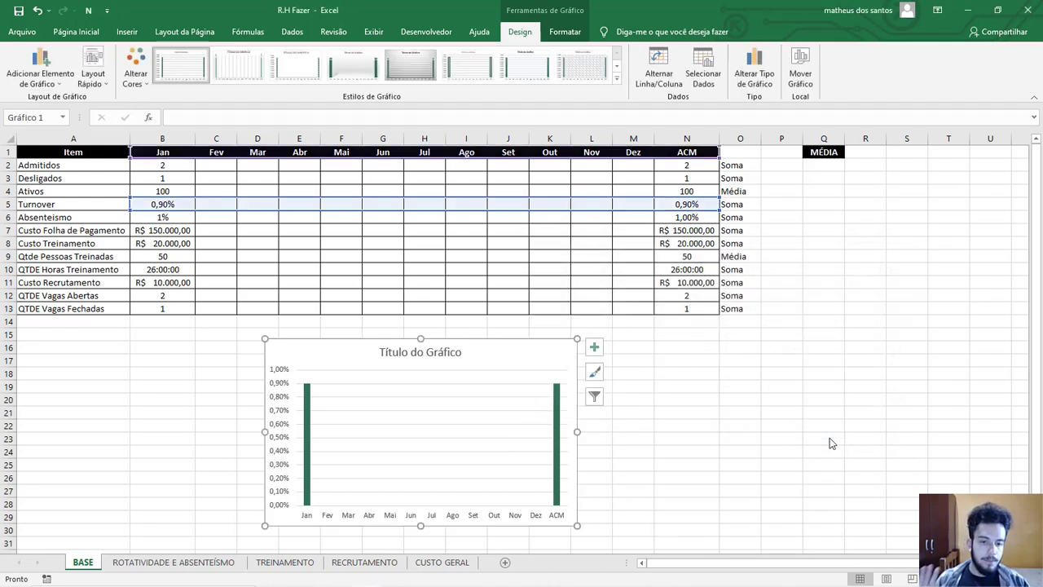
# - Remove the turnover chart's title and gridlines on the BASE sheet, undoing the deletion of the whole chart
pyautogui.click(189, 563)
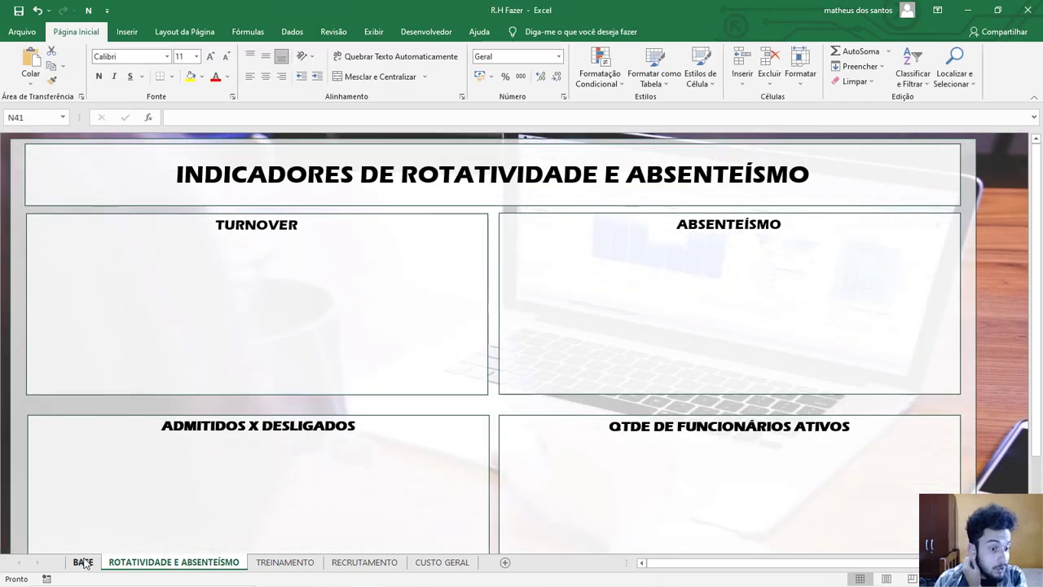
pyautogui.click(82, 562)
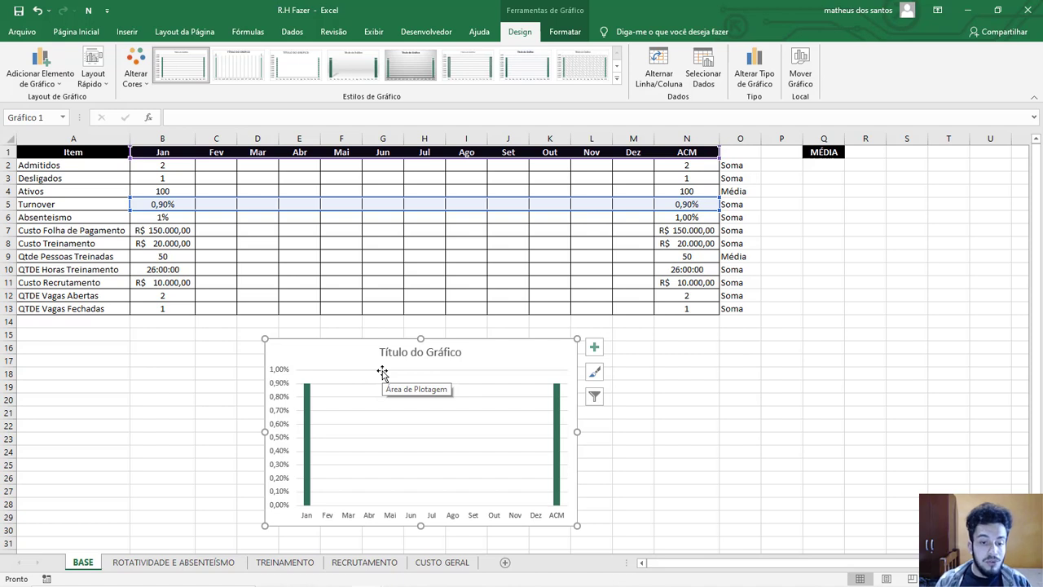
pyautogui.click(433, 357)
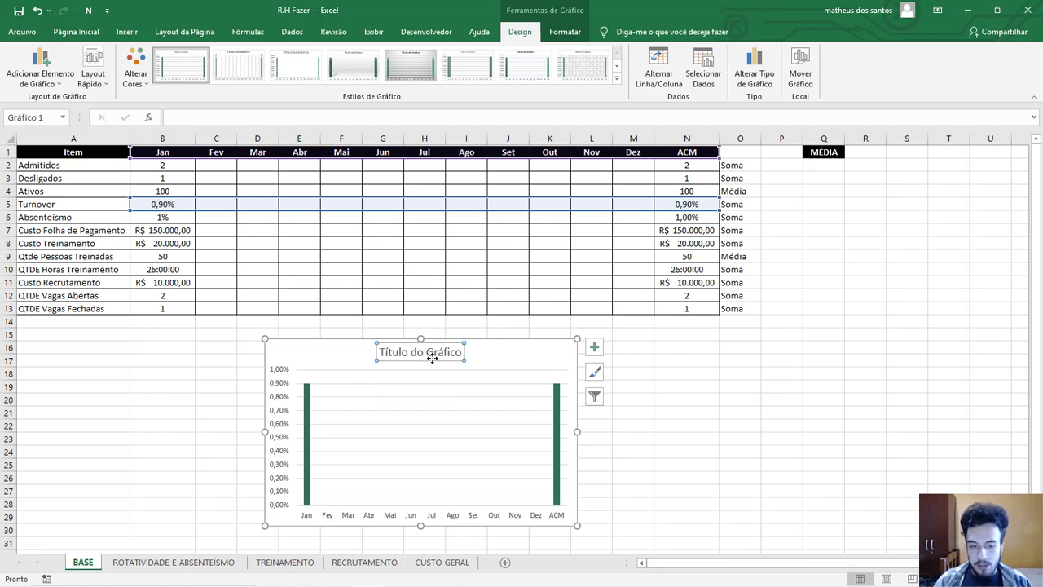
pyautogui.press('Delete')
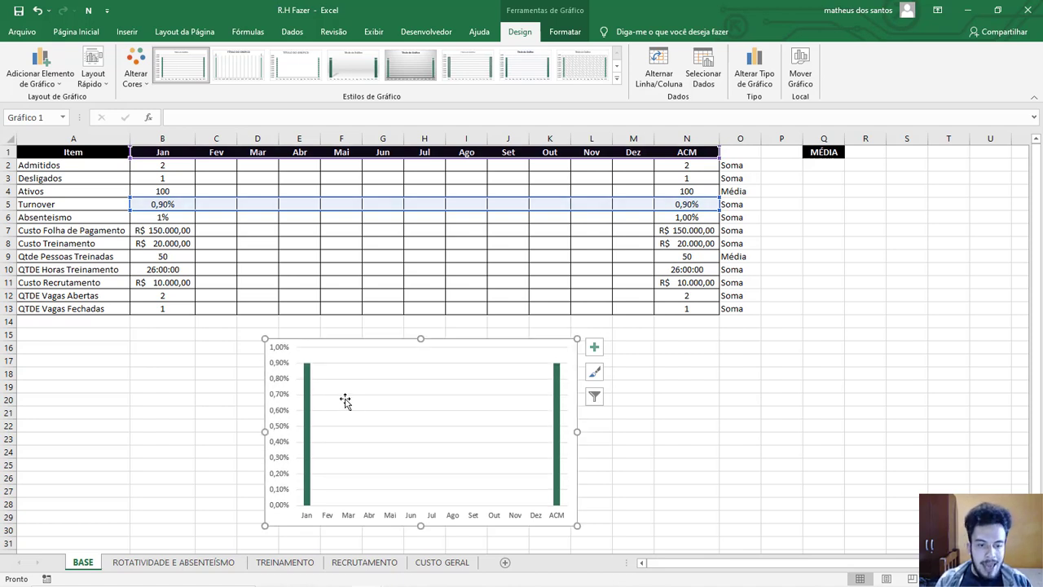
pyautogui.click(478, 403)
pyautogui.press('Delete')
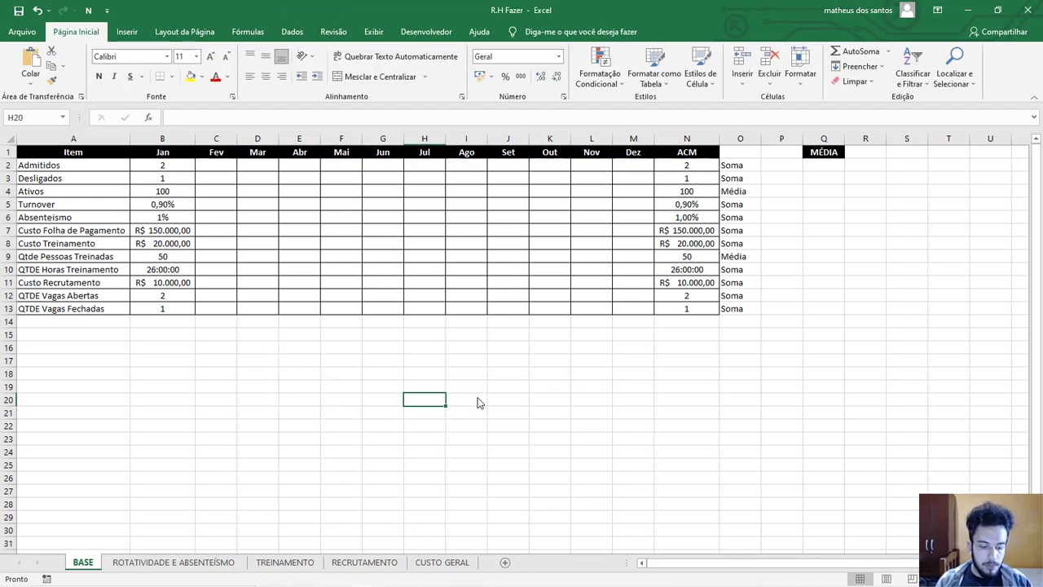
pyautogui.hotkey('ctrl', 'z')
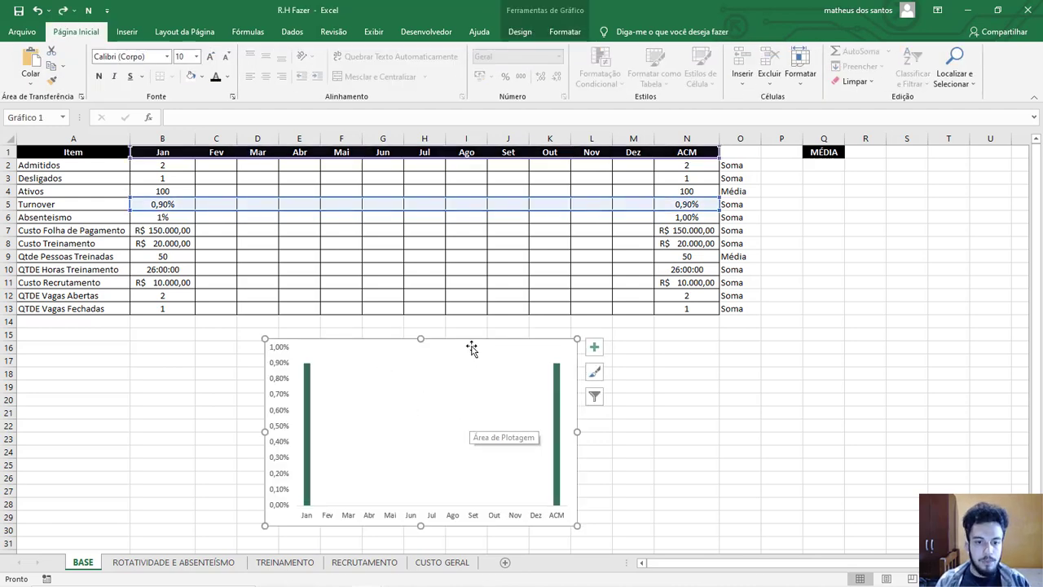
# - Shift the turnover chart slightly down and to the right beneath the table, and select its plot area
pyautogui.click(697, 399)
pyautogui.click(468, 344)
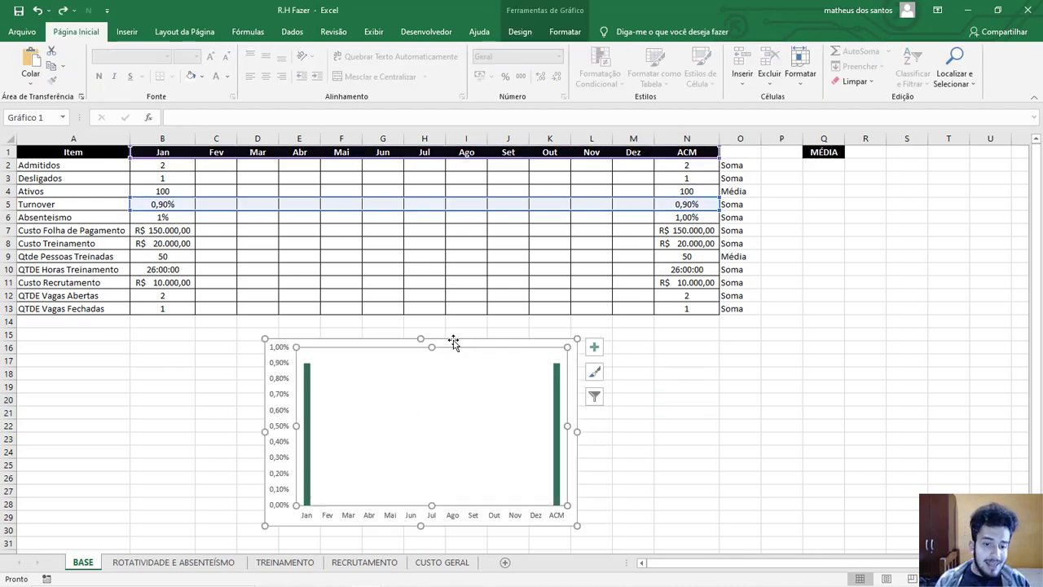
pyautogui.moveTo(454, 343); pyautogui.dragTo(204, 139)
pyautogui.hotkey('ctrl', 'z')
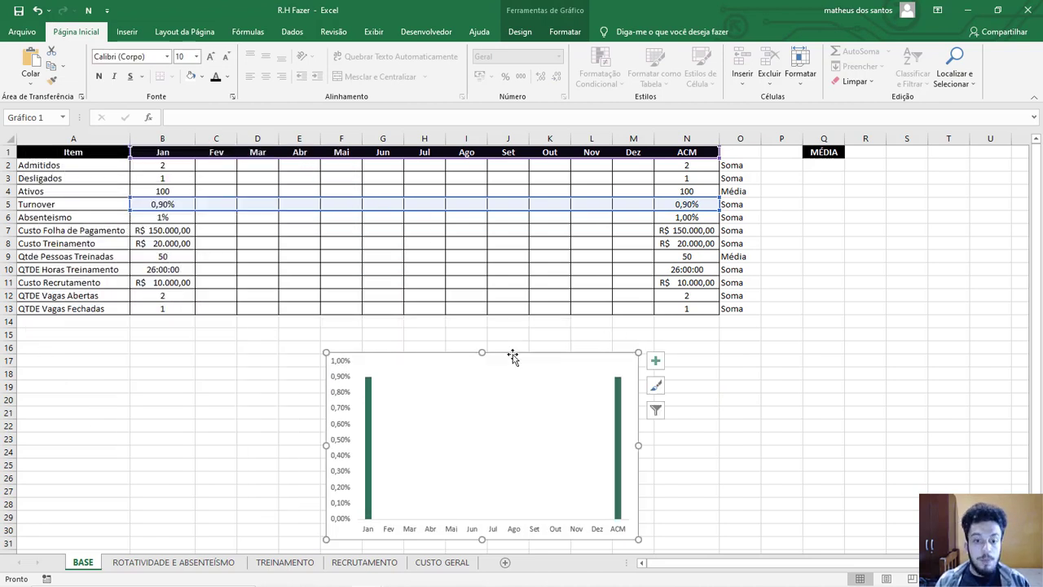
pyautogui.click(754, 378)
pyautogui.click(519, 363)
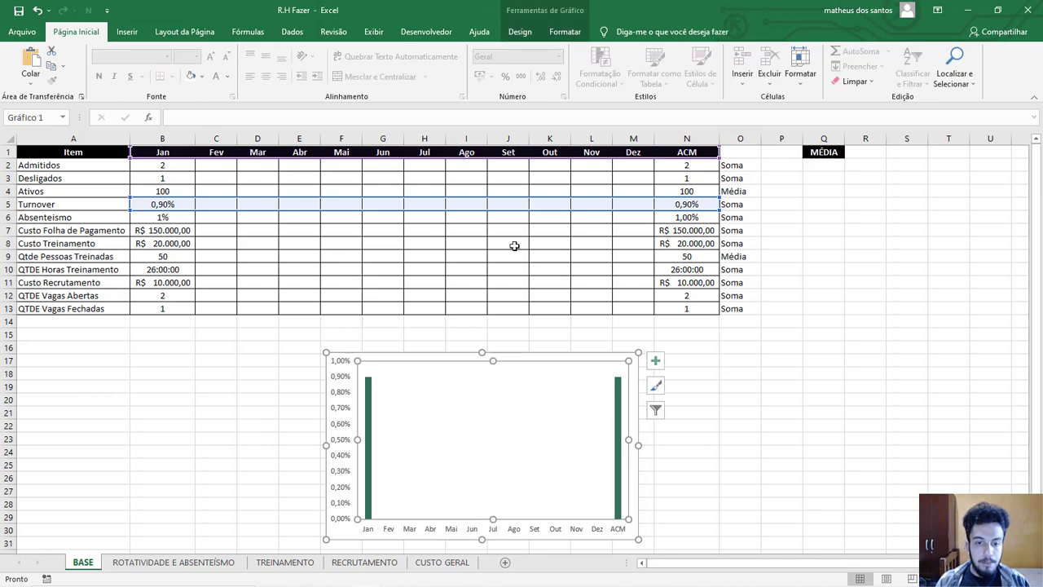
# - Remove the fill and the outline from the turnover chart's chart area on the BASE sheet
pyautogui.click(516, 355)
pyautogui.click(565, 32)
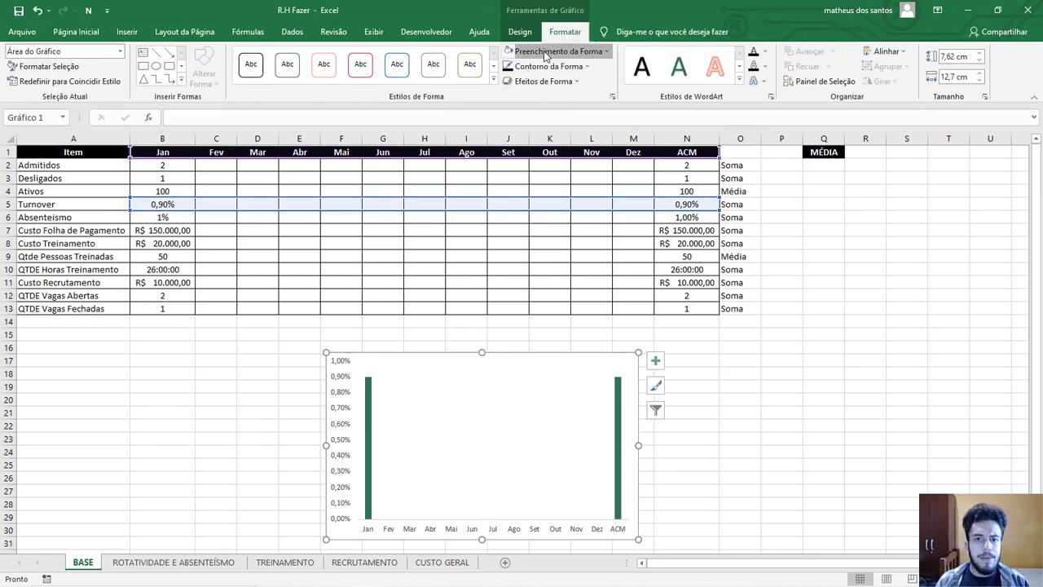
pyautogui.click(556, 51)
pyautogui.click(557, 207)
pyautogui.click(548, 66)
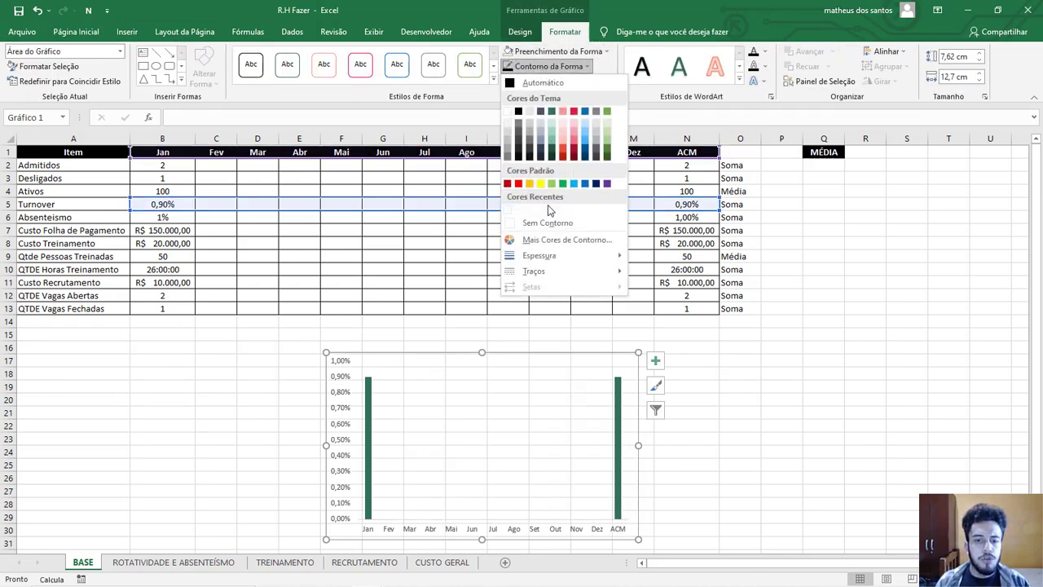
pyautogui.click(548, 223)
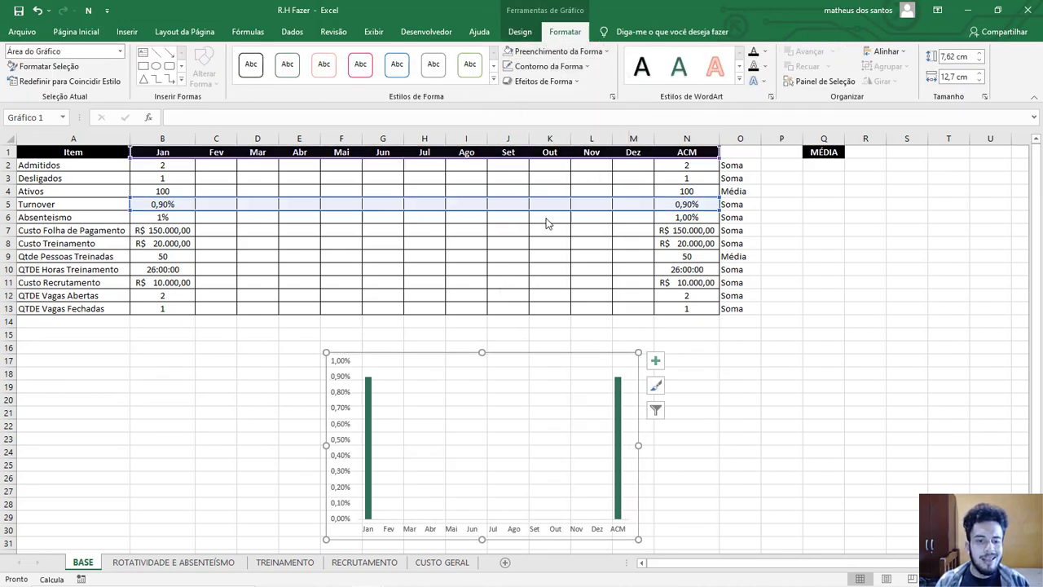
# - Add data labels to the turnover chart's columns and deselect the chart
pyautogui.click(654, 362)
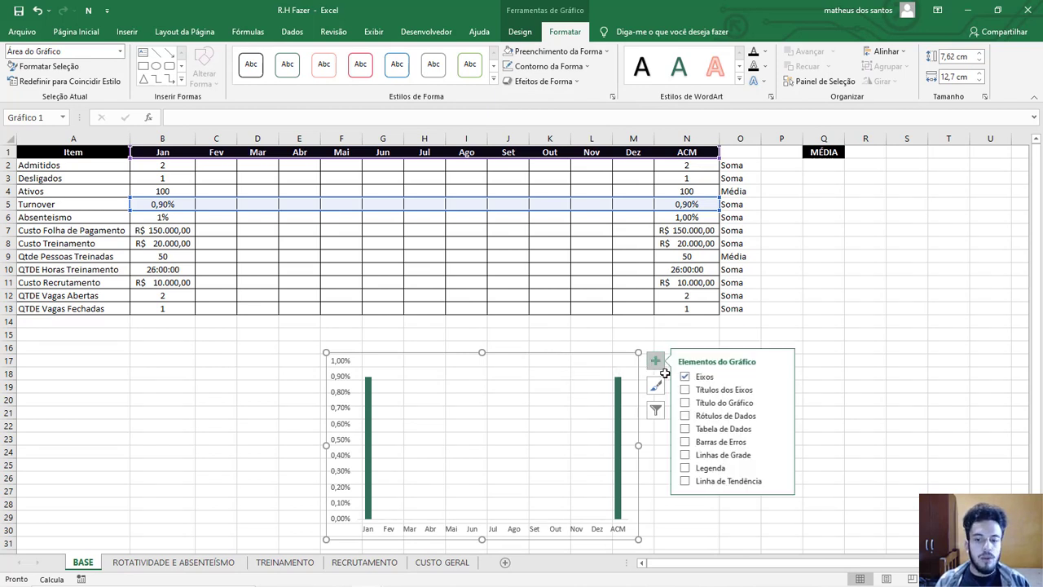
pyautogui.click(687, 416)
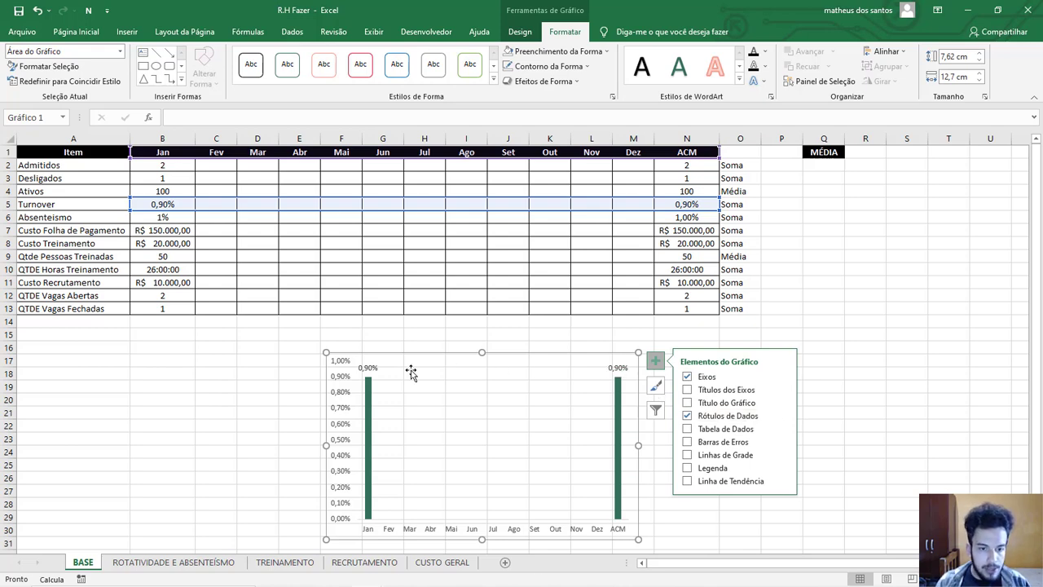
pyautogui.click(465, 326)
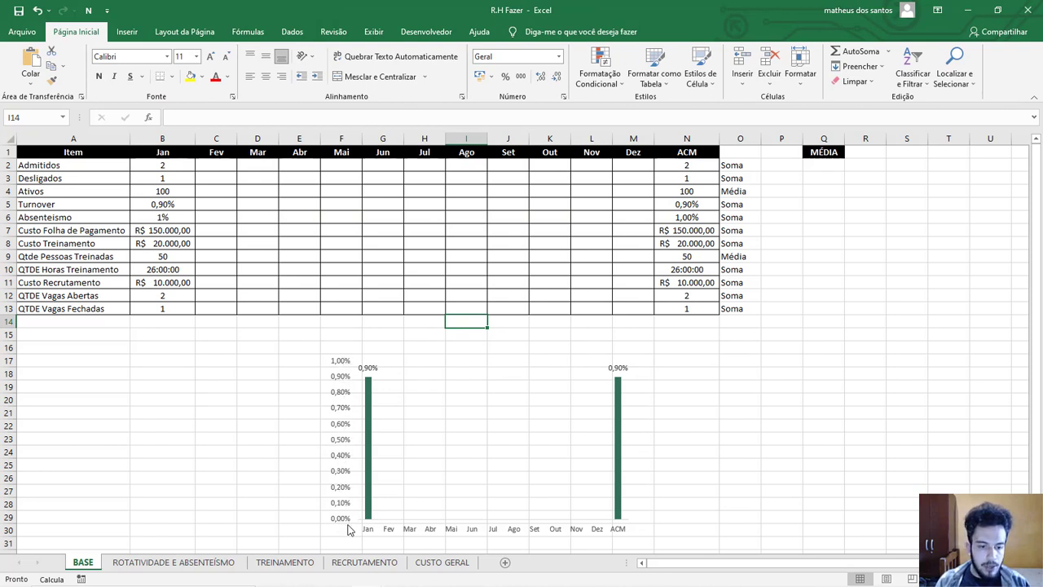
# - Fix the minimum bound of the turnover chart's vertical axis at 0,0 and delete that axis from the chart
pyautogui.click(344, 402)
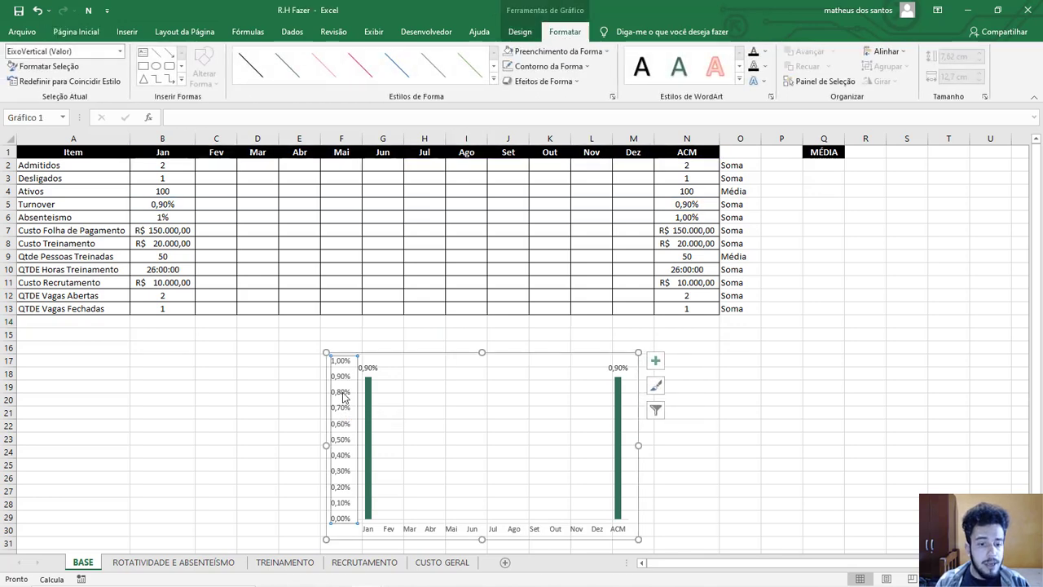
pyautogui.rightClick(343, 396)
pyautogui.click(391, 530)
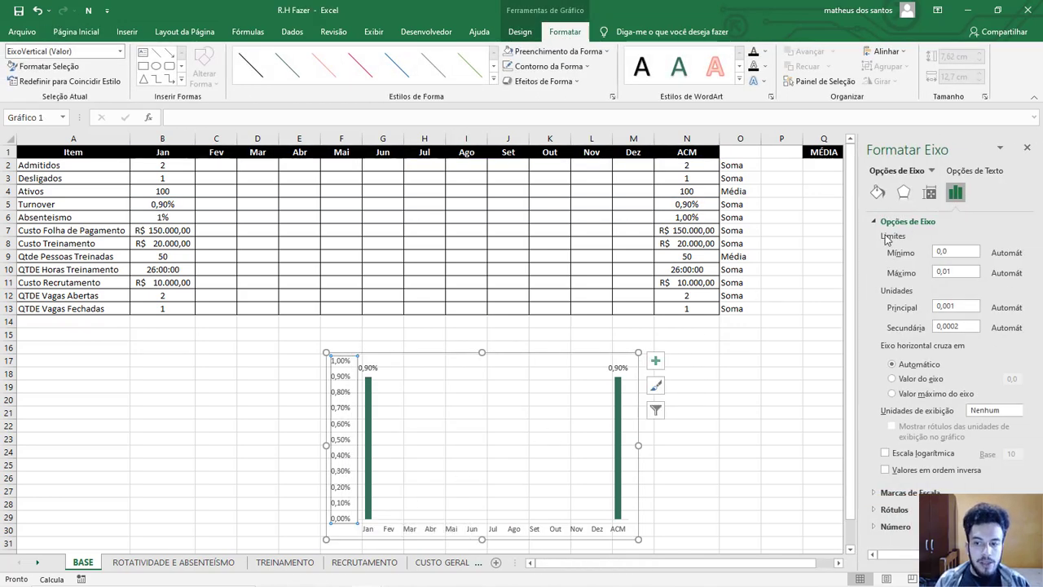
pyautogui.moveTo(957, 252); pyautogui.dragTo(928, 255)
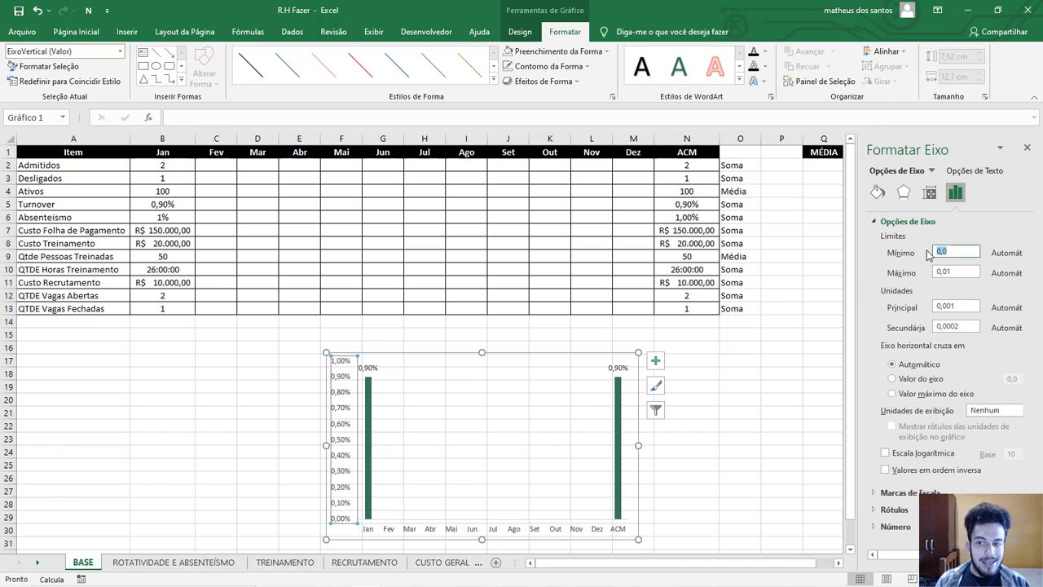
pyautogui.press('BackSpace')
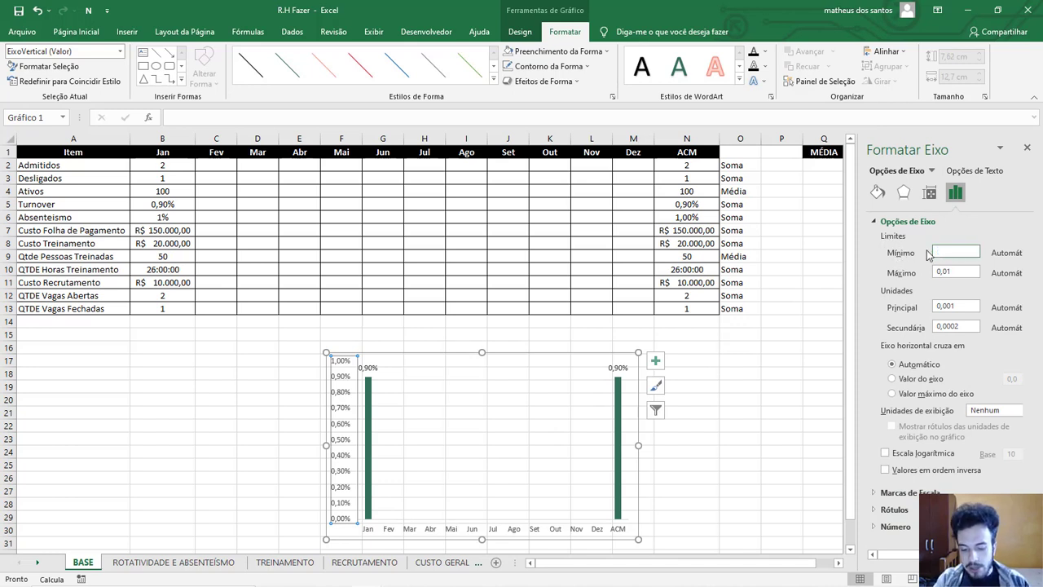
pyautogui.press('Return')
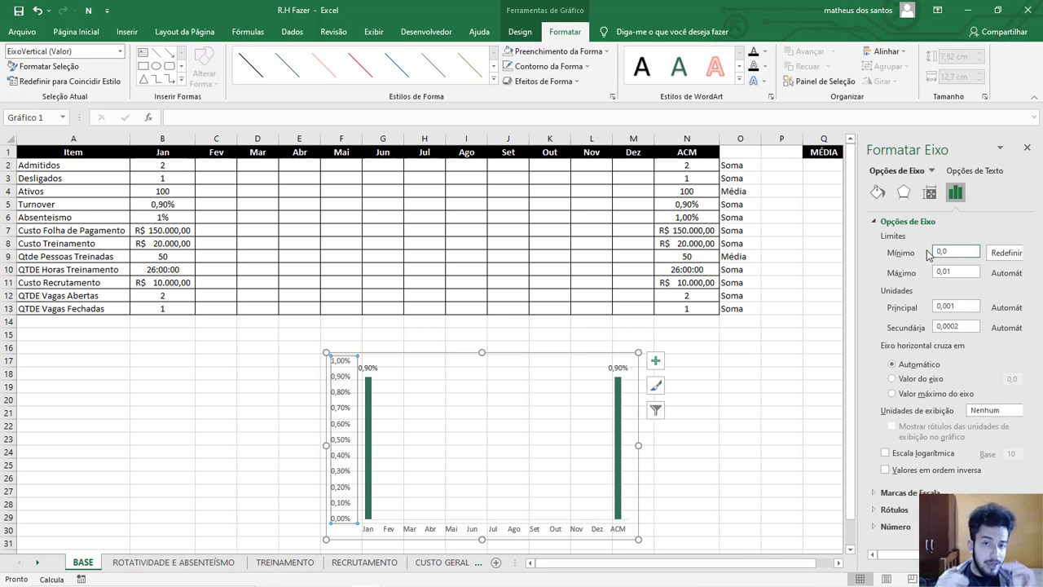
pyautogui.click(1027, 147)
pyautogui.press('Delete')
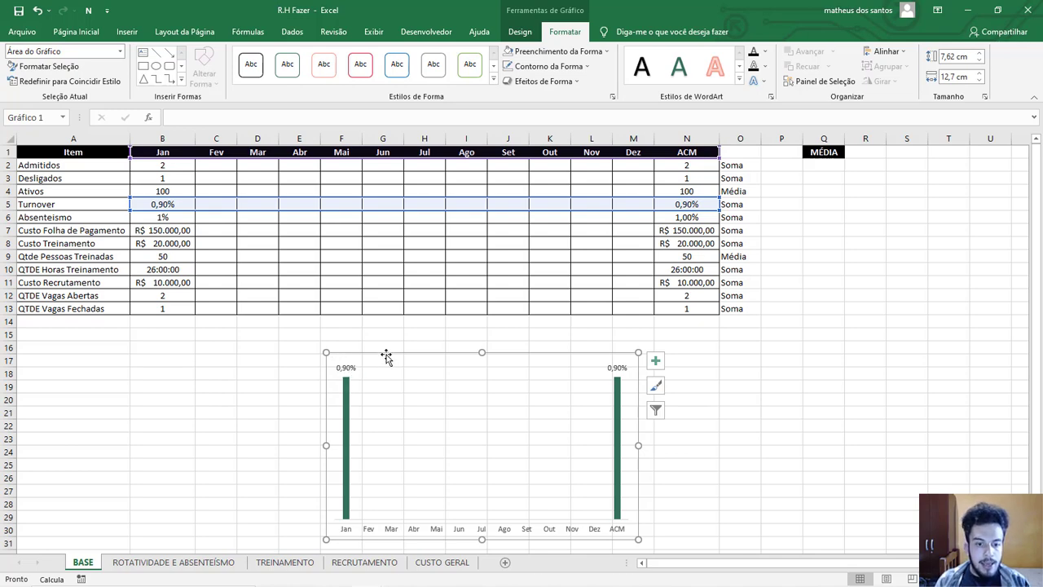
# - Move the turnover chart from the BASE sheet to the ROTATIVIDADE E ABSENTEÍSMO sheet by cutting and pasting it
pyautogui.press('Delete')
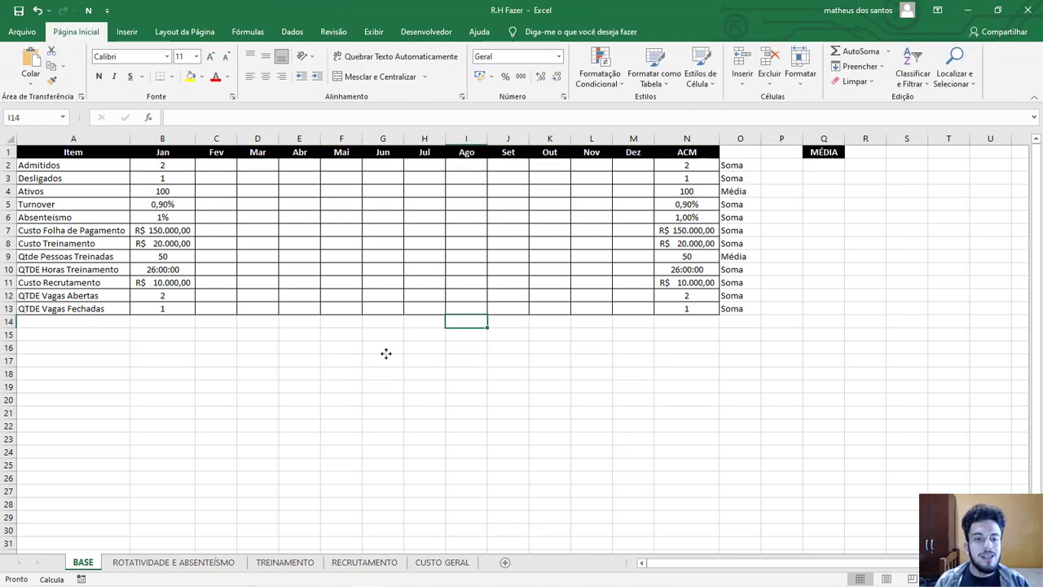
pyautogui.click(192, 562)
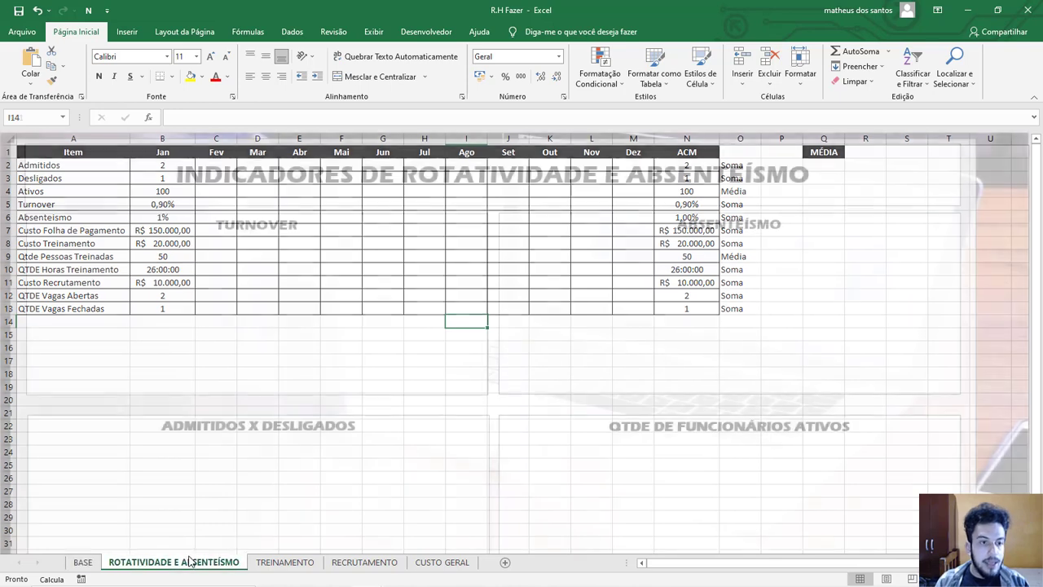
pyautogui.scroll(-2, 339, 412)
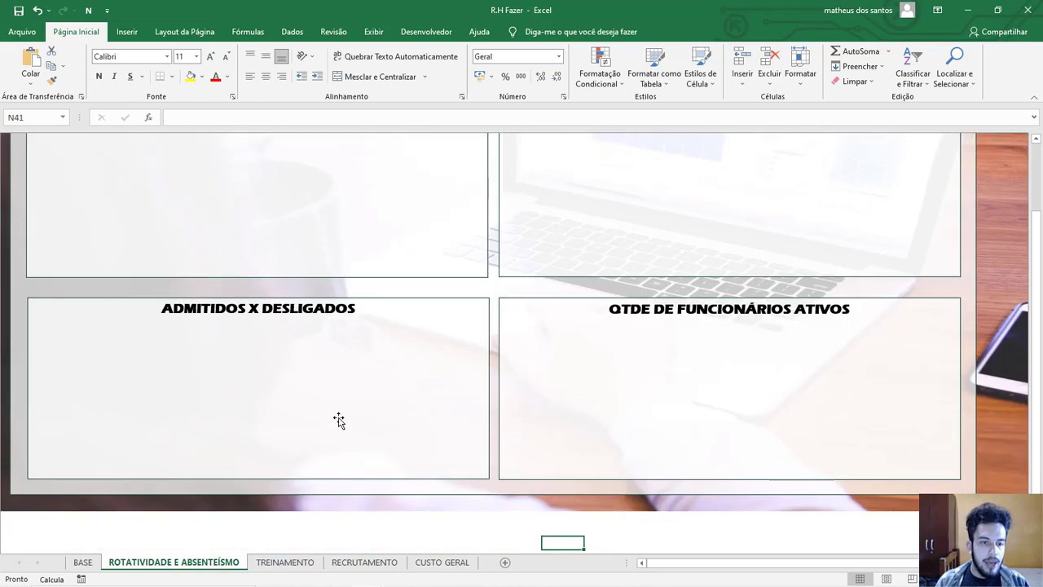
pyautogui.click(343, 526)
pyautogui.hotkey('ctrl', 'v')
pyautogui.moveTo(379, 526); pyautogui.dragTo(226, 228)
pyautogui.click(400, 520)
pyautogui.scroll(3, 397, 518)
pyautogui.click(301, 372)
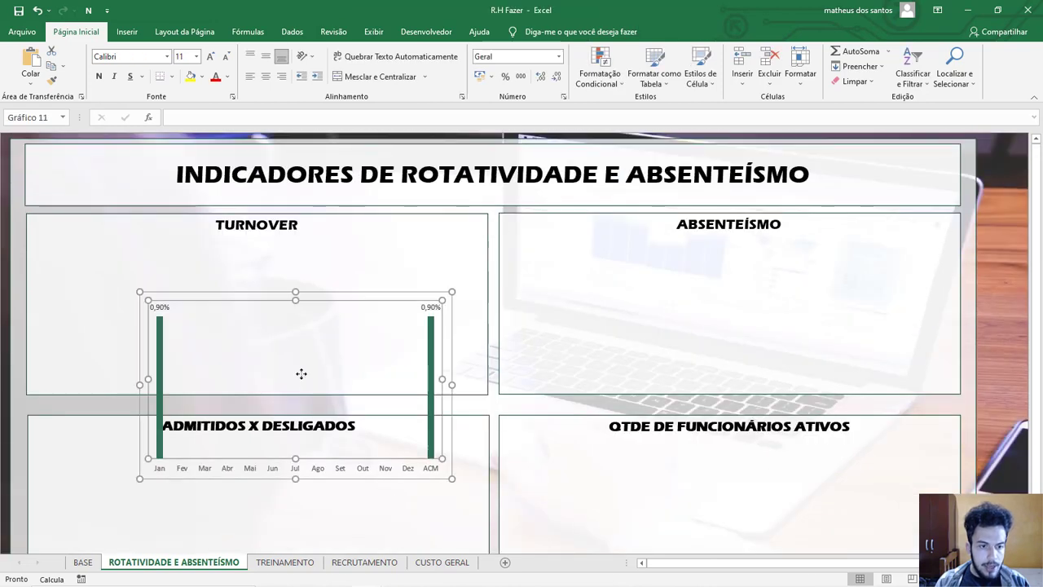
# - Position and resize the turnover chart to fill the TURNOVER panel below its title, about 6 cm high and 18.8 cm wide
pyautogui.moveTo(241, 292); pyautogui.dragTo(158, 214)
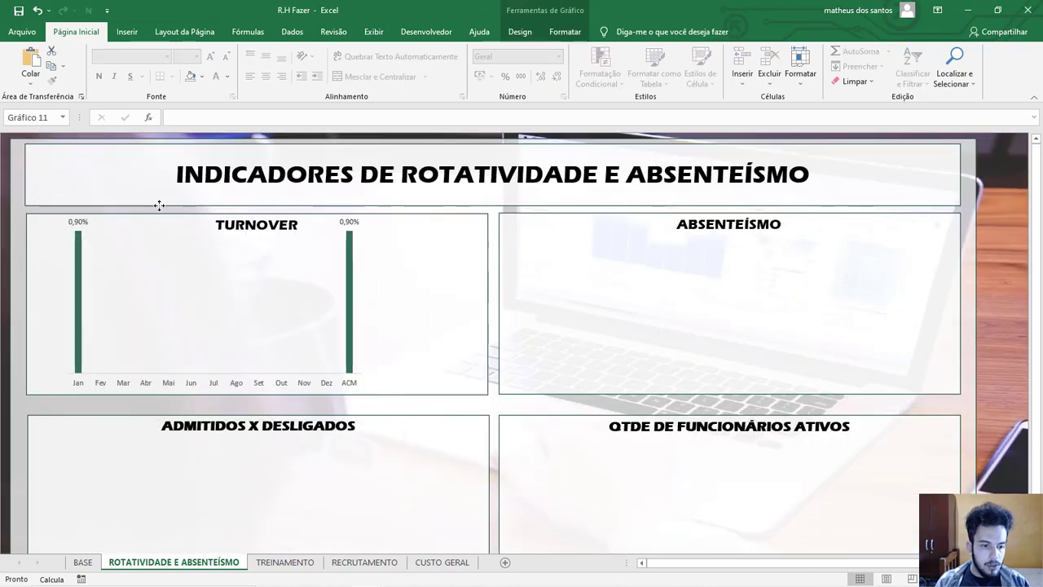
pyautogui.moveTo(369, 306); pyautogui.dragTo(488, 323)
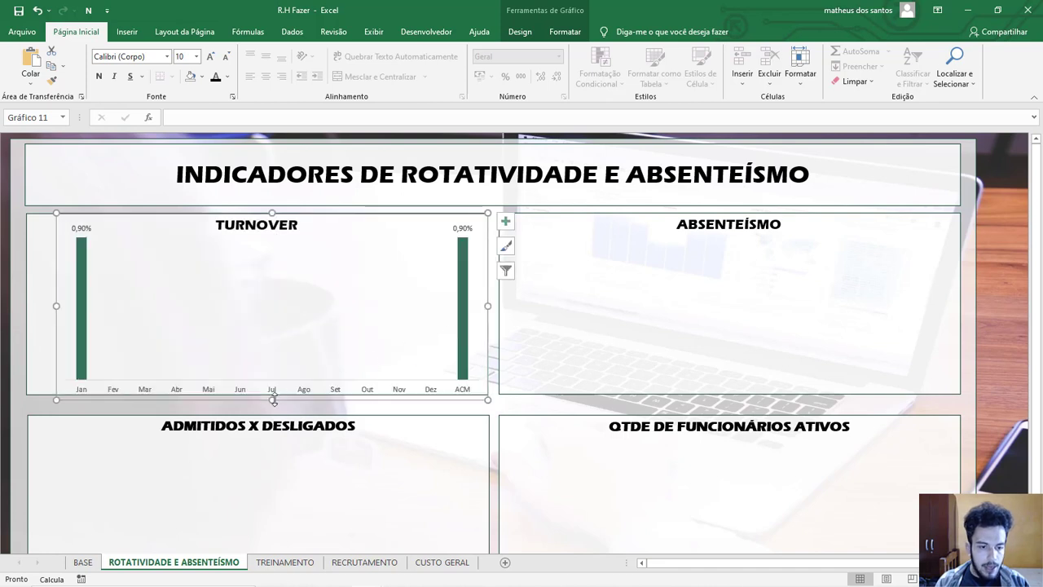
pyautogui.moveTo(273, 399); pyautogui.dragTo(272, 393)
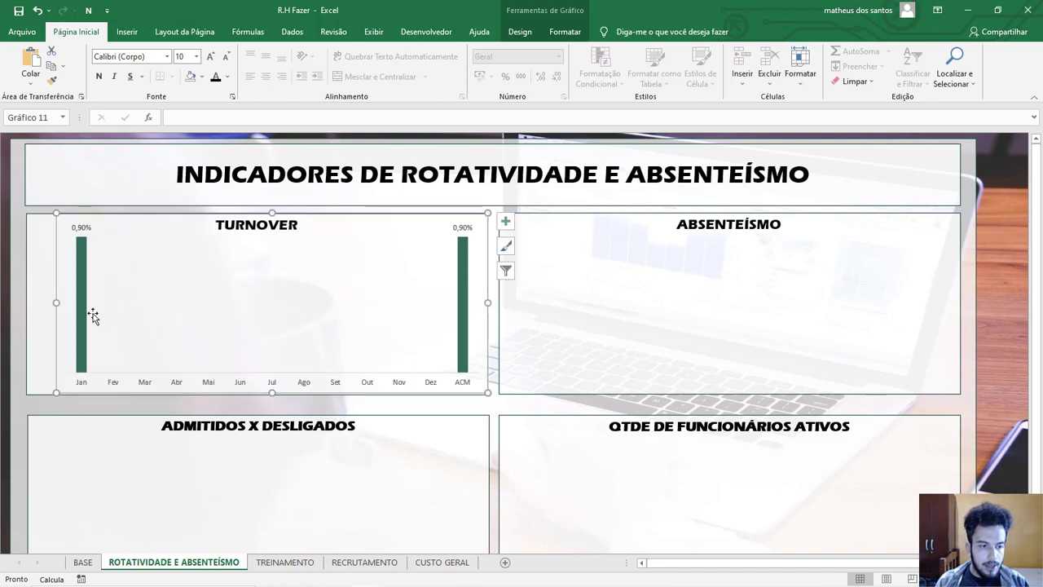
pyautogui.moveTo(57, 300); pyautogui.dragTo(27, 302)
pyautogui.moveTo(257, 212); pyautogui.dragTo(254, 239)
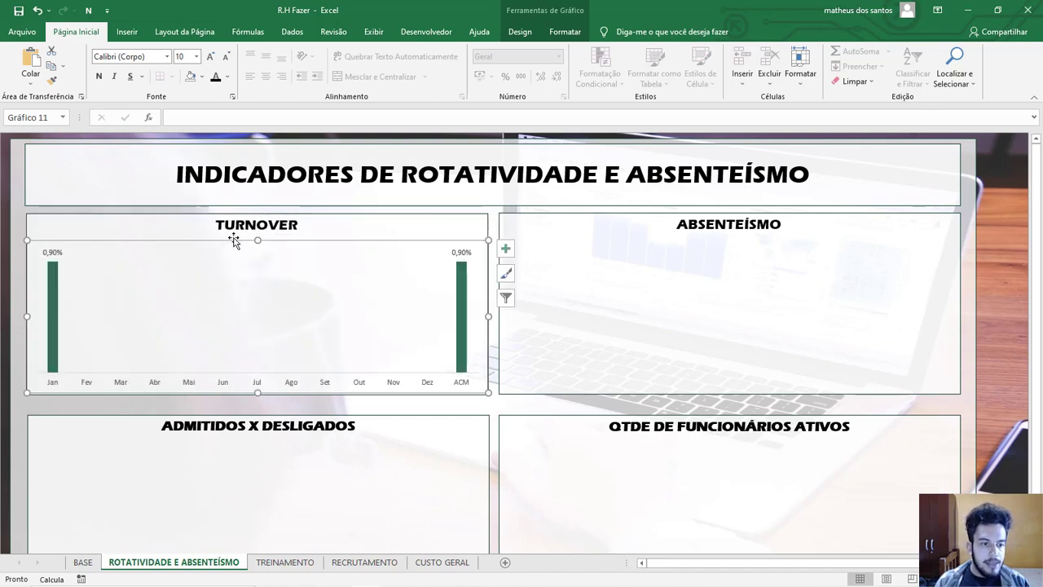
pyautogui.moveTo(255, 237); pyautogui.dragTo(257, 244)
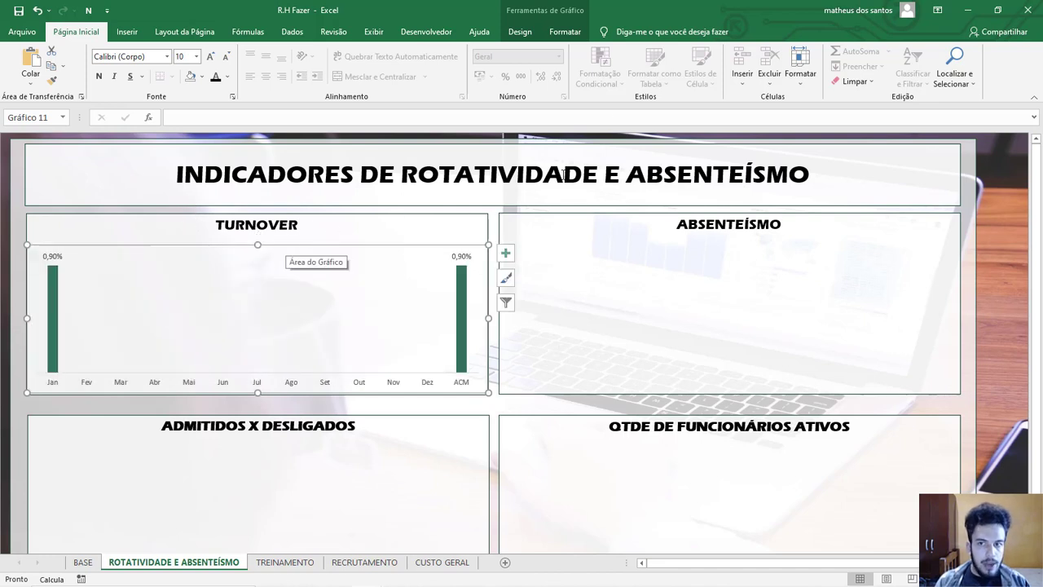
pyautogui.click(565, 32)
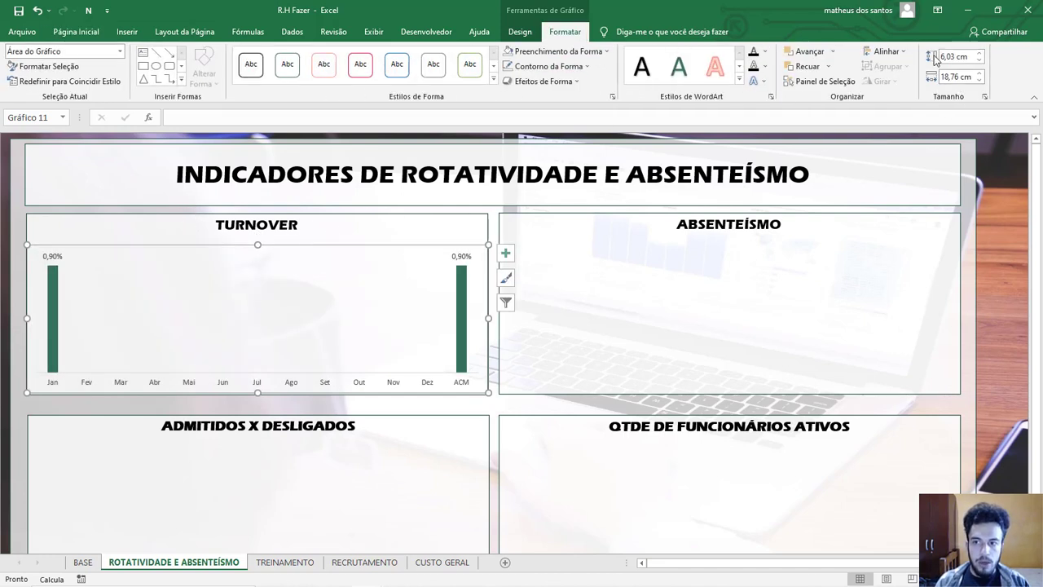
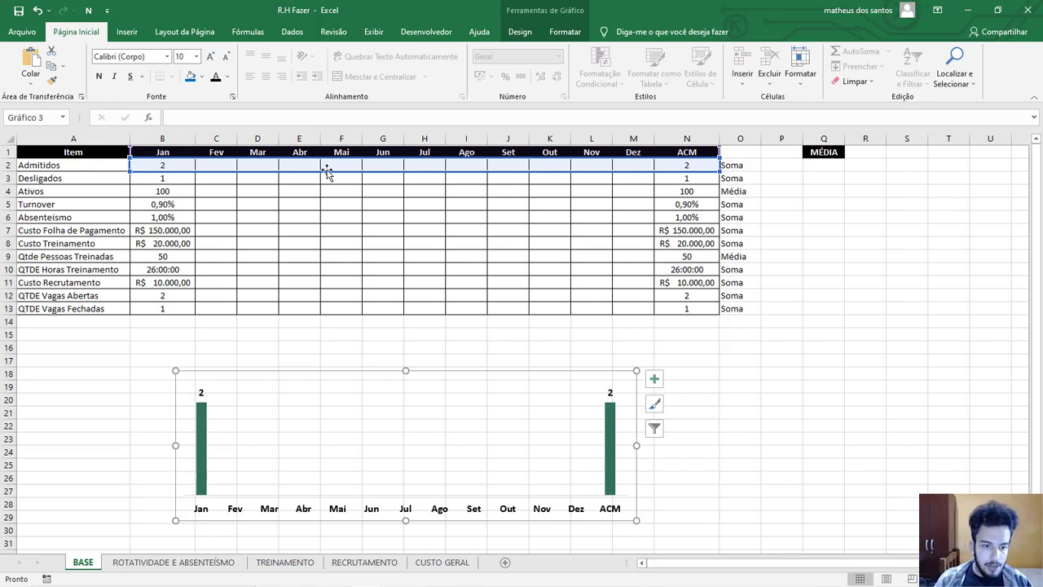
# - Open the Admitidos chart's data source on the BASE sheet and start editing its existing series Série1
pyautogui.click(754, 397)
pyautogui.click(580, 379)
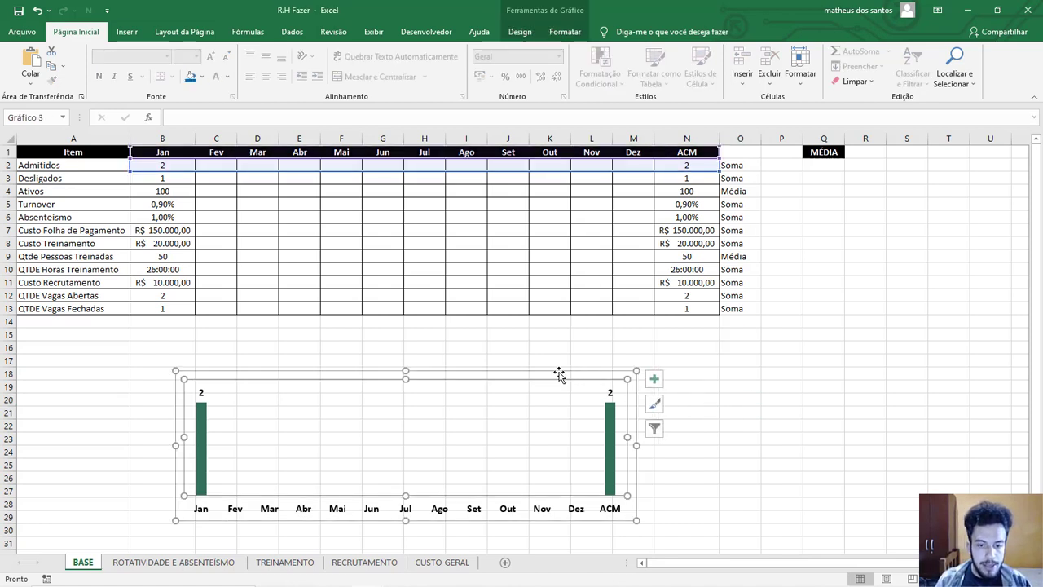
pyautogui.click(557, 372)
pyautogui.rightClick(557, 372)
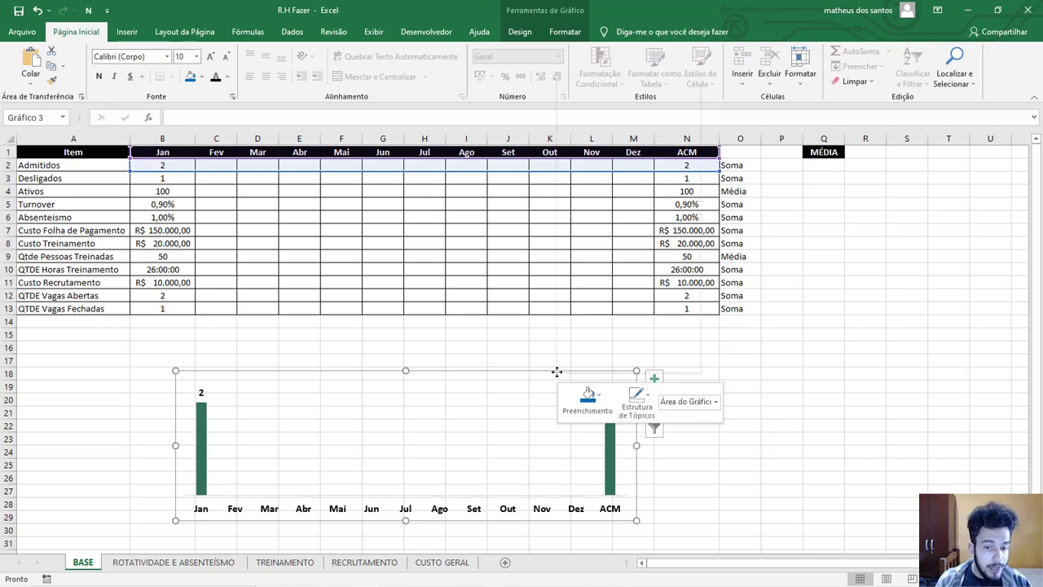
pyautogui.click(626, 216)
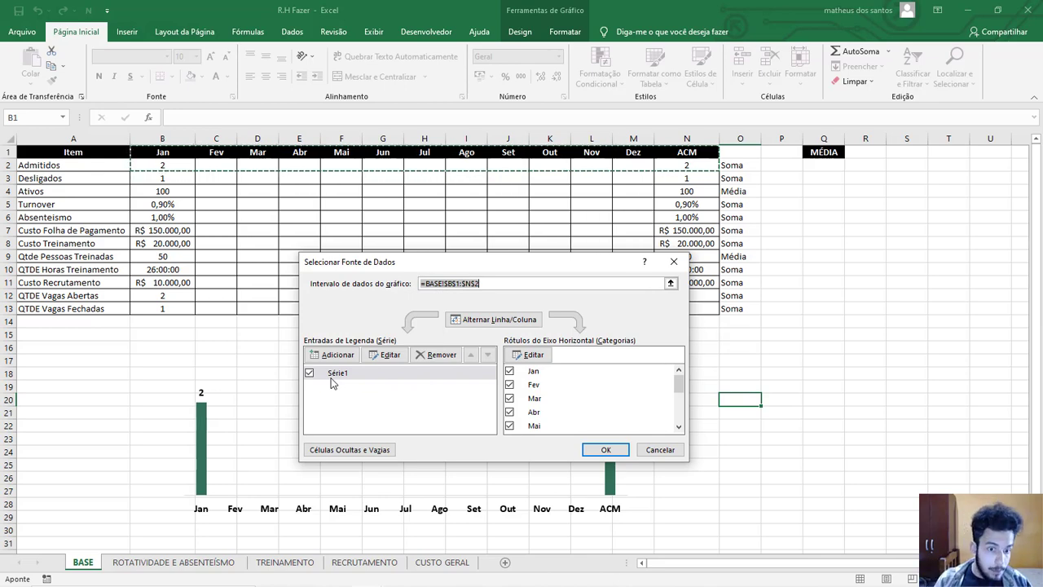
pyautogui.click(390, 355)
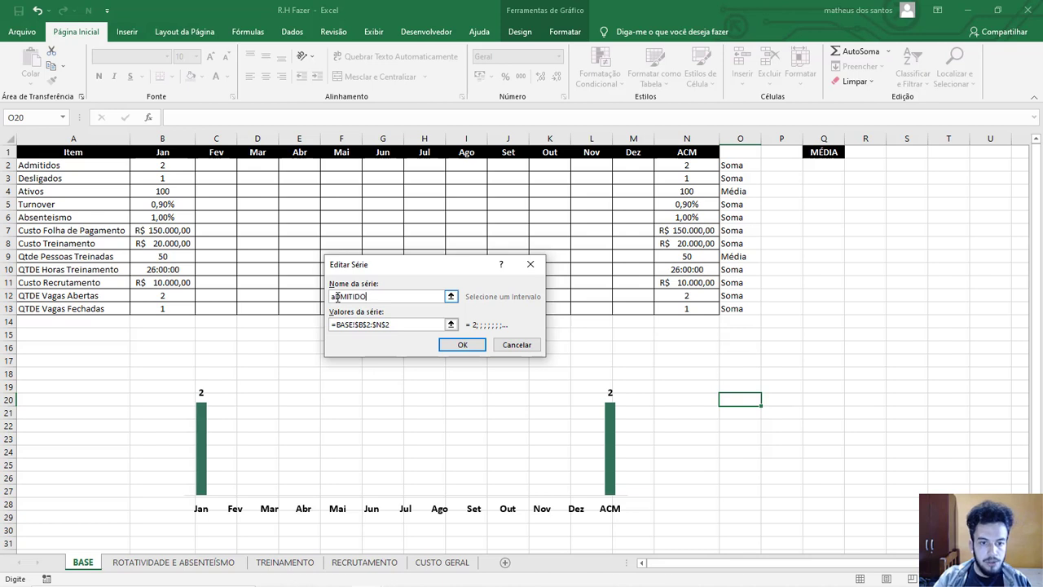
# - Name the chart's existing data series "Admitidos"
pyautogui.press('BackSpace')
pyautogui.press('BackSpace')
pyautogui.press('BackSpace')
pyautogui.press('BackSpace')
pyautogui.press('BackSpace')
pyautogui.press('BackSpace')
pyautogui.press('BackSpace')
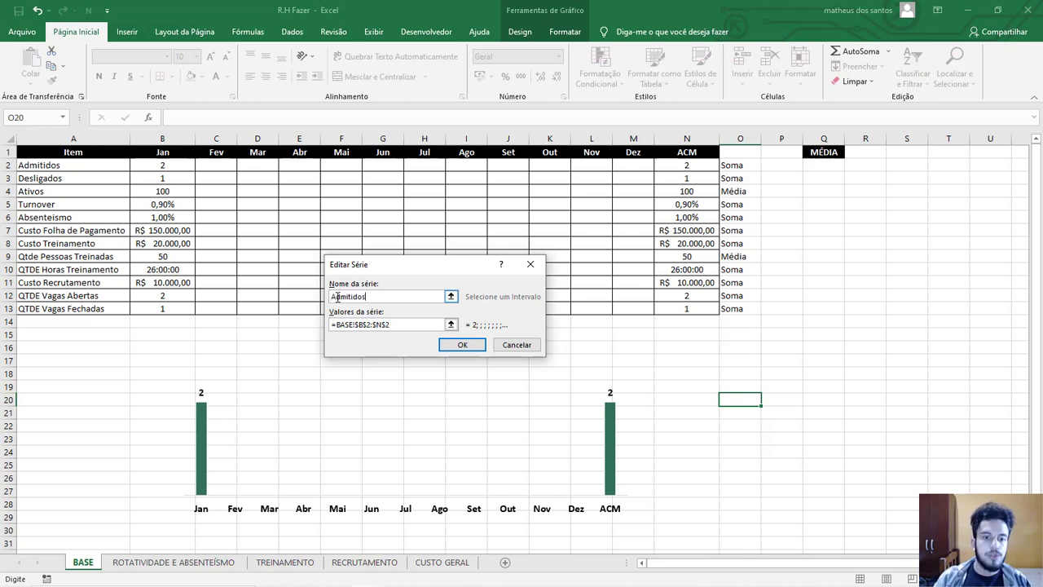
pyautogui.click(462, 345)
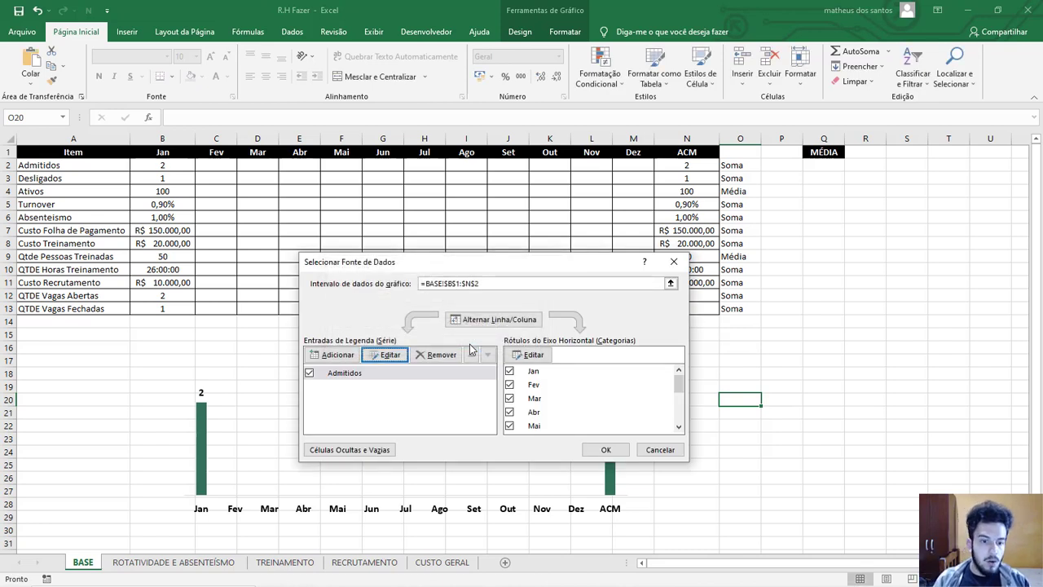
# - Add a second chart series named "Desligados" with the values =BASE!$B$3:$N$3
pyautogui.click(338, 355)
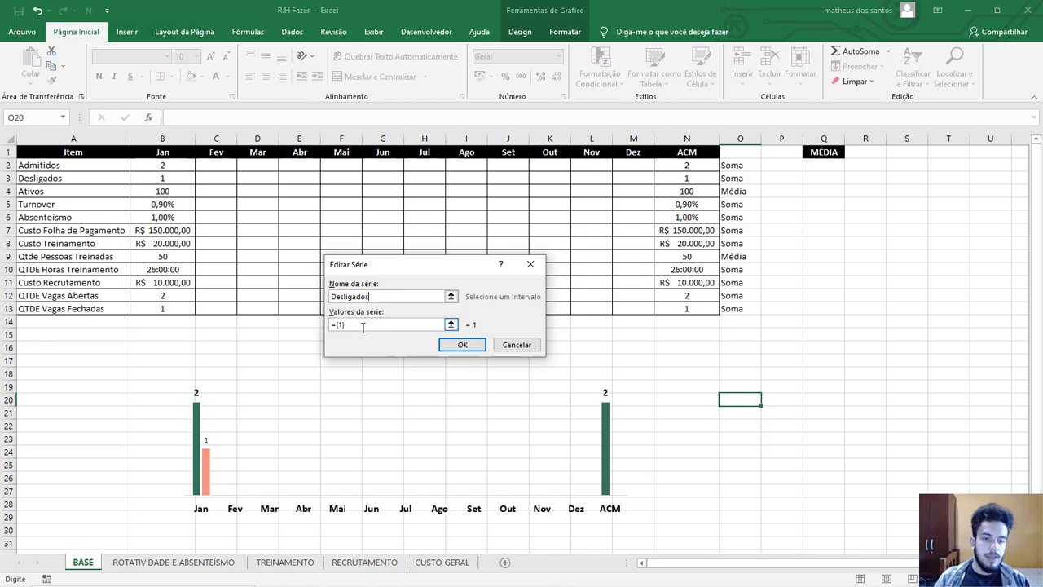
pyautogui.click(365, 327)
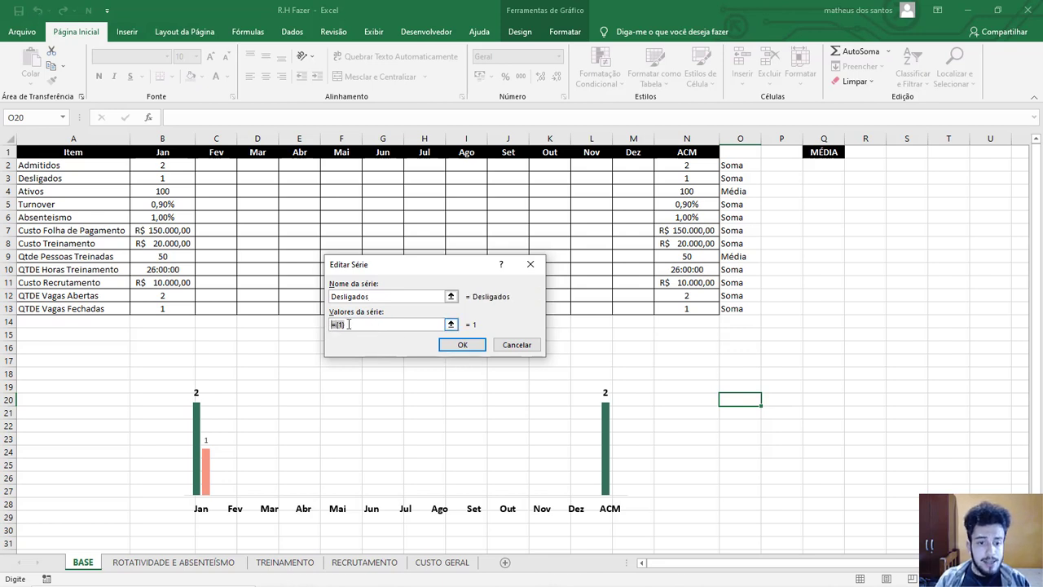
pyautogui.press('BackSpace')
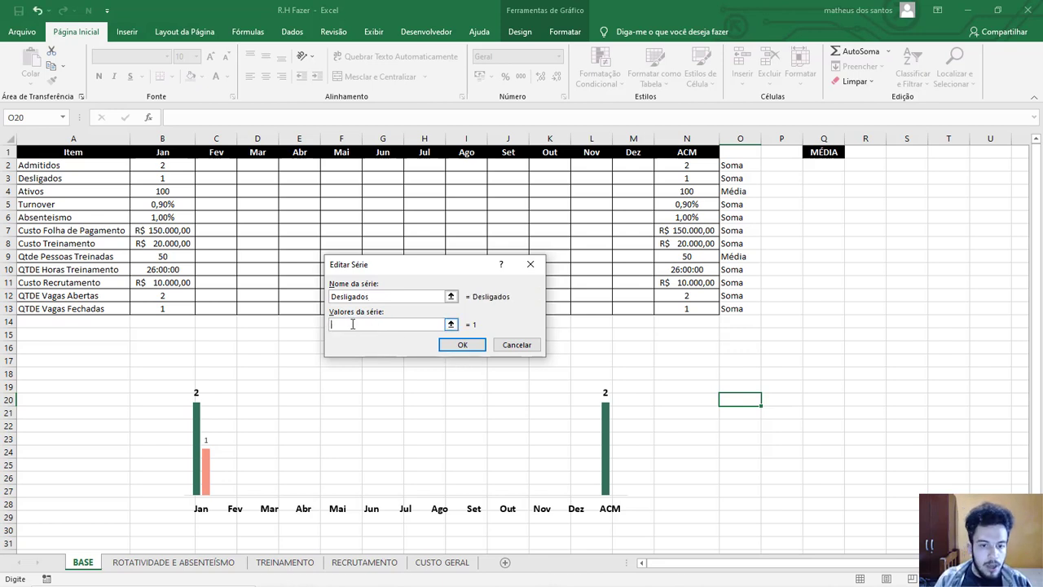
pyautogui.click(452, 324)
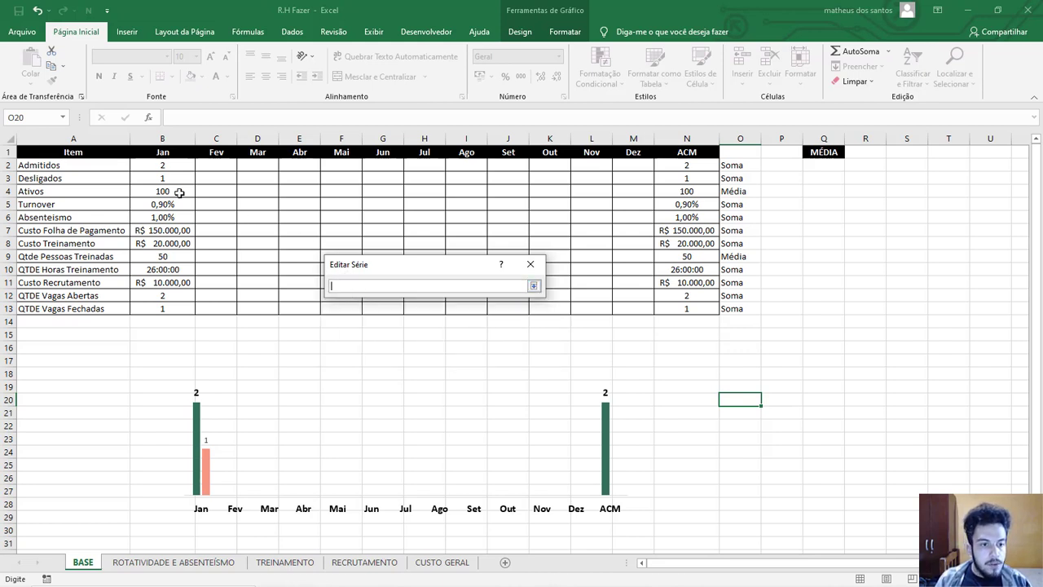
pyautogui.click(160, 178)
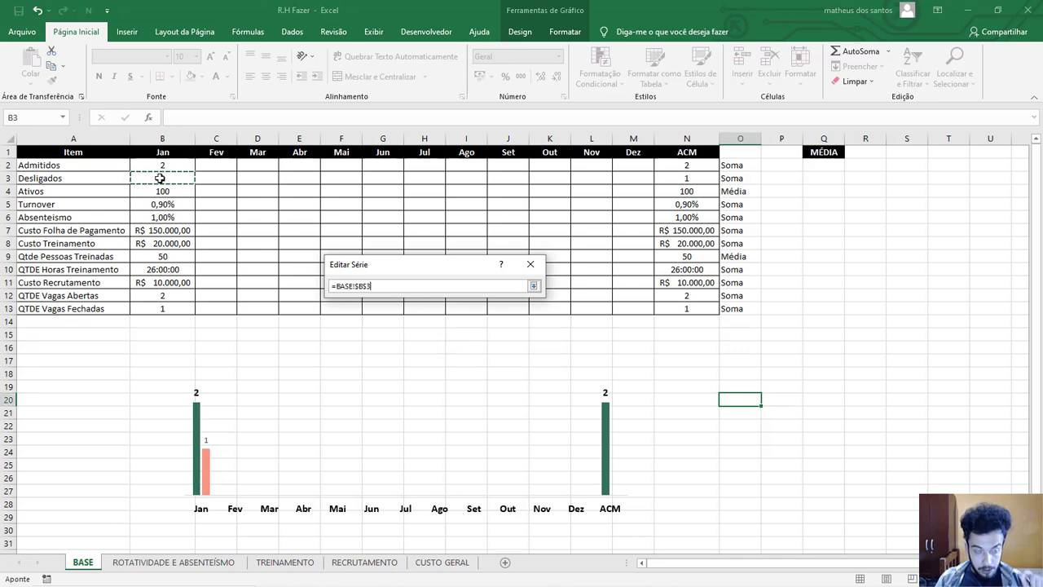
pyautogui.moveTo(159, 178); pyautogui.dragTo(691, 179)
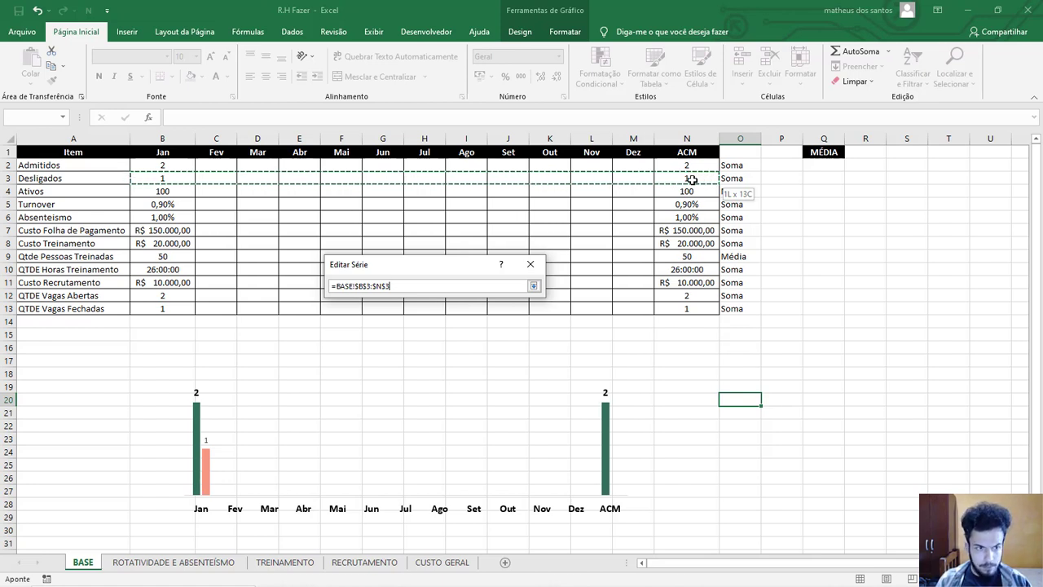
pyautogui.moveTo(692, 179); pyautogui.dragTo(691, 179)
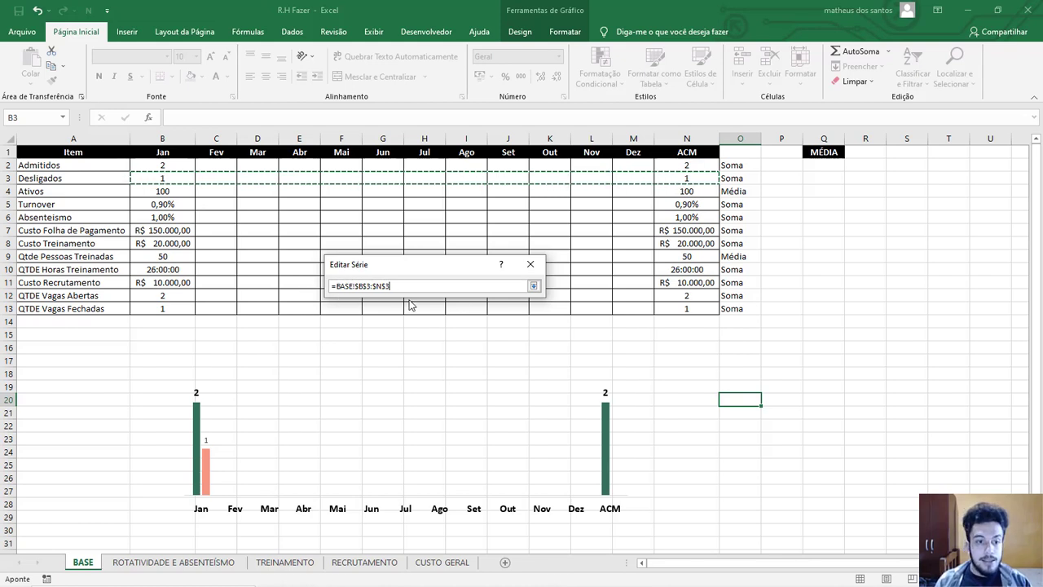
pyautogui.click(534, 285)
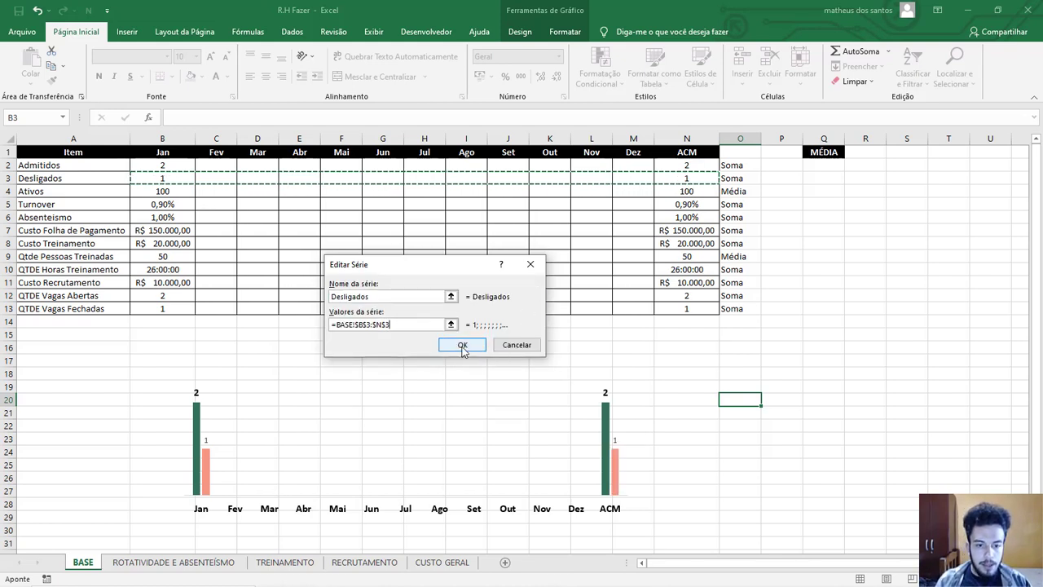
pyautogui.click(461, 345)
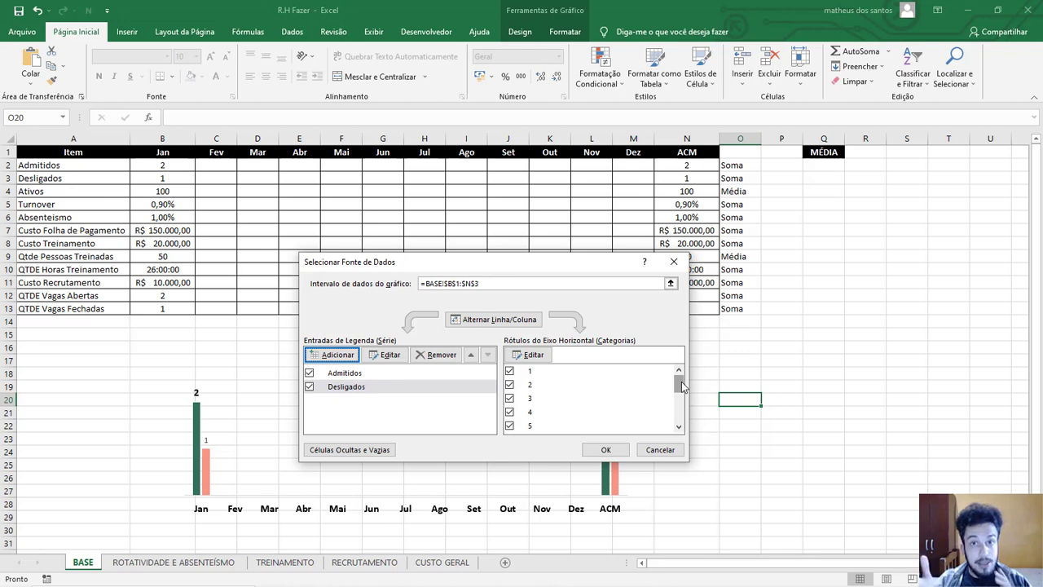
# - Set the horizontal axis labels of the Desligados series to =BASE!$B$1:$N$1
pyautogui.moveTo(682, 386); pyautogui.dragTo(689, 420)
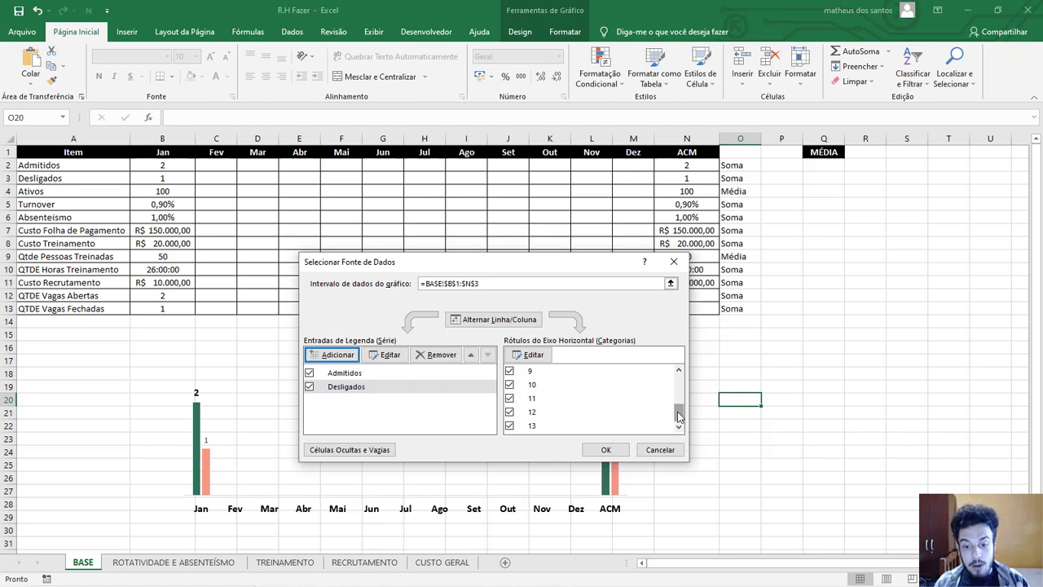
pyautogui.moveTo(676, 412)
pyautogui.mouseDown()
pyautogui.moveTo(618, 376)
pyautogui.moveTo(673, 397)
pyautogui.moveTo(683, 425)
pyautogui.mouseUp()
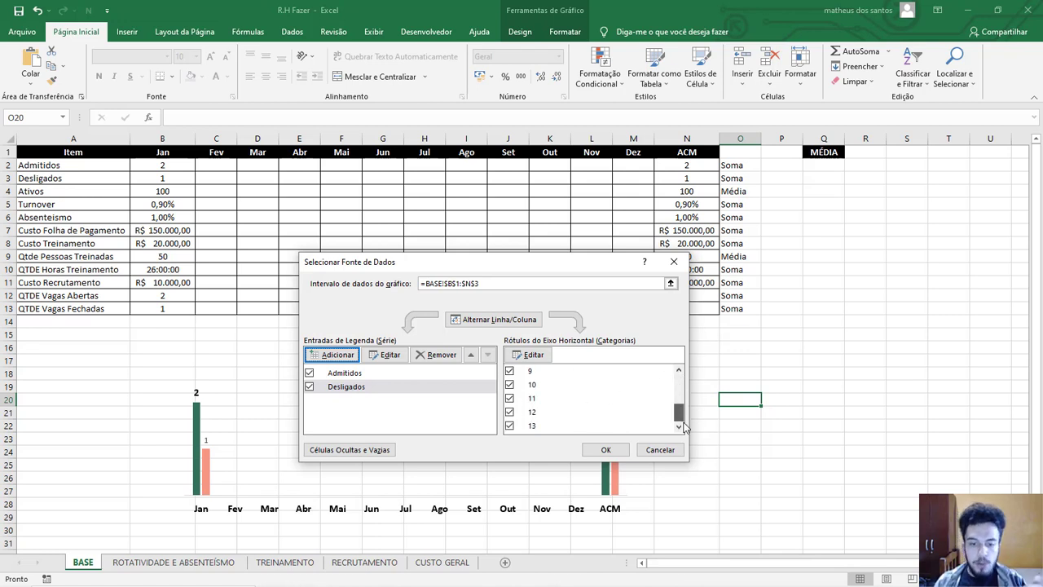
pyautogui.click(356, 375)
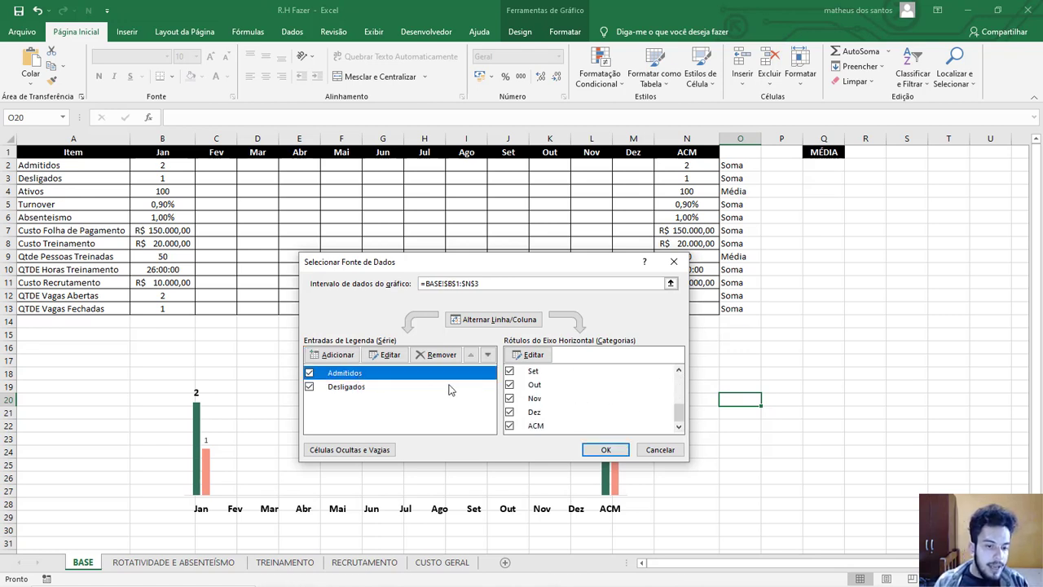
pyautogui.click(352, 391)
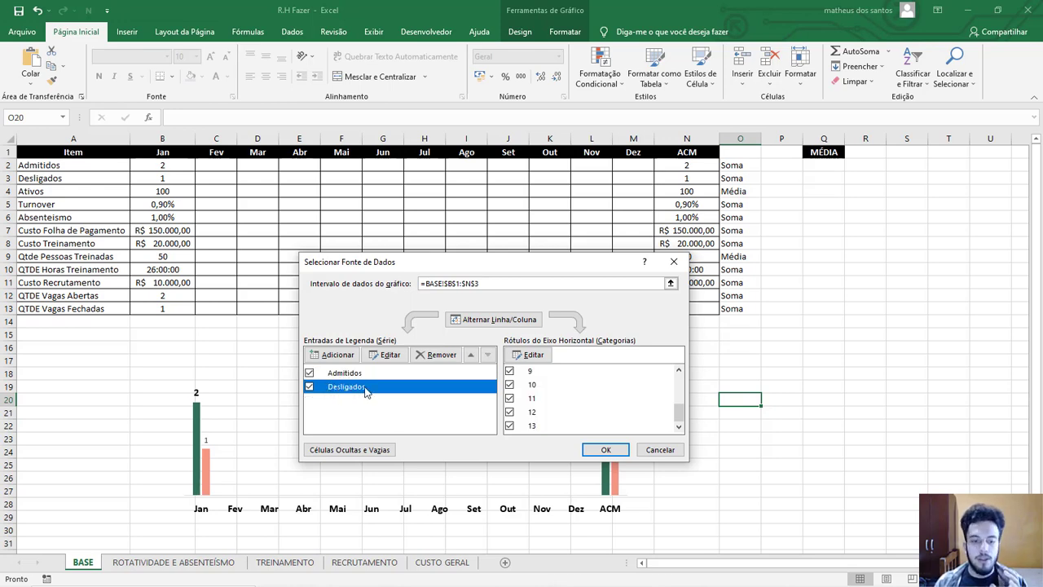
pyautogui.click(530, 355)
pyautogui.click(172, 158)
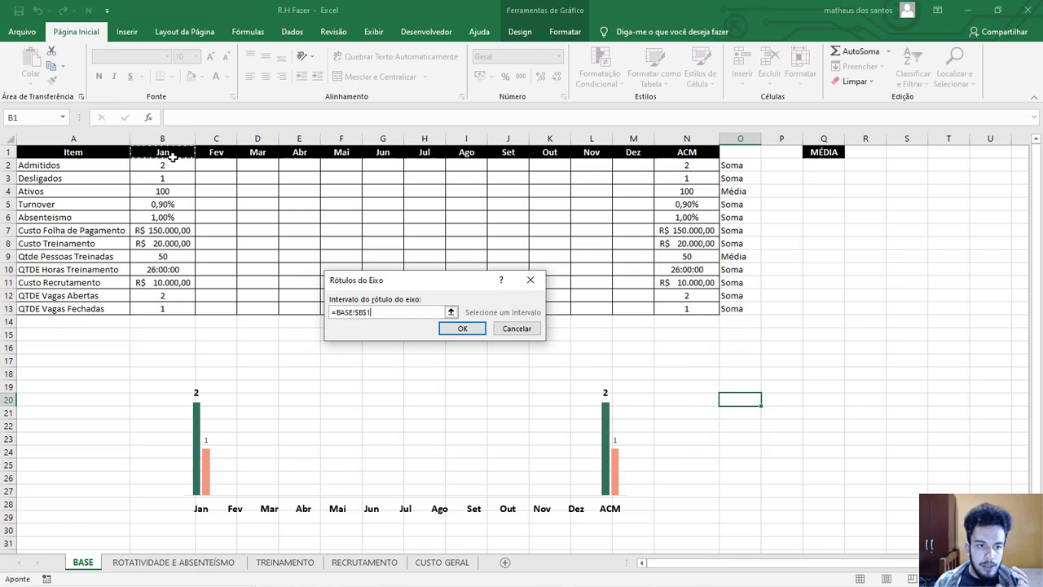
pyautogui.moveTo(173, 157); pyautogui.dragTo(716, 165)
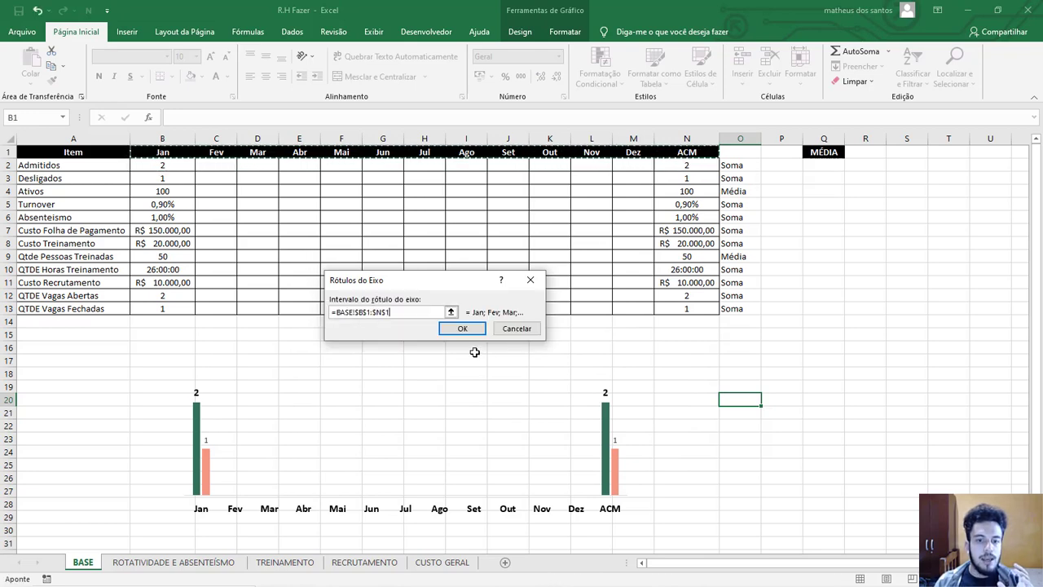
pyautogui.click(462, 327)
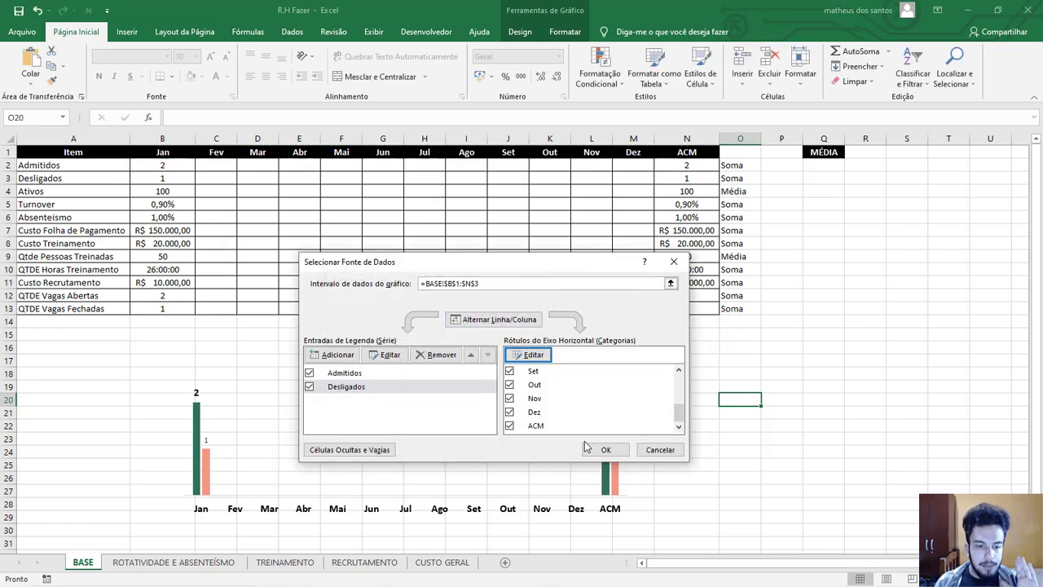
# - Accept the chart's hidden and empty cell settings and apply the data source changes
pyautogui.click(346, 450)
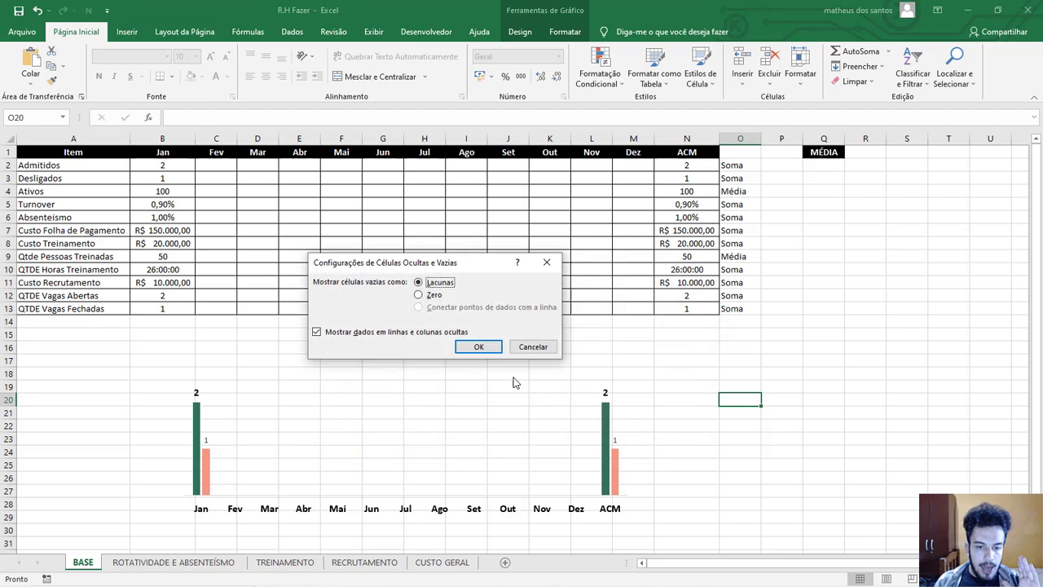
pyautogui.click(479, 346)
pyautogui.click(606, 450)
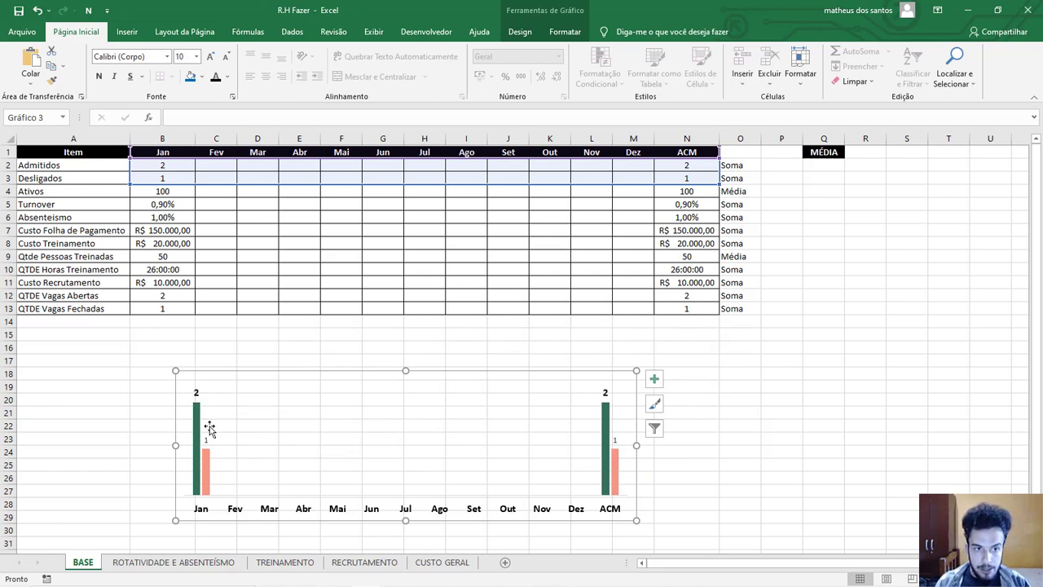
# - Format the data labels of the Desligados series as bold with font size 12
pyautogui.click(193, 395)
pyautogui.click(207, 440)
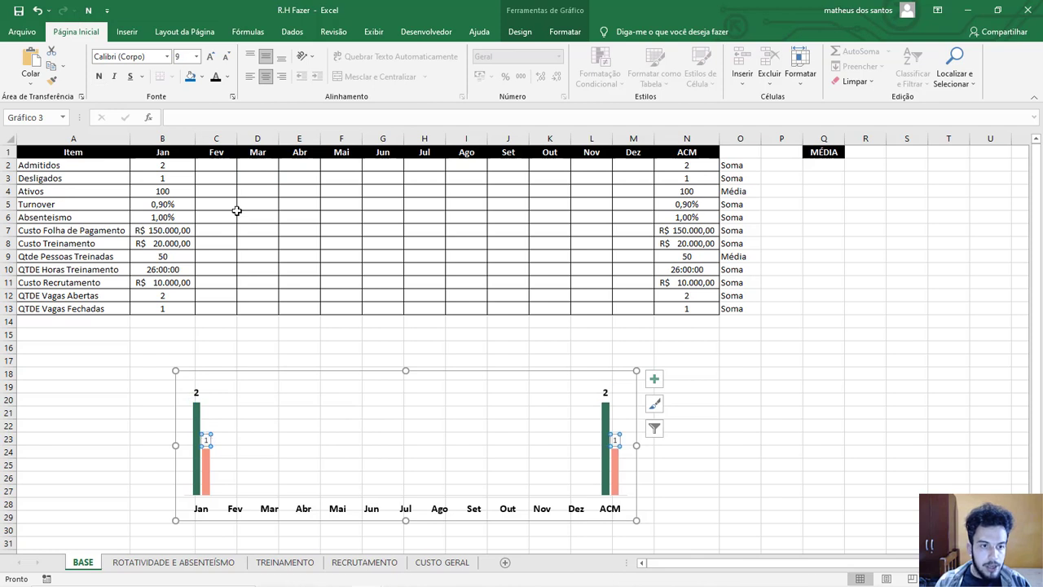
pyautogui.click(212, 58)
pyautogui.click(211, 57)
pyautogui.click(211, 57)
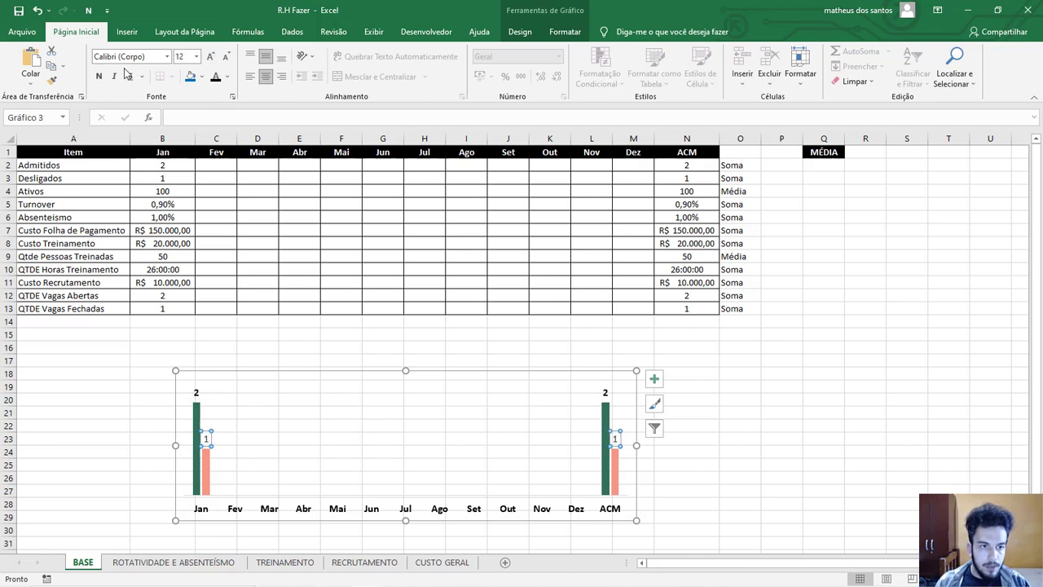
pyautogui.click(99, 76)
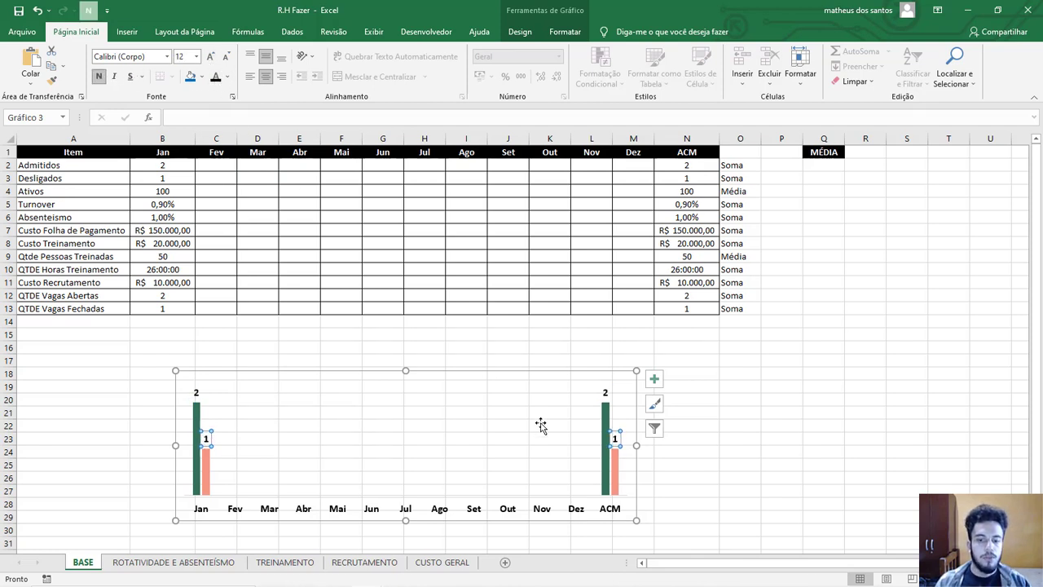
# - Fill the columns of the Desligados series with red
pyautogui.click(616, 464)
pyautogui.click(566, 32)
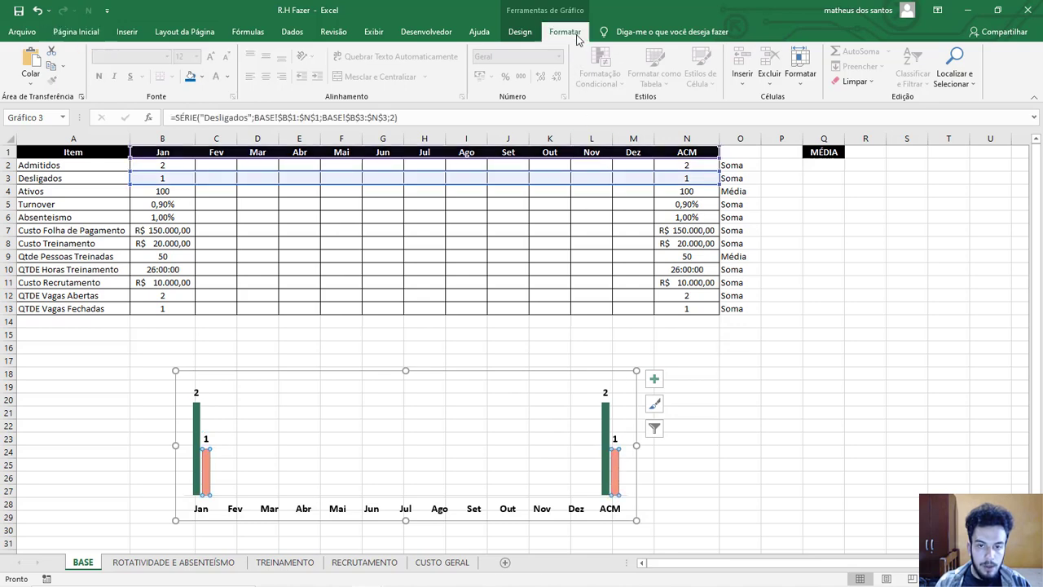
pyautogui.click(582, 54)
pyautogui.click(526, 168)
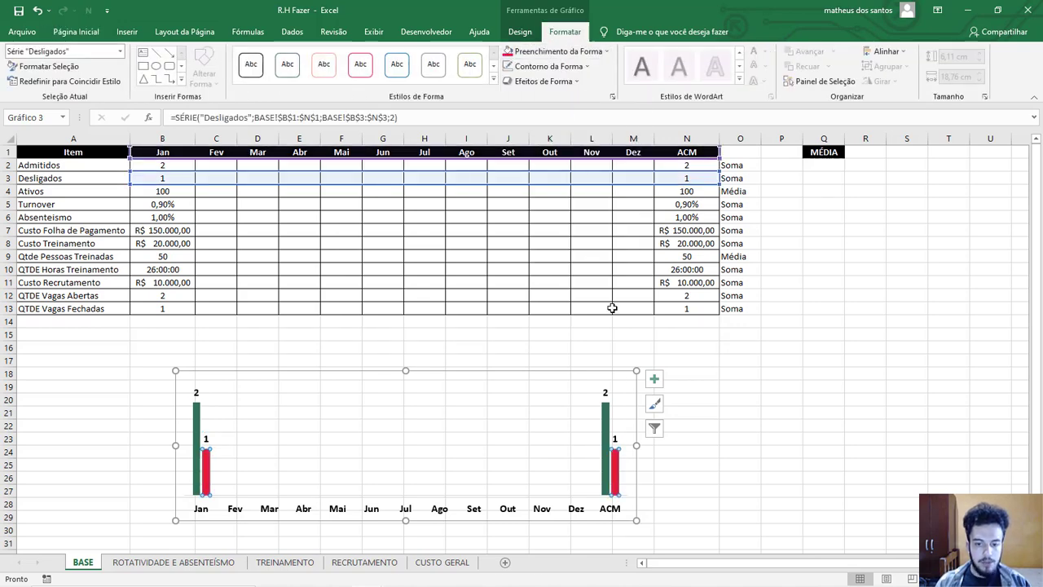
# - Add a legend to the chart and place it with the Parte Superior option
pyautogui.click(748, 411)
pyautogui.click(595, 372)
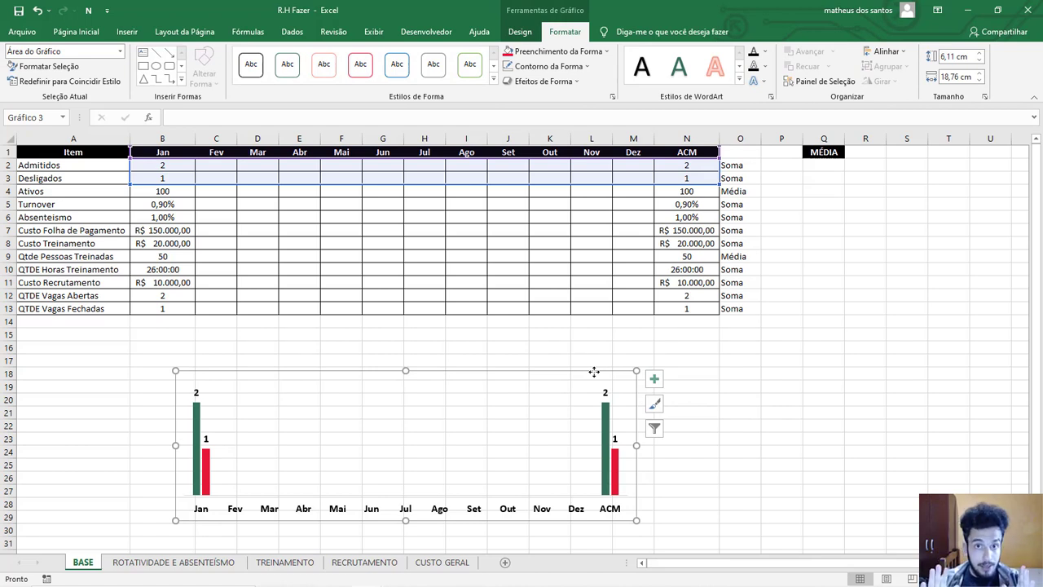
pyautogui.click(612, 359)
pyautogui.click(595, 370)
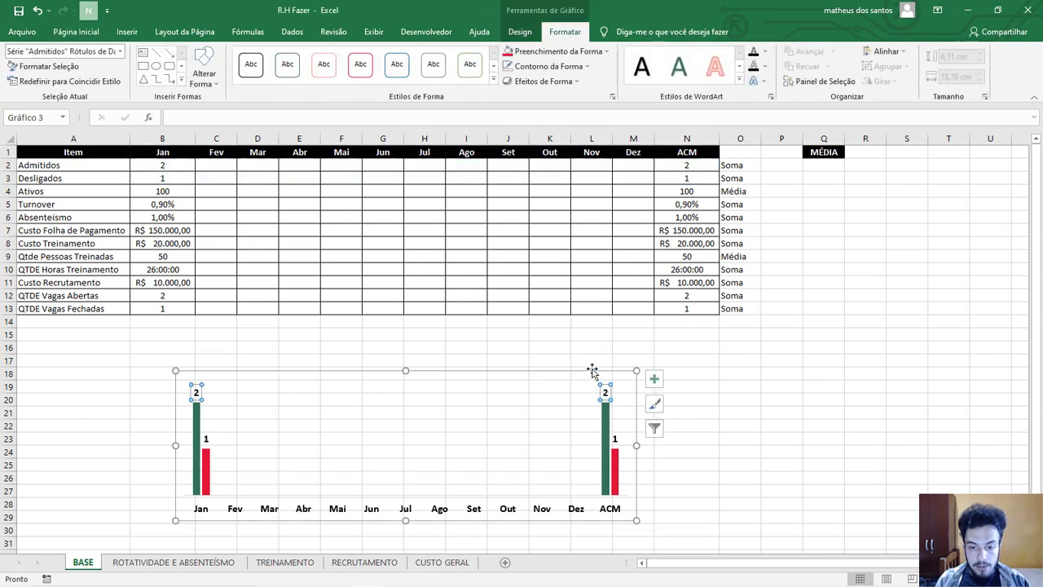
pyautogui.click(655, 379)
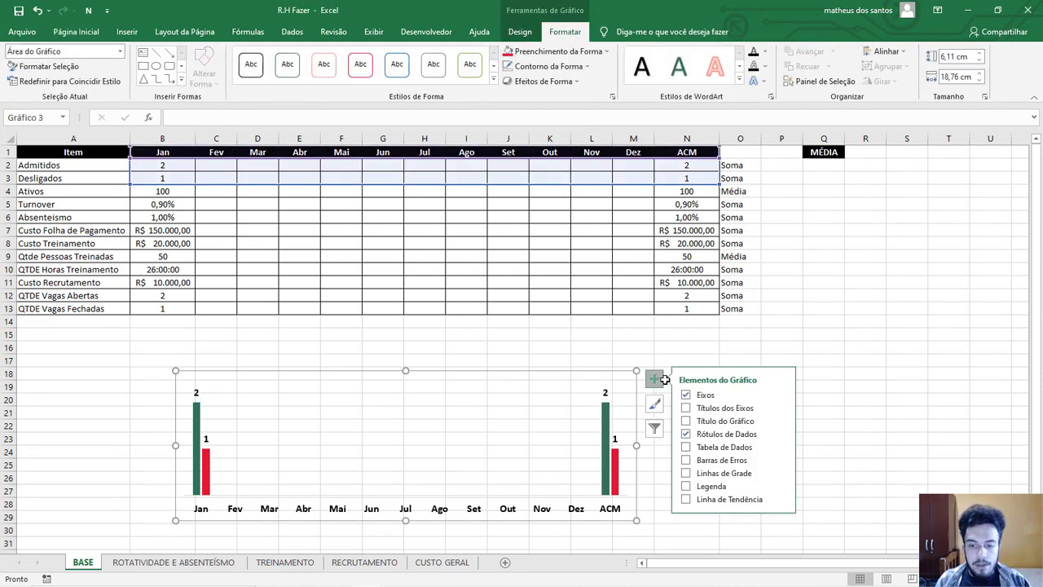
pyautogui.click(686, 486)
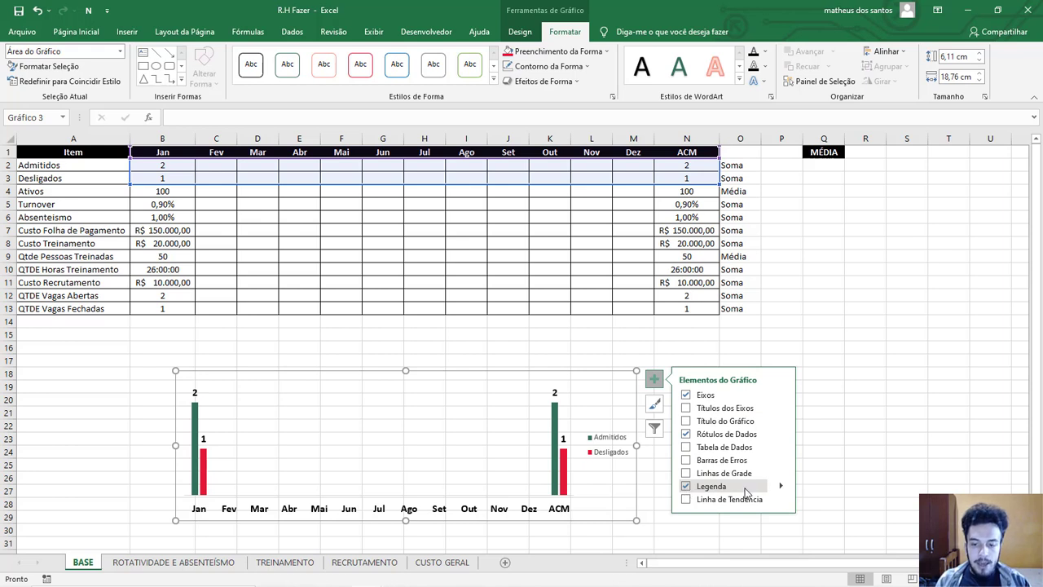
pyautogui.click(781, 487)
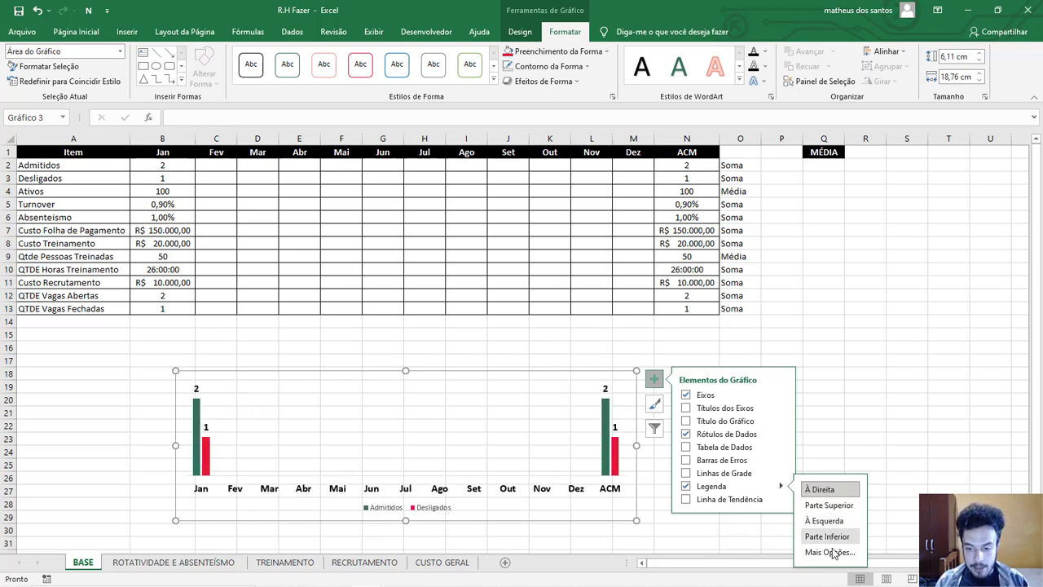
pyautogui.click(829, 506)
pyautogui.click(521, 337)
# - Format the chart legend's text as bold with font size 12
pyautogui.click(387, 382)
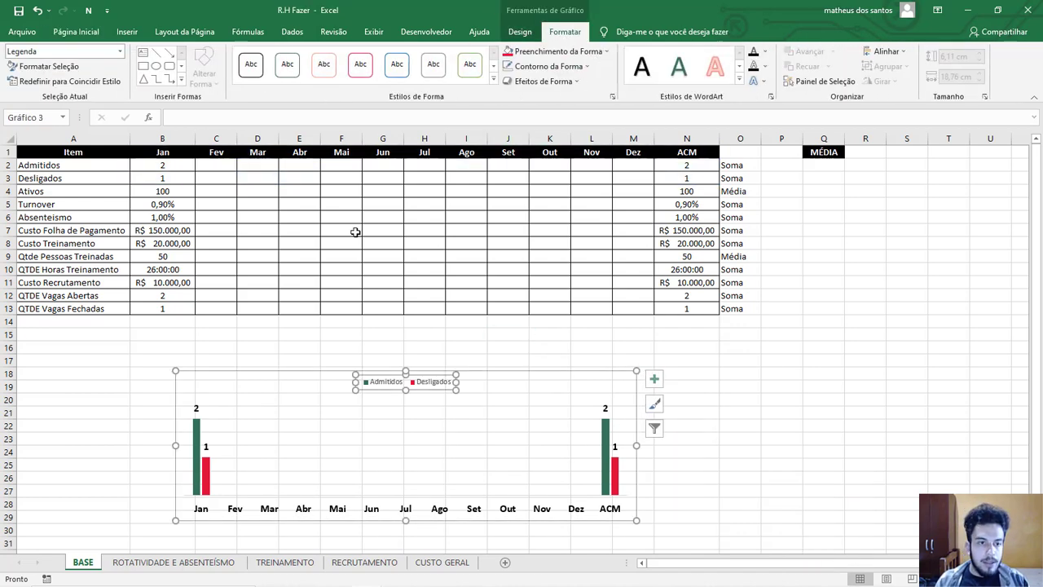
pyautogui.click(76, 31)
pyautogui.click(211, 57)
pyautogui.click(210, 56)
pyautogui.click(210, 56)
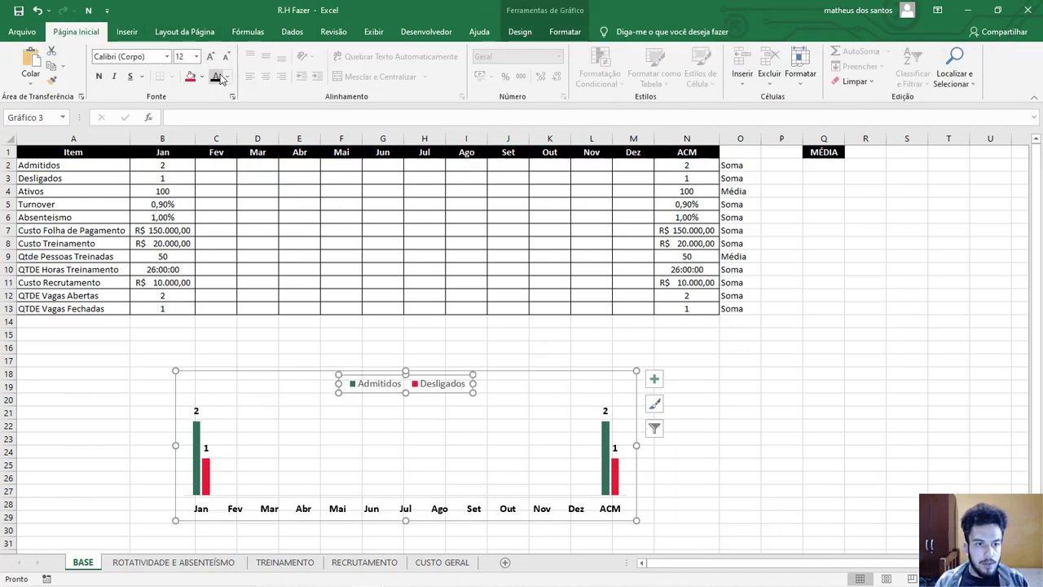
pyautogui.click(99, 76)
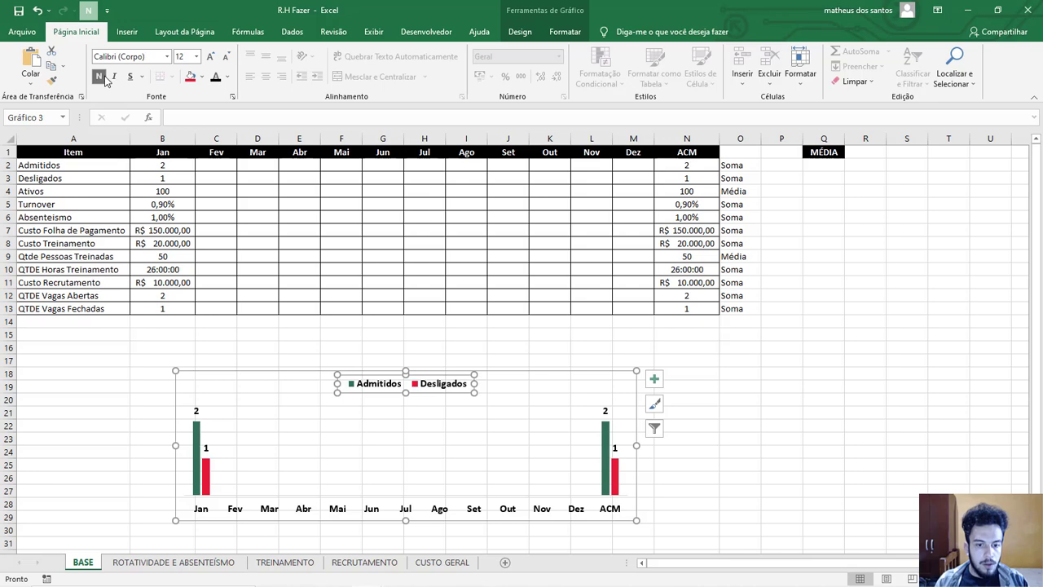
# - Cut the chart from the BASE sheet and paste it below the panels on the ROTATIVIDADE E ABSENTEÍSMO sheet
pyautogui.click(484, 372)
pyautogui.press('Delete')
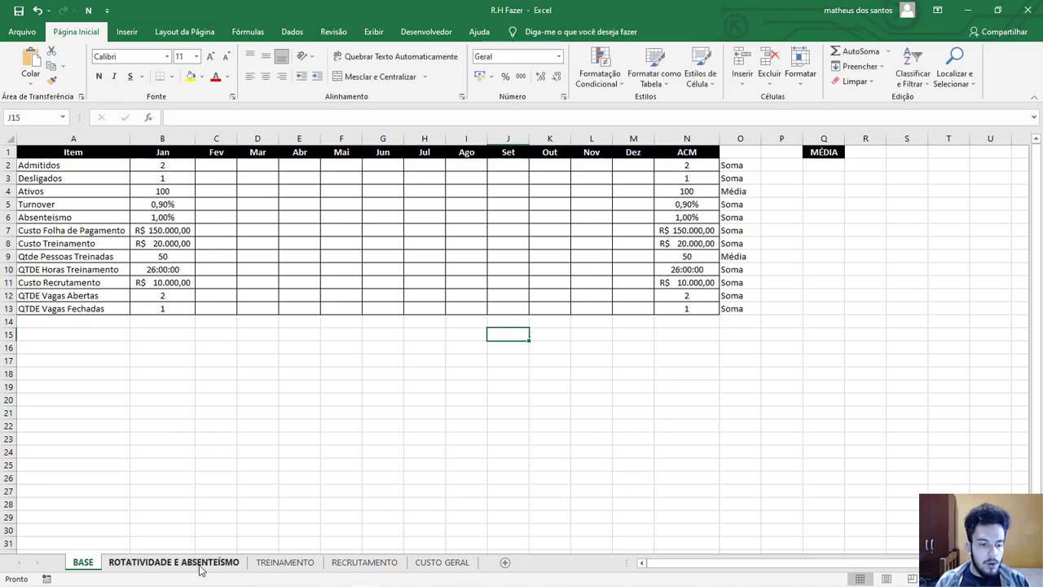
pyautogui.click(174, 563)
pyautogui.scroll(-6, 342, 457)
pyautogui.hotkey('ctrl', 'v')
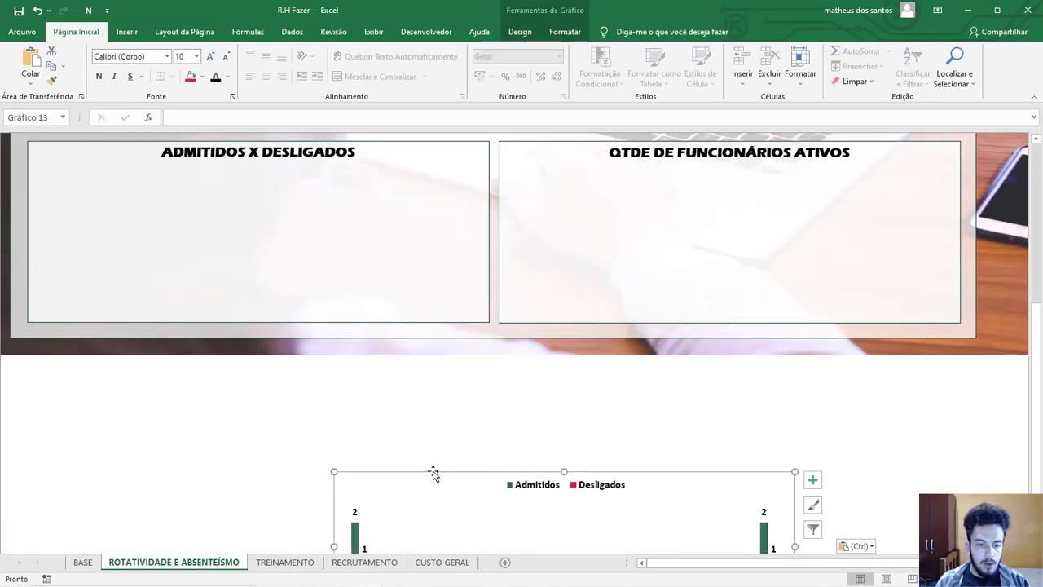
# - Move the pasted chart into the ADMITIDOS X DESLIGADOS panel and align it with the panel's edges
pyautogui.moveTo(434, 474); pyautogui.dragTo(135, 176)
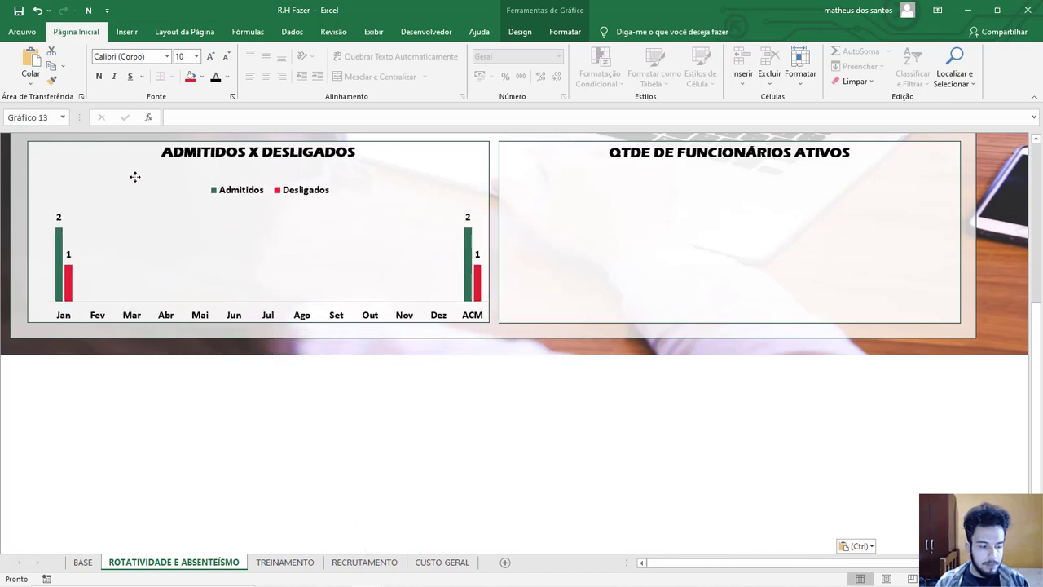
pyautogui.click(281, 400)
pyautogui.scroll(4, 277, 405)
pyautogui.click(309, 401)
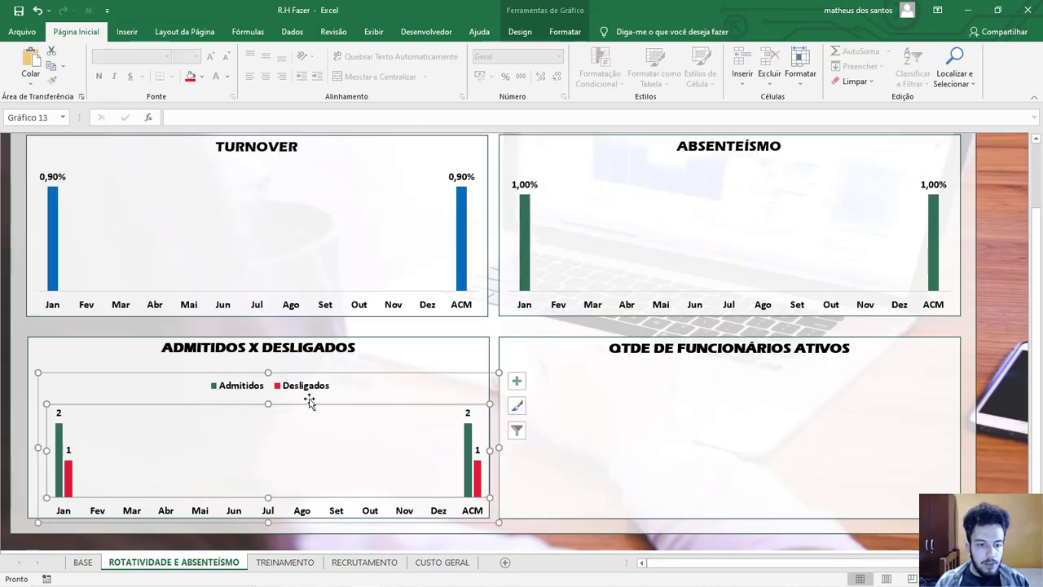
pyautogui.click(330, 371)
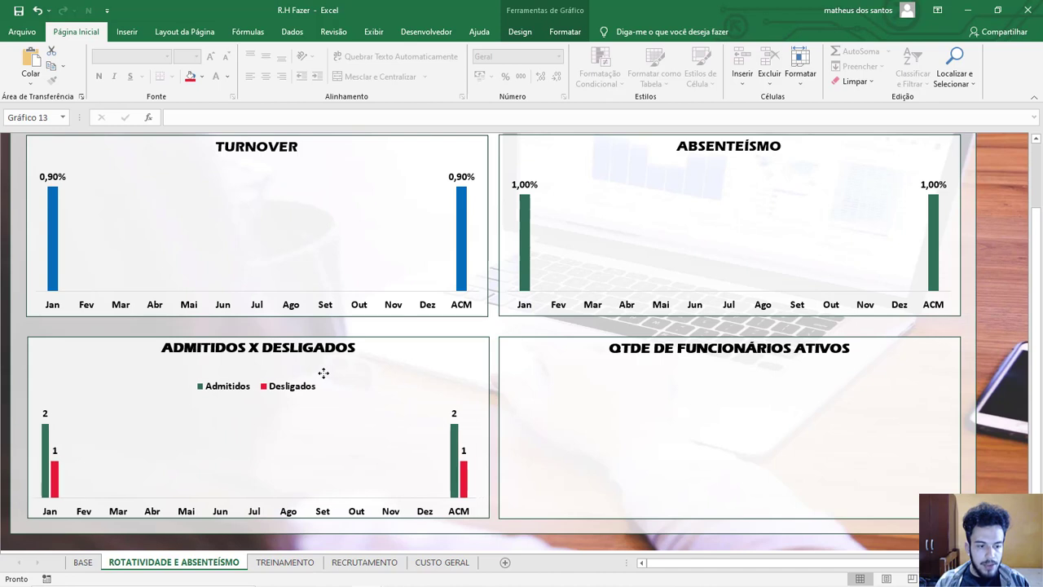
pyautogui.click(324, 373)
pyautogui.moveTo(324, 373); pyautogui.dragTo(327, 367)
pyautogui.scroll(-2, 459, 445)
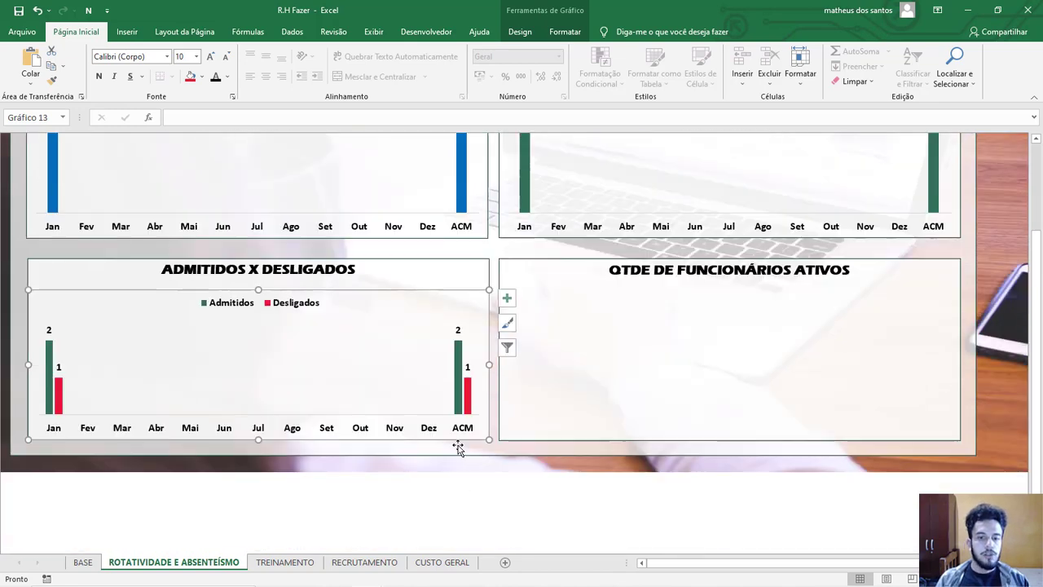
pyautogui.click(478, 524)
pyautogui.scroll(3, 480, 528)
pyautogui.scroll(-2, 480, 527)
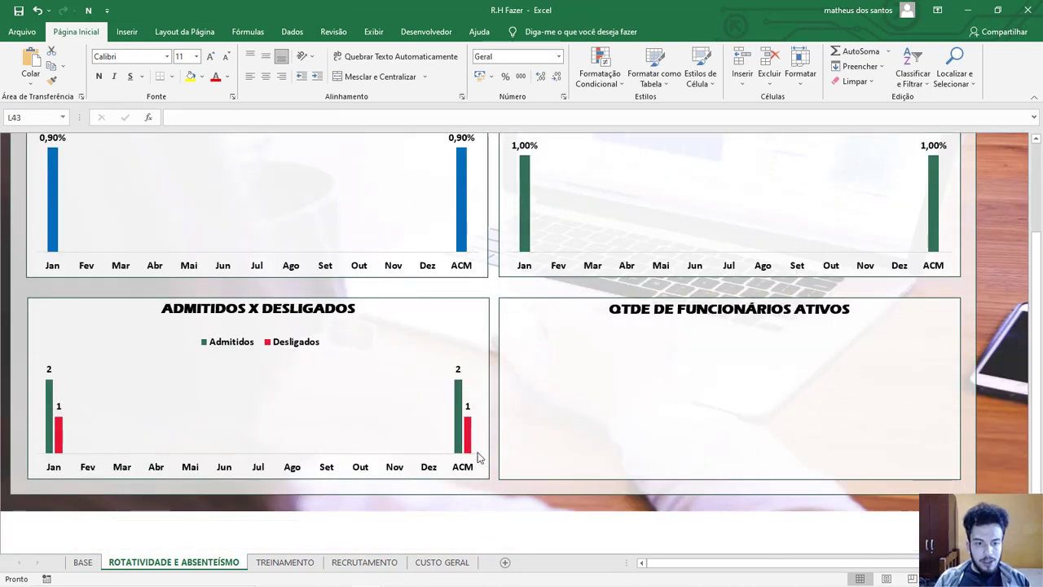
pyautogui.scroll(2, 477, 436)
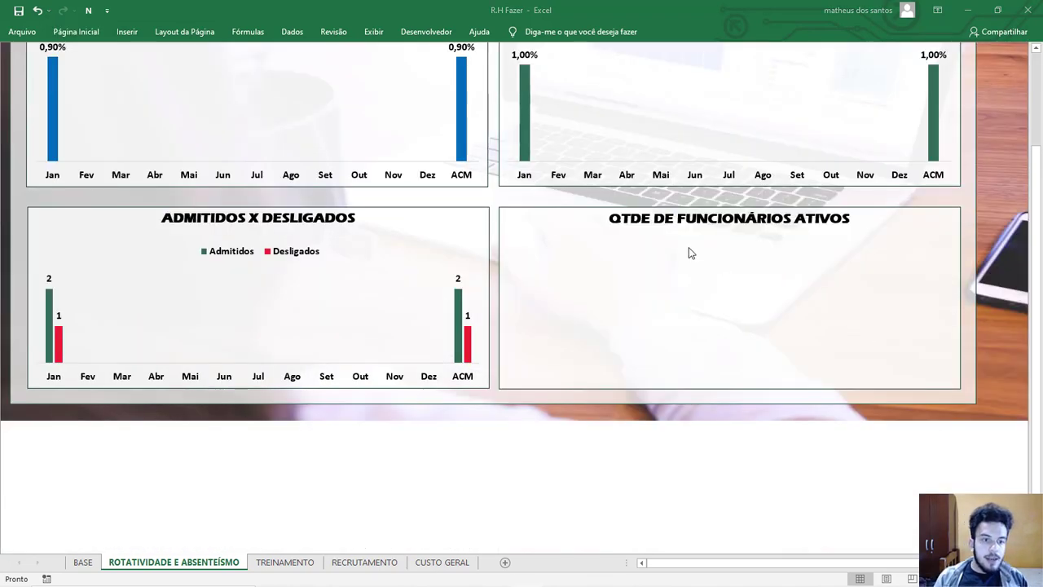
pyautogui.click(525, 451)
pyautogui.scroll(2, 522, 454)
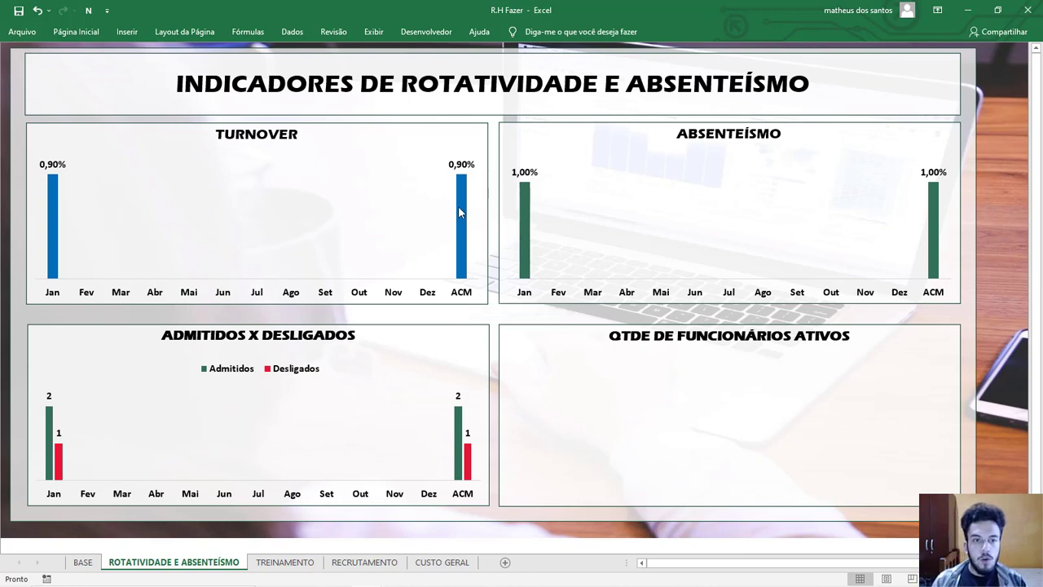
# - Copy the ABSENTEÍSMO chart to the BASE sheet and position the copy below the data table
pyautogui.click(541, 222)
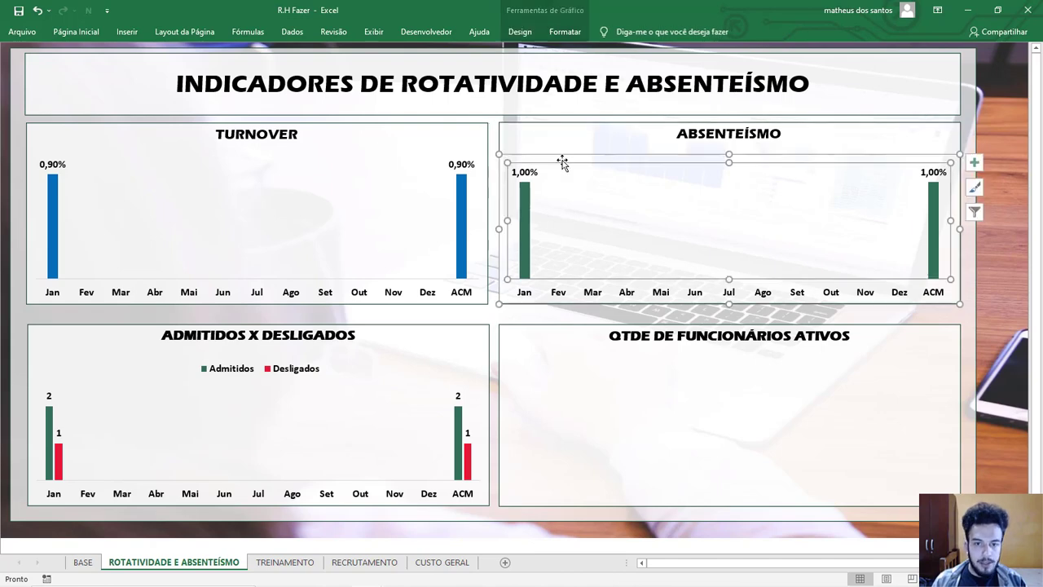
pyautogui.click(564, 156)
pyautogui.click(82, 561)
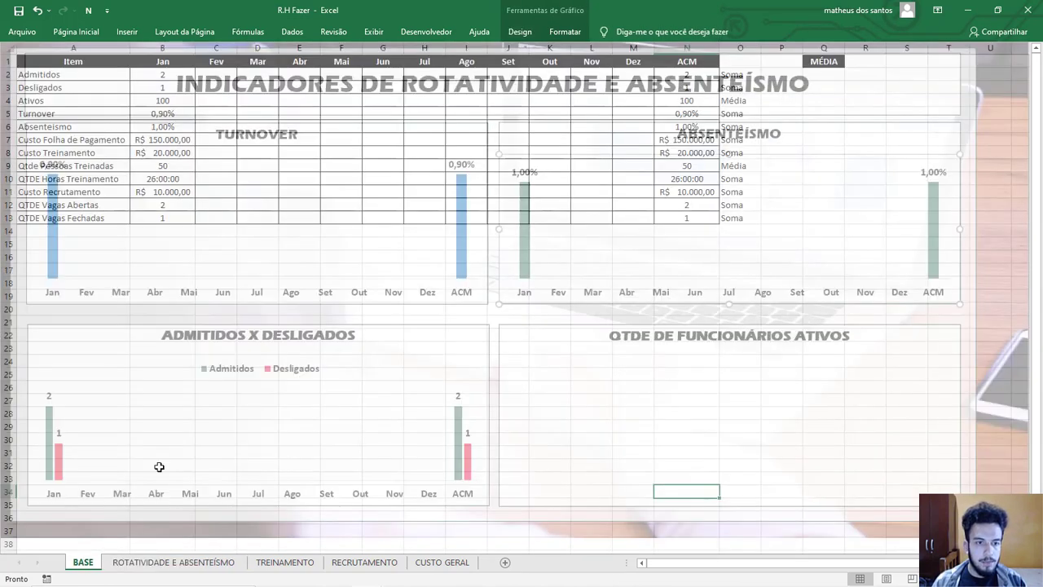
pyautogui.click(268, 388)
pyautogui.hotkey('ctrl', 'v')
pyautogui.moveTo(308, 323); pyautogui.dragTo(282, 274)
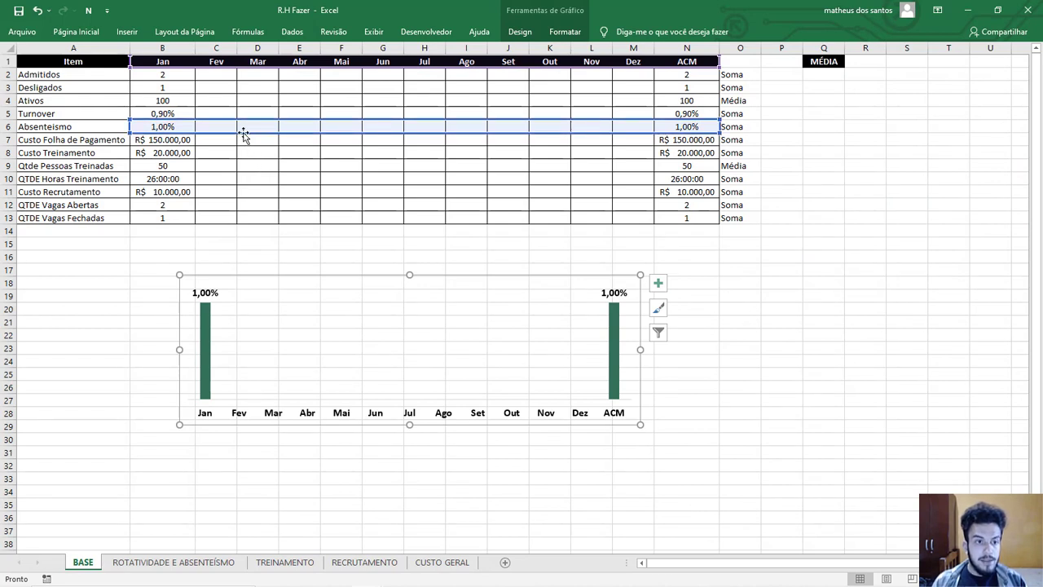
# - Shift the copied chart's value range from the Absenteísmo row to the Ativos row
pyautogui.moveTo(242, 135); pyautogui.dragTo(252, 107)
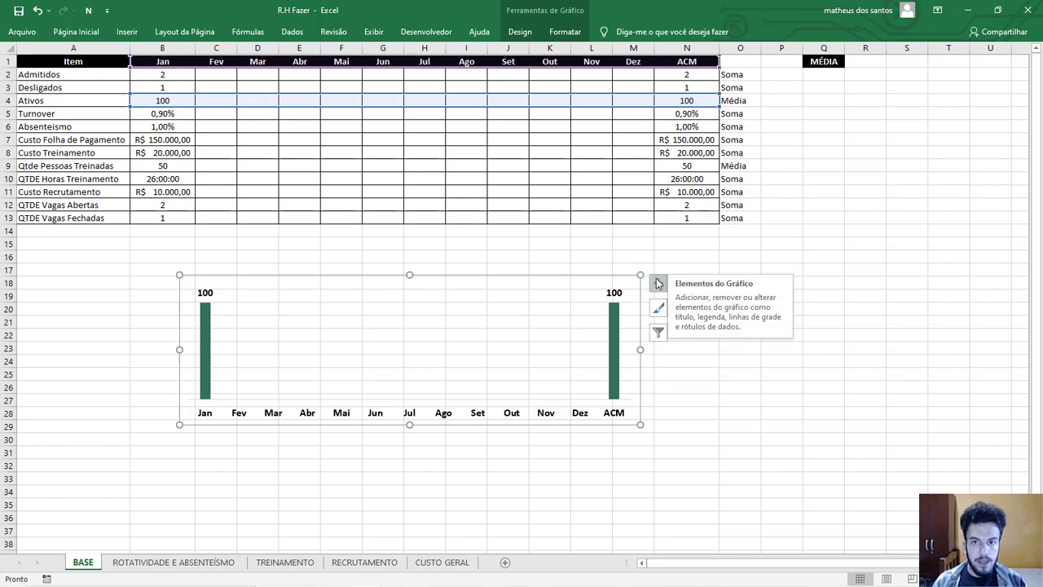
pyautogui.click(715, 272)
pyautogui.click(596, 283)
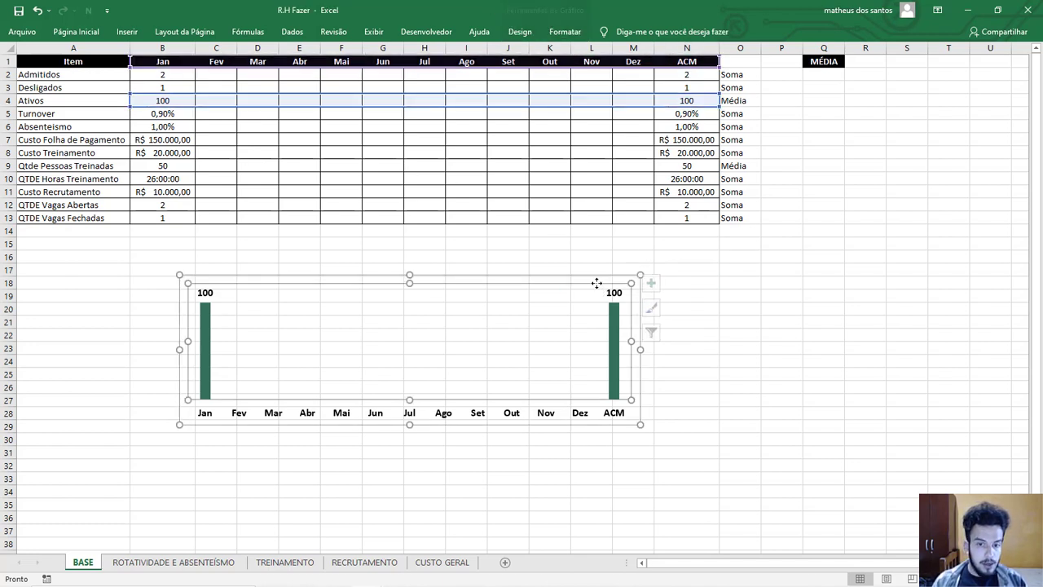
# - Edit the chart's horizontal axis labels to use only Jan through Dez, =BASE!$B$1:$M$1
pyautogui.click(591, 277)
pyautogui.rightClick(592, 277)
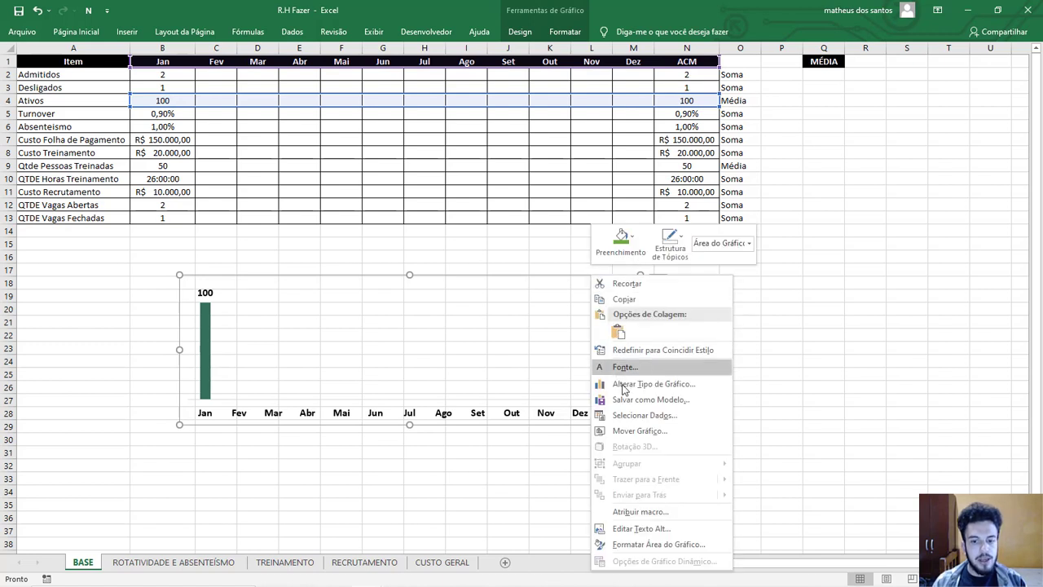
pyautogui.click(624, 414)
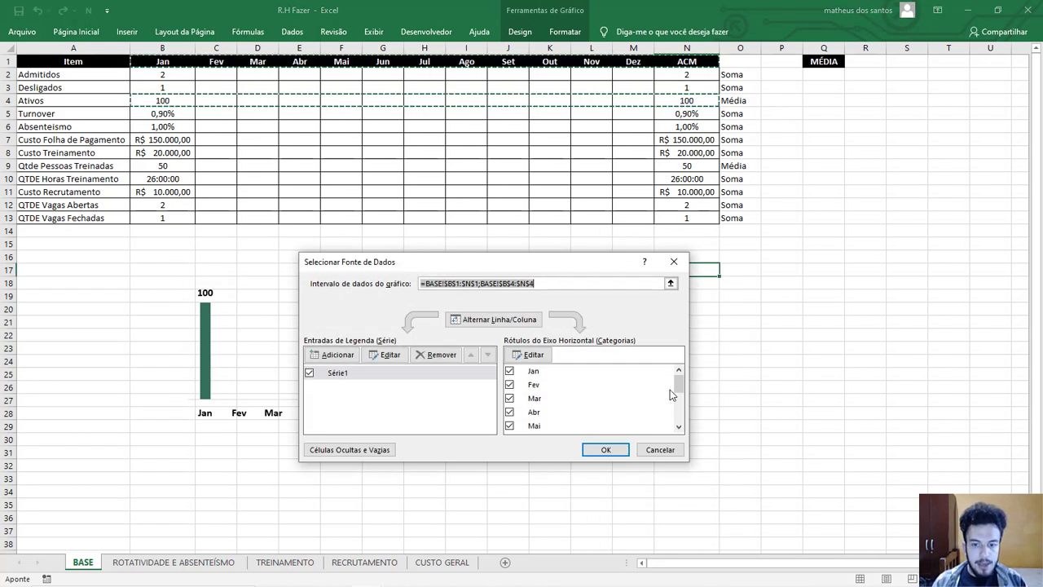
pyautogui.scroll(-3, 670, 391)
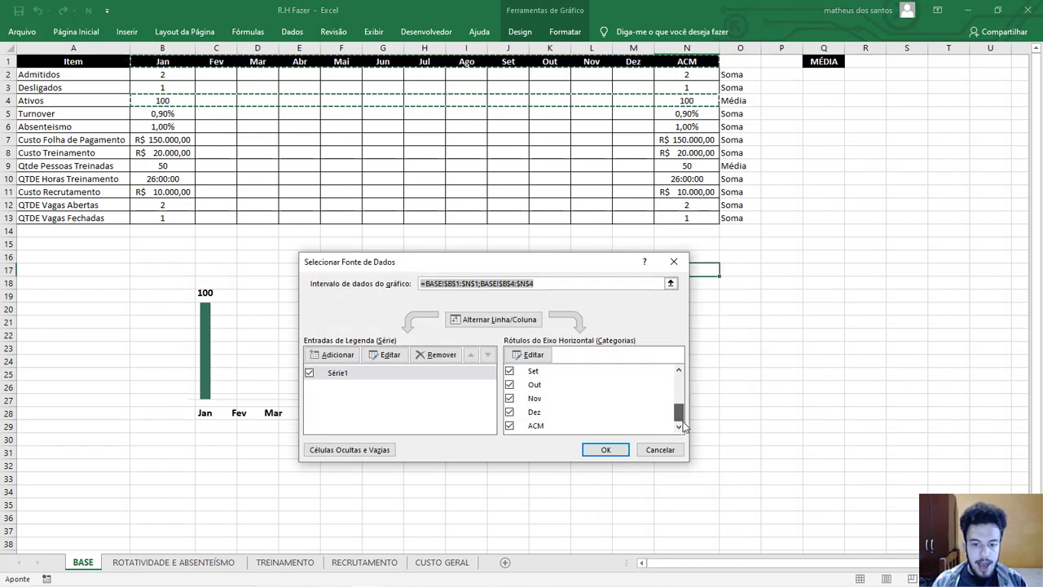
pyautogui.click(536, 357)
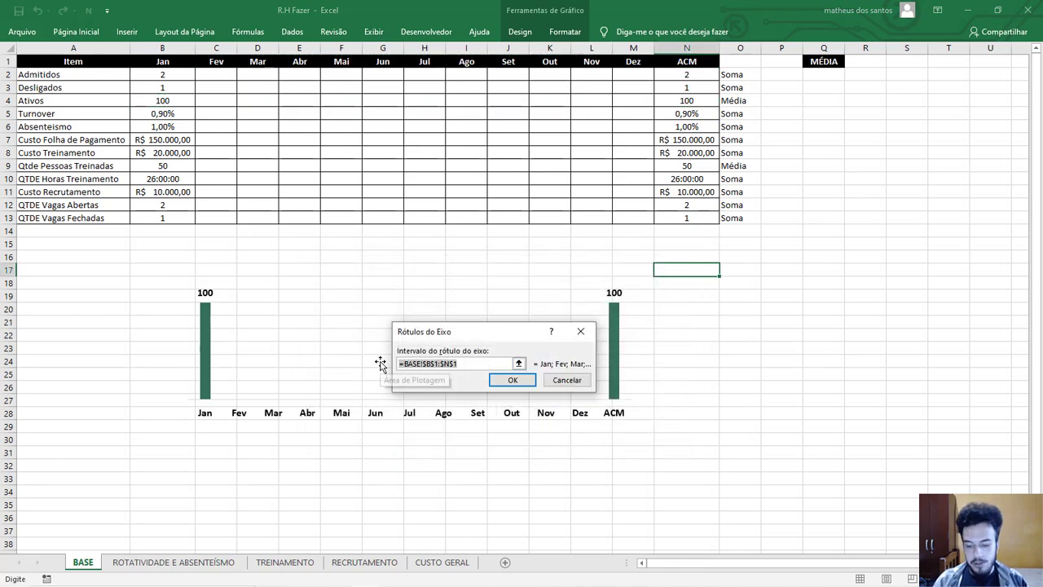
pyautogui.press('BackSpace')
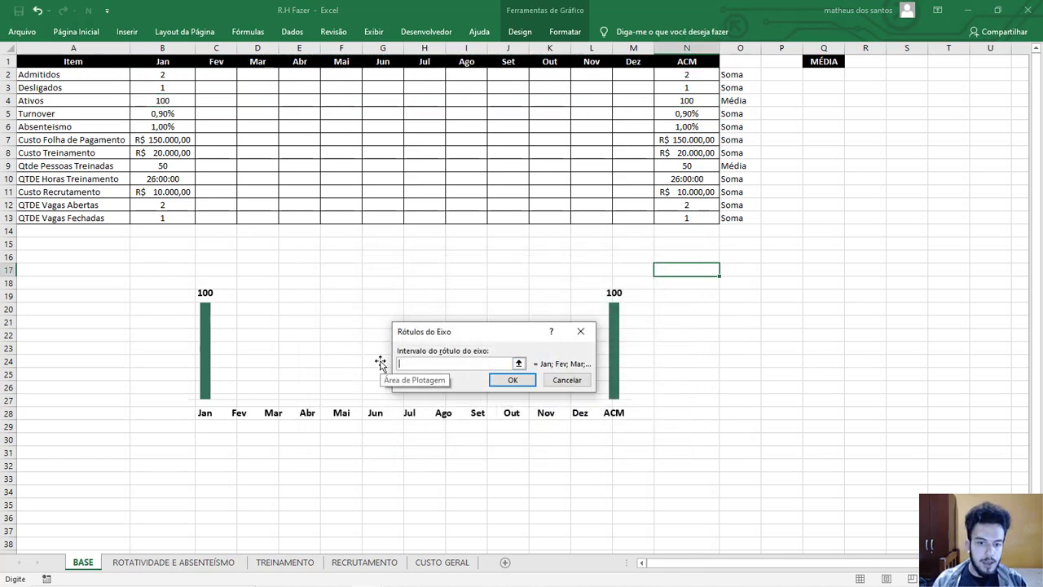
pyautogui.click(519, 364)
pyautogui.moveTo(168, 62); pyautogui.dragTo(633, 65)
pyautogui.click(584, 353)
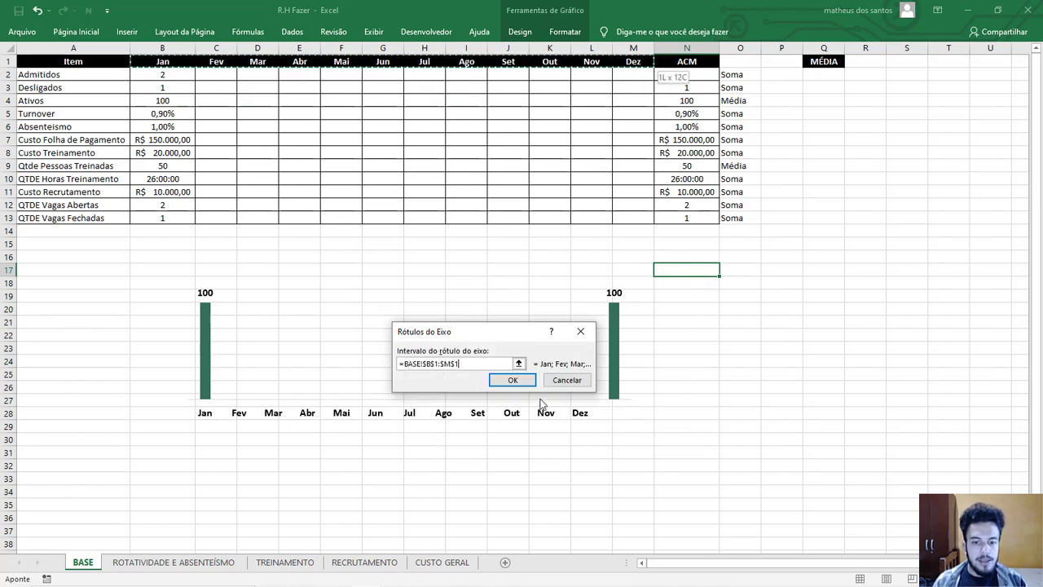
pyautogui.click(538, 379)
# - Append the MÉDIA cell to the axis label range, making it =BASE!$B$1:$M$1;BASE!$Q$1, and apply the data source changes
pyautogui.moveTo(559, 265); pyautogui.dragTo(306, 212)
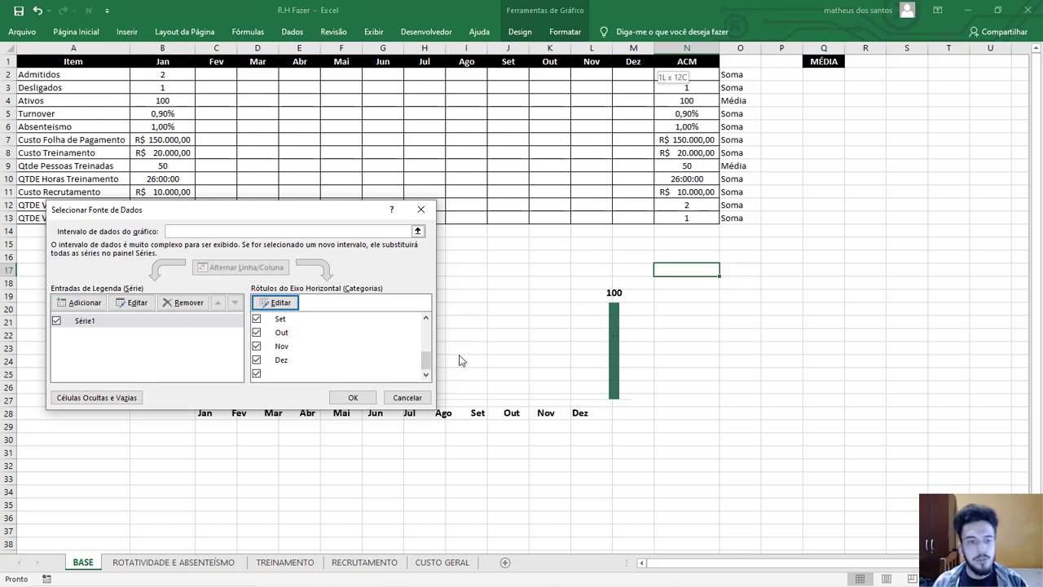
pyautogui.click(279, 306)
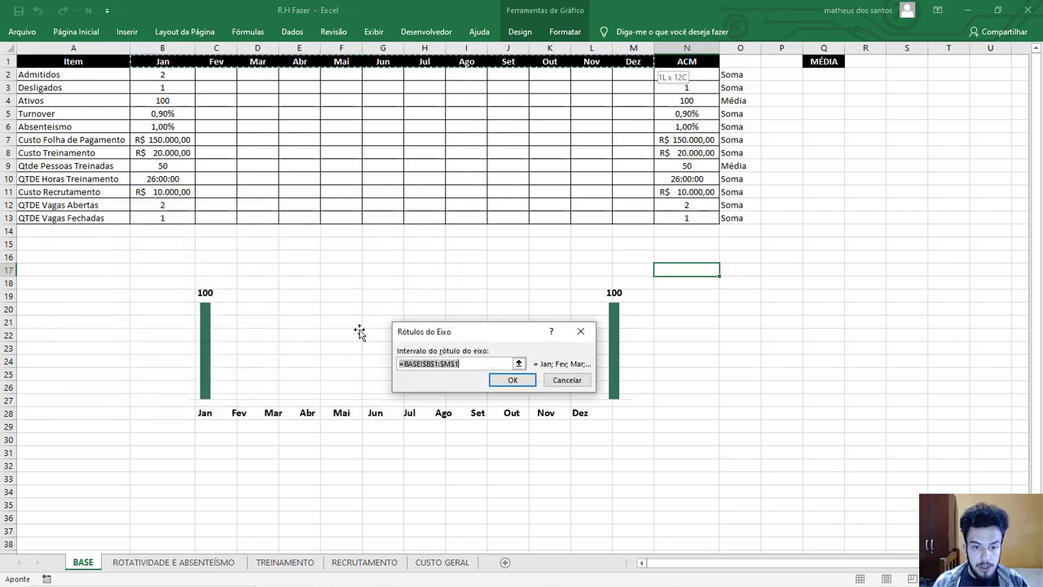
pyautogui.click(471, 364)
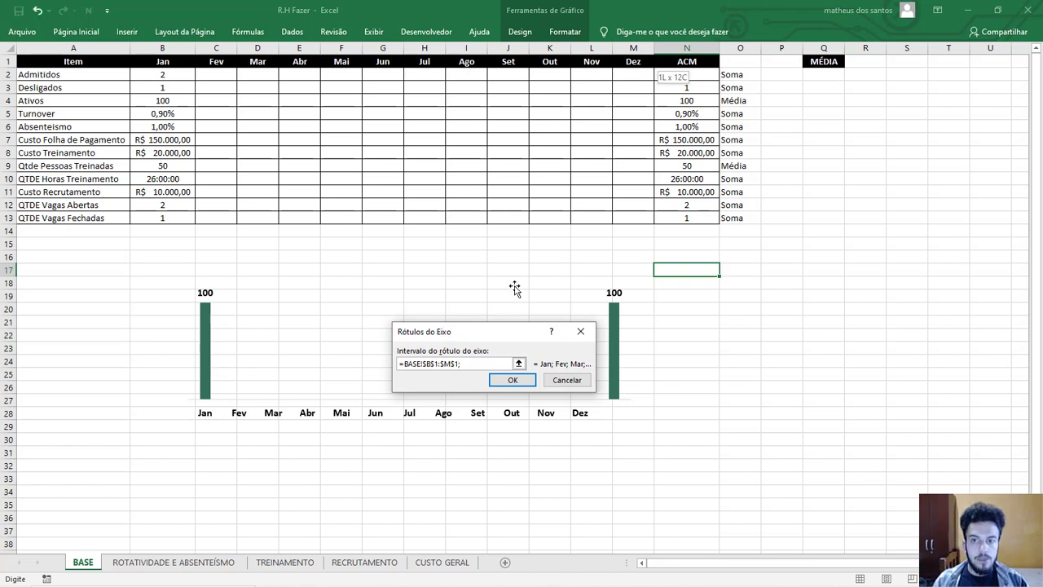
pyautogui.write(';')
pyautogui.click(825, 61)
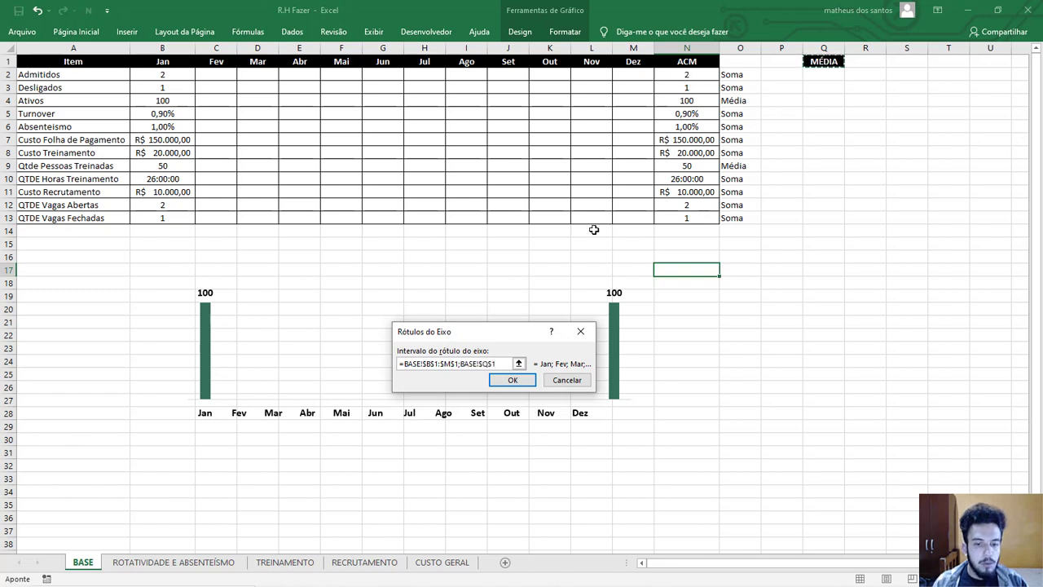
pyautogui.click(512, 379)
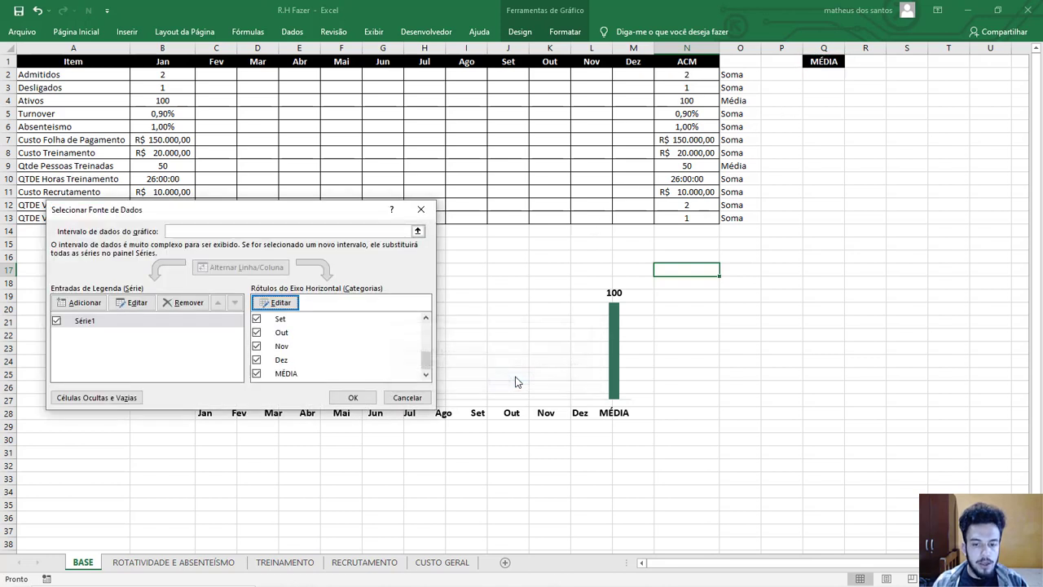
pyautogui.click(350, 398)
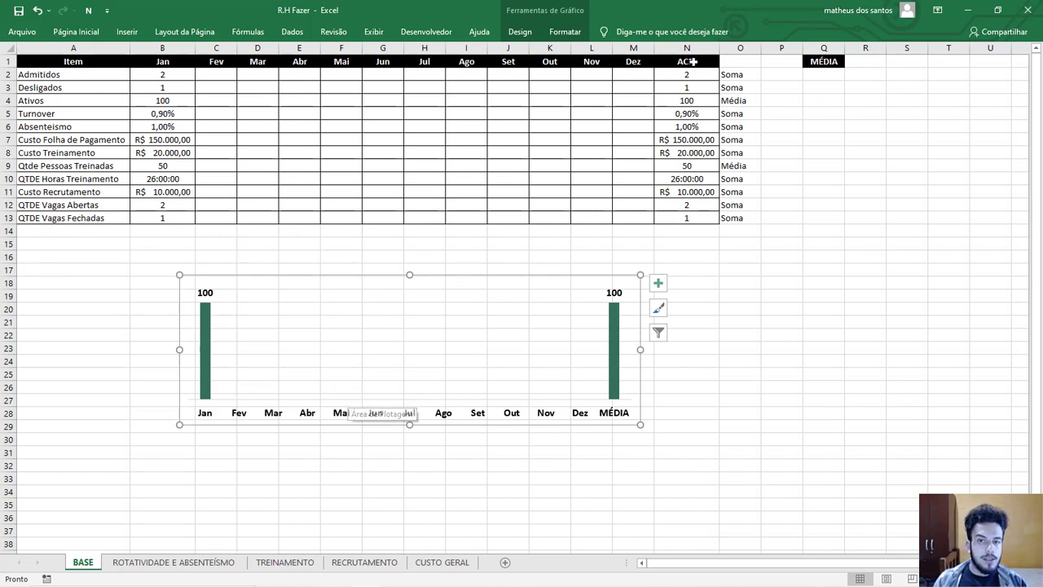
# - Check in the chart's hidden and empty cells settings that data in hidden rows and columns is shown
pyautogui.rightClick(599, 278)
pyautogui.click(627, 417)
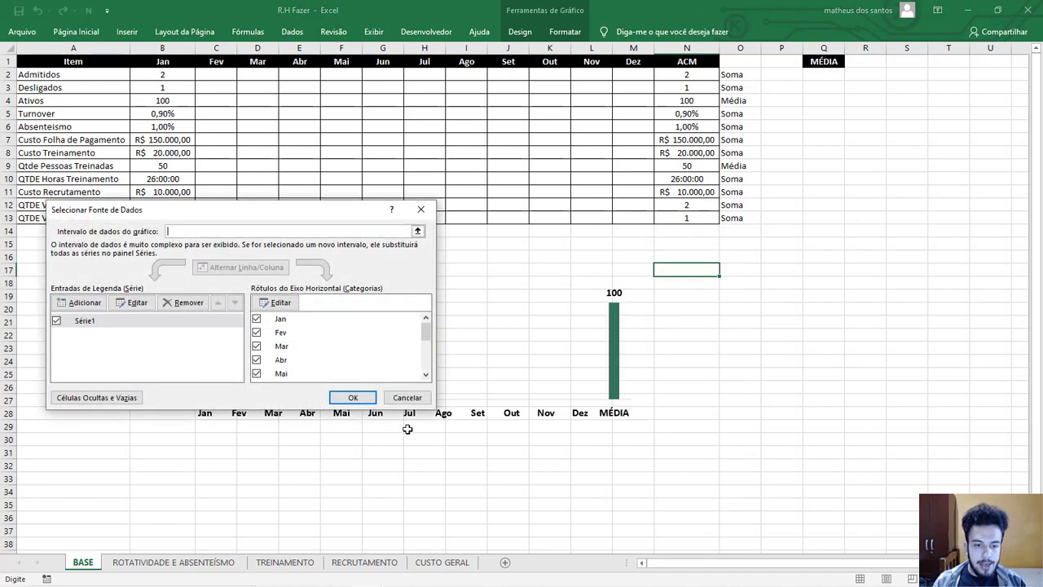
pyautogui.click(115, 400)
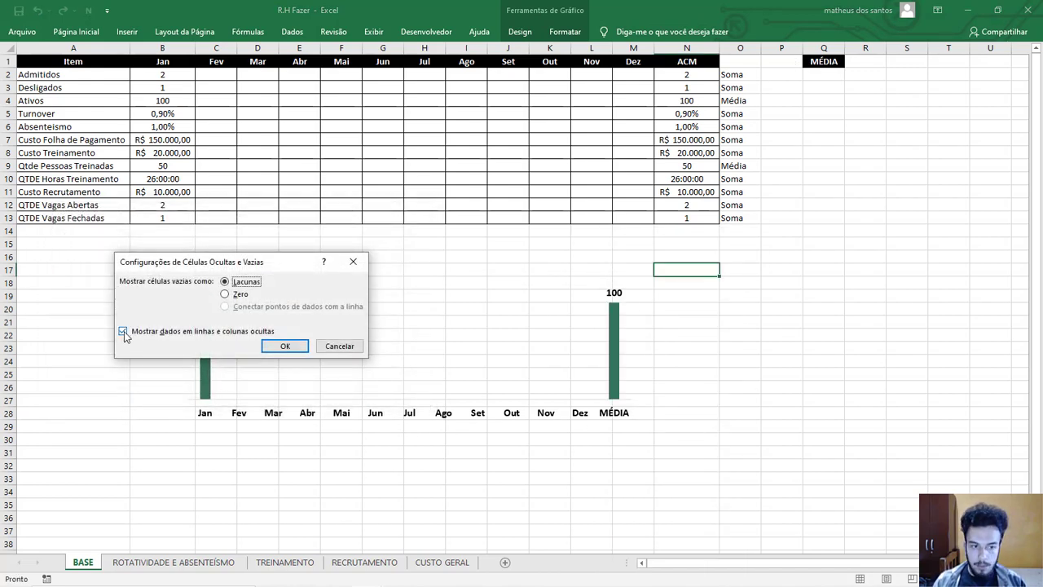
pyautogui.click(285, 345)
pyautogui.press('Return')
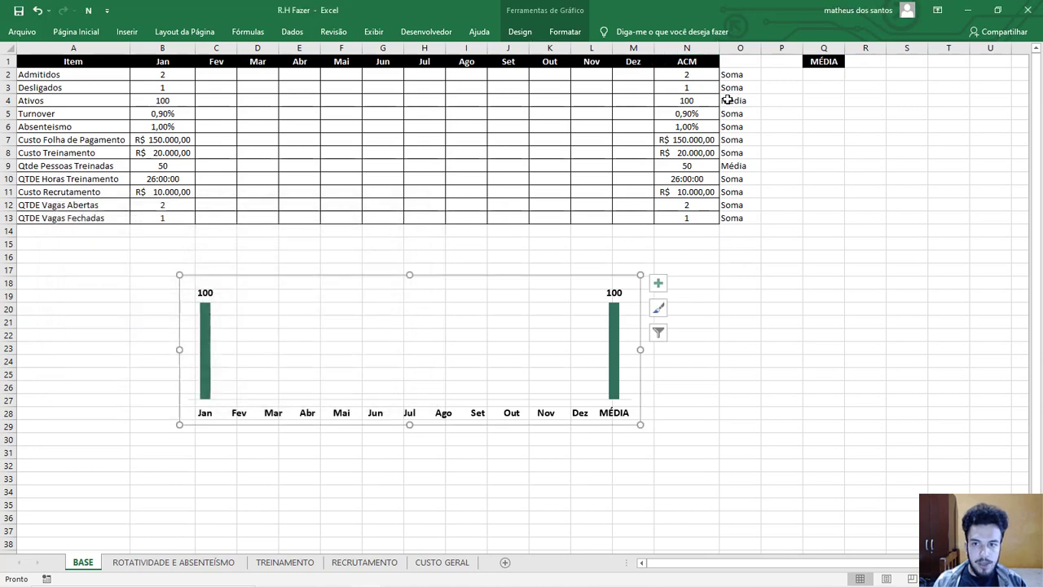
# - Try hiding column Q, which holds the MÉDIA label, and undo the hiding
pyautogui.rightClick(824, 47)
pyautogui.click(860, 220)
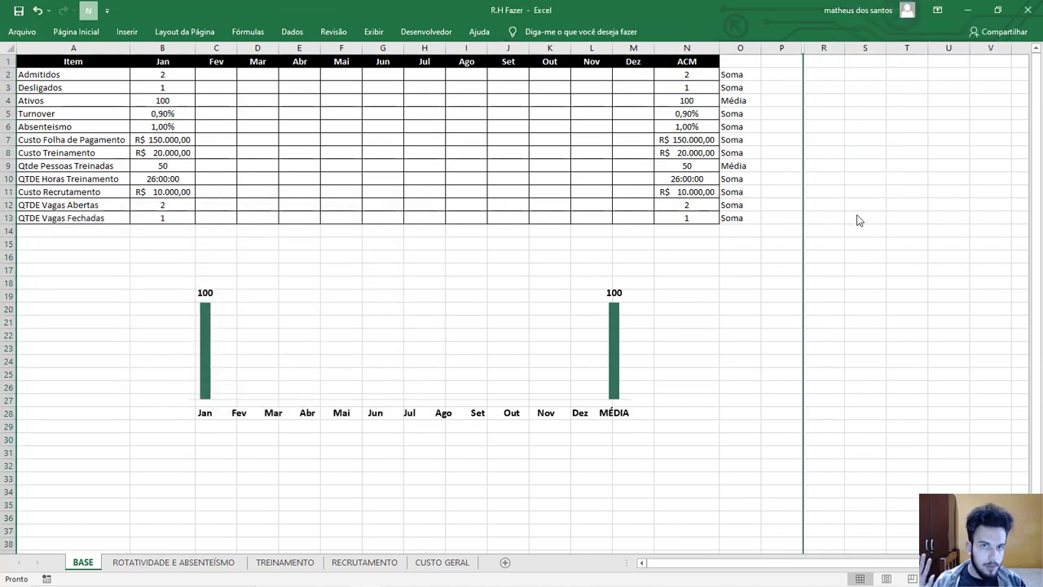
pyautogui.hotkey('ctrl', 'z')
# - Cut the Ativos chart from the BASE sheet and paste it below the panels on the ROTATIVIDADE E ABSENTEÍSMO sheet
pyautogui.click(510, 271)
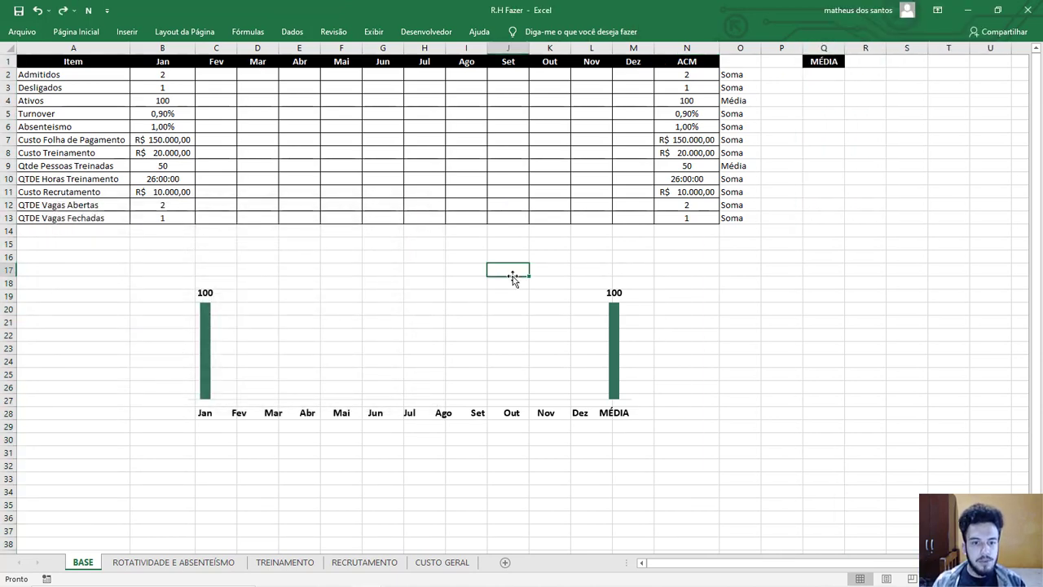
pyautogui.click(504, 276)
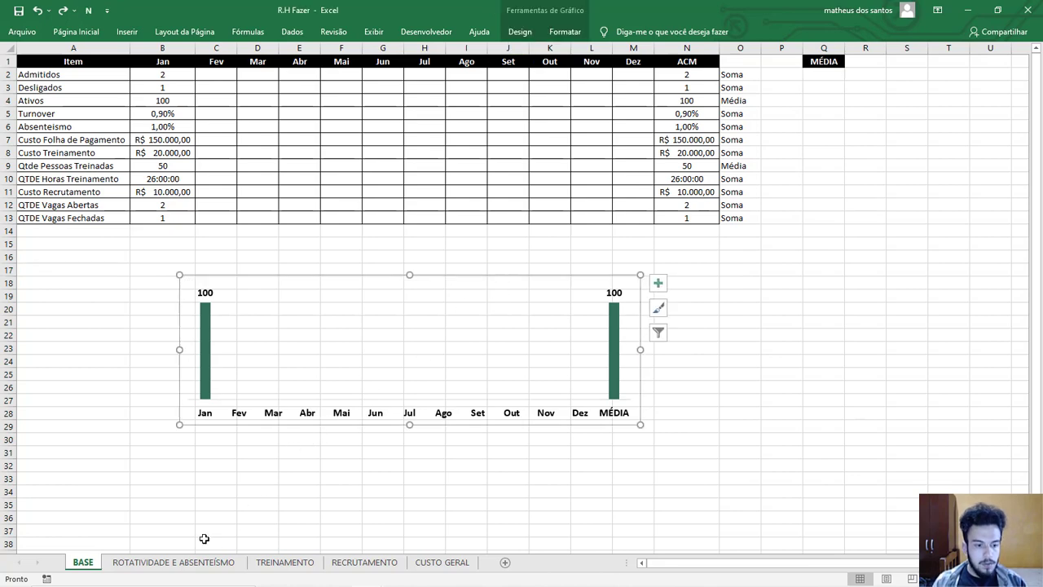
pyautogui.hotkey('ctrl', 'x')
pyautogui.click(173, 562)
pyautogui.scroll(-4, 516, 443)
pyautogui.click(559, 477)
pyautogui.hotkey('ctrl', 'v')
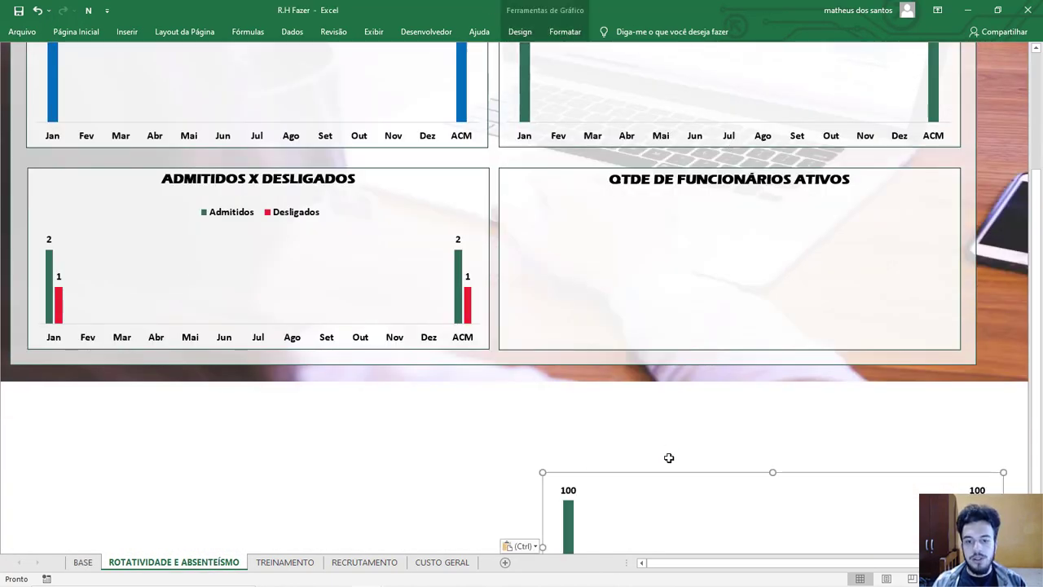
# - Move the chart into the QTDE DE FUNCIONÁRIOS ATIVOS panel and nudge it into line with the panel's edges
pyautogui.moveTo(676, 473)
pyautogui.mouseDown()
pyautogui.moveTo(655, 204)
pyautogui.moveTo(642, 198)
pyautogui.mouseUp()
pyautogui.press('Left')
pyautogui.press('Left')
pyautogui.press('Left')
pyautogui.press('Left')
pyautogui.press('Left')
pyautogui.press('Left')
pyautogui.press('Left')
pyautogui.press('Left')
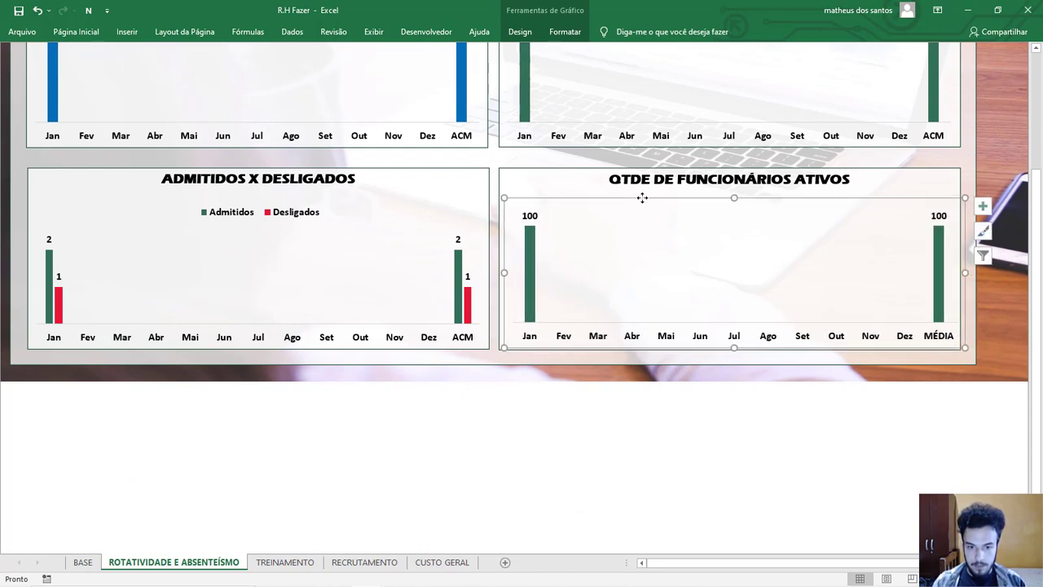
pyautogui.press('Down')
pyautogui.press('Down')
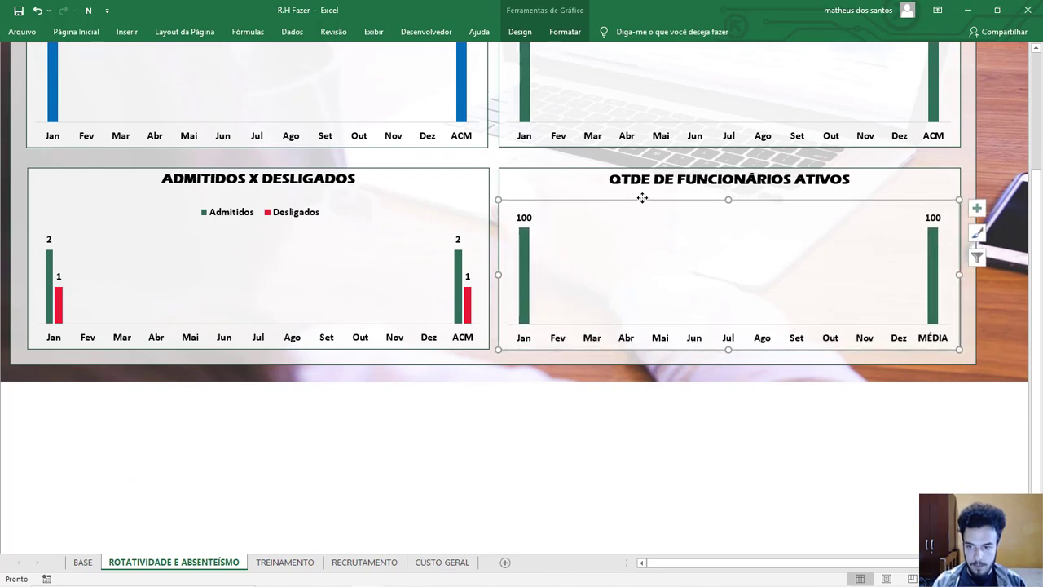
pyautogui.click(660, 422)
pyautogui.scroll(3, 659, 421)
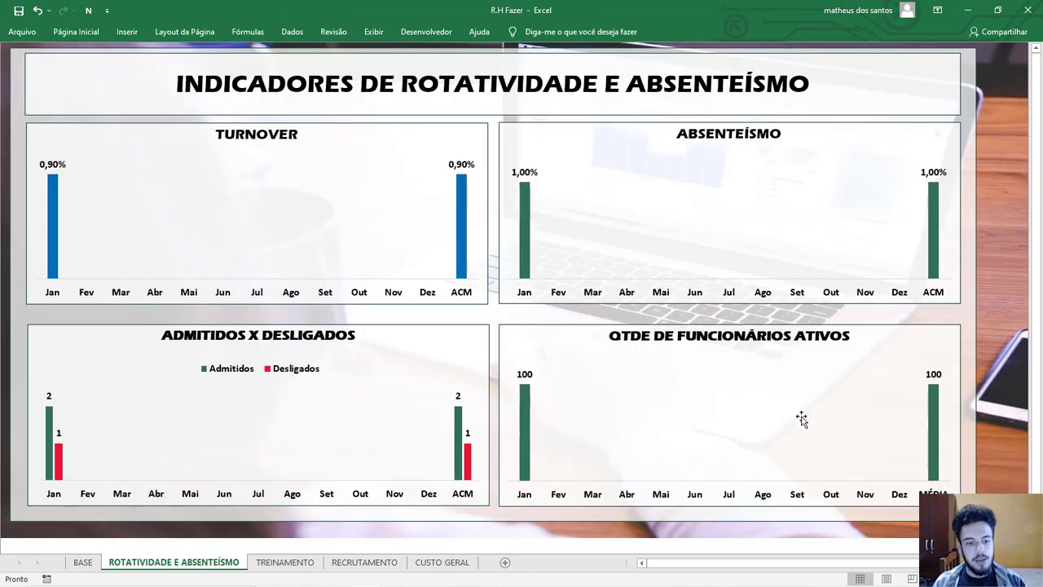
# - Open the TREINAMENTO sheet and show its indicator panels from the beginning
pyautogui.click(286, 563)
pyautogui.scroll(2, 384, 475)
pyautogui.scroll(1, 385, 475)
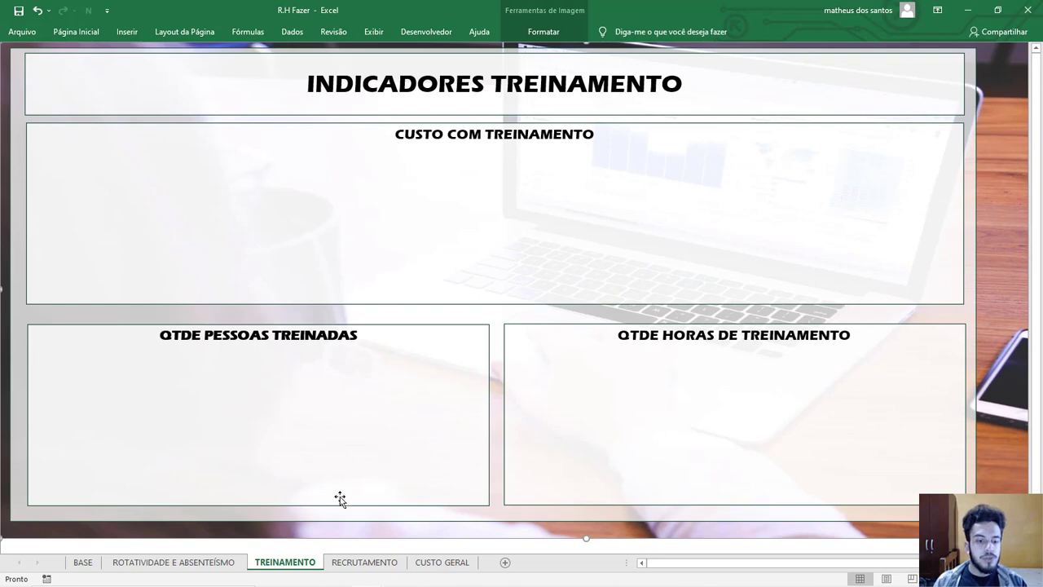
# - Look through the RECRUTAMENTO and CUSTO GERAL sheets and return to the TREINAMENTO sheet
pyautogui.click(355, 564)
pyautogui.click(423, 568)
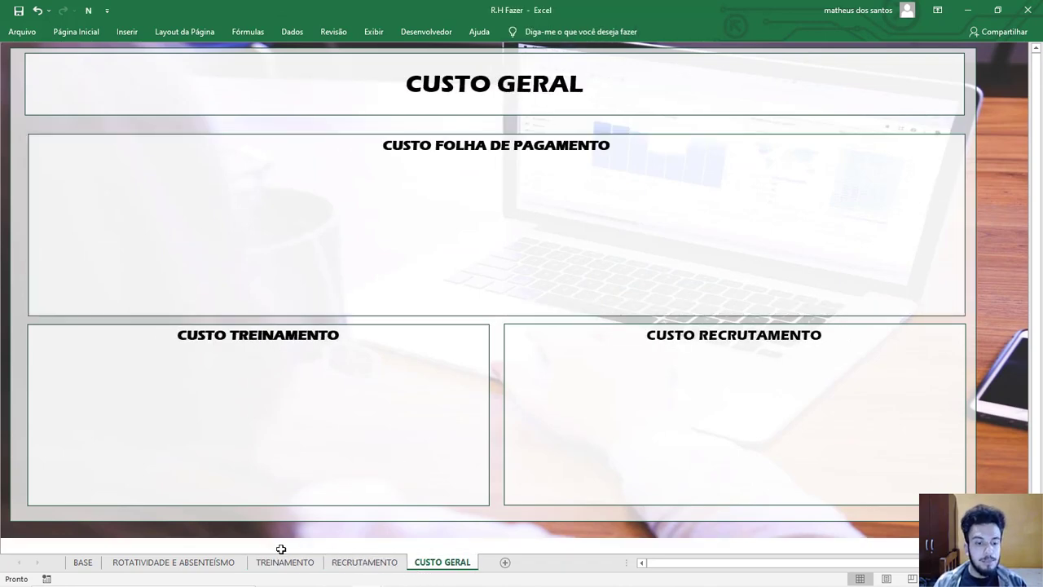
pyautogui.click(277, 563)
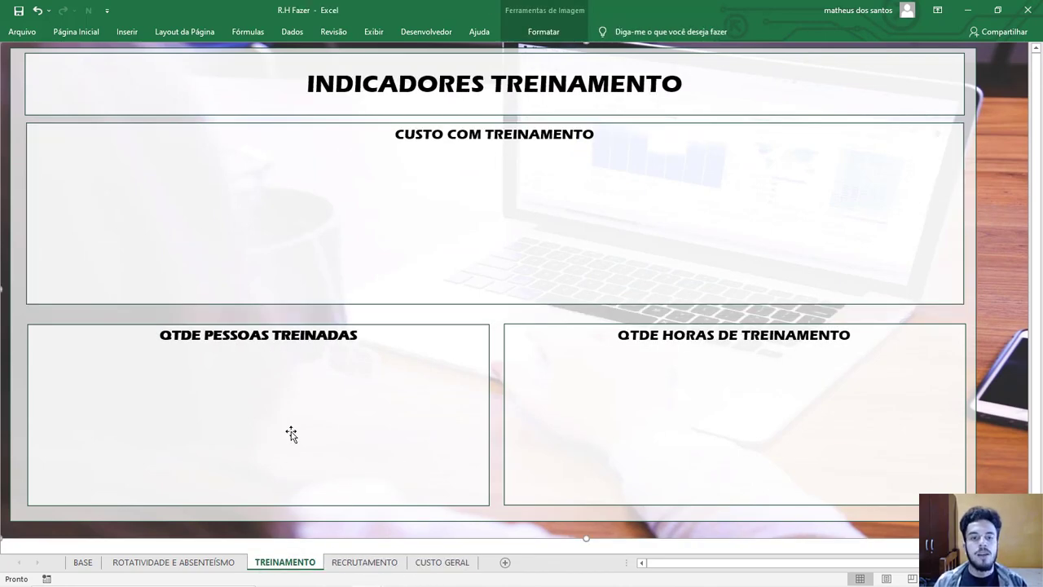
# - Copy the Turnover chart from the ROTATIVIDADE E ABSENTEÍSMO sheet and paste it below the table on the BASE sheet
pyautogui.click(175, 564)
pyautogui.click(383, 284)
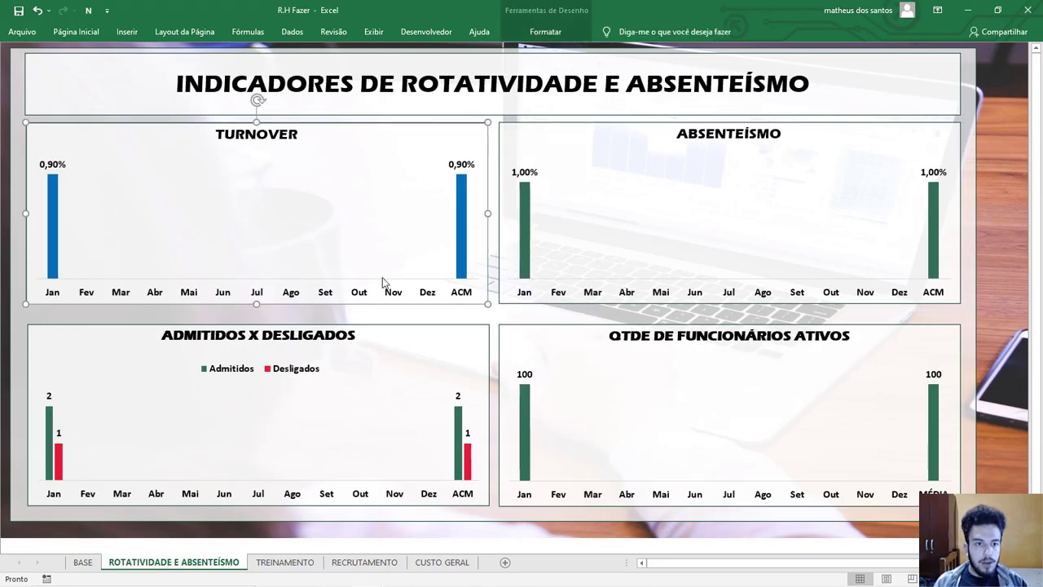
pyautogui.click(427, 239)
pyautogui.hotkey('ctrl', 'c')
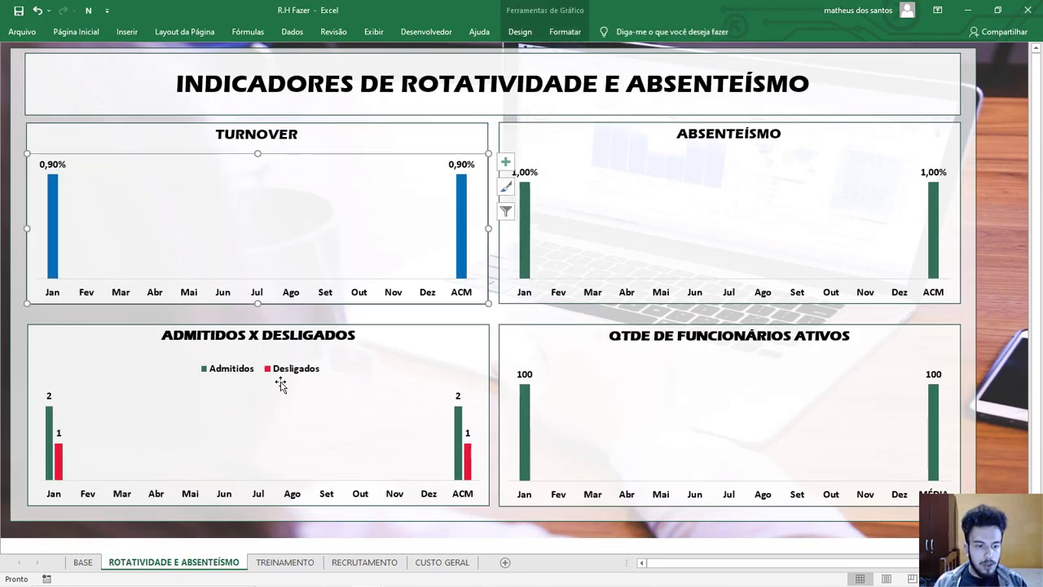
pyautogui.click(82, 562)
pyautogui.click(286, 407)
pyautogui.hotkey('ctrl', 'v')
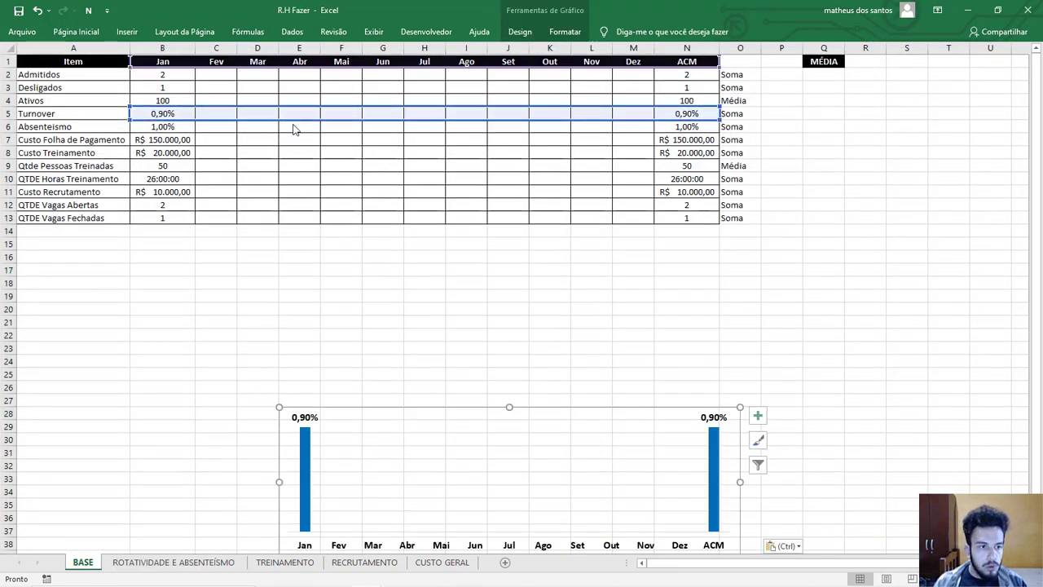
# - Shift the pasted chart's data range to the Custo Treinamento row and move the chart closer to the table
pyautogui.moveTo(295, 129); pyautogui.dragTo(299, 159)
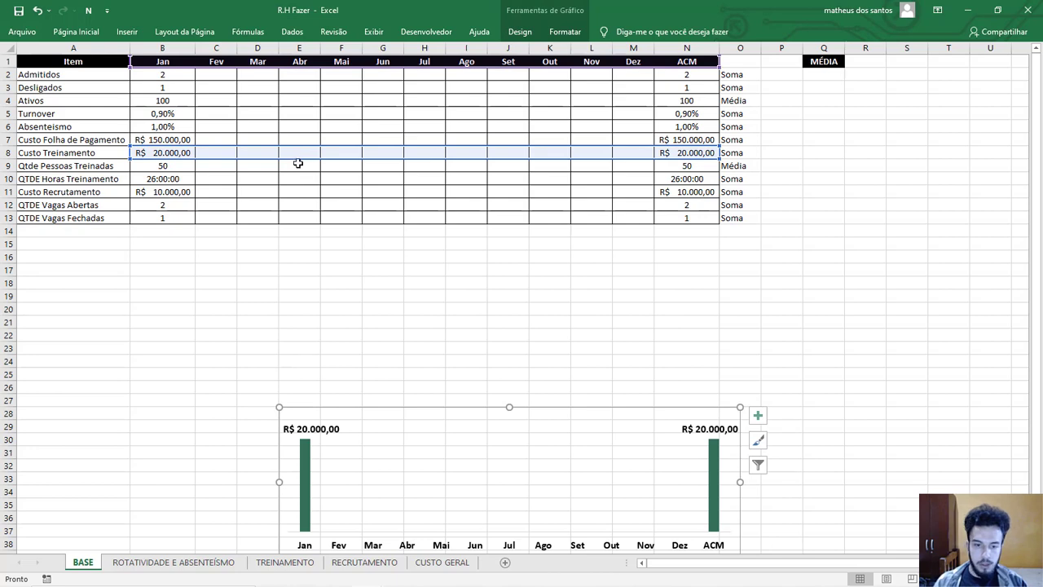
pyautogui.moveTo(359, 401); pyautogui.dragTo(266, 305)
pyautogui.click(333, 292)
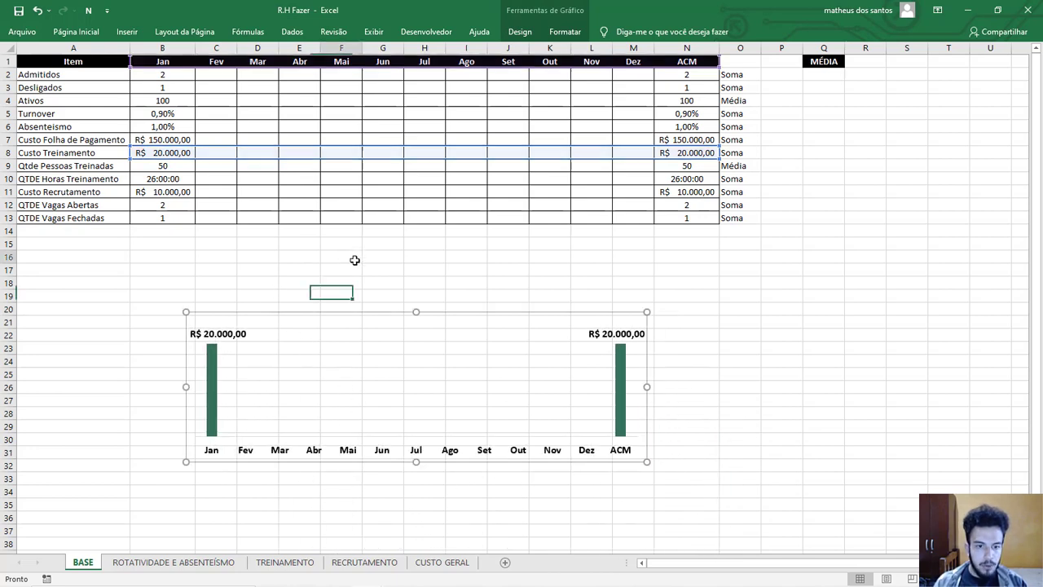
# - Cut the Custo Treinamento chart from the BASE sheet and paste it below the panels on the TREINAMENTO sheet
pyautogui.click(318, 312)
pyautogui.hotkey('ctrl', 'x')
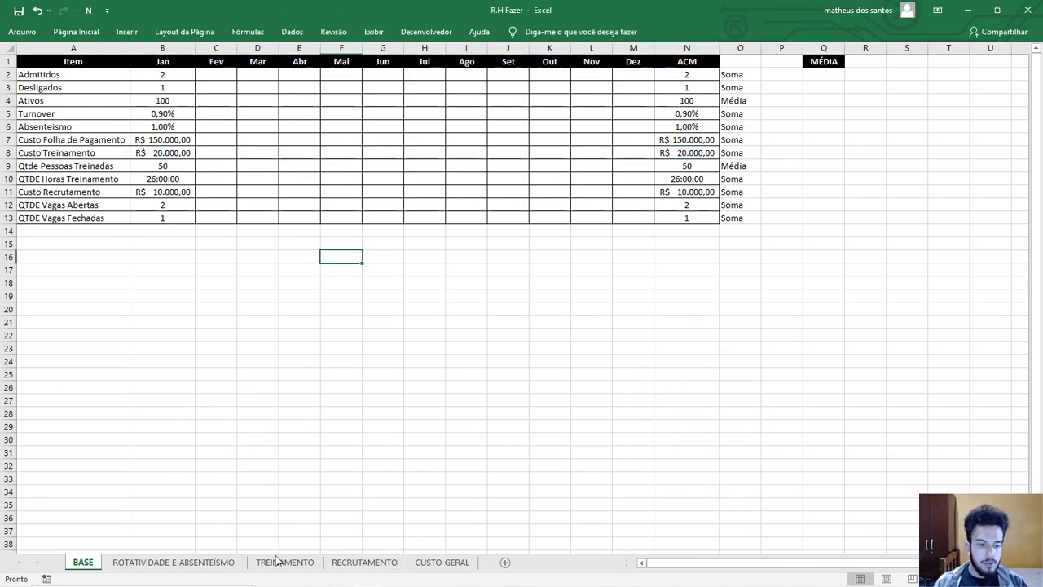
pyautogui.click(277, 563)
pyautogui.scroll(-3, 358, 399)
pyautogui.hotkey('ctrl', 'v')
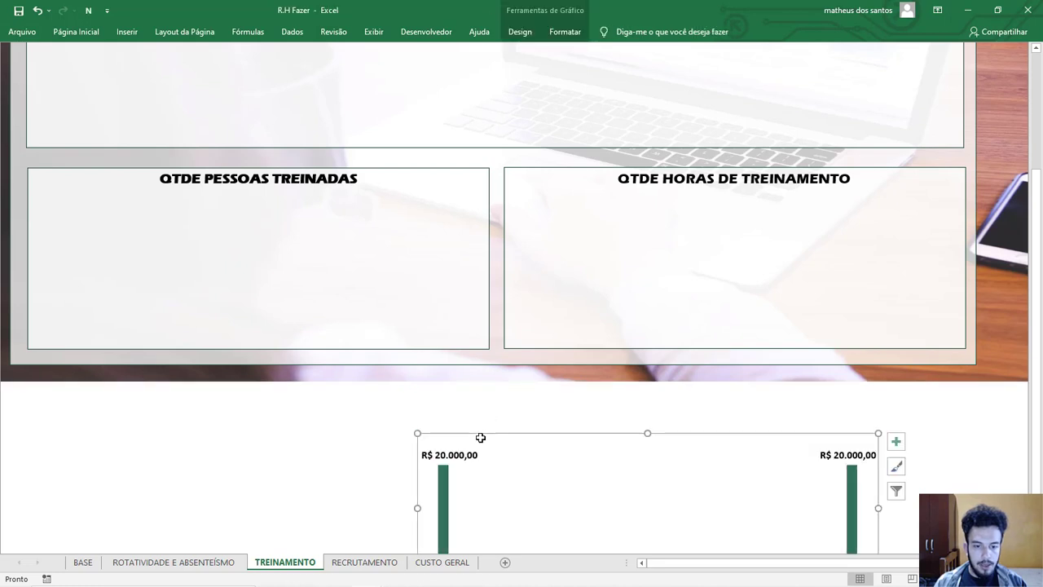
# - Move the chart into the CUSTO COM TREINAMENTO panel and nudge it into line with the panel's left and bottom edges
pyautogui.moveTo(477, 433); pyautogui.dragTo(344, 398)
pyautogui.scroll(3, 345, 399)
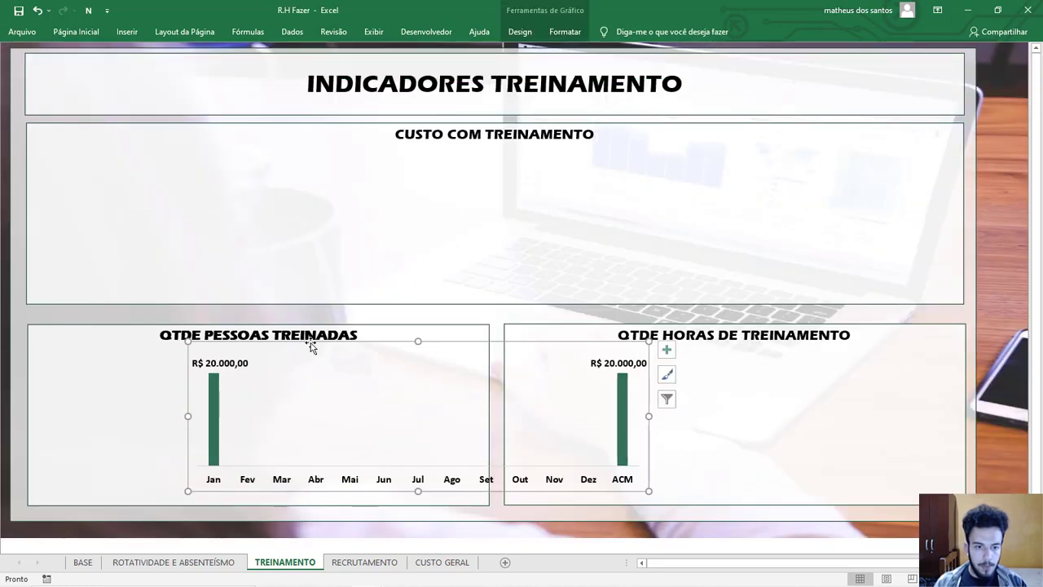
pyautogui.moveTo(312, 343); pyautogui.dragTo(158, 143)
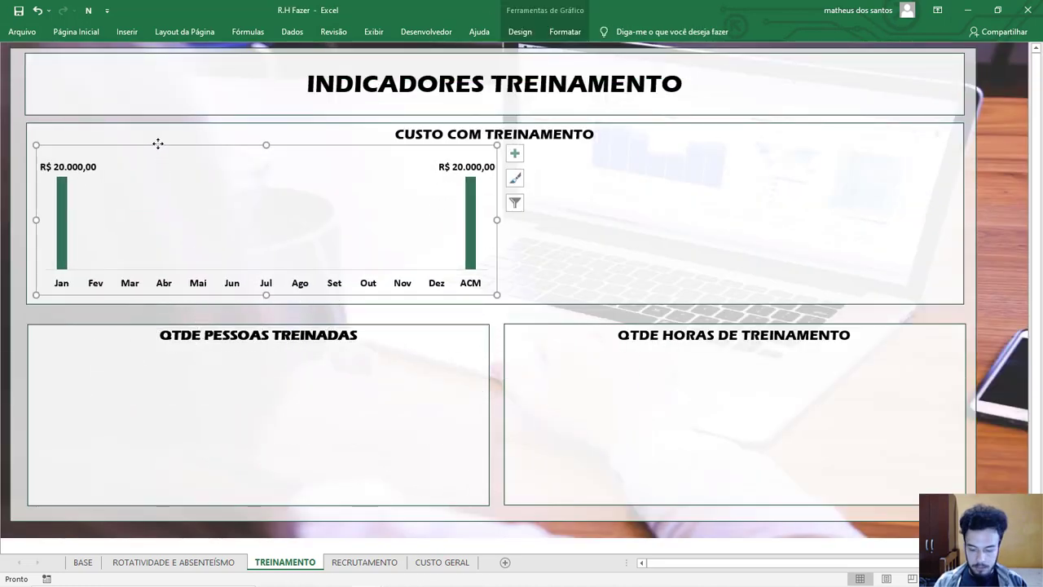
pyautogui.press('Left')
pyautogui.press('Left')
pyautogui.press('Left')
pyautogui.press('Left')
pyautogui.press('Left')
pyautogui.press('Left')
pyautogui.press('Left')
pyautogui.press('Left')
pyautogui.press('Left')
pyautogui.press('Left')
pyautogui.press('Left')
pyautogui.press('Left')
pyautogui.press('Left')
pyautogui.press('Down')
pyautogui.press('Down')
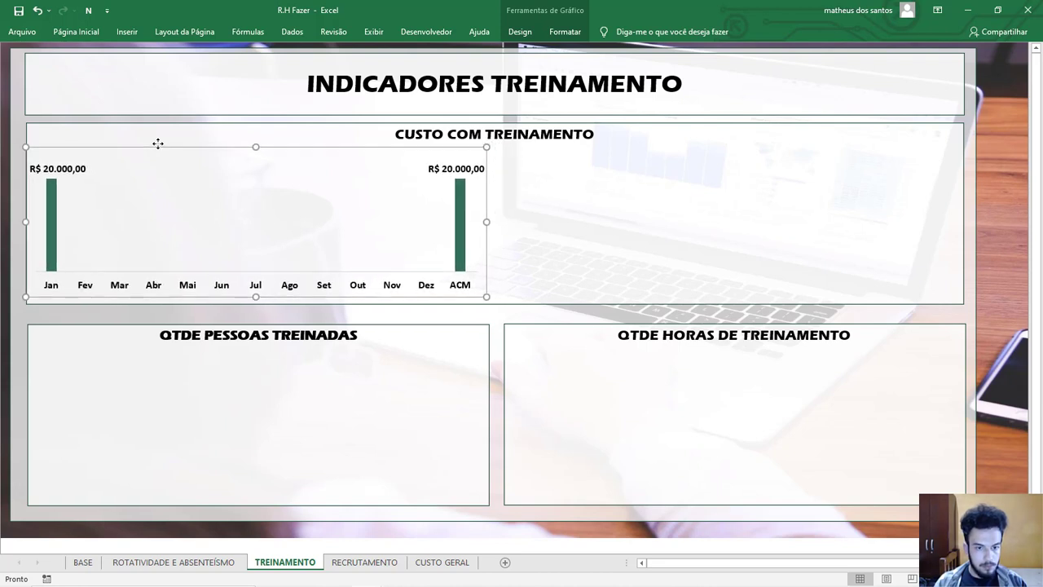
pyautogui.press('Down')
pyautogui.press('Down')
pyautogui.press('Down')
pyautogui.press('Down')
pyautogui.press('Down')
pyautogui.press('Down')
pyautogui.press('Down')
pyautogui.press('Down')
pyautogui.press('Down')
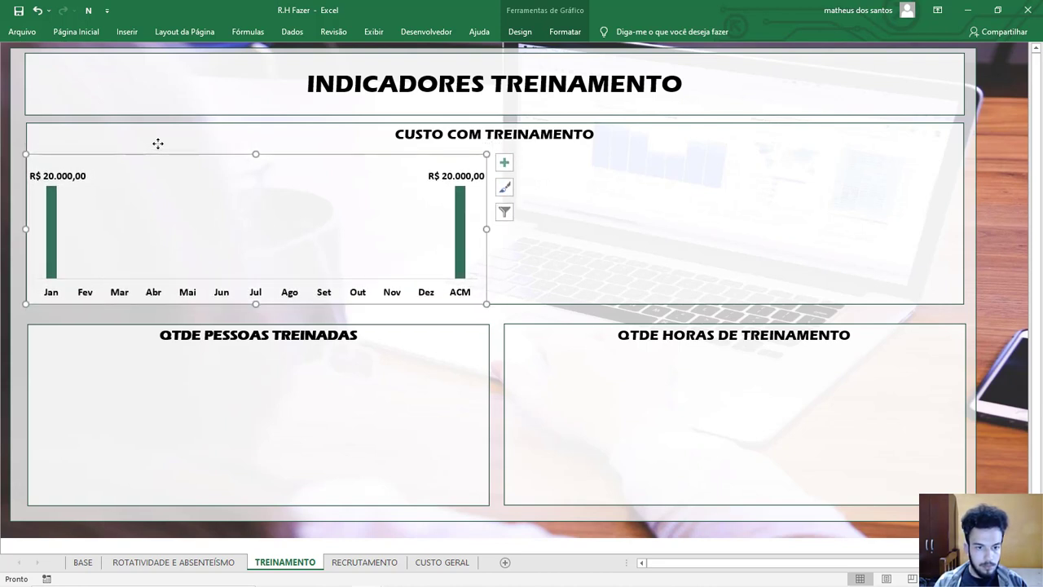
# - Widen the chart to fill the full width of the CUSTO COM TREINAMENTO panel and deselect it
pyautogui.moveTo(487, 229); pyautogui.dragTo(963, 235)
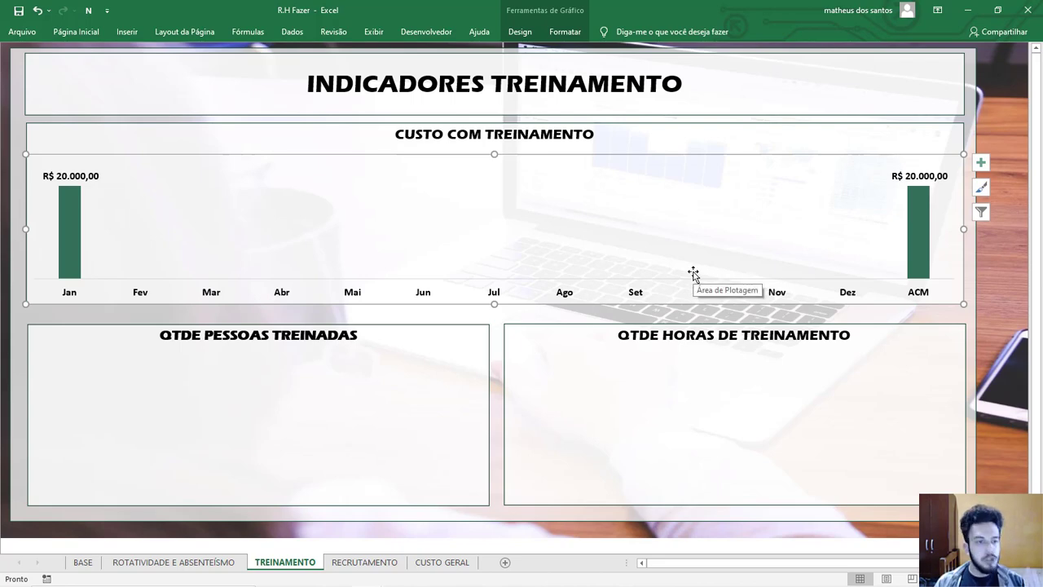
pyautogui.scroll(-2, 491, 431)
pyautogui.click(464, 516)
pyautogui.scroll(2, 395, 409)
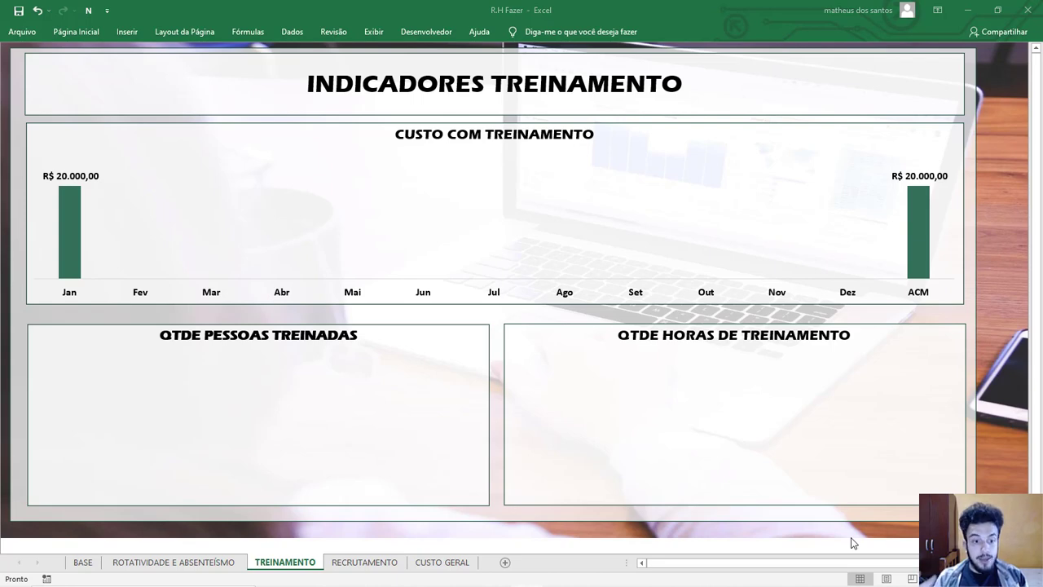
# - Copy the QTDE DE FUNCIONÁRIOS ATIVOS chart from the ROTATIVIDADE E ABSENTEÍSMO sheet to the BASE sheet and place it below the table
pyautogui.click(217, 562)
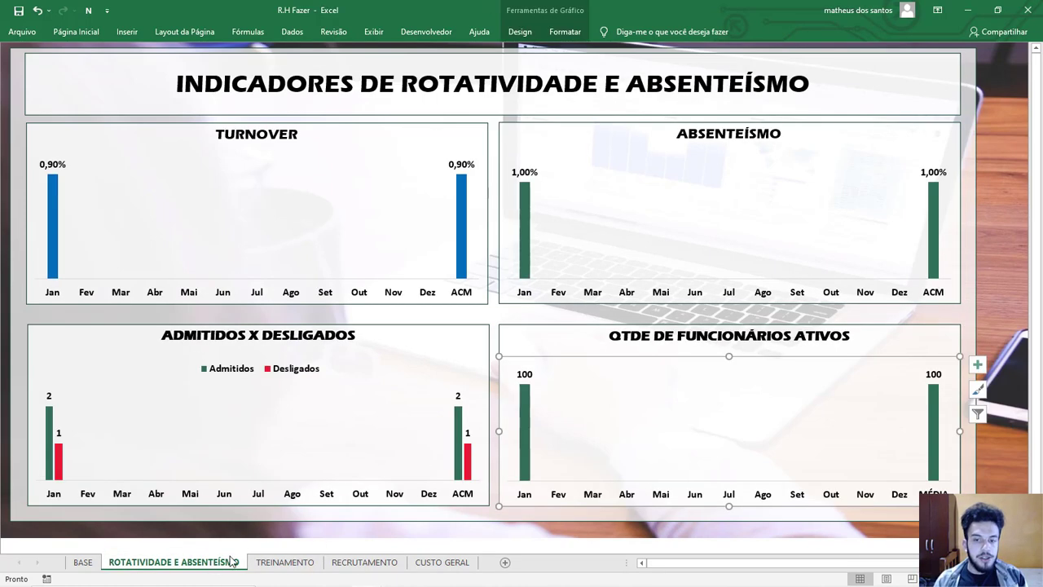
pyautogui.scroll(-2, 629, 453)
pyautogui.click(616, 489)
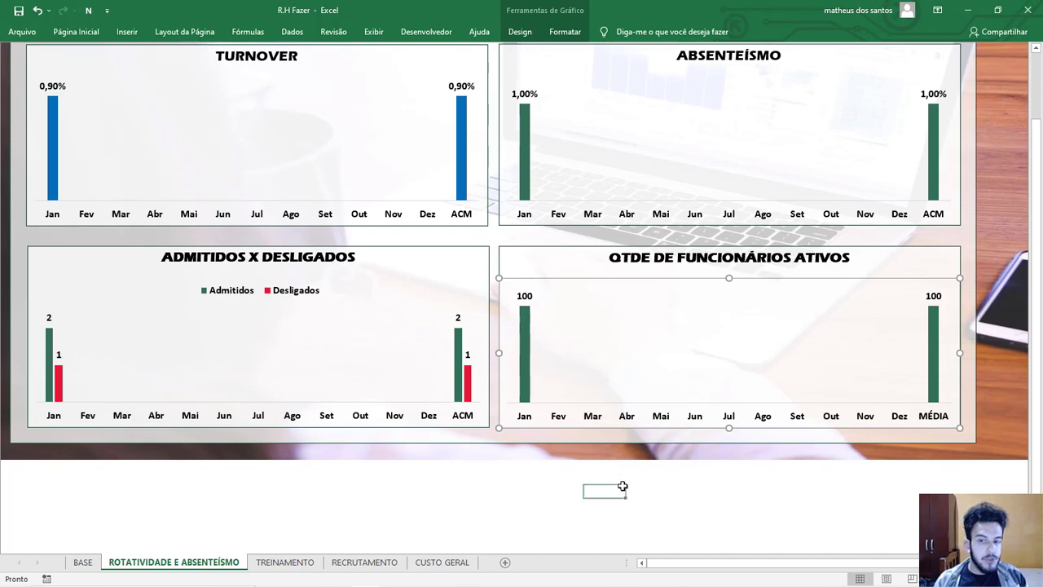
pyautogui.scroll(2, 619, 489)
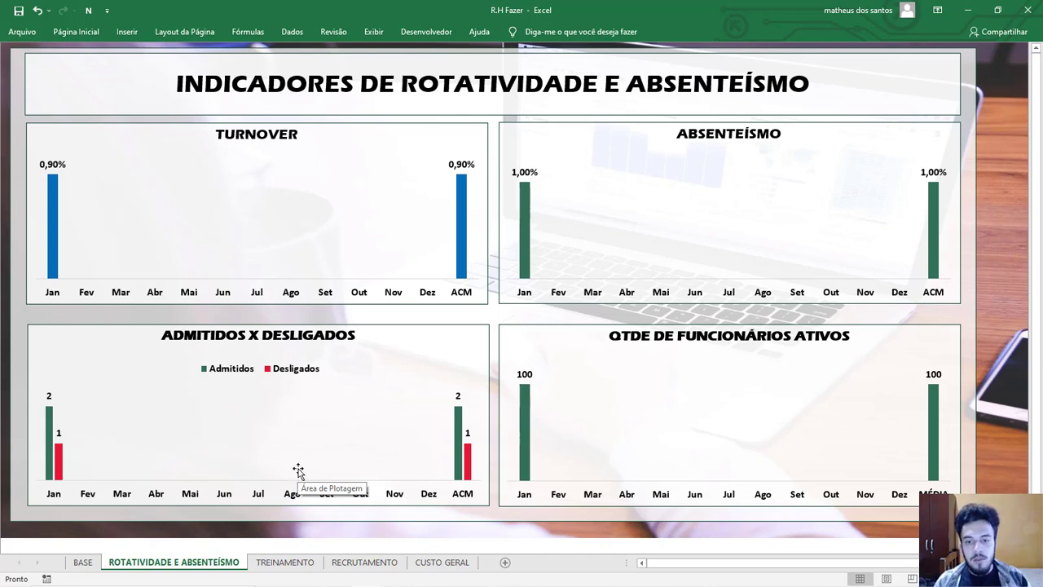
pyautogui.click(649, 478)
pyautogui.click(597, 358)
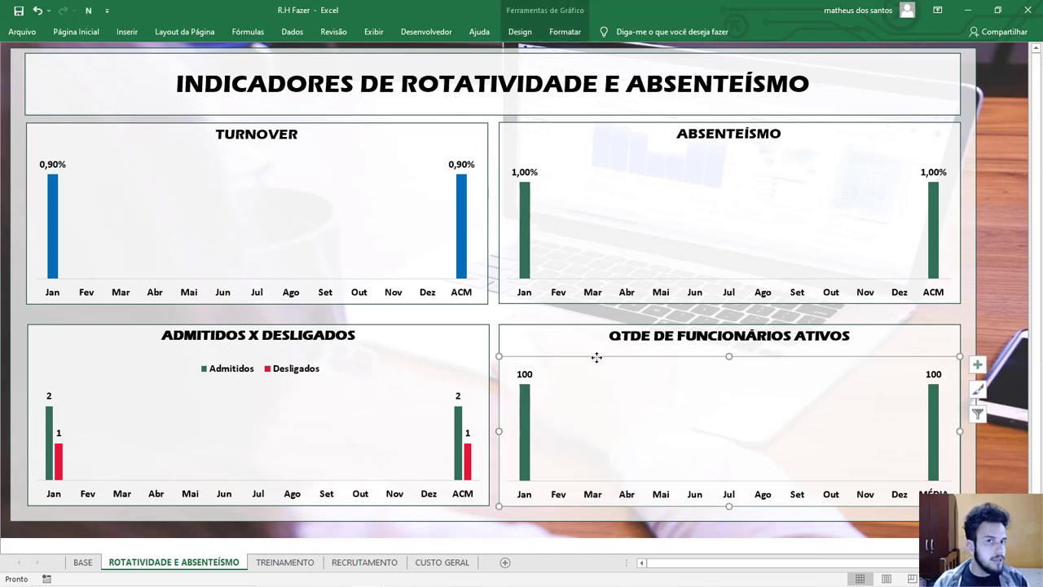
pyautogui.hotkey('ctrl', 'c')
pyautogui.click(83, 561)
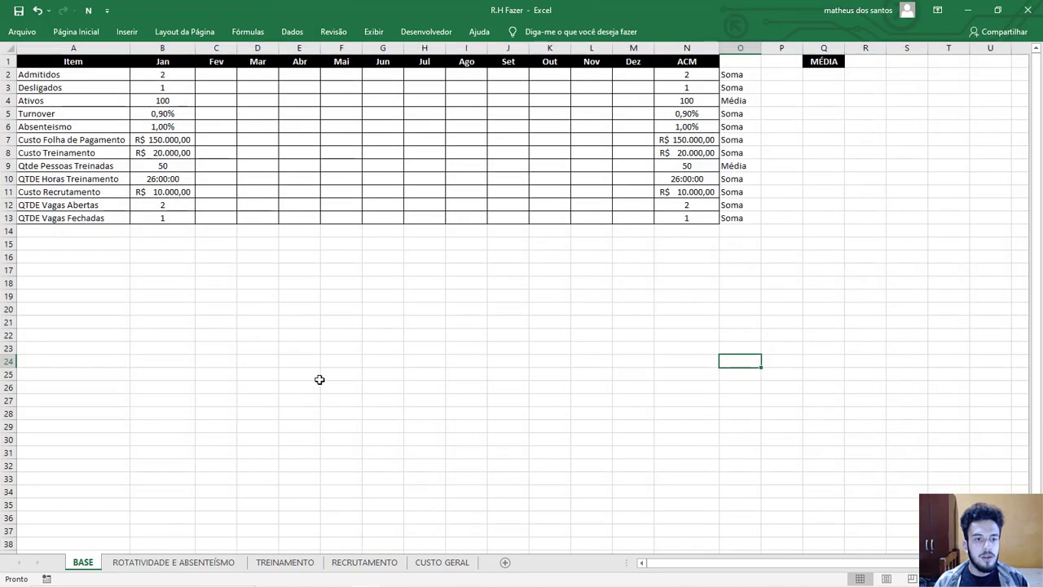
pyautogui.click(319, 378)
pyautogui.hotkey('ctrl', 'v')
pyautogui.moveTo(400, 376); pyautogui.dragTo(279, 337)
pyautogui.click(723, 397)
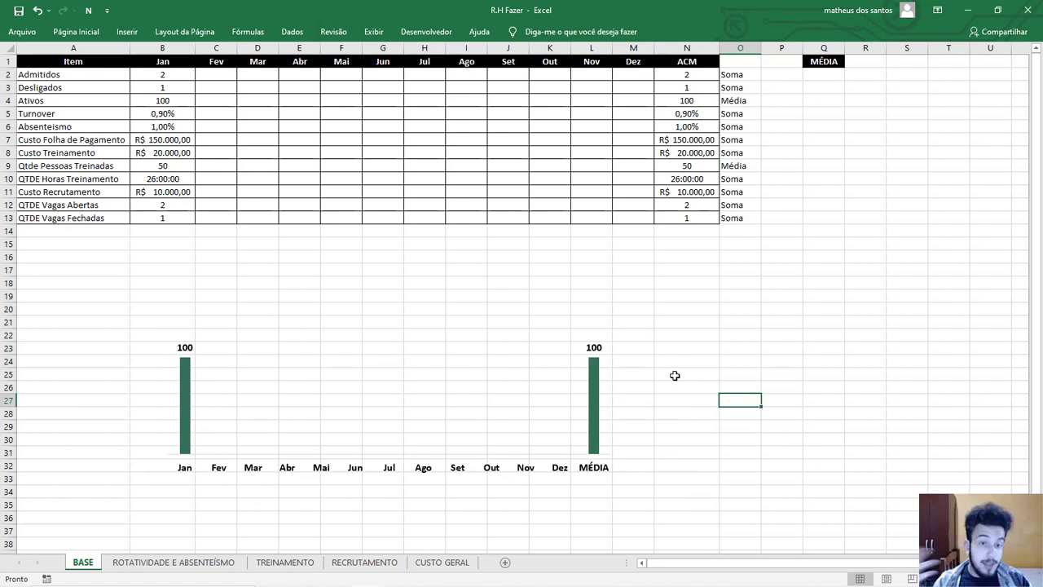
# - Try shifting the copied chart's data range from the Ativos row to the Qtde Pessoas Treinadas row, and undo the change
pyautogui.click(544, 388)
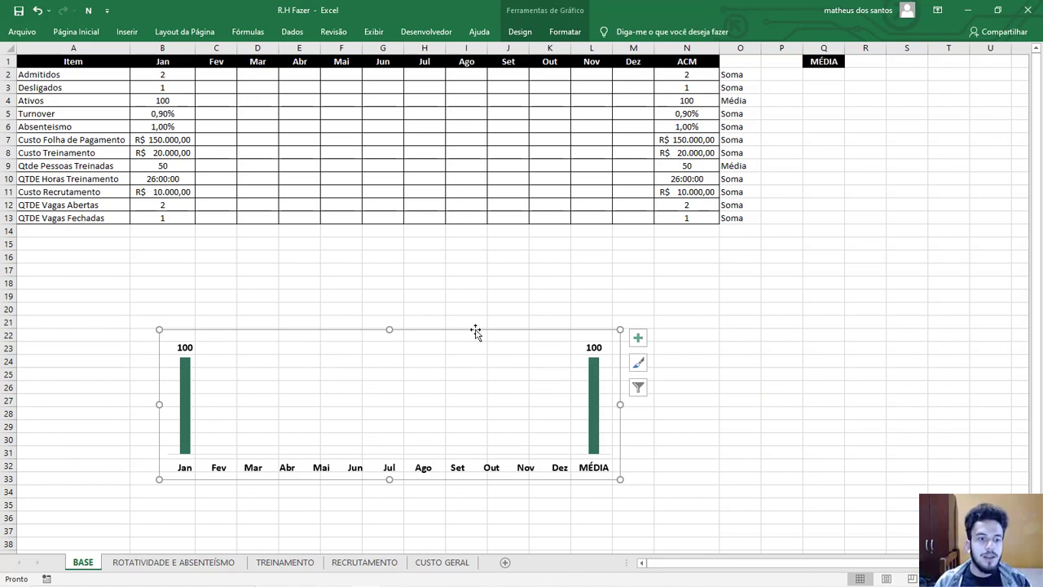
pyautogui.click(599, 389)
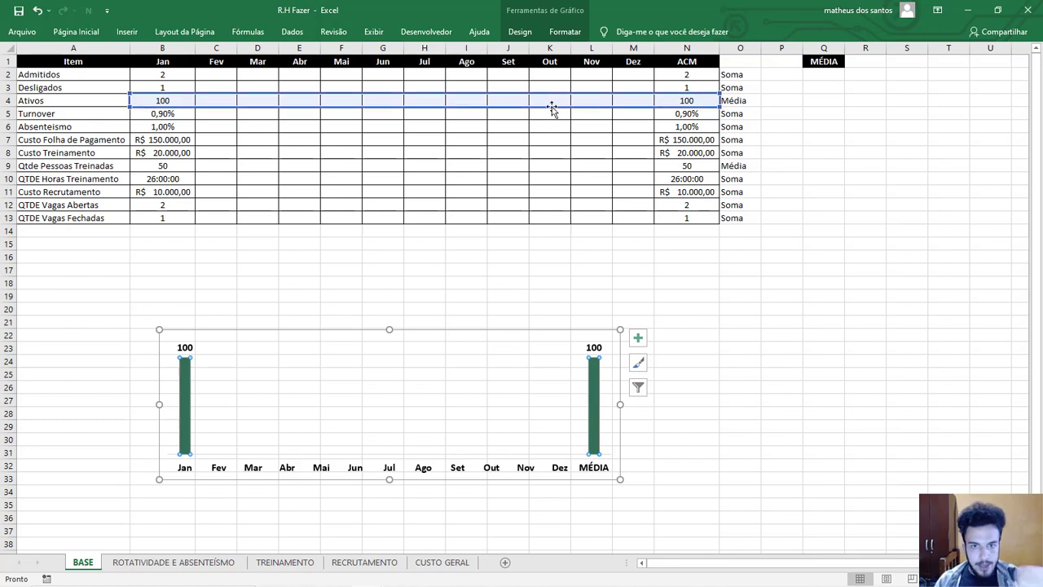
pyautogui.moveTo(552, 109); pyautogui.dragTo(549, 169)
pyautogui.click(500, 367)
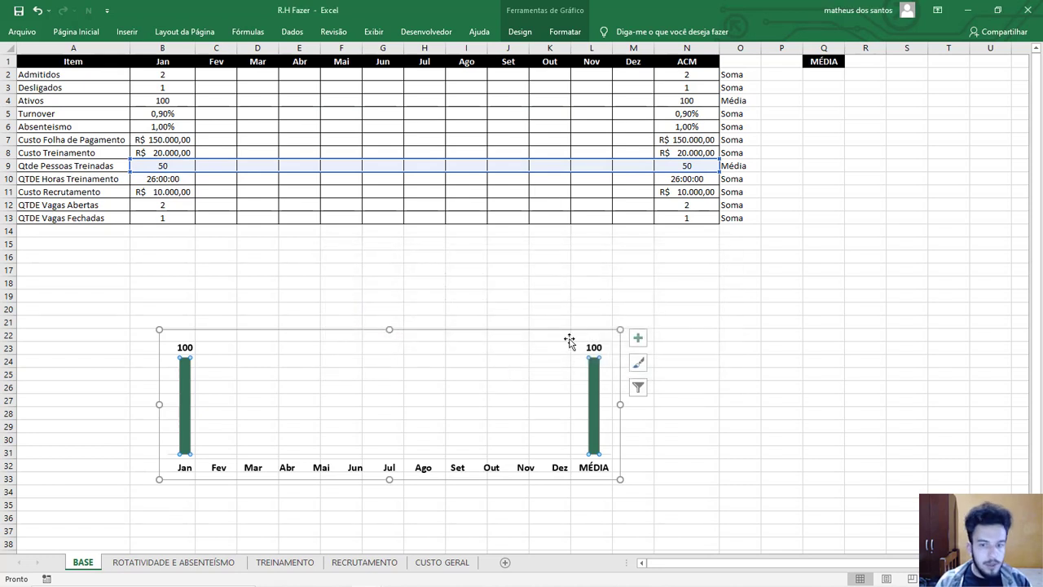
pyautogui.hotkey('ctrl', 'z')
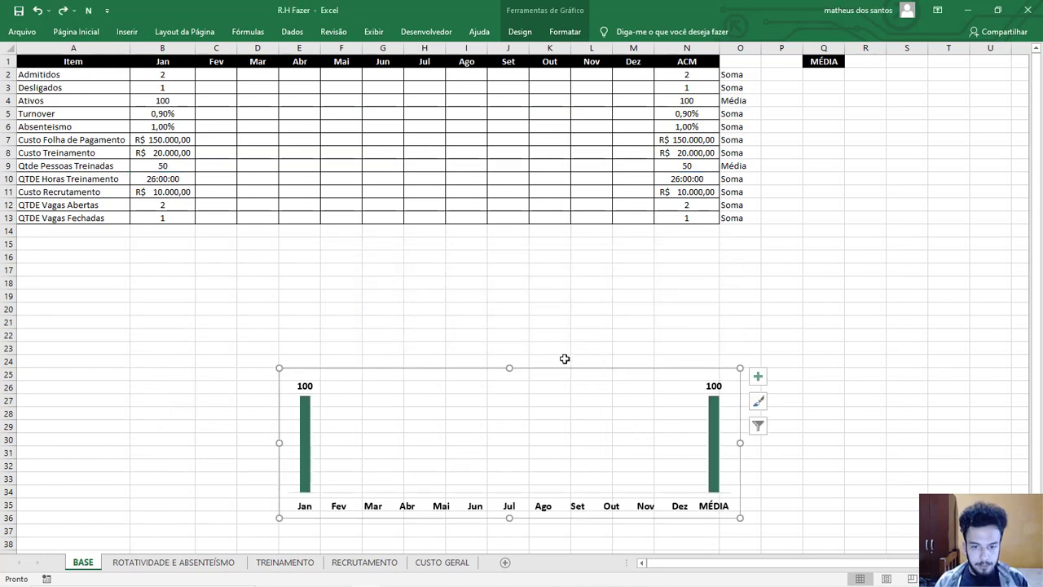
pyautogui.hotkey('ctrl', 'y')
# - Set the copied chart's series values to =BASE!$B$9:$N$9 in its data source, keeping the existing month and MÉDIA labels
pyautogui.click(473, 326)
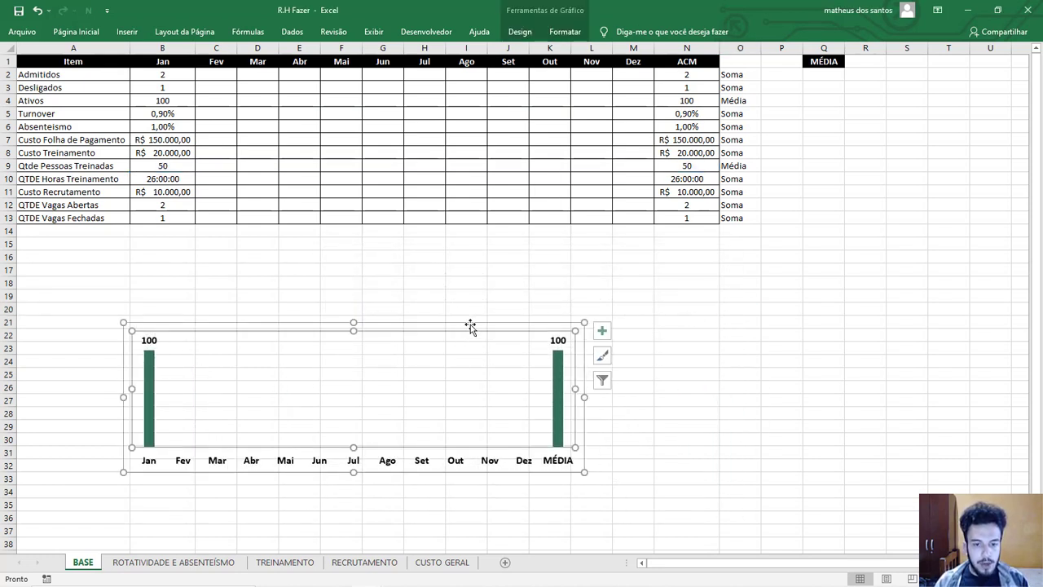
pyautogui.rightClick(471, 326)
pyautogui.click(532, 177)
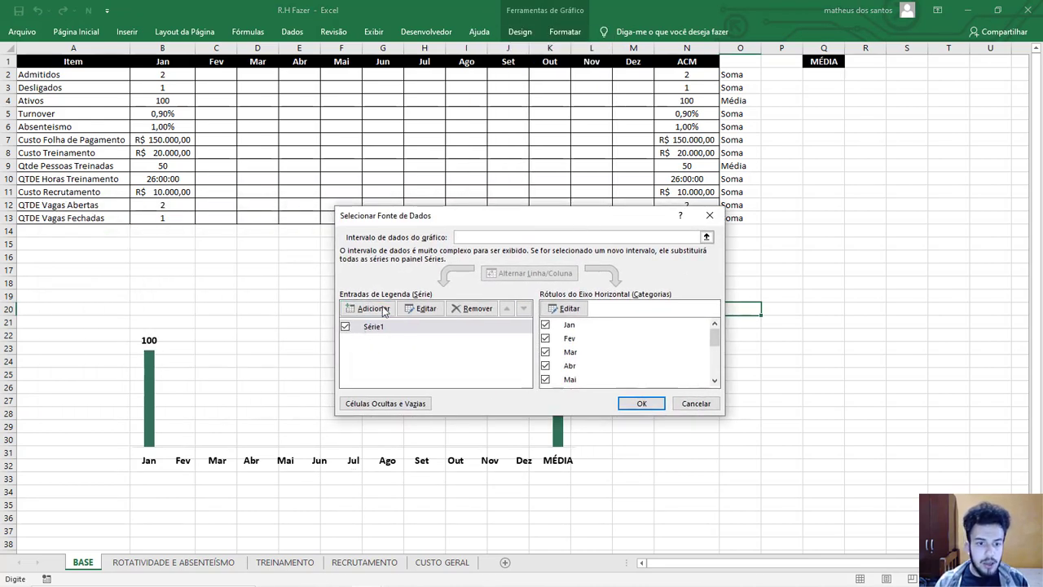
pyautogui.click(425, 312)
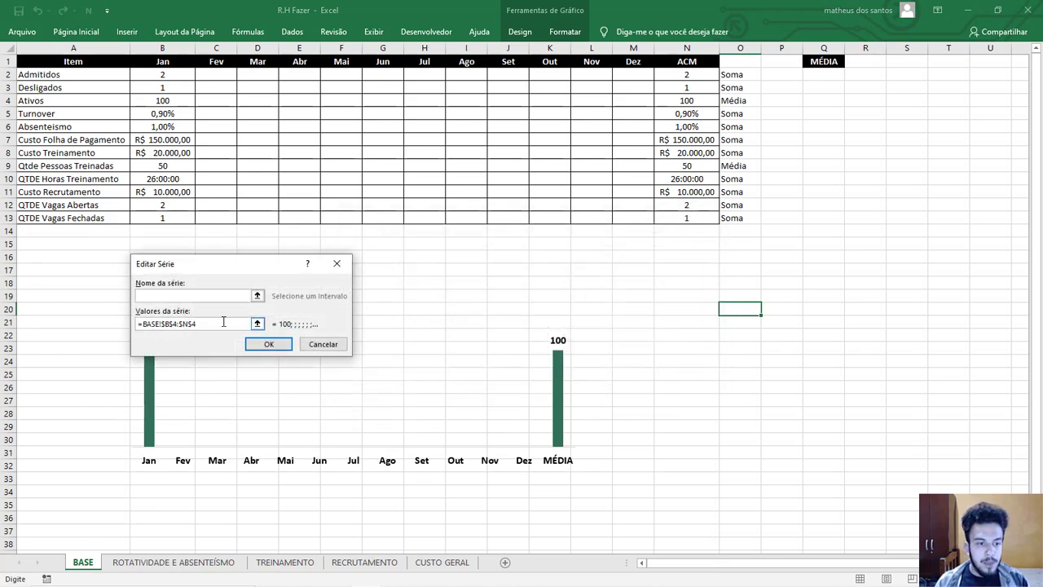
pyautogui.moveTo(205, 323); pyautogui.dragTo(122, 330)
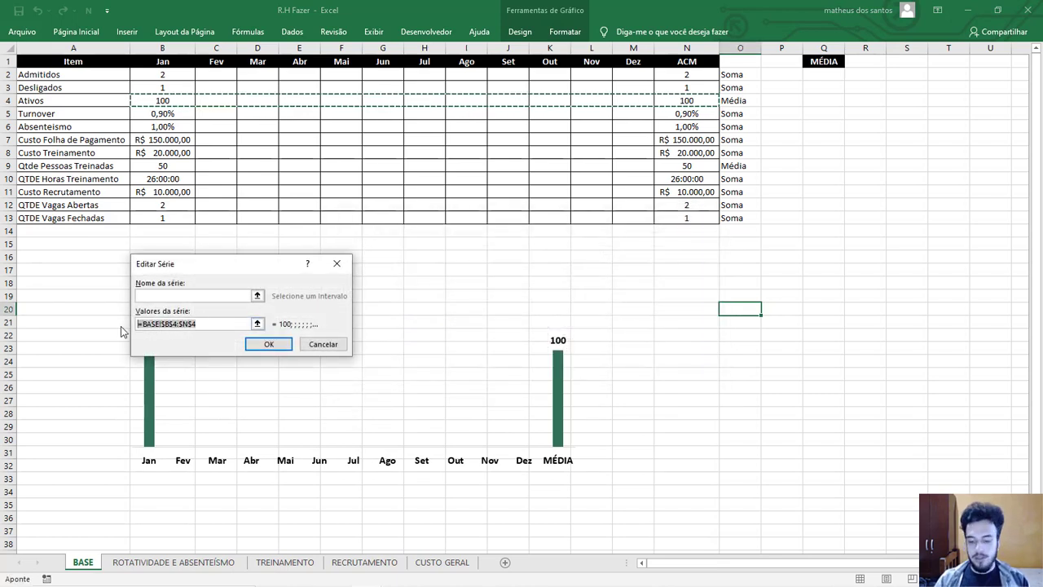
pyautogui.press('BackSpace')
pyautogui.click(257, 323)
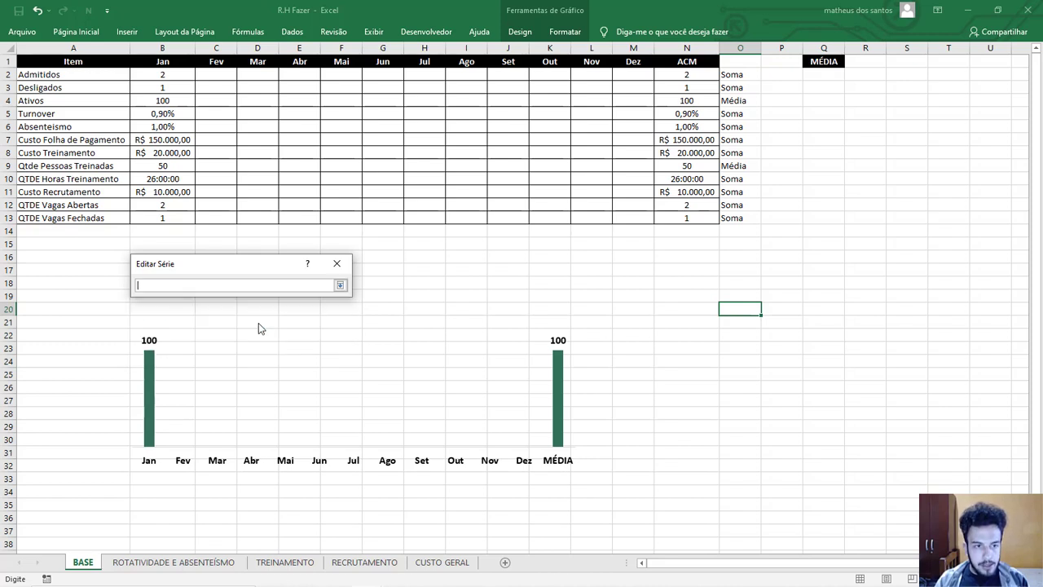
pyautogui.moveTo(163, 166); pyautogui.dragTo(676, 165)
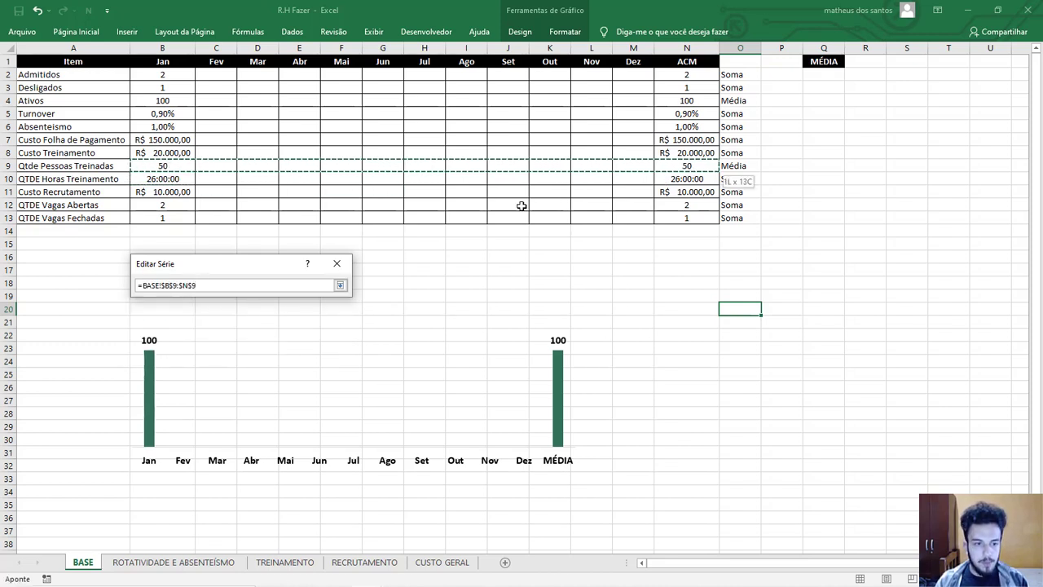
pyautogui.click(339, 287)
pyautogui.click(268, 343)
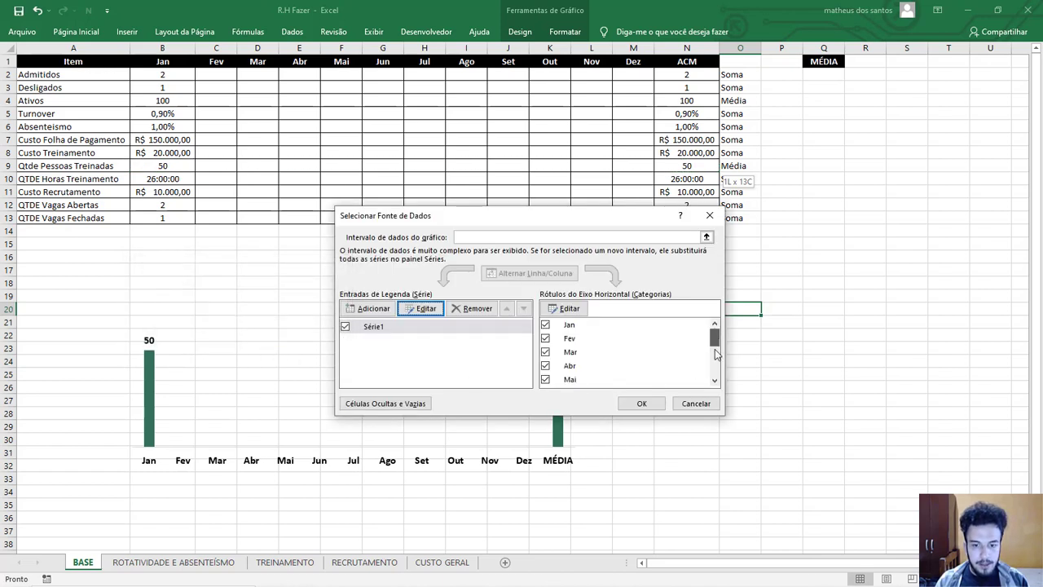
pyautogui.moveTo(716, 353); pyautogui.dragTo(716, 376)
pyautogui.click(653, 405)
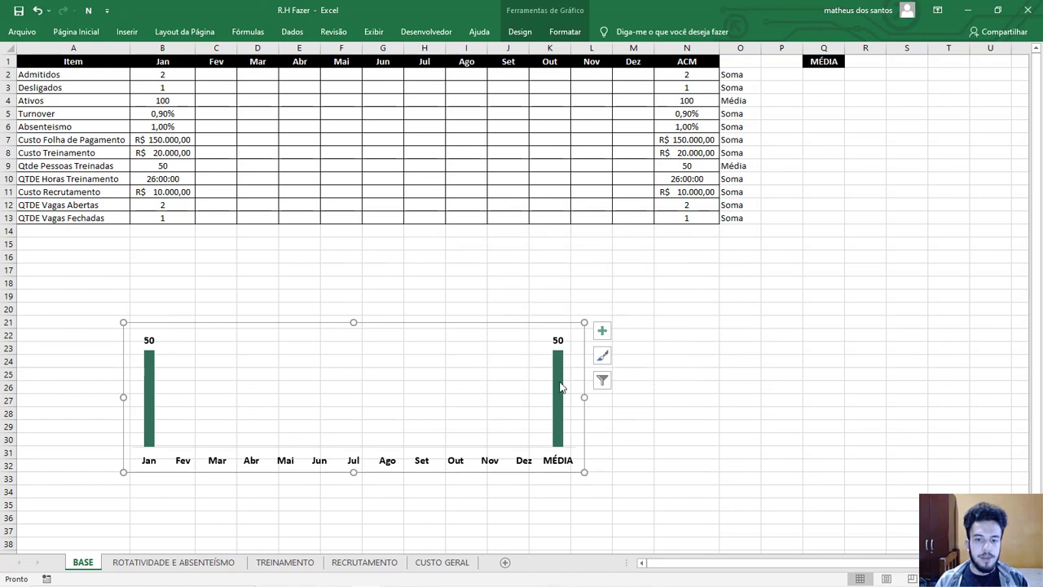
pyautogui.click(691, 335)
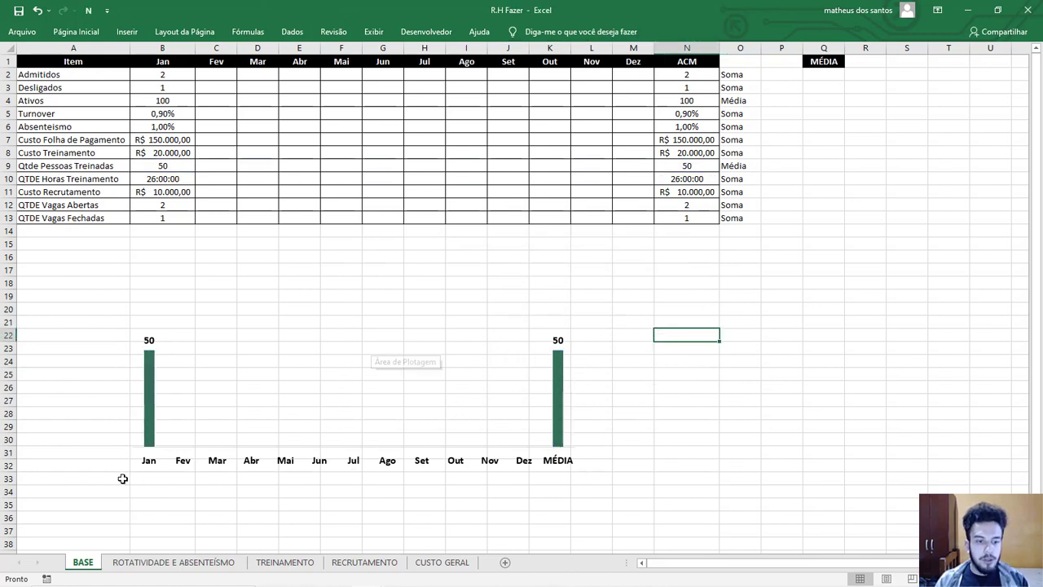
pyautogui.click(183, 352)
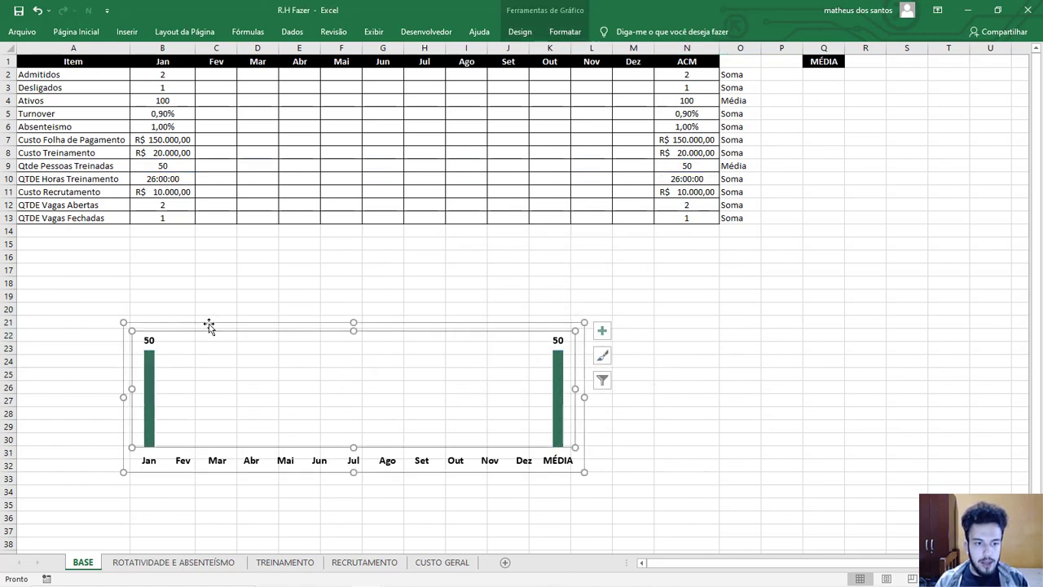
# - Move the finished trained-people chart to the TREINAMENTO sheet, fit it inside the QTDE PESSOAS TREINADAS panel and deselect it
pyautogui.click(284, 563)
pyautogui.scroll(-4, 363, 468)
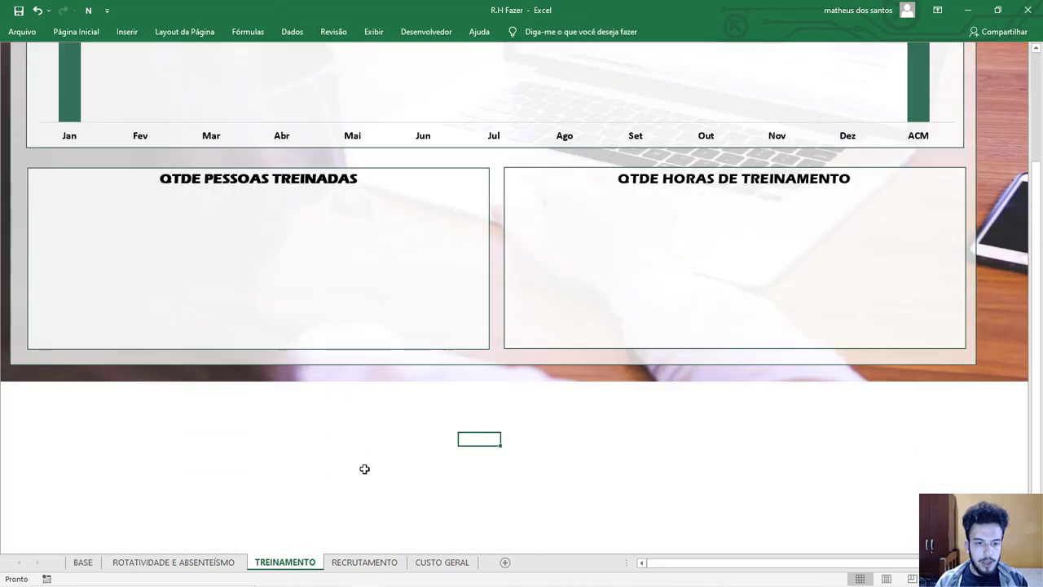
pyautogui.click(363, 472)
pyautogui.hotkey('ctrl', 'v')
pyautogui.moveTo(459, 475); pyautogui.dragTo(155, 202)
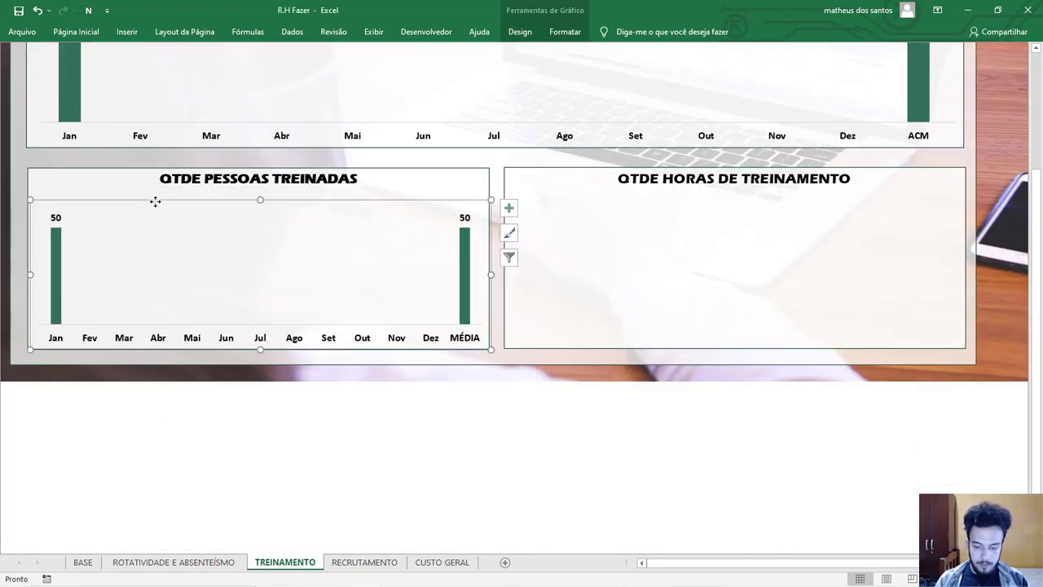
pyautogui.click(440, 403)
pyautogui.scroll(3, 465, 482)
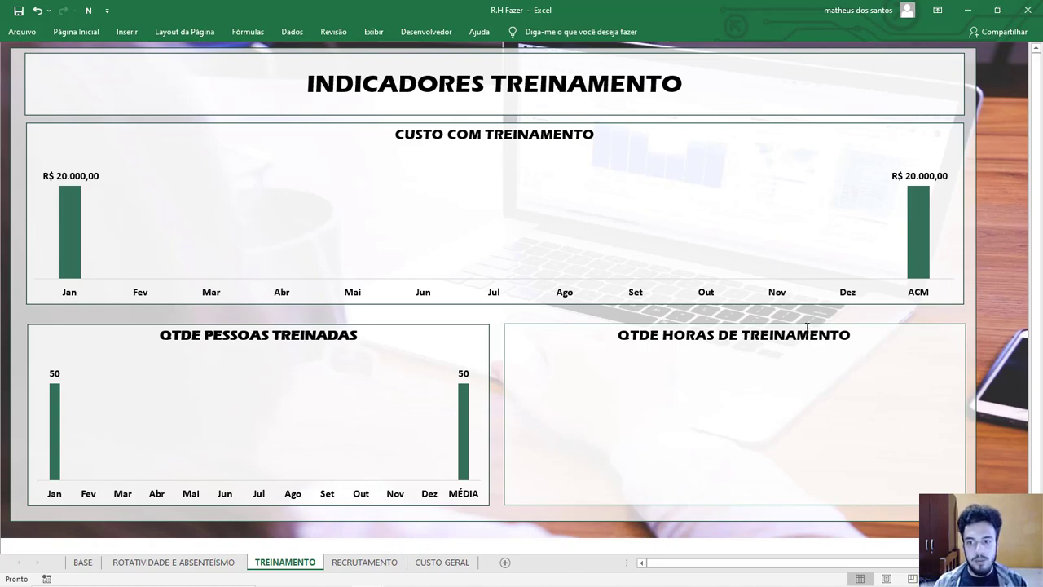
# - Copy the ABSENTEÍSMO chart from the ROTATIVIDADE E ABSENTEÍSMO sheet to the BASE sheet and place it below the table
pyautogui.click(204, 562)
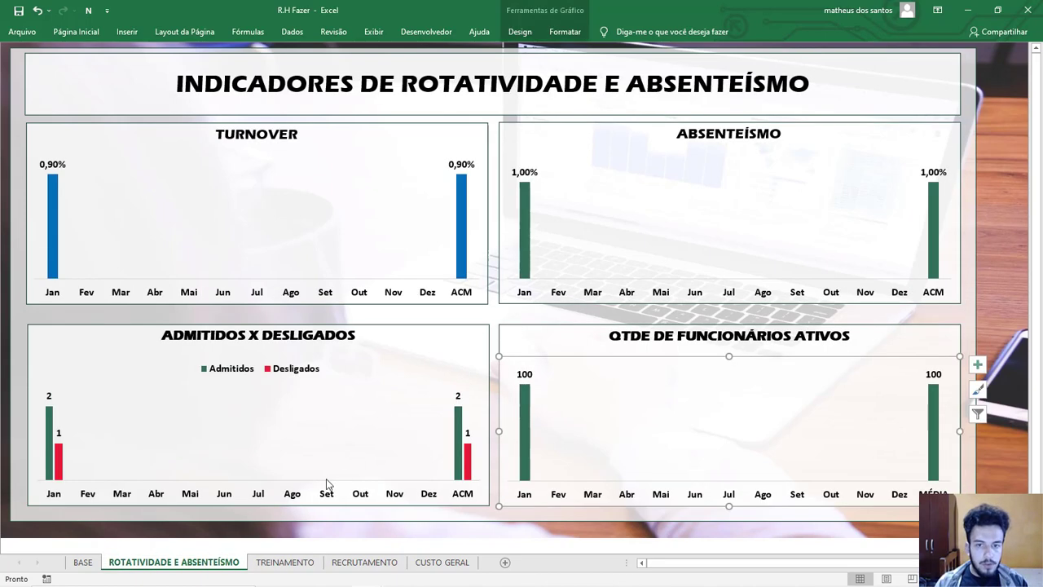
pyautogui.click(729, 236)
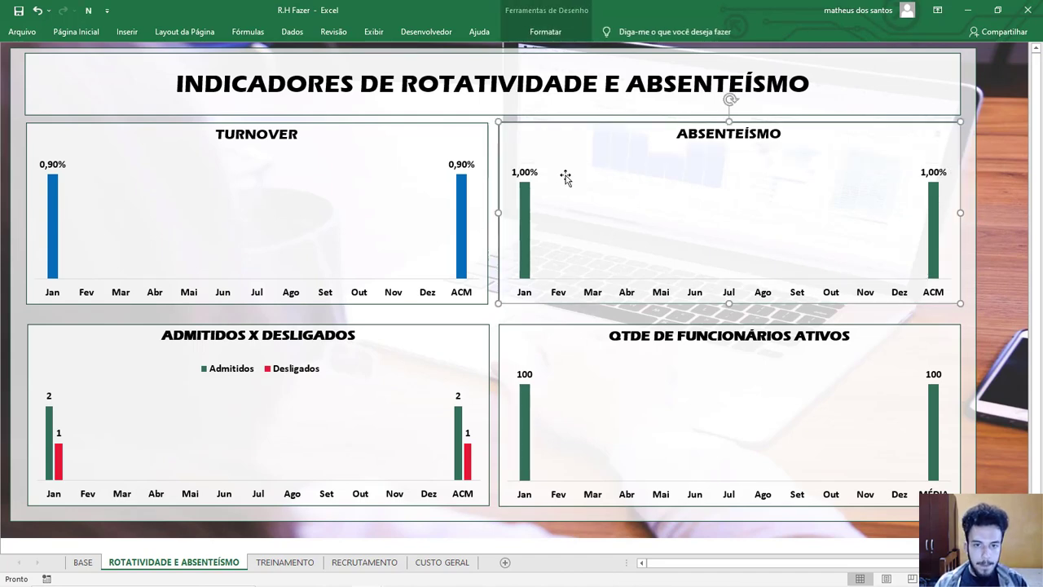
pyautogui.hotkey('ctrl', 'c')
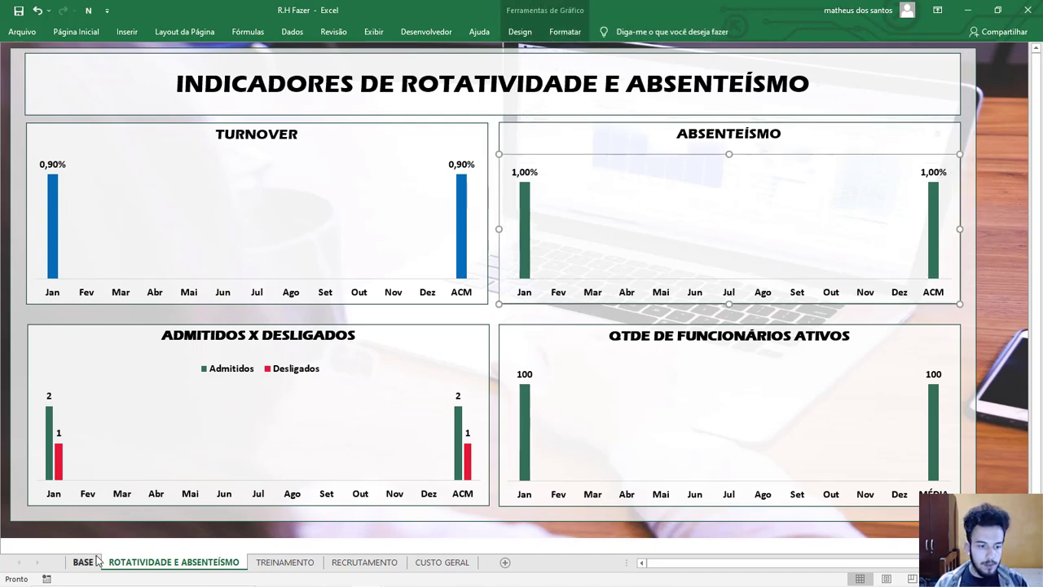
pyautogui.click(82, 562)
pyautogui.hotkey('ctrl', 'v')
pyautogui.moveTo(377, 391); pyautogui.dragTo(257, 278)
# - Shift the copied chart's data range from the Absenteísmo row to the QTDE Horas Treinamento row and deselect the chart
pyautogui.click(685, 322)
pyautogui.click(548, 324)
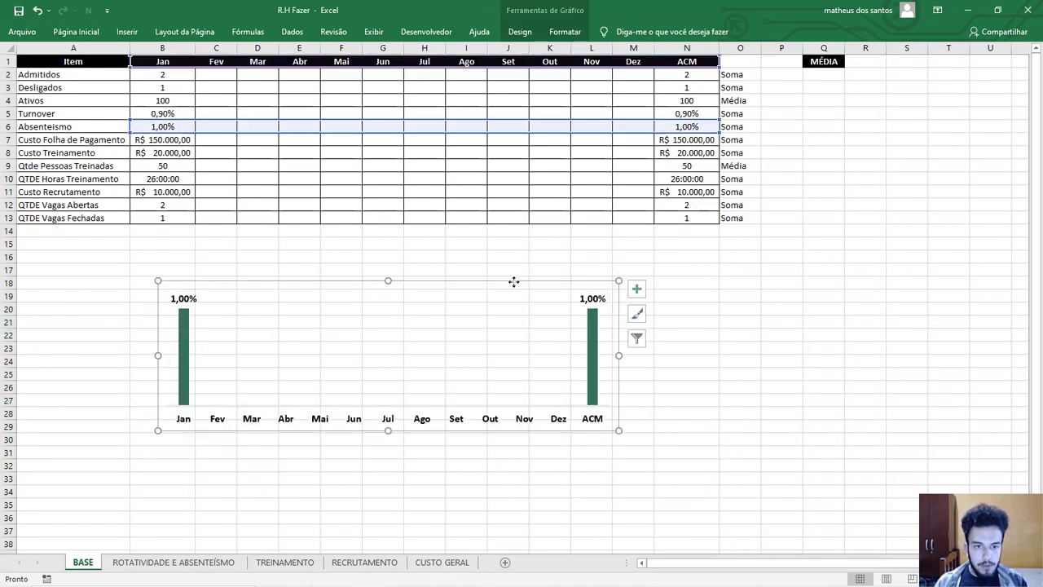
pyautogui.moveTo(415, 134); pyautogui.dragTo(415, 179)
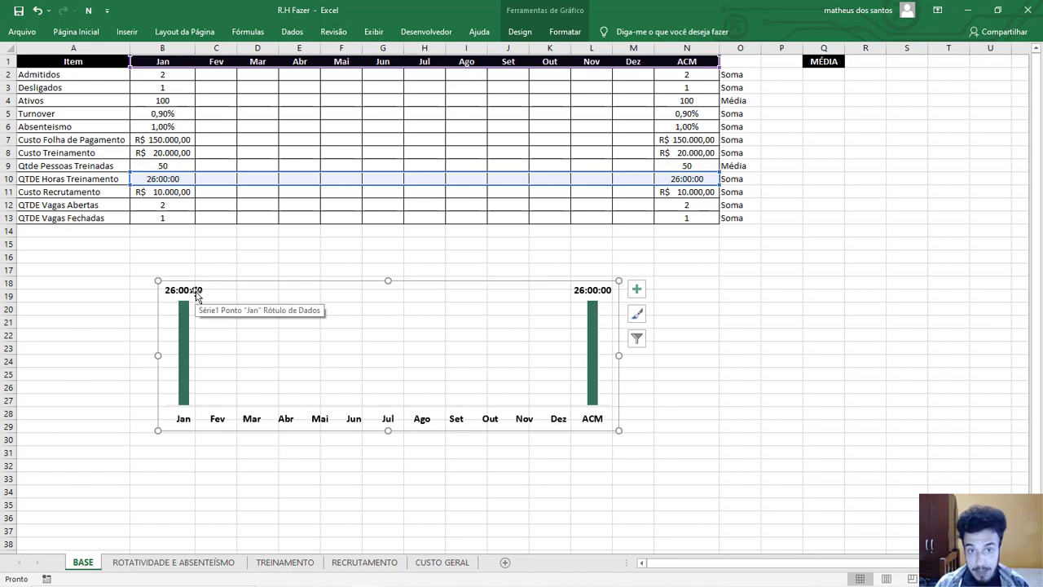
pyautogui.click(696, 344)
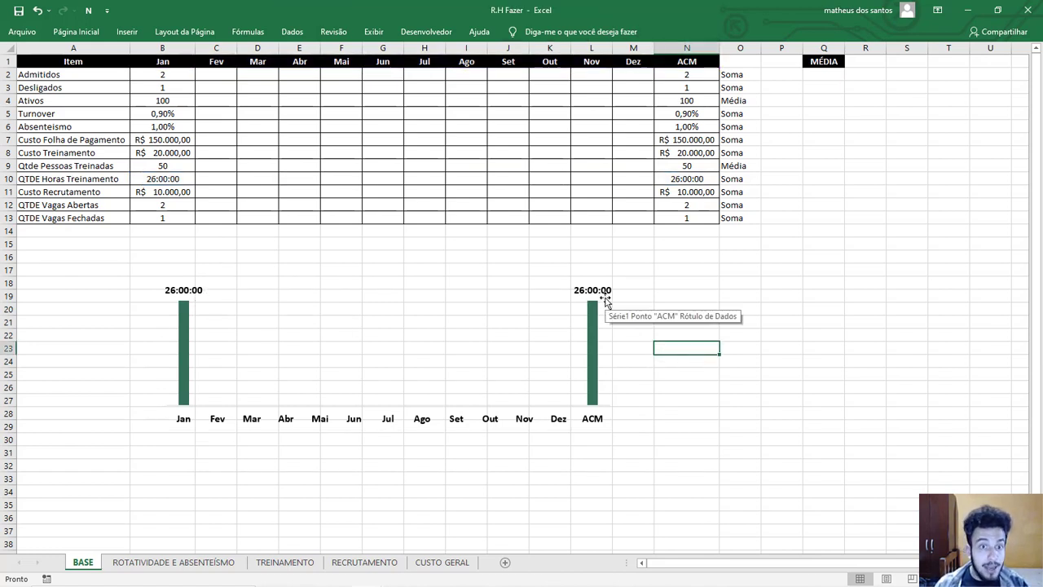
# - Keep the ribbon expanded and copy the format of the ACM cell in the QTDE Horas Treinamento row to its Jan cell
pyautogui.click(92, 34)
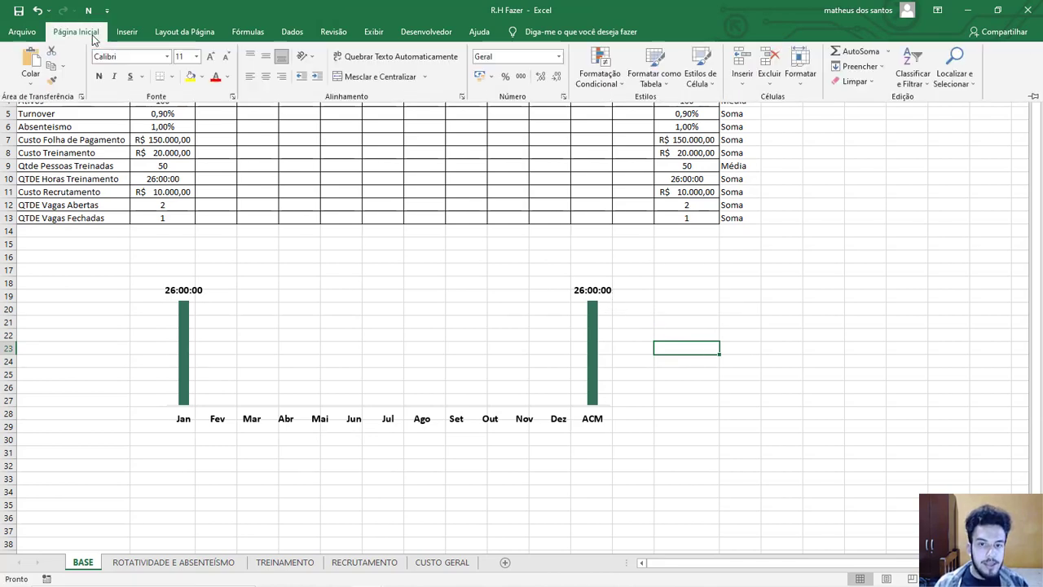
pyautogui.click(93, 36)
pyautogui.click(678, 239)
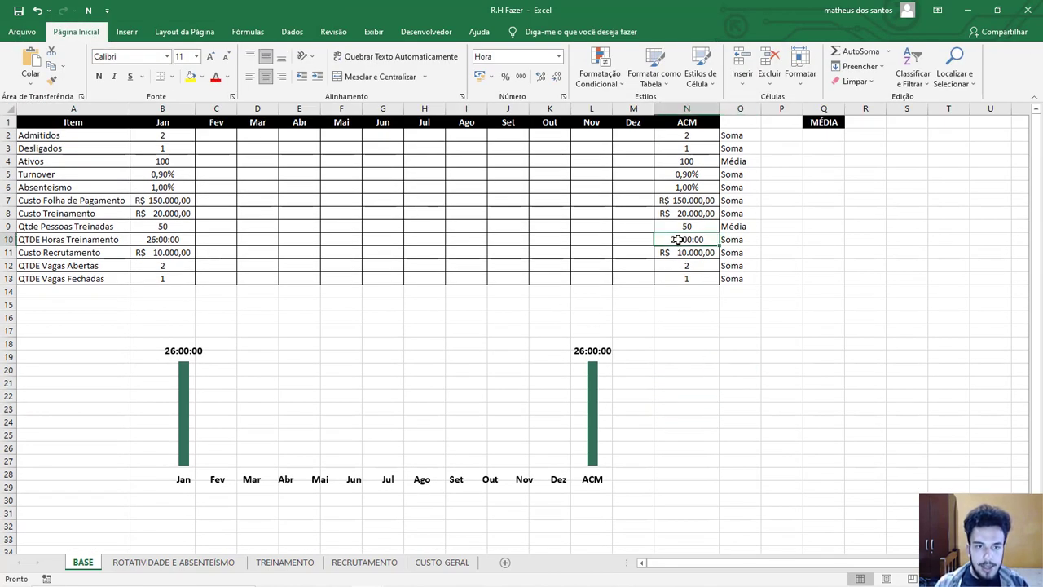
pyautogui.click(848, 355)
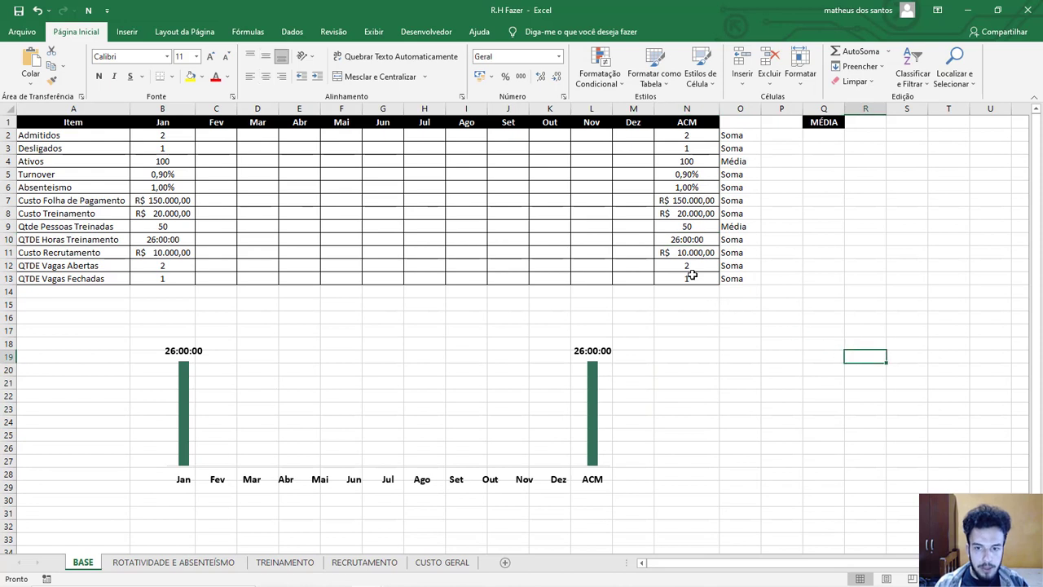
pyautogui.click(688, 239)
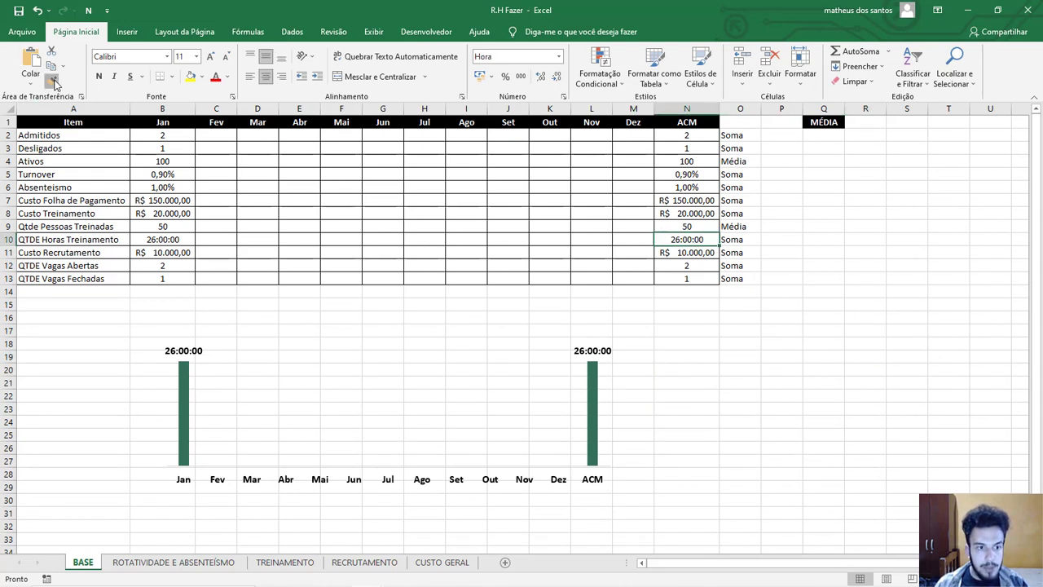
pyautogui.click(52, 81)
pyautogui.click(167, 240)
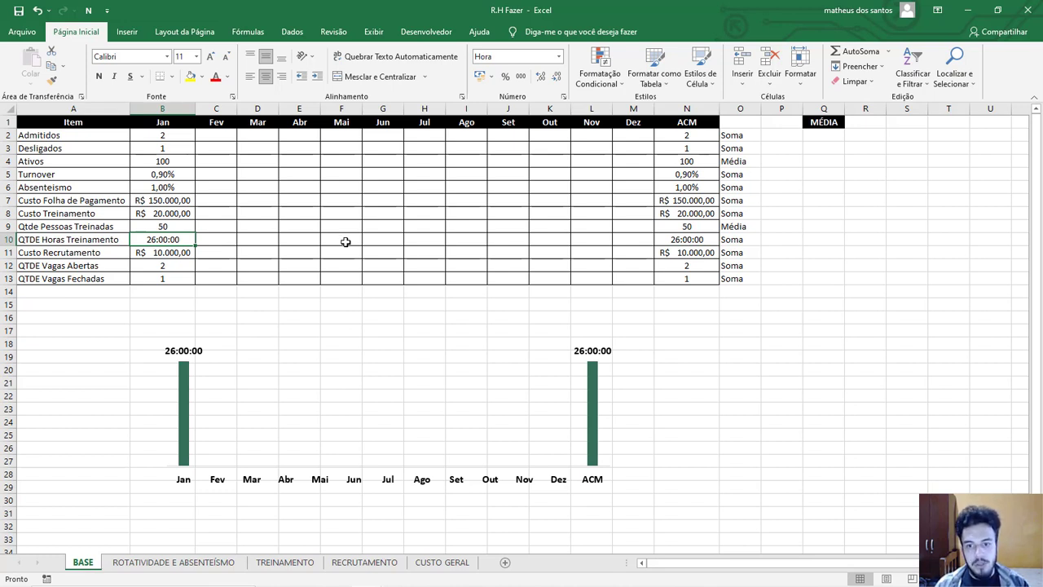
pyautogui.click(701, 408)
# - Format the QTDE Horas Treinamento row from Jan to ACM with the Hora type 37:30:55
pyautogui.moveTo(163, 239); pyautogui.dragTo(684, 239)
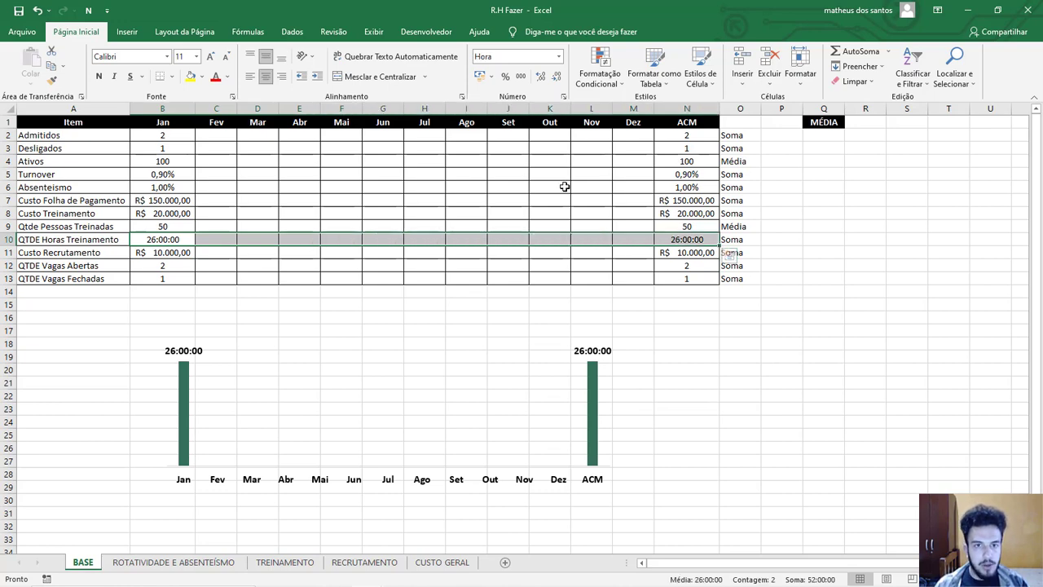
pyautogui.click(563, 97)
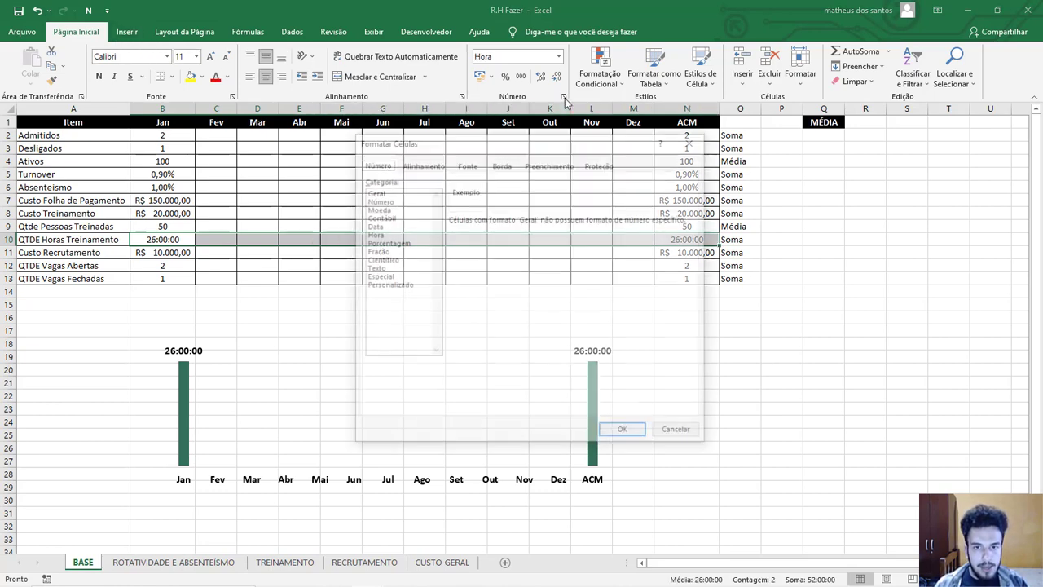
pyautogui.click(377, 235)
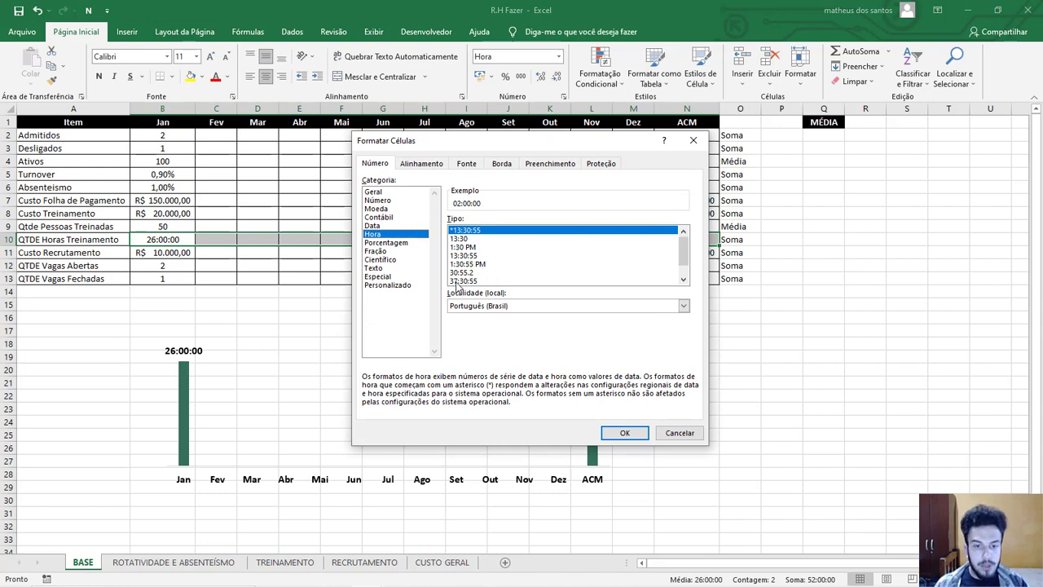
pyautogui.click(458, 282)
pyautogui.click(623, 433)
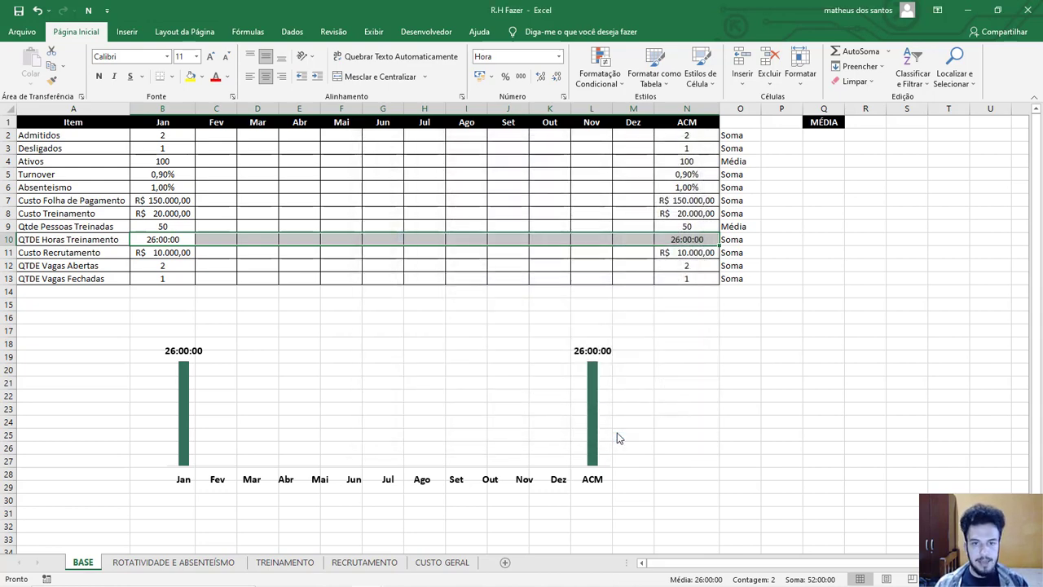
# - Remove the seconds from the QTDE Horas Treinamento row with the custom number format [h]:mm
pyautogui.click(563, 96)
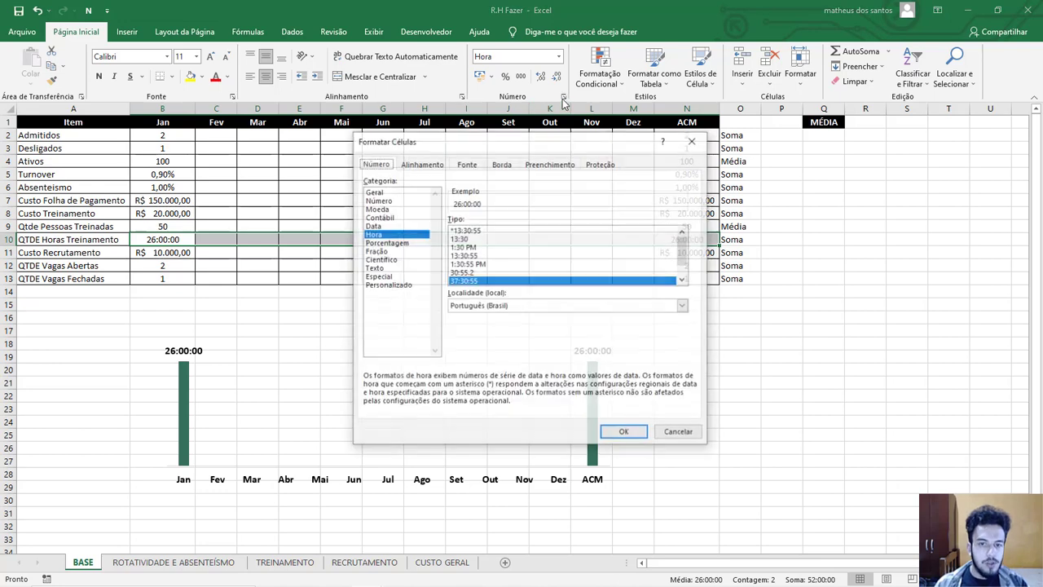
pyautogui.click(406, 288)
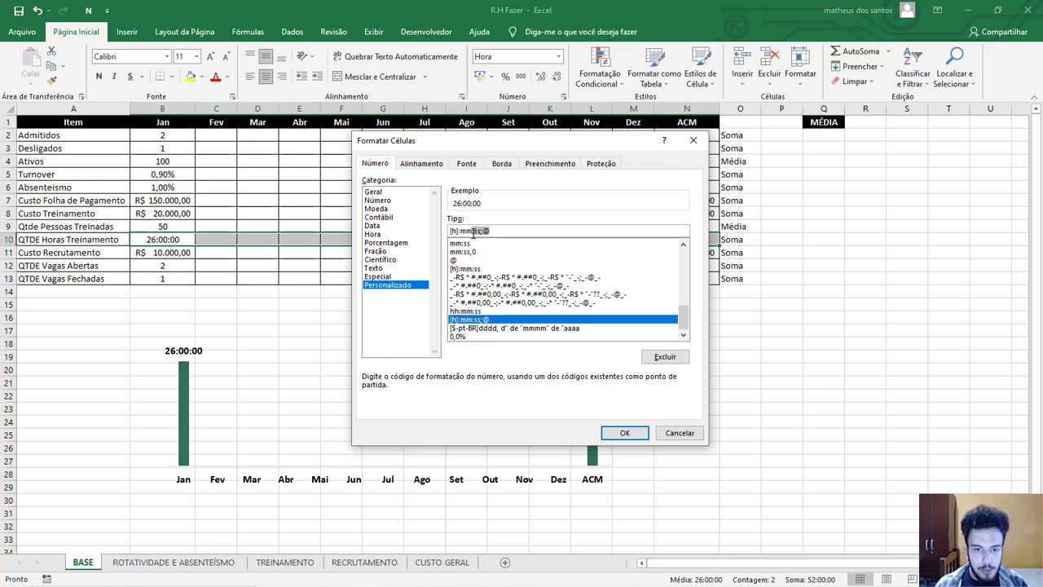
pyautogui.press('BackSpace')
pyautogui.click(624, 433)
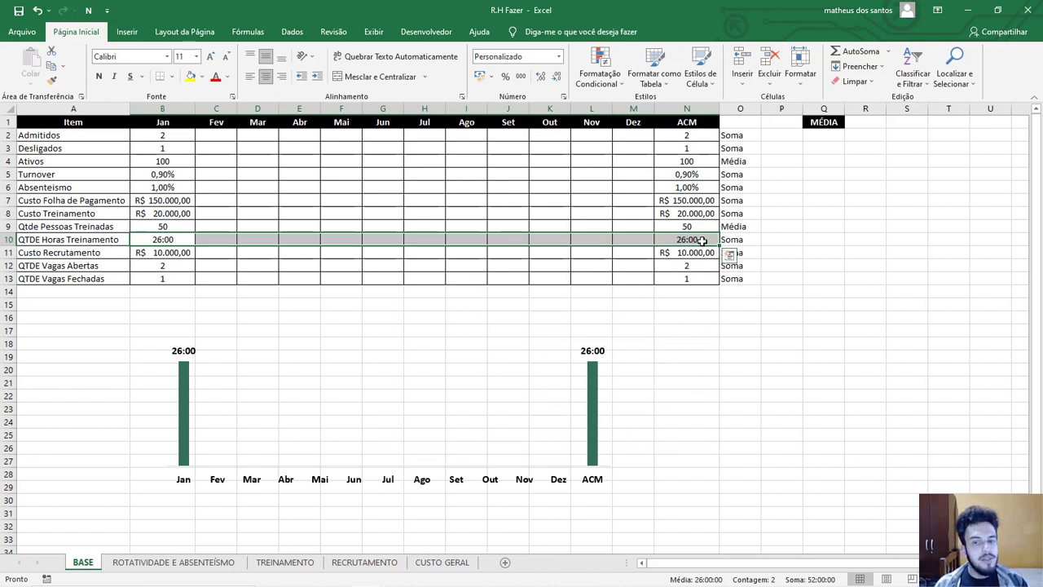
# - Undo the custom hour format on the QTDE Horas Treinamento row and redo it
pyautogui.click(702, 240)
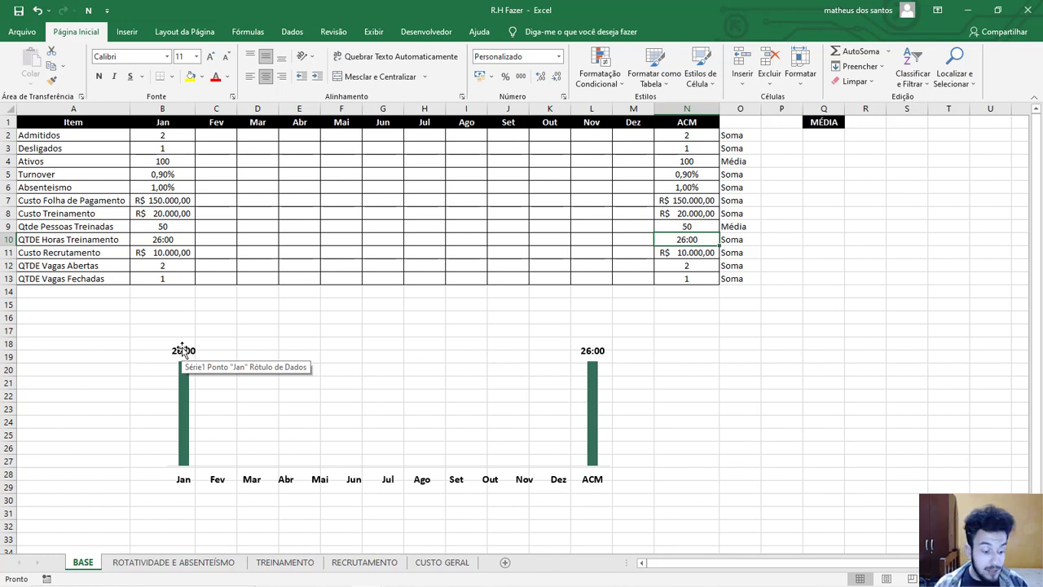
pyautogui.hotkey('ctrl', 'z')
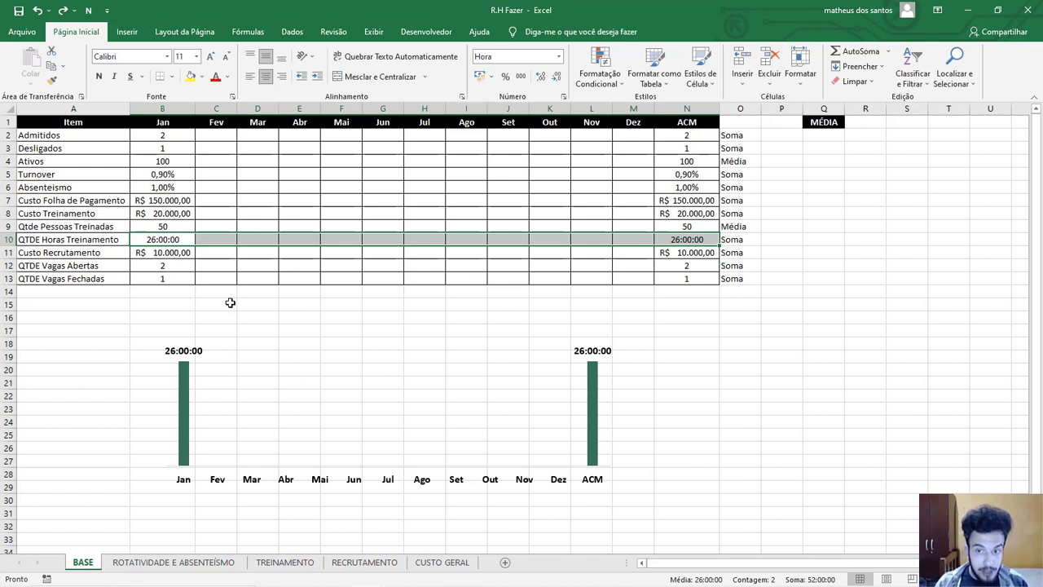
pyautogui.click(61, 10)
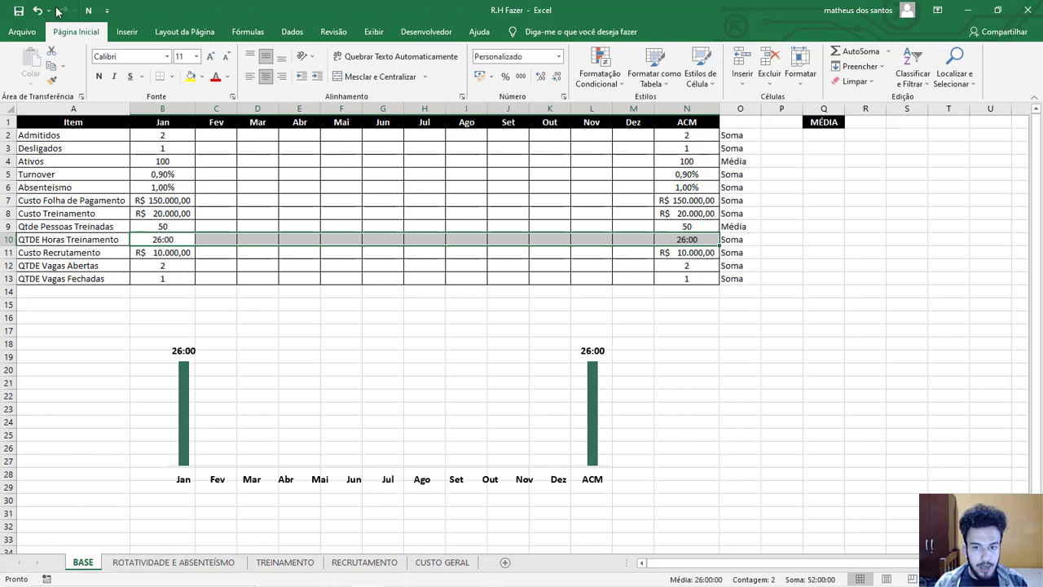
# - Cut the training hours chart from the BASE sheet and paste it below the panels on the TREINAMENTO sheet
pyautogui.click(308, 345)
pyautogui.click(300, 343)
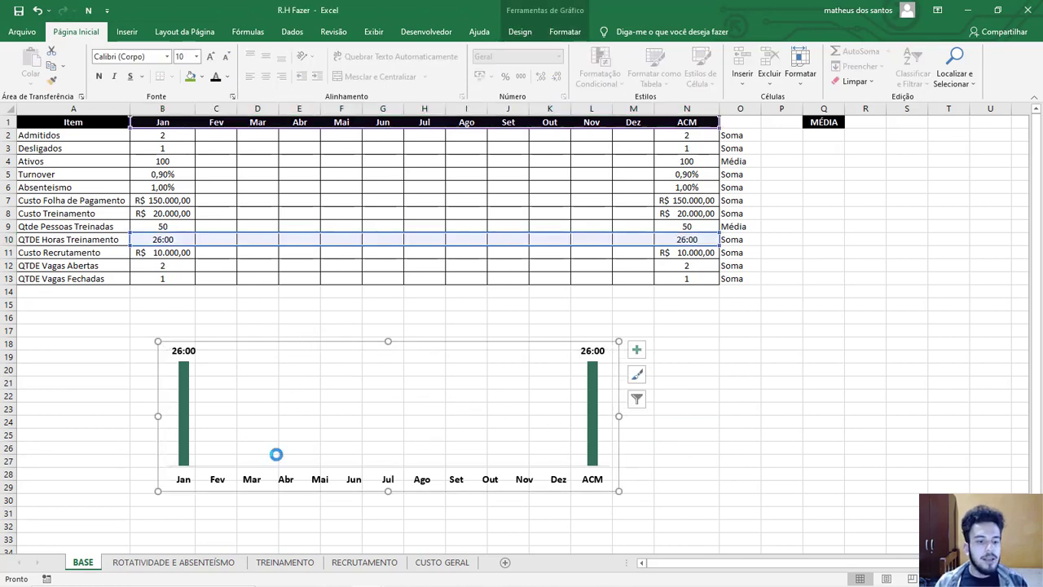
pyautogui.hotkey('ctrl', 'x')
pyautogui.click(297, 565)
pyautogui.scroll(-3, 570, 455)
pyautogui.click(624, 500)
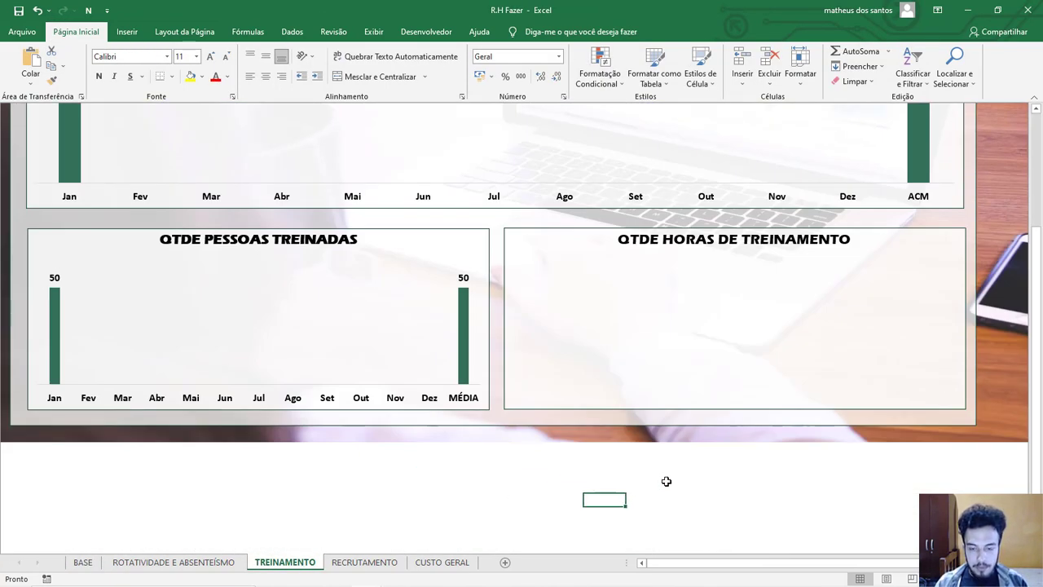
pyautogui.hotkey('ctrl', 'v')
# - Align the pasted chart inside the QTDE HORAS DE TREINAMENTO panel, deselect it and collapse the ribbon
pyautogui.moveTo(657, 491); pyautogui.dragTo(589, 264)
pyautogui.press('Up')
pyautogui.press('Up')
pyautogui.press('Up')
pyautogui.press('Up')
pyautogui.press('Up')
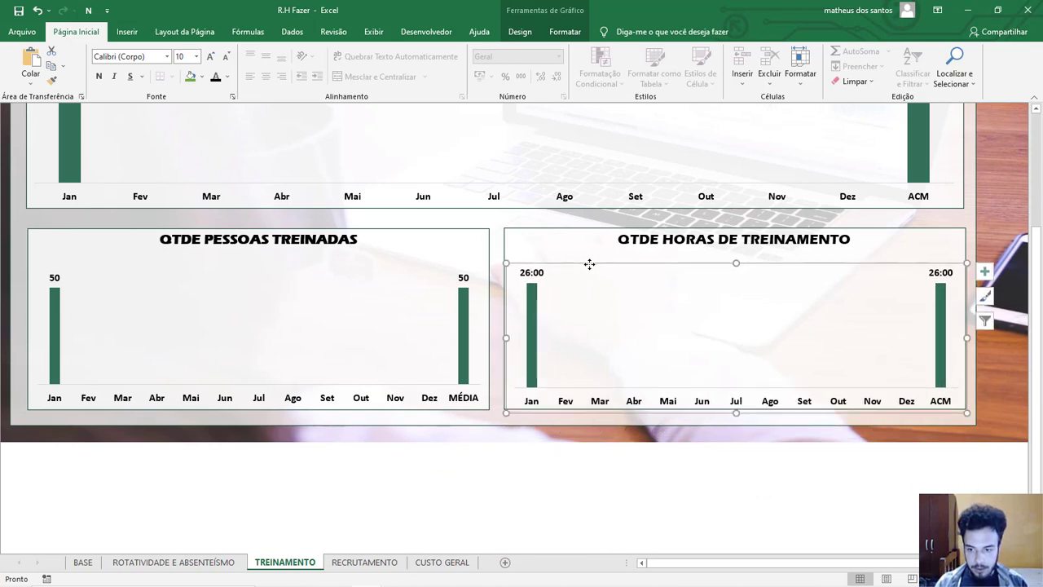
pyautogui.press('Left')
pyautogui.press('Left')
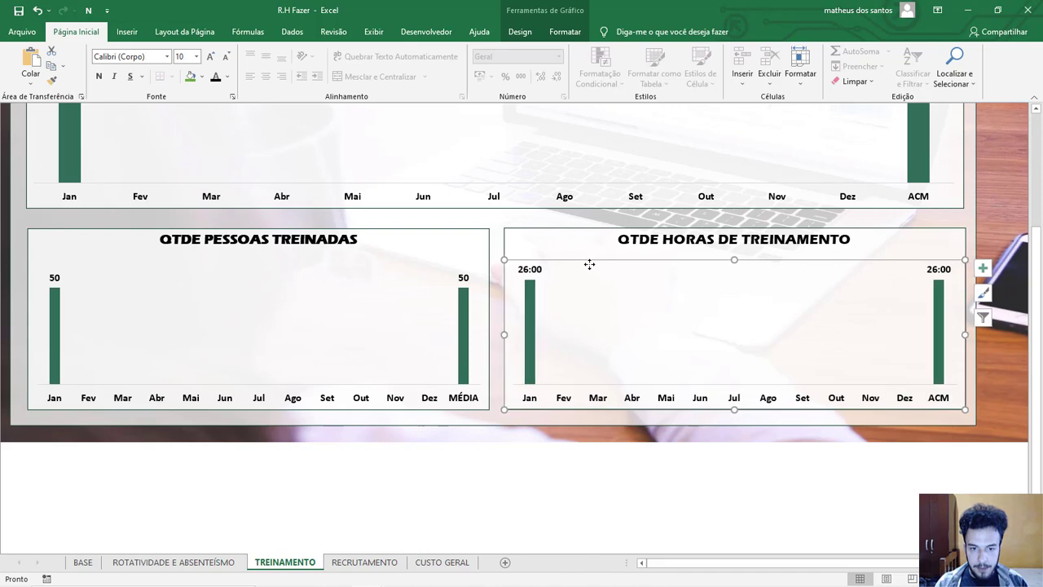
pyautogui.click(542, 495)
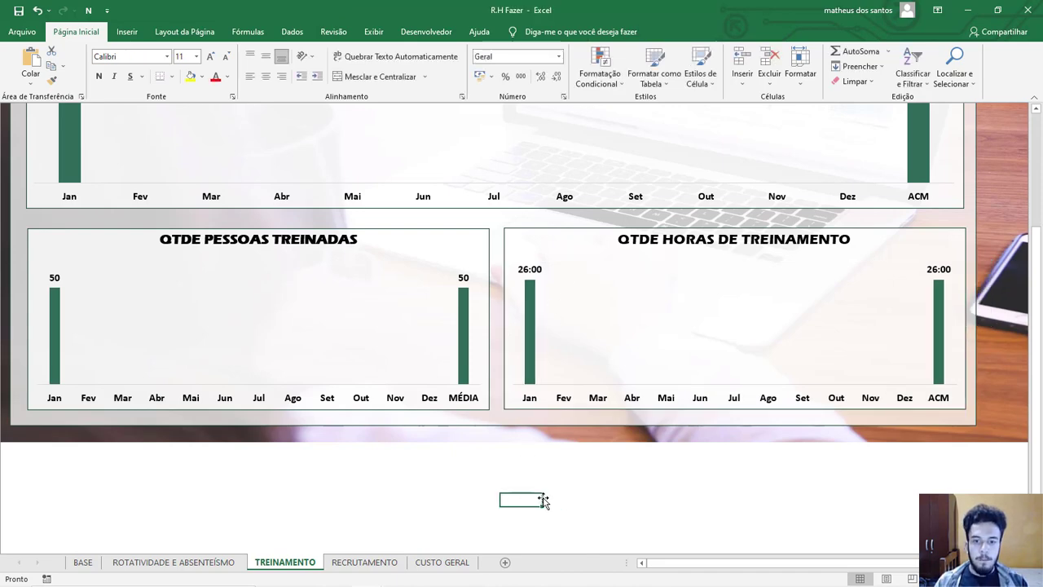
pyautogui.scroll(3, 554, 506)
pyautogui.doubleClick(82, 33)
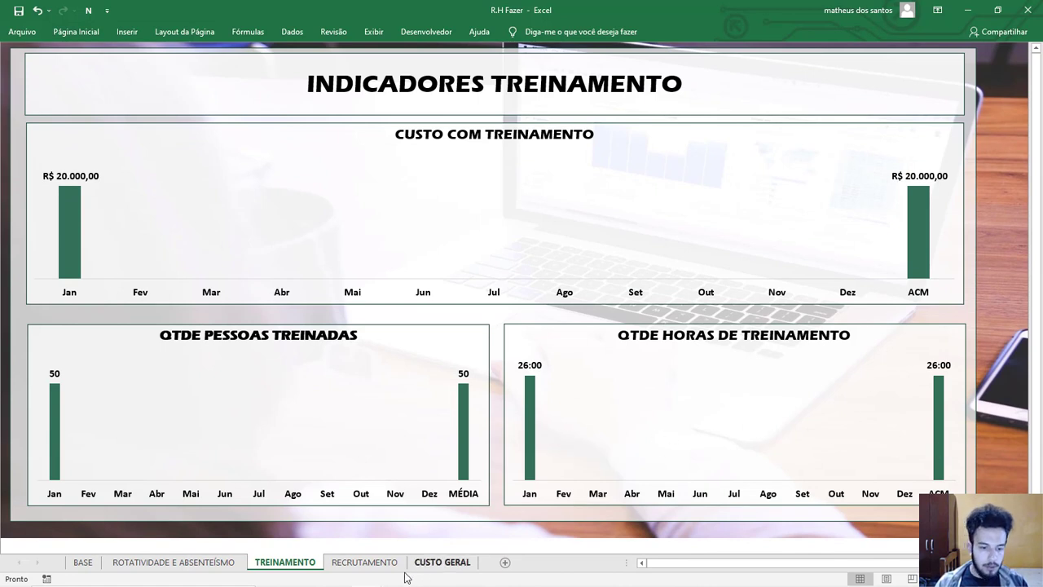
# - Check the RECRUTAMENTO sheet's panels, then copy the CUSTO COM TREINAMENTO chart to the BASE sheet and place it below the table
pyautogui.click(370, 568)
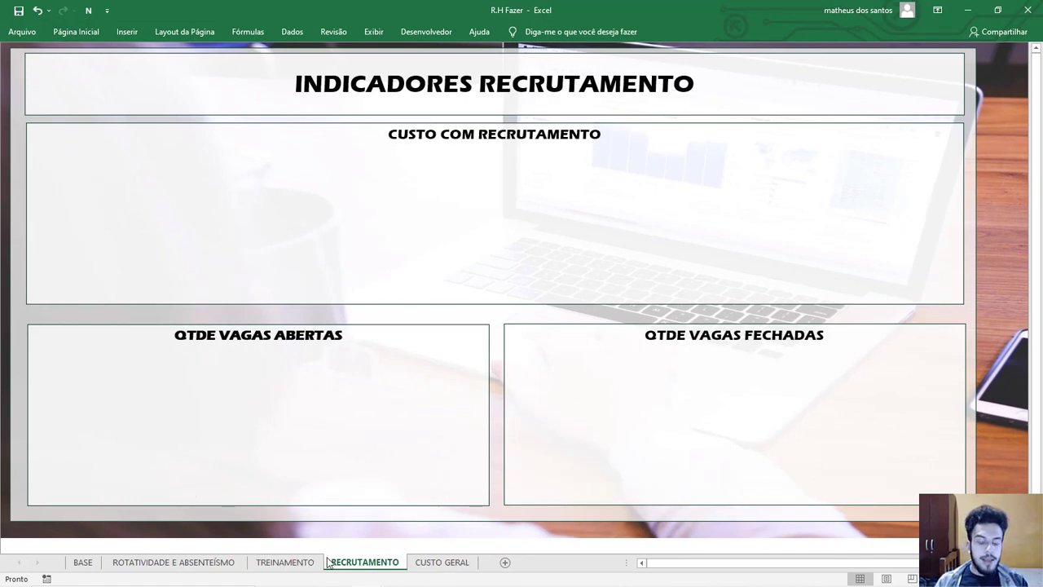
pyautogui.click(293, 562)
pyautogui.click(326, 202)
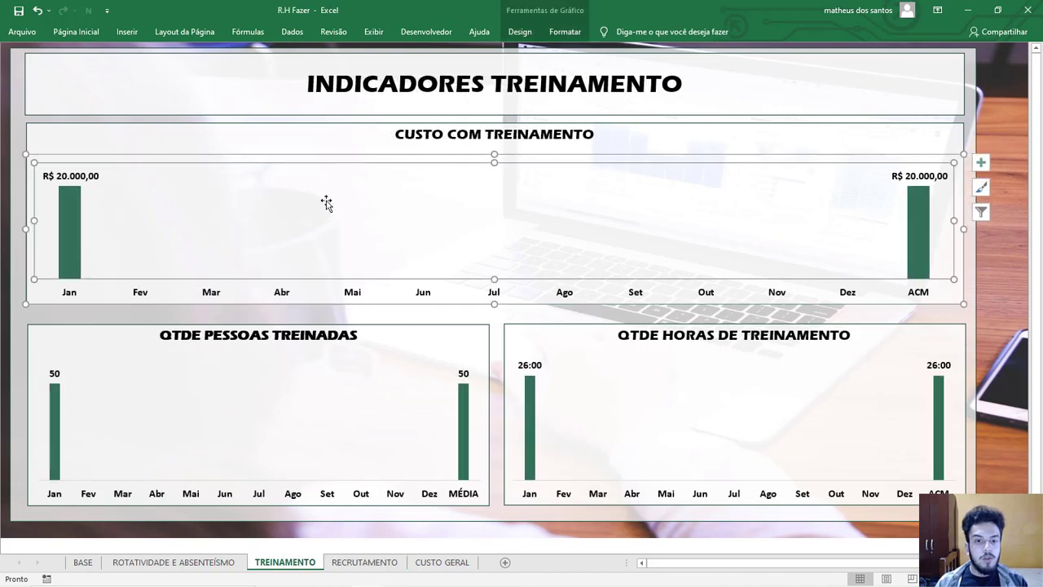
pyautogui.click(327, 159)
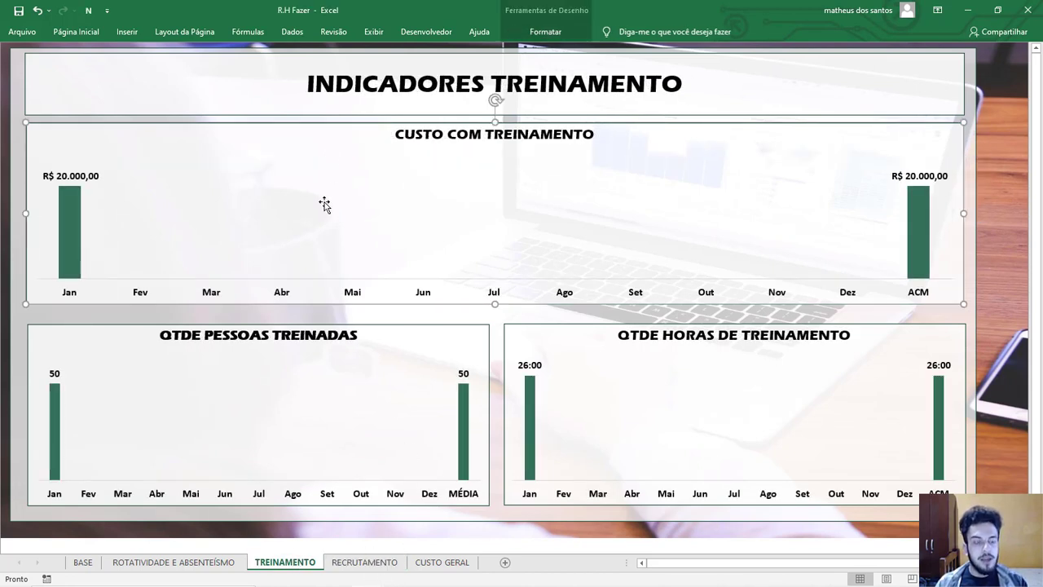
pyautogui.hotkey('ctrl', 'c')
pyautogui.click(82, 562)
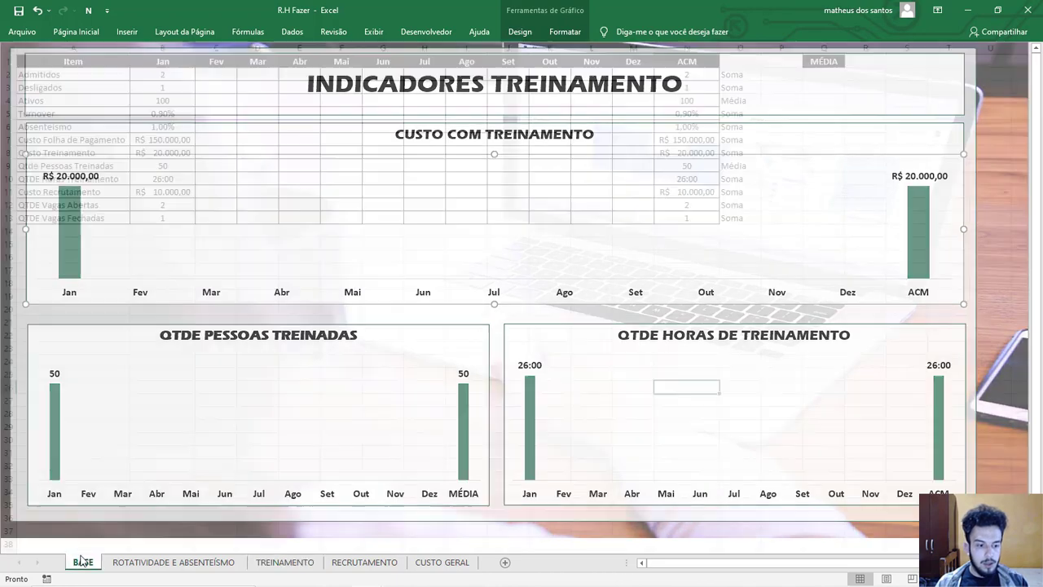
pyautogui.hotkey('ctrl', 'v')
pyautogui.moveTo(327, 384); pyautogui.dragTo(176, 292)
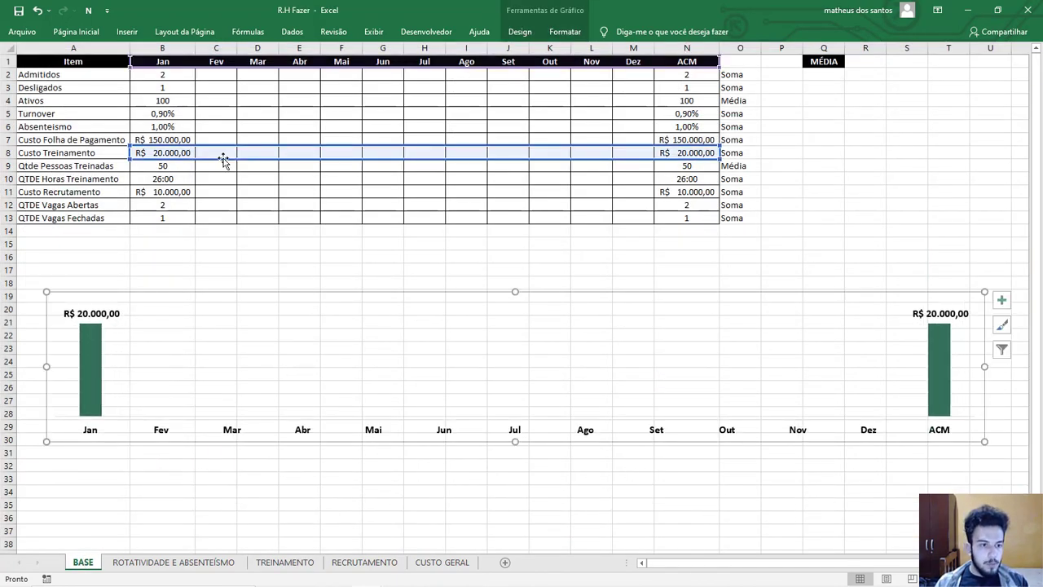
# - Shift the copied chart's data range to the Custo Recrutamento row on the BASE sheet and cut the chart
pyautogui.moveTo(223, 159); pyautogui.dragTo(220, 193)
pyautogui.click(409, 284)
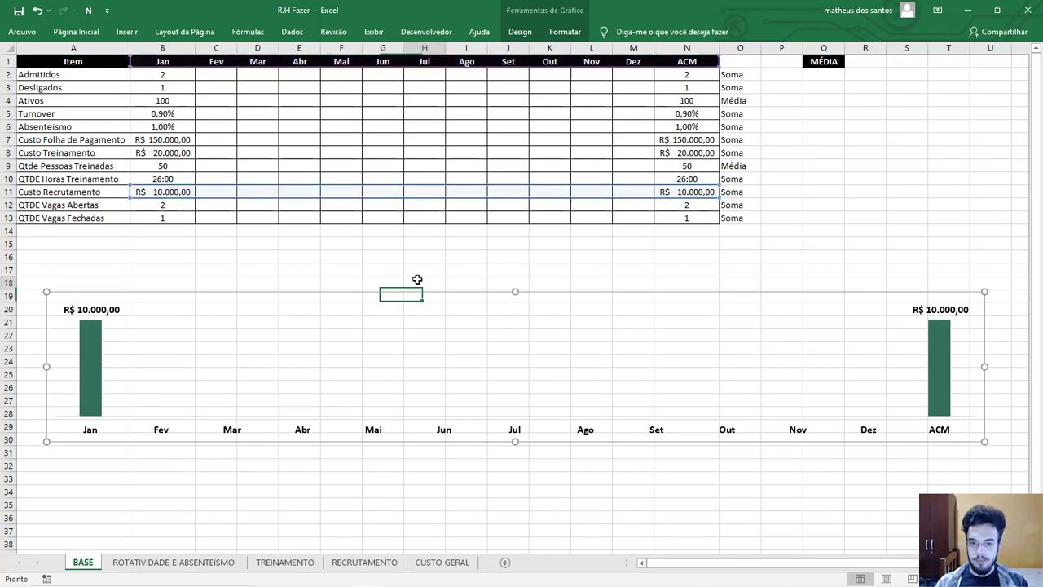
pyautogui.click(396, 383)
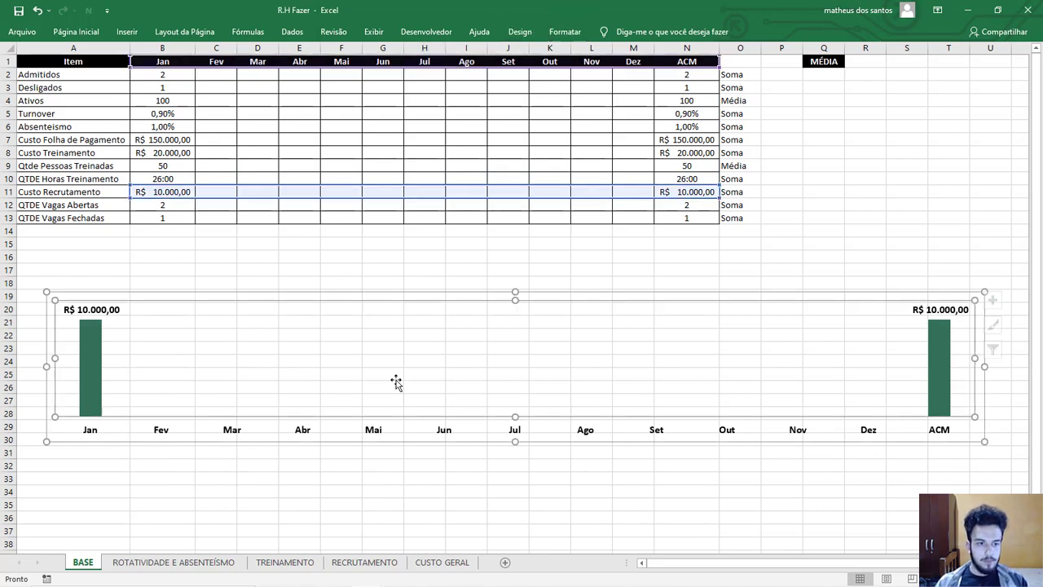
pyautogui.click(230, 294)
pyautogui.press('Delete')
# - Paste the recruitment cost chart on the RECRUTAMENTO sheet and move it into the CUSTO COM RECRUTAMENTO panel
pyautogui.click(351, 545)
pyautogui.click(358, 561)
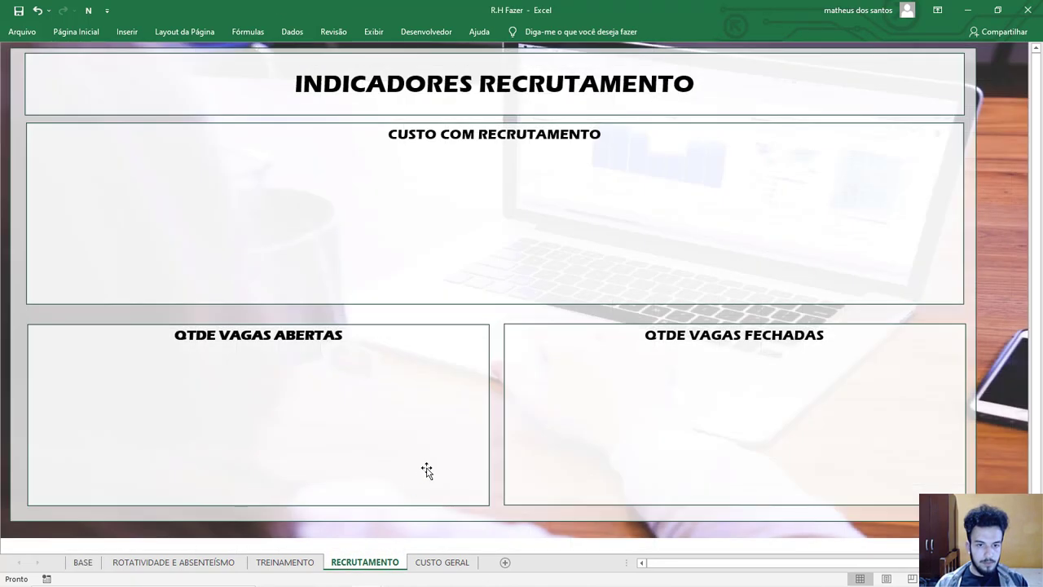
pyautogui.scroll(-5, 456, 489)
pyautogui.click(473, 495)
pyautogui.hotkey('ctrl', 'v')
pyautogui.moveTo(511, 489); pyautogui.dragTo(256, 220)
pyautogui.scroll(3, 426, 473)
pyautogui.moveTo(388, 380); pyautogui.dragTo(221, 156)
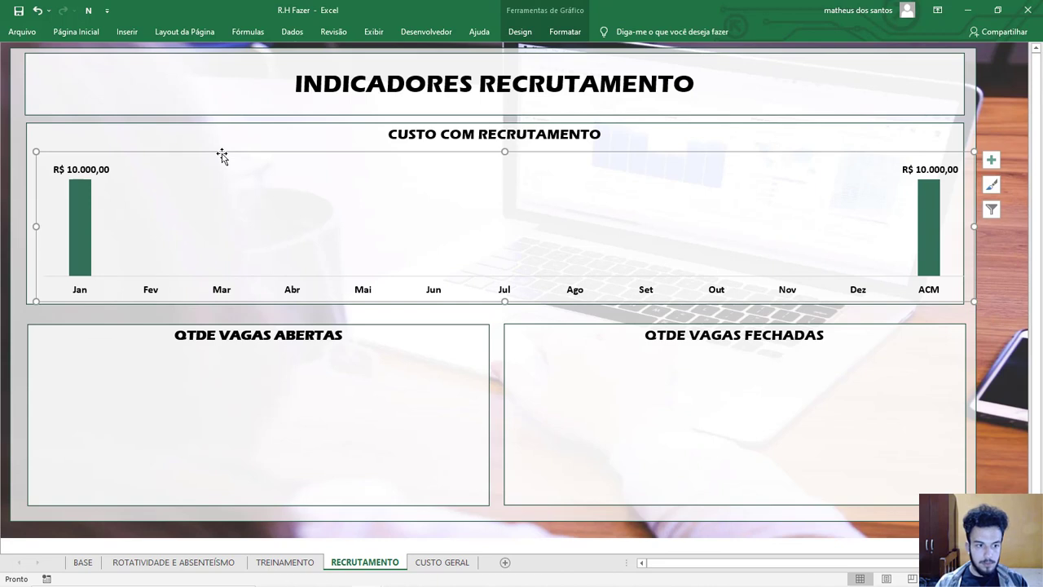
# - Align the recruitment cost chart with the edges of the CUSTO COM RECRUTAMENTO panel and deselect it
pyautogui.press('Left')
pyautogui.press('Left')
pyautogui.press('Left')
pyautogui.press('Left')
pyautogui.press('Left')
pyautogui.press('Left')
pyautogui.press('Left')
pyautogui.press('Left')
pyautogui.press('Left')
pyautogui.press('Left')
pyautogui.press('Left')
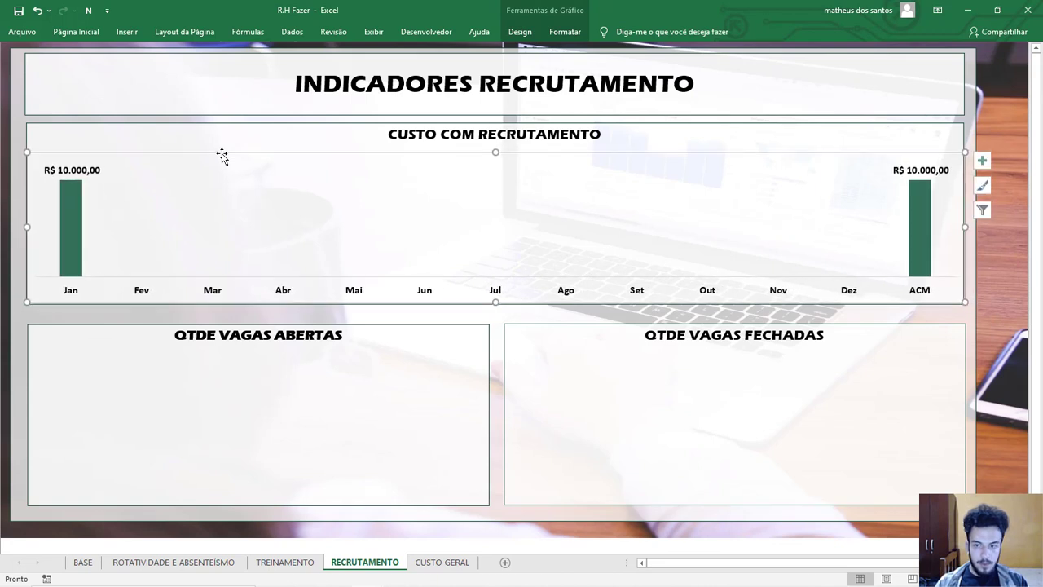
pyautogui.press('Down')
pyautogui.press('Down')
pyautogui.press('Left')
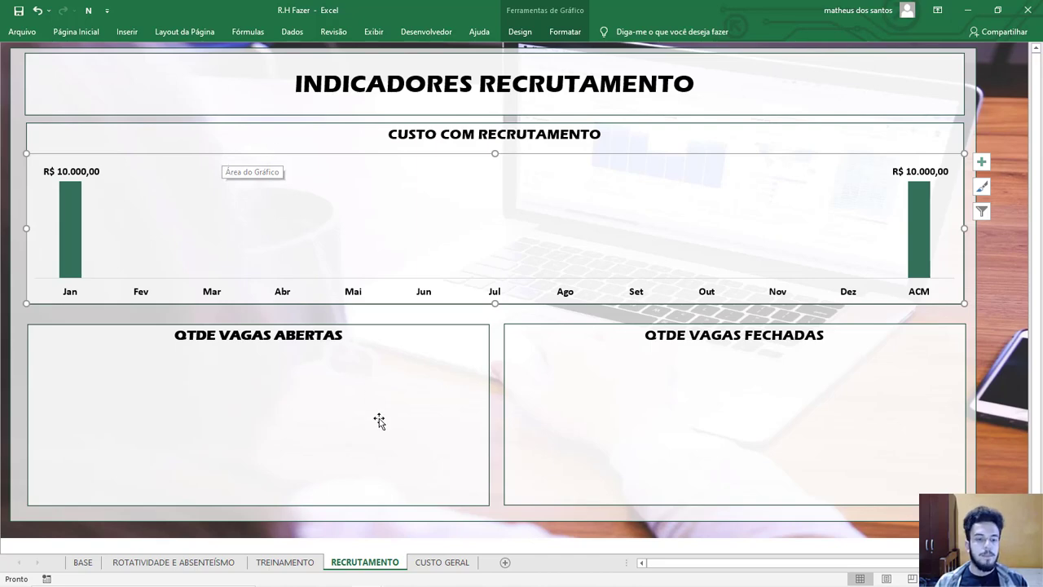
pyautogui.scroll(-3, 380, 421)
pyautogui.click(366, 457)
pyautogui.scroll(3, 326, 408)
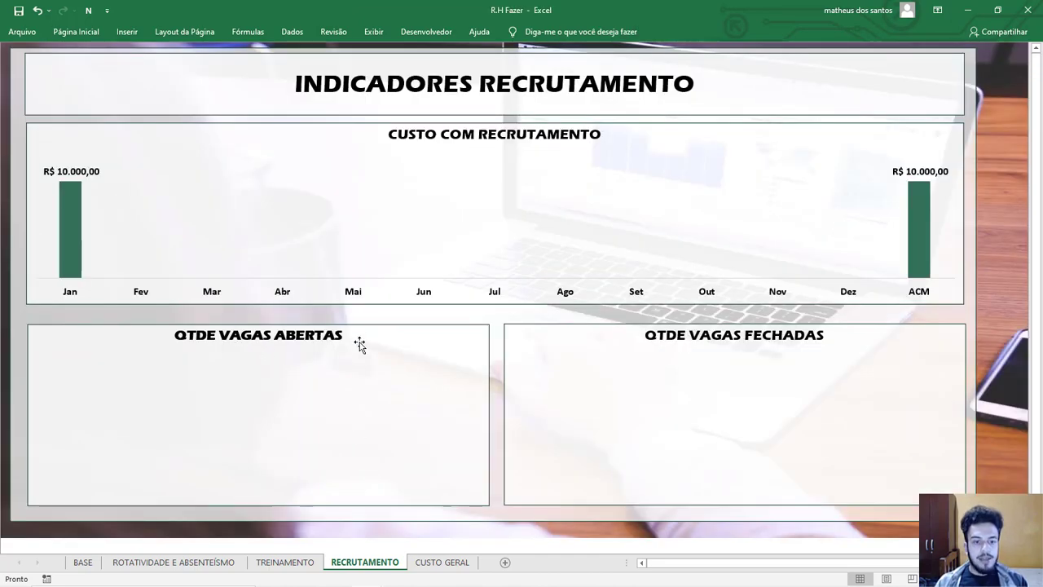
# - Copy the QTDE HORAS DE TREINAMENTO chart below the BASE table and shift its data range to the QTDE Vagas Abertas row
pyautogui.click(284, 563)
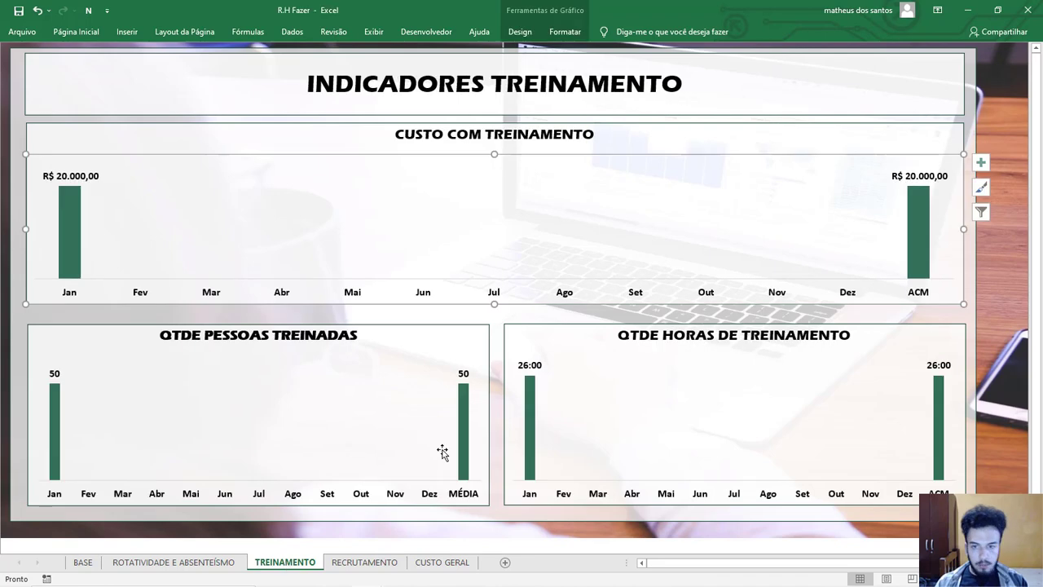
pyautogui.click(620, 414)
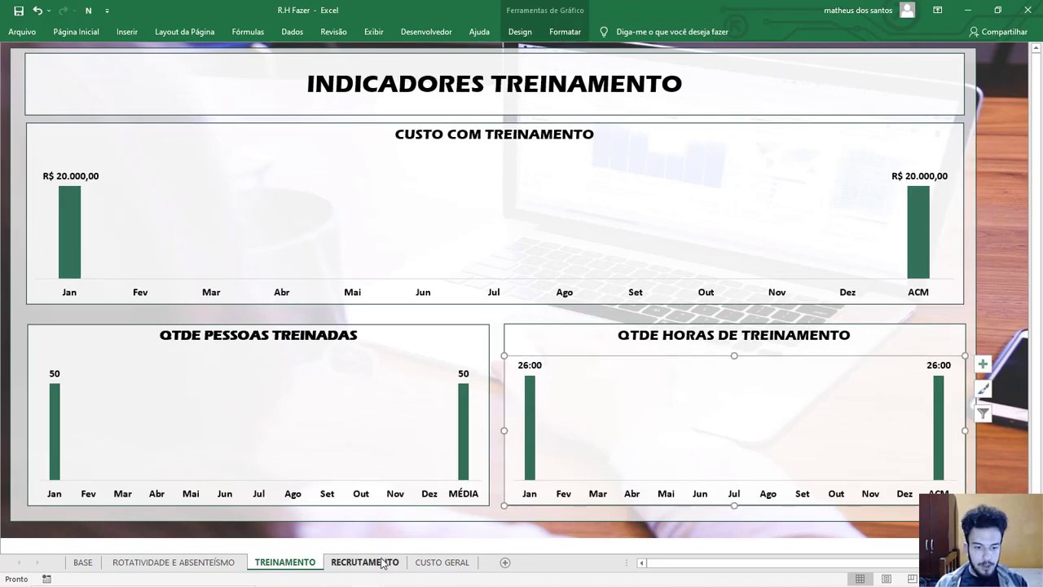
pyautogui.click(364, 562)
pyautogui.click(83, 562)
pyautogui.click(203, 412)
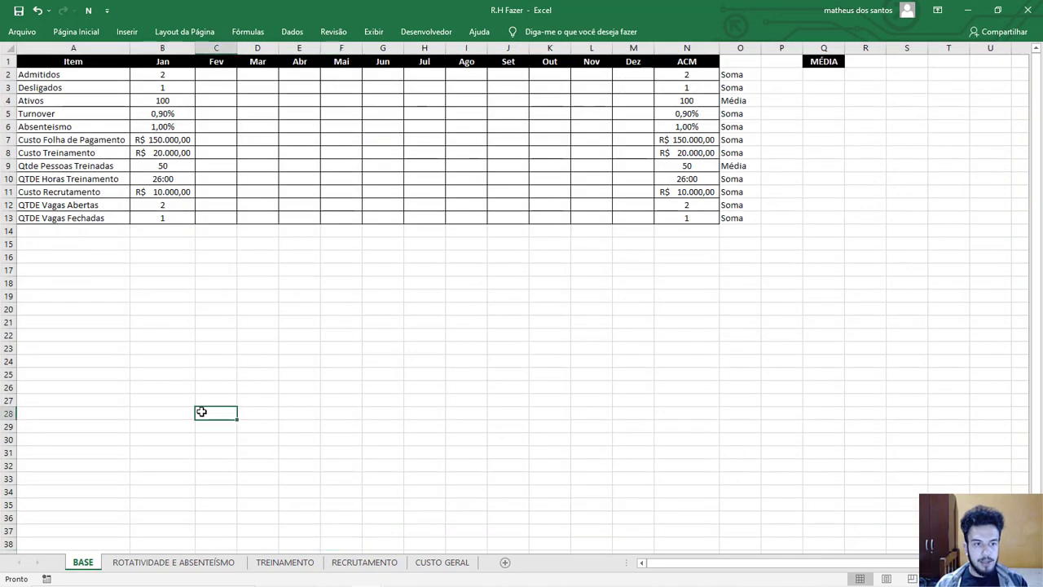
pyautogui.hotkey('ctrl', 'v')
pyautogui.moveTo(307, 393); pyautogui.dragTo(198, 277)
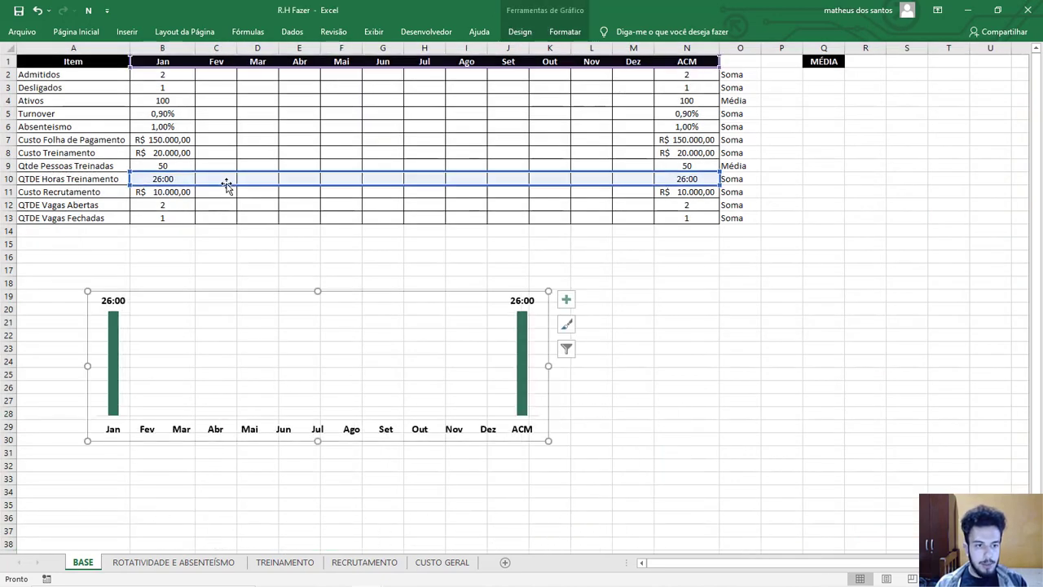
pyautogui.moveTo(227, 194); pyautogui.dragTo(224, 205)
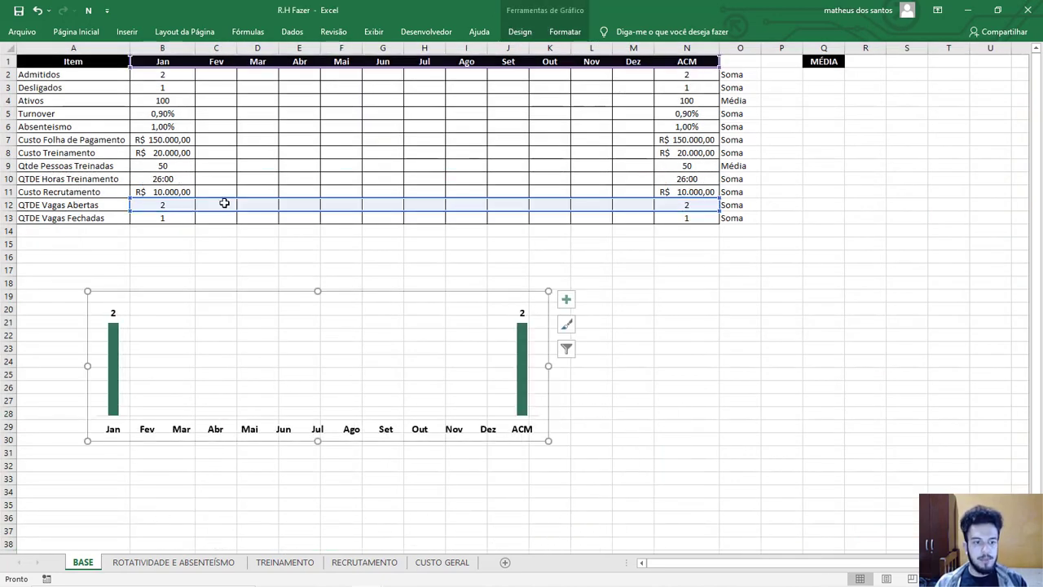
# - Cut the open vacancies chart from BASE, paste it on the RECRUTAMENTO sheet and move it into the QTDE VAGAS ABERTAS panel
pyautogui.click(255, 270)
pyautogui.click(364, 562)
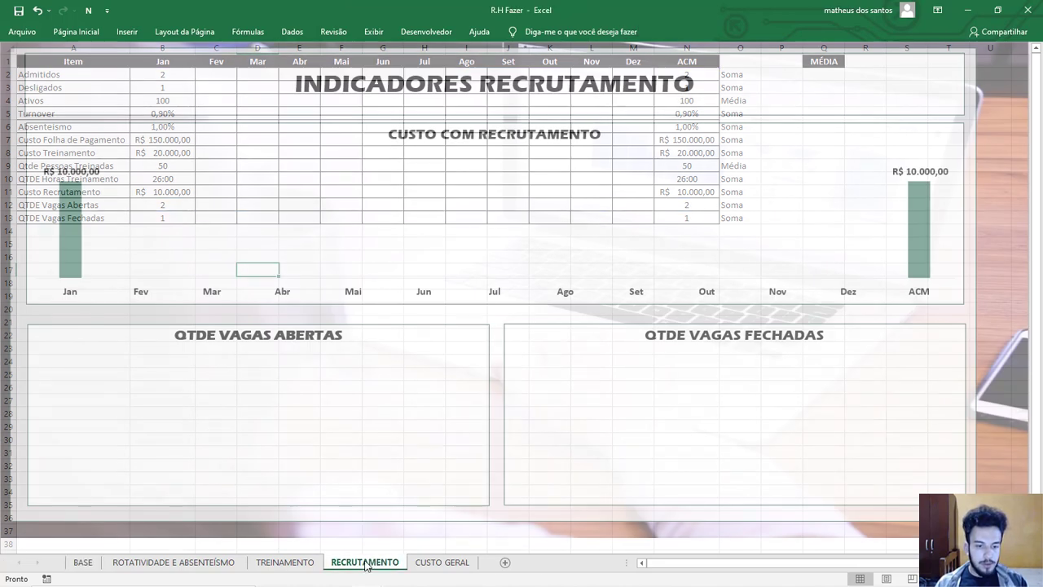
pyautogui.scroll(-3, 370, 464)
pyautogui.hotkey('ctrl', 'v')
pyautogui.moveTo(478, 461); pyautogui.dragTo(175, 206)
# - Align the open vacancies chart with the QTDE VAGAS ABERTAS panel's borders and deselect it
pyautogui.press('Up')
pyautogui.press('Up')
pyautogui.press('Up')
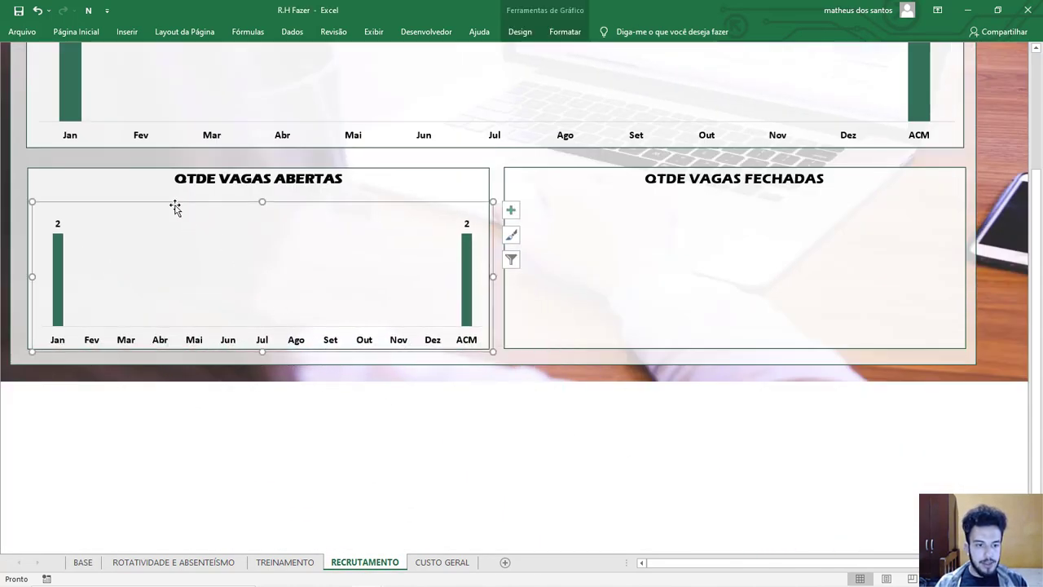
pyautogui.press('Left')
pyautogui.press('Left')
pyautogui.press('Left')
pyautogui.press('Left')
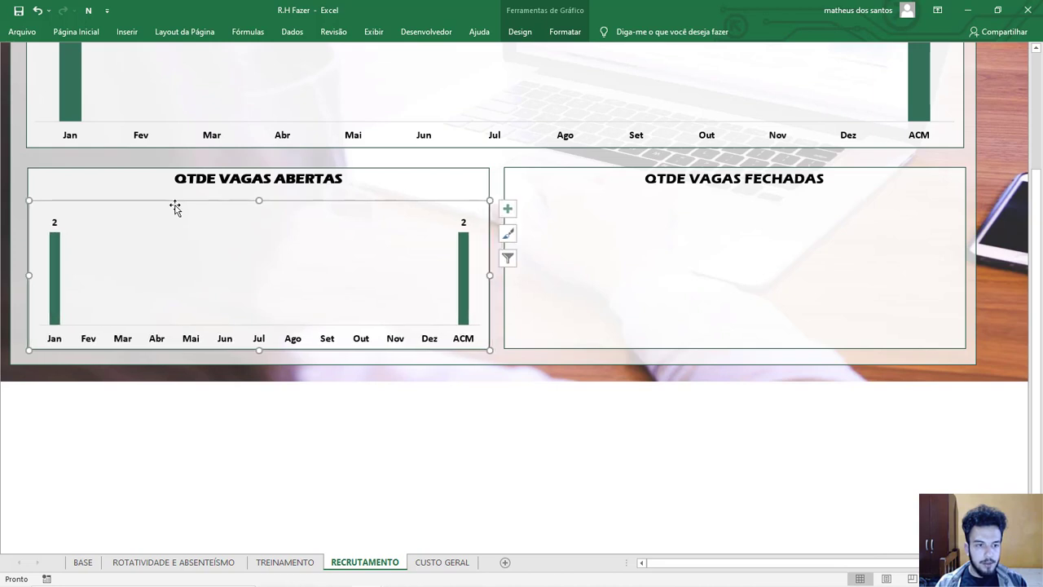
pyautogui.press('Left')
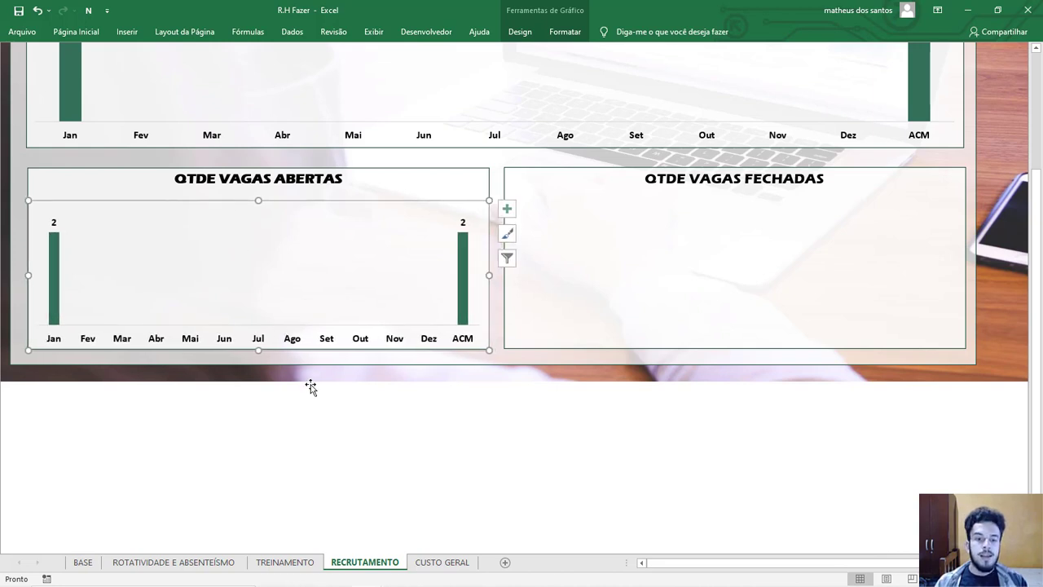
pyautogui.press('Up')
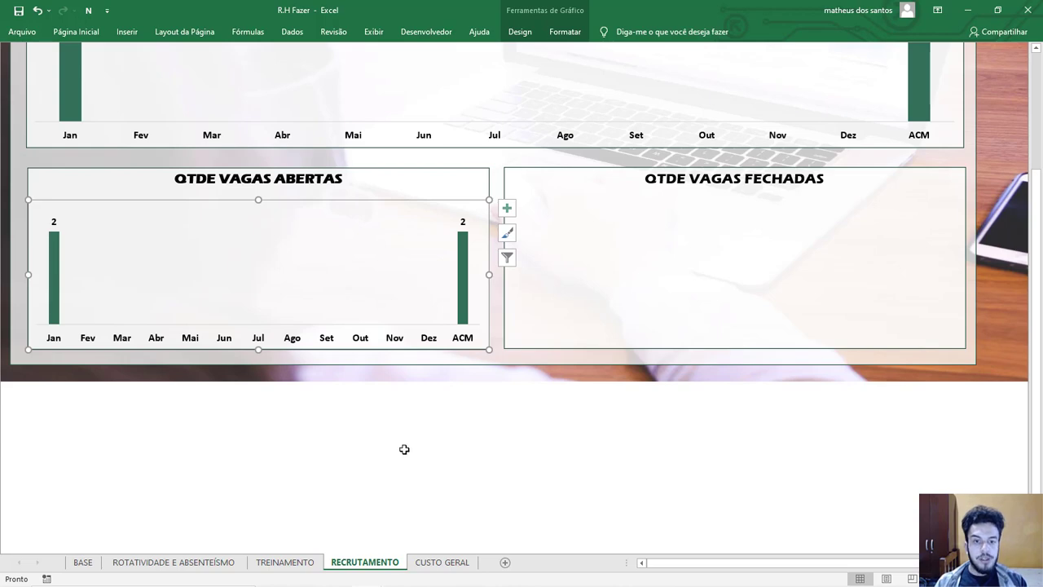
pyautogui.click(404, 449)
pyautogui.scroll(3, 404, 449)
# - Copy the QTDE VAGAS ABERTAS chart to the BASE sheet and shift its data range to the QTDE Vagas Fechadas row
pyautogui.click(380, 396)
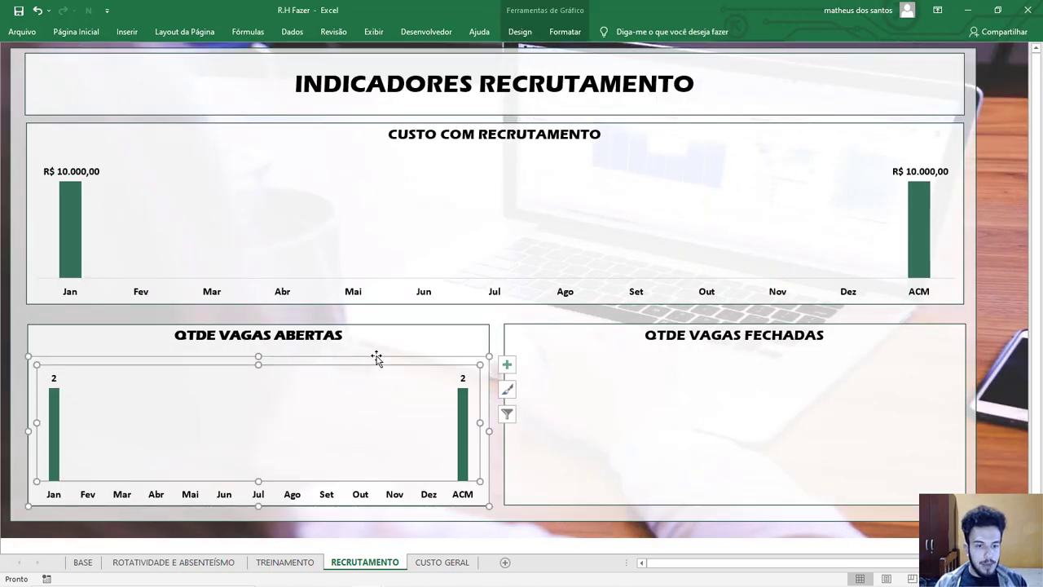
pyautogui.hotkey('ctrl', 'c')
pyautogui.click(84, 562)
pyautogui.click(257, 427)
pyautogui.hotkey('ctrl', 'v')
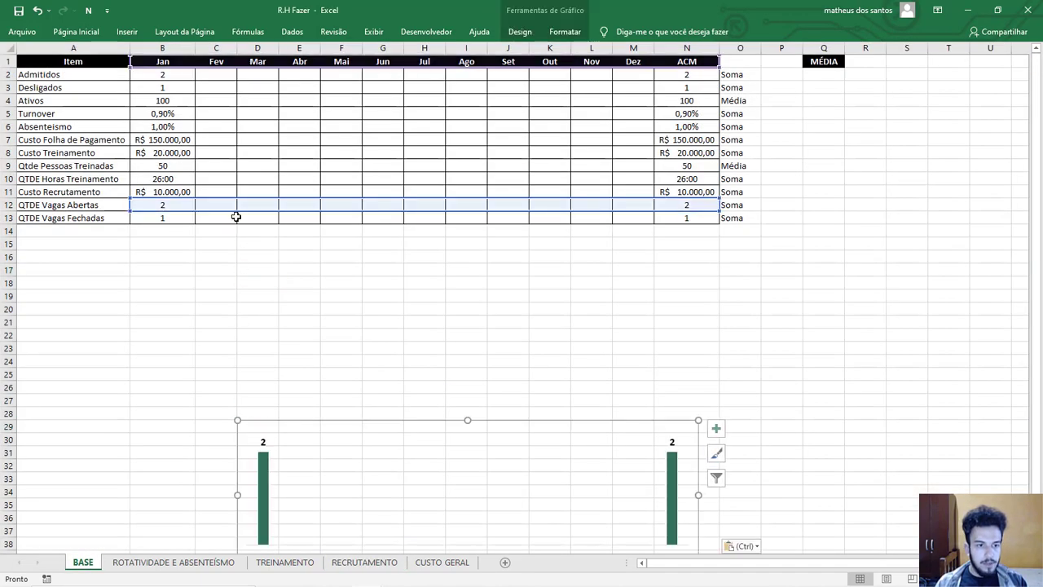
pyautogui.moveTo(235, 216); pyautogui.dragTo(236, 229)
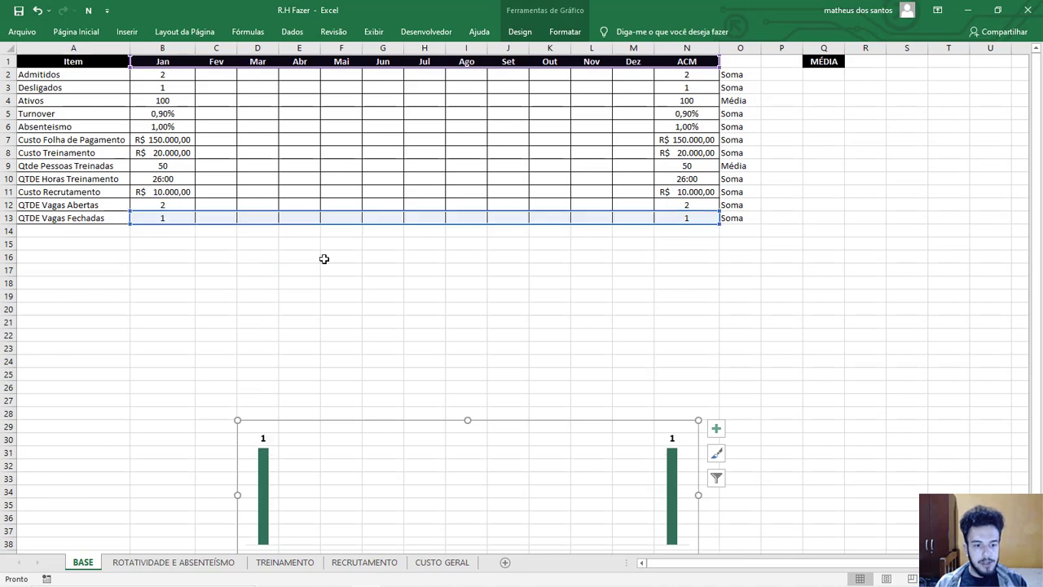
# - Cut the closed vacancies chart from BASE, paste it on the RECRUTAMENTO sheet and move it into the QTDE VAGAS FECHADAS panel
pyautogui.hotkey('ctrl', 'x')
pyautogui.click(174, 563)
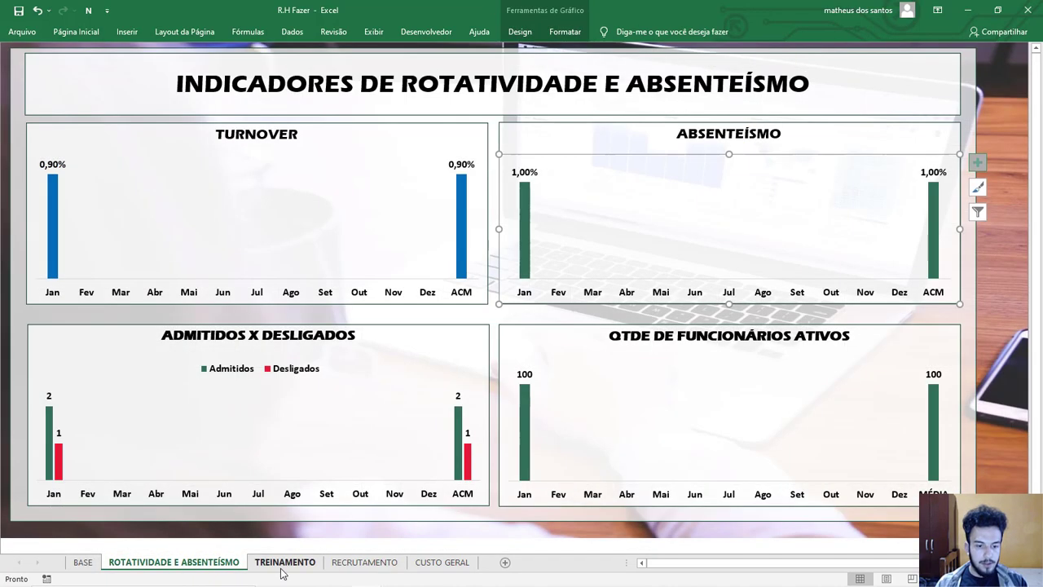
pyautogui.click(285, 563)
pyautogui.click(365, 562)
pyautogui.press('Escape')
pyautogui.hotkey('ctrl', 'v')
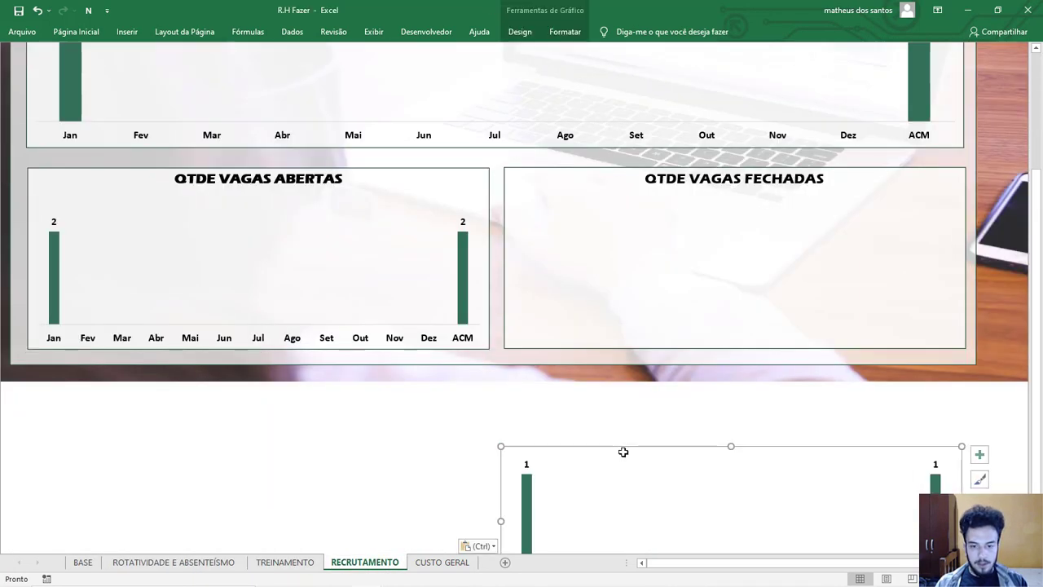
pyautogui.moveTo(625, 453); pyautogui.dragTo(642, 204)
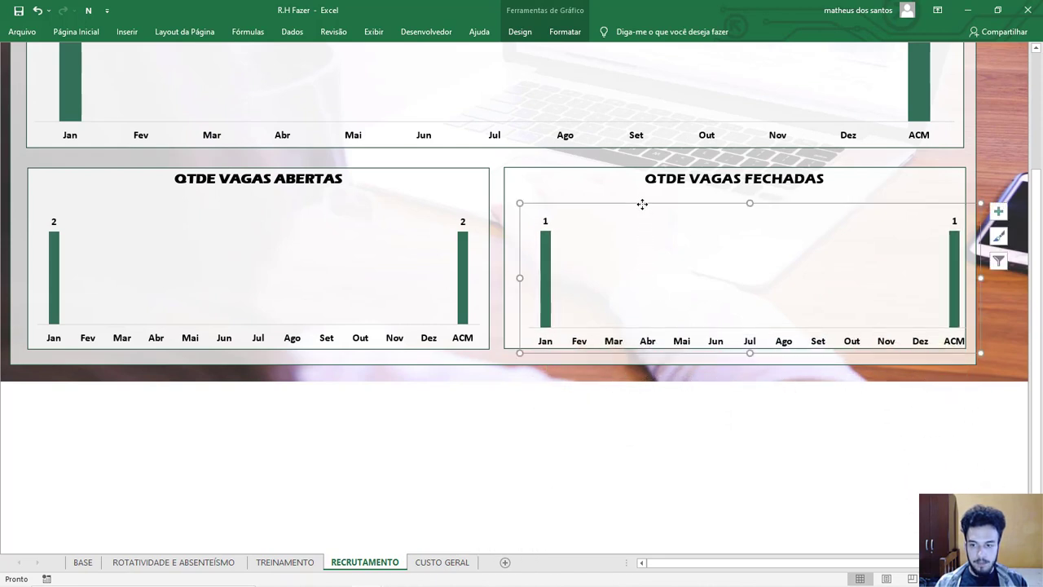
# - Align the closed vacancies chart inside the QTDE VAGAS FECHADAS panel and deselect it
pyautogui.press('Left')
pyautogui.press('Left')
pyautogui.press('Left')
pyautogui.press('Left')
pyautogui.press('Left')
pyautogui.press('Left')
pyautogui.press('Left')
pyautogui.press('Left')
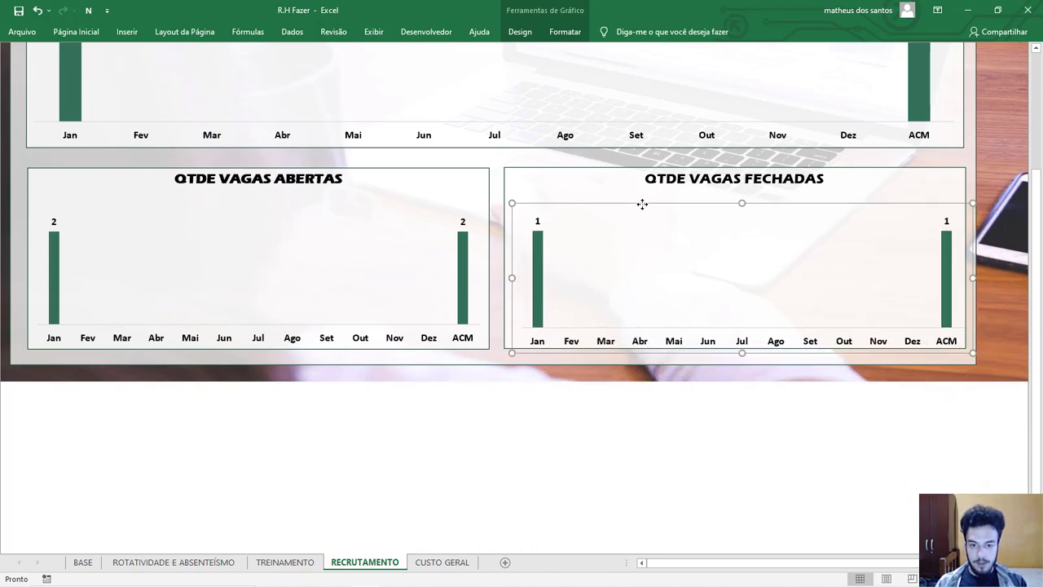
pyautogui.press('Up')
pyautogui.press('Up')
pyautogui.press('Up')
pyautogui.press('Up')
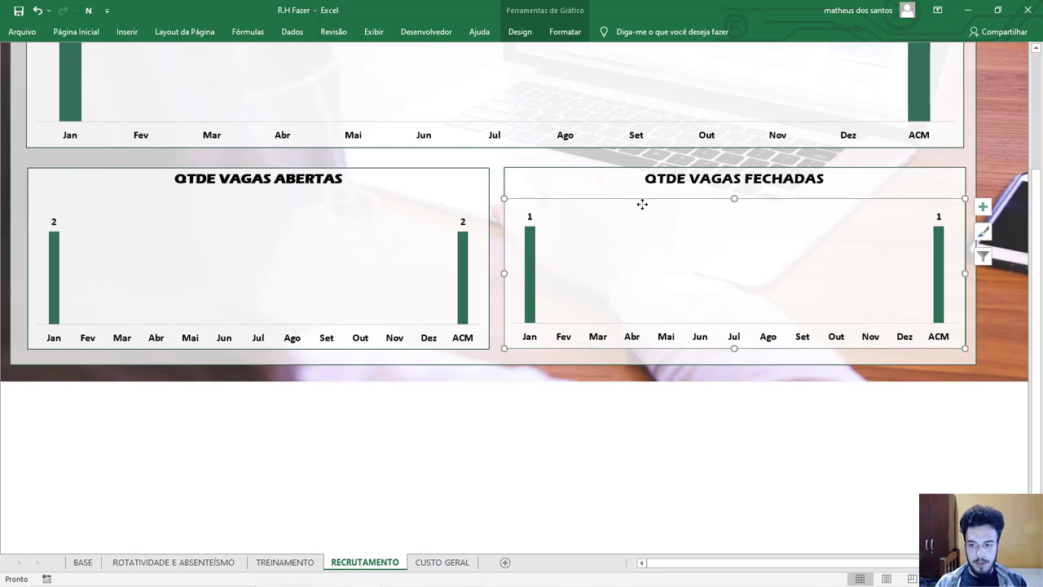
pyautogui.click(557, 428)
pyautogui.scroll(4, 570, 522)
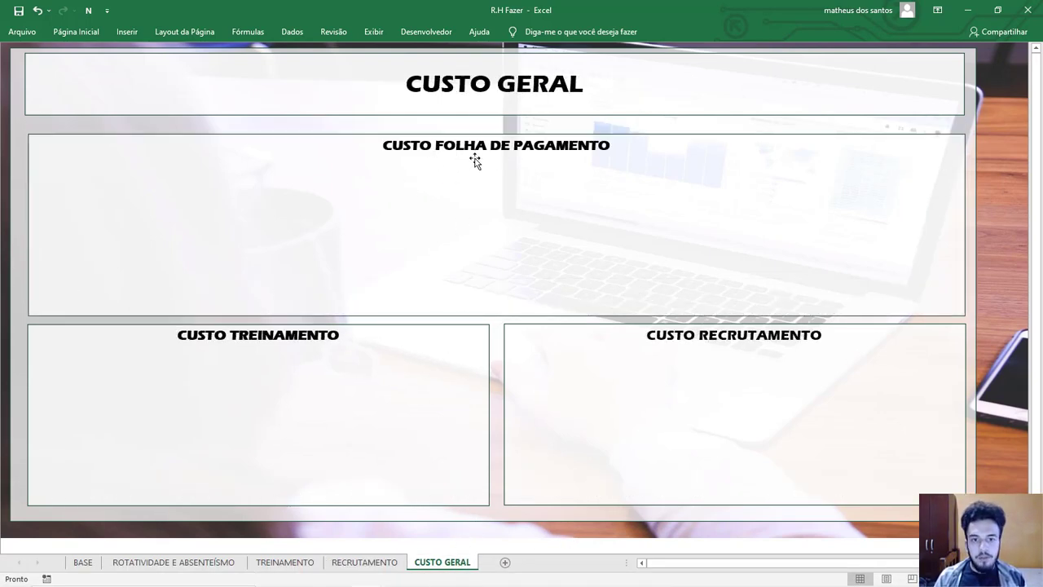
# - Copy the CUSTO COM TREINAMENTO chart to the CUSTO GERAL sheet and move it over the CUSTO TREINAMENTO panel
pyautogui.click(299, 562)
pyautogui.click(336, 155)
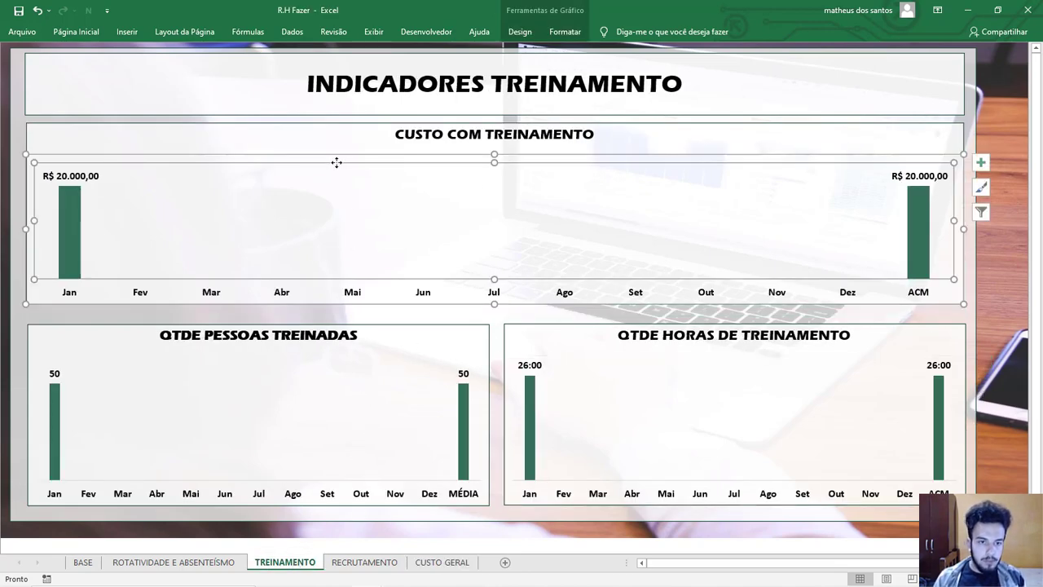
pyautogui.hotkey('ctrl', 'c')
pyautogui.click(442, 561)
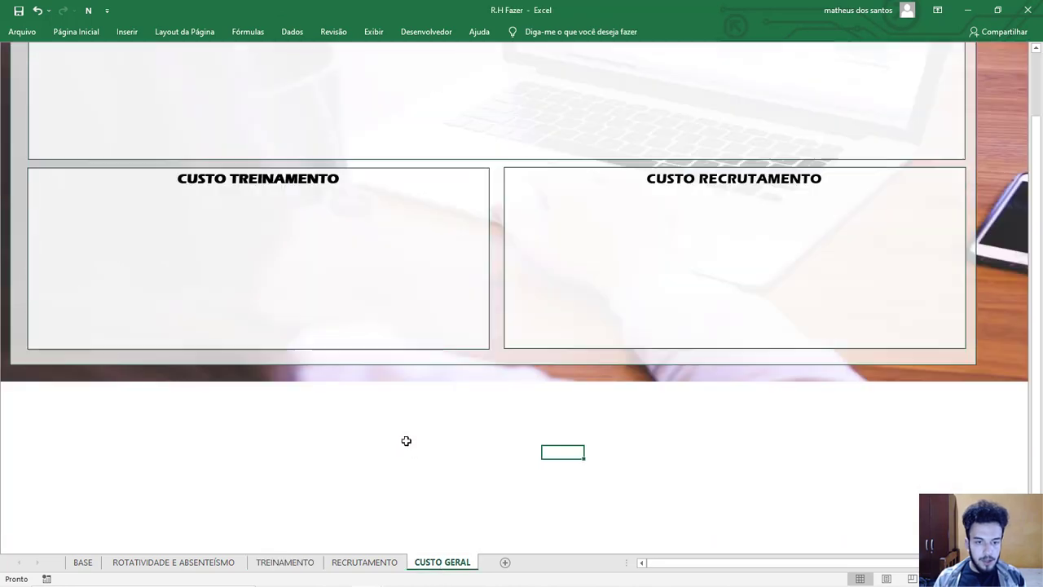
pyautogui.click(406, 450)
pyautogui.hotkey('ctrl', 'v')
pyautogui.moveTo(499, 450); pyautogui.dragTo(134, 210)
# - Align the training cost chart's left and lower edges with the CUSTO TREINAMENTO panel
pyautogui.press('Right')
pyautogui.press('Right')
pyautogui.press('Right')
pyautogui.press('Right')
pyautogui.press('Right')
pyautogui.press('Right')
pyautogui.press('Right')
pyautogui.press('Right')
pyautogui.press('Right')
pyautogui.press('Right')
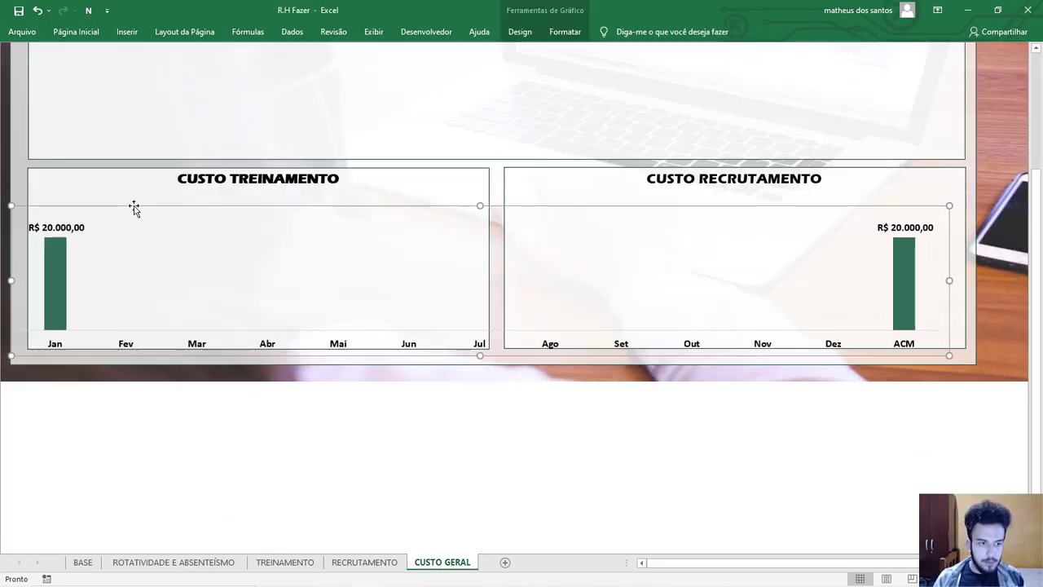
pyautogui.press('Right')
pyautogui.press('Right')
pyautogui.press('Right')
pyautogui.press('Right')
pyautogui.press('Right')
pyautogui.press('Right')
pyautogui.press('Right')
pyautogui.press('Right')
pyautogui.press('Right')
pyautogui.press('Right')
pyautogui.press('Right')
pyautogui.press('Right')
pyautogui.press('Up')
pyautogui.press('Up')
pyautogui.press('Up')
pyautogui.press('Up')
pyautogui.press('Up')
pyautogui.press('Up')
pyautogui.press('Up')
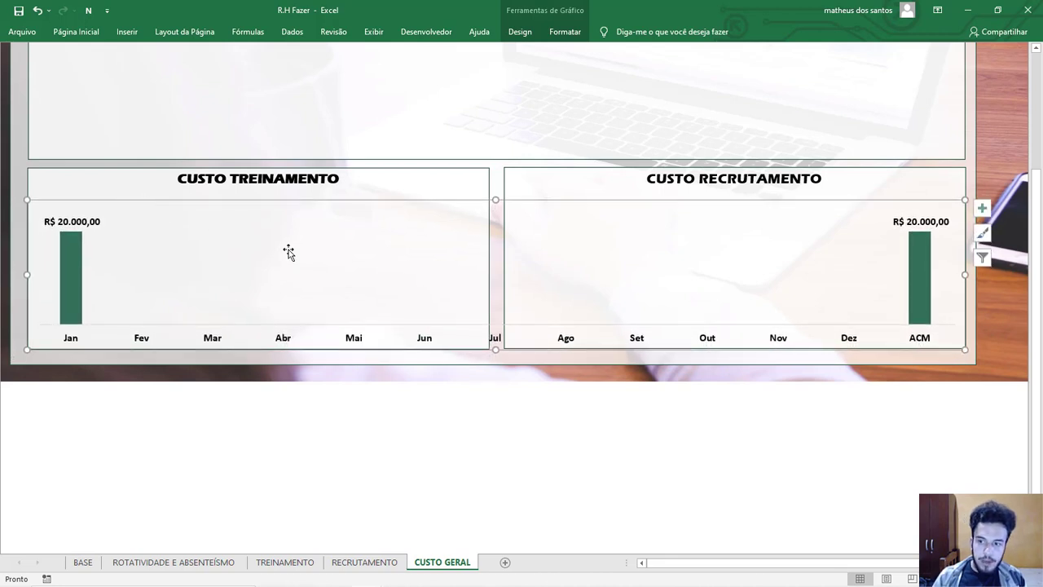
# - Narrow the training cost chart to the width of the CUSTO TREINAMENTO panel and deselect it
pyautogui.moveTo(967, 275); pyautogui.dragTo(489, 261)
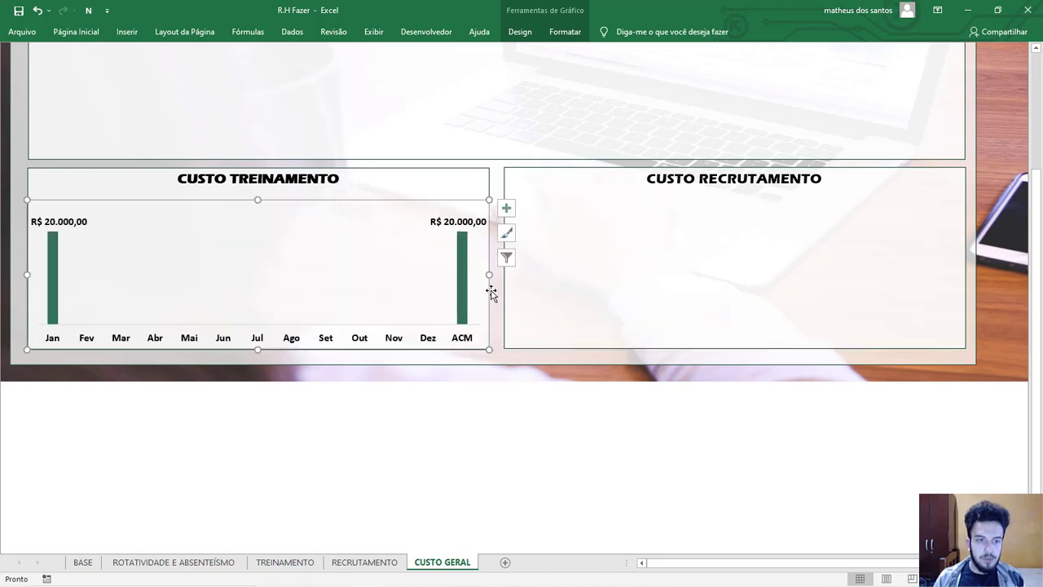
pyautogui.click(490, 413)
pyautogui.scroll(3, 489, 442)
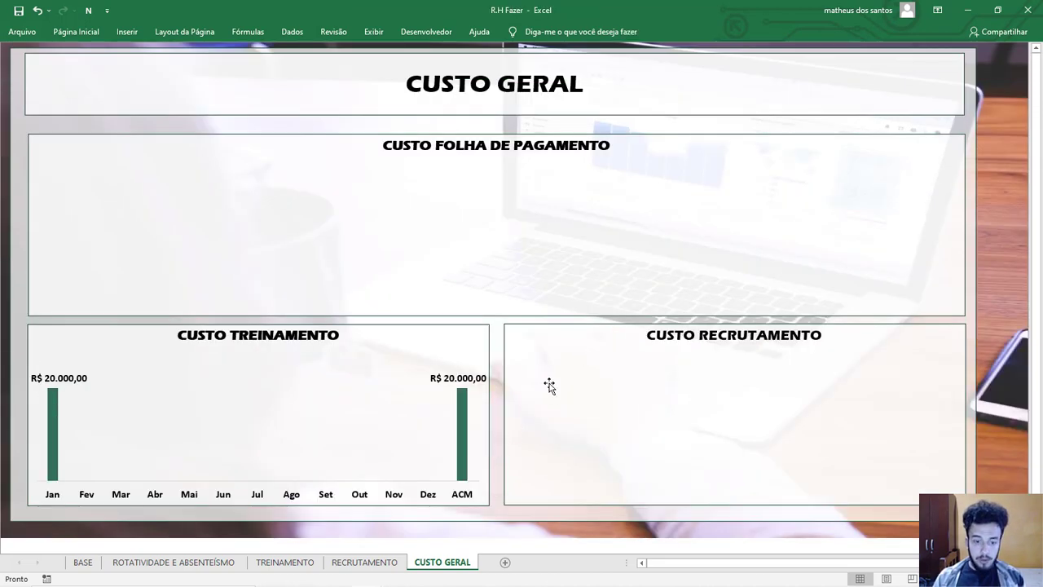
# - Copy the CUSTO COM RECRUTAMENTO chart to the CUSTO GERAL sheet and move it over the CUSTO RECRUTAMENTO panel
pyautogui.click(361, 562)
pyautogui.click(589, 219)
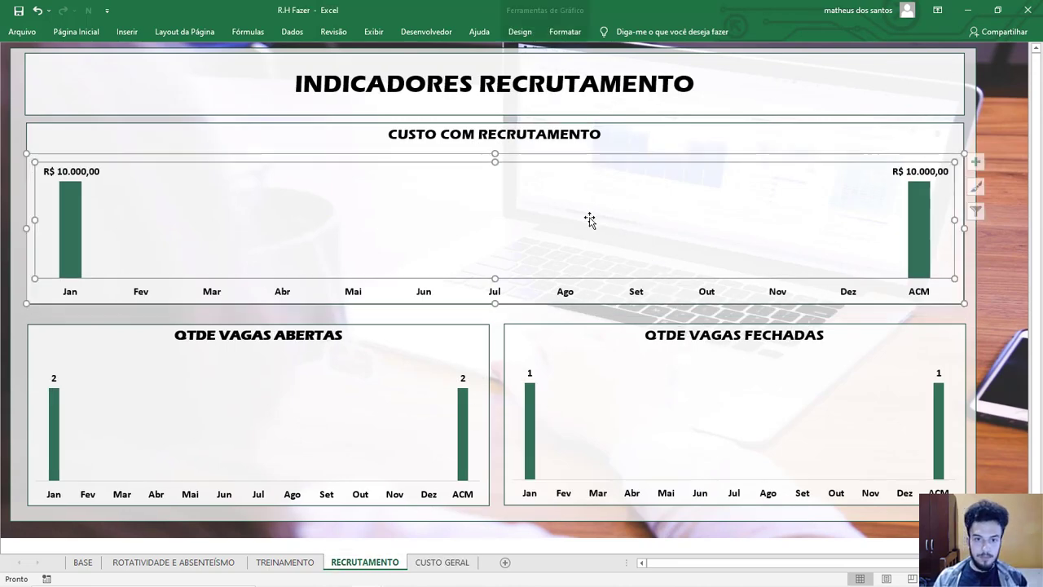
pyautogui.click(432, 562)
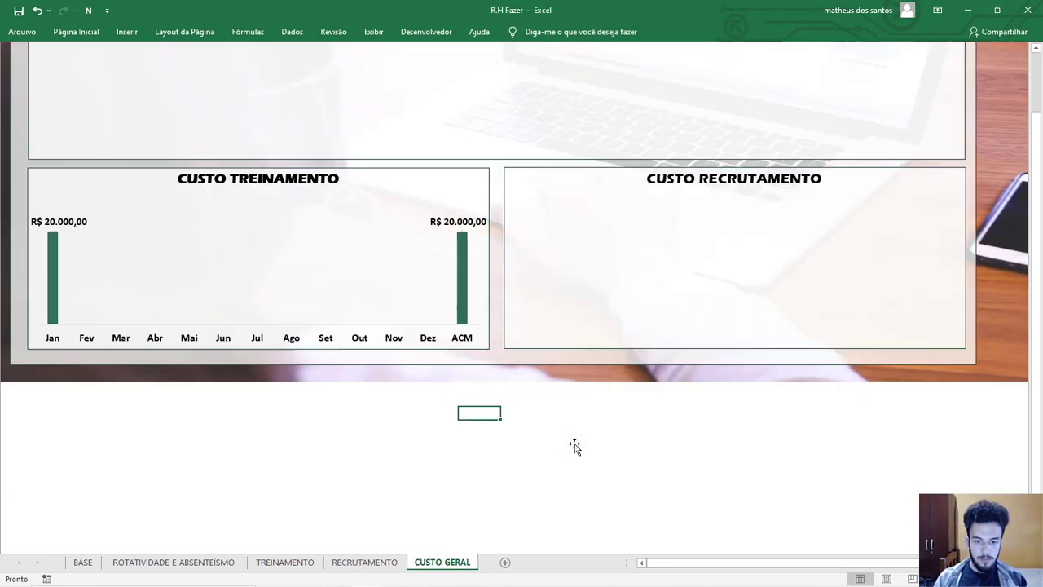
pyautogui.scroll(-1, 603, 432)
pyautogui.click(561, 464)
pyautogui.hotkey('ctrl', 'v')
pyautogui.moveTo(624, 459); pyautogui.dragTo(574, 154)
# - Align the recruitment cost chart's left and lower edges with the CUSTO RECRUTAMENTO panel
pyautogui.press('Down')
pyautogui.press('Down')
pyautogui.press('Down')
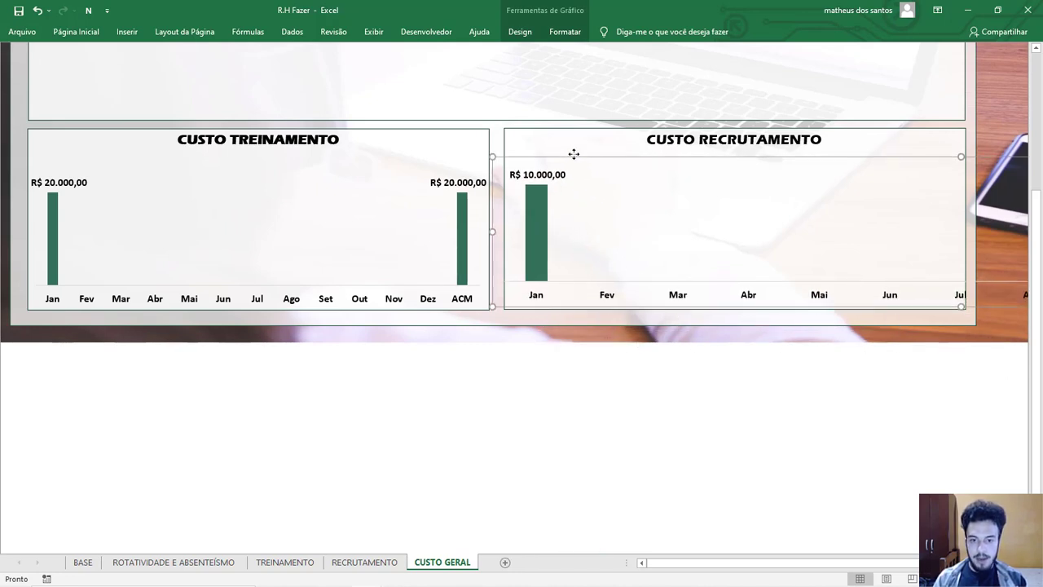
pyautogui.press('Right')
pyautogui.press('Right')
pyautogui.press('Right')
pyautogui.press('Right')
pyautogui.press('Right')
pyautogui.press('Right')
pyautogui.press('Right')
pyautogui.press('Right')
pyautogui.press('Right')
pyautogui.press('Right')
pyautogui.press('Right')
pyautogui.press('Right')
pyautogui.press('Right')
pyautogui.press('Right')
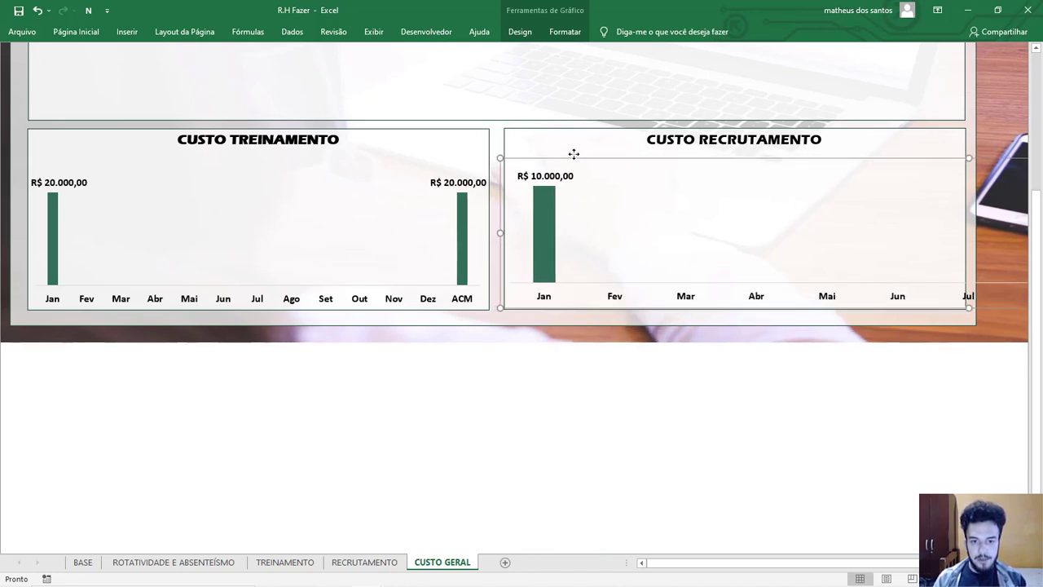
pyautogui.press('Down')
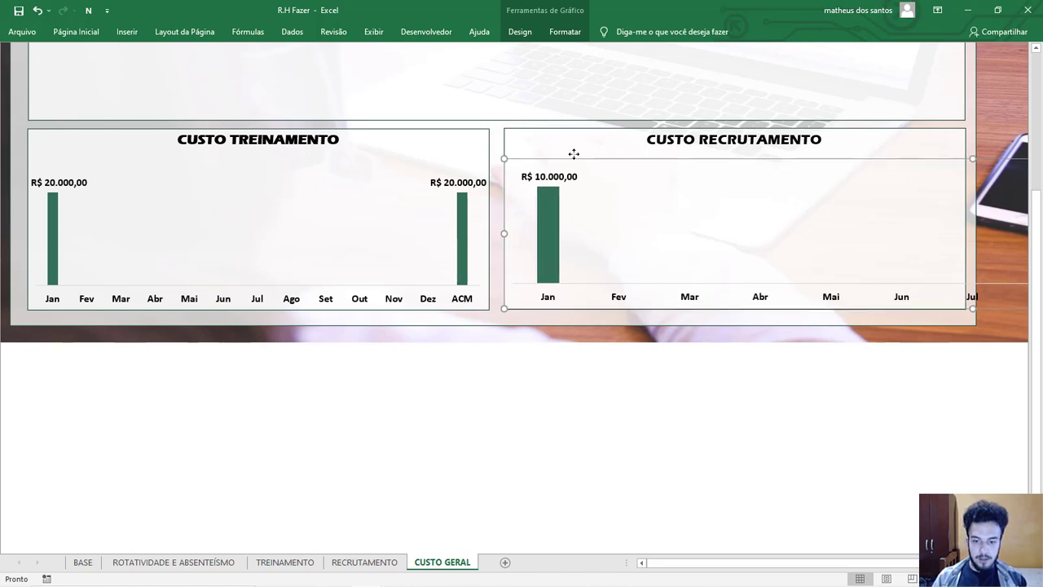
# - Narrow the recruitment cost chart to the width of the CUSTO RECRUTAMENTO panel
pyautogui.hscroll(1, 910, 543)
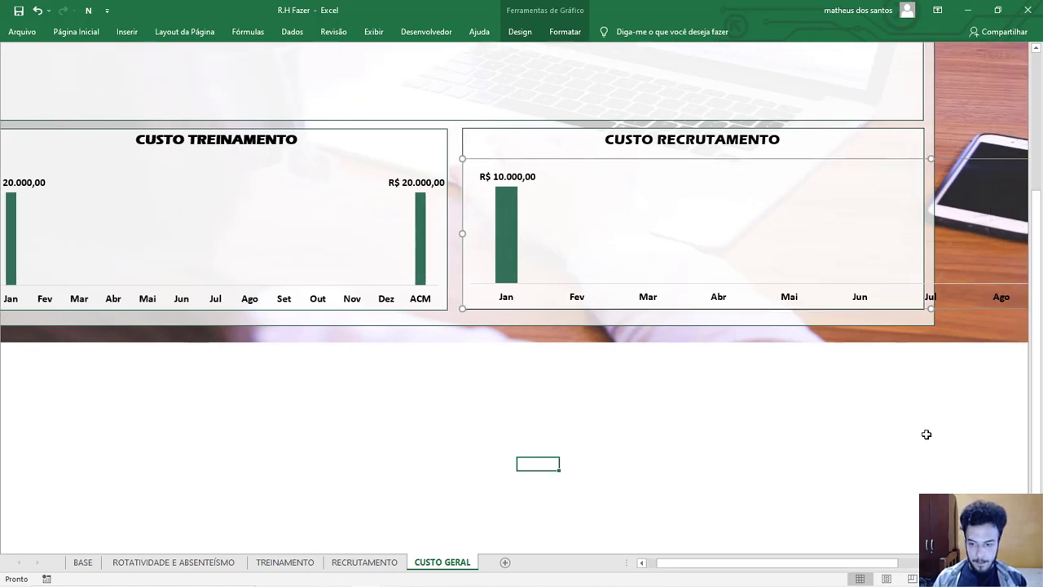
pyautogui.click(927, 436)
pyautogui.press('Right')
pyautogui.press('Right')
pyautogui.press('Right')
pyautogui.press('Right')
pyautogui.press('Right')
pyautogui.press('Right')
pyautogui.press('Right')
pyautogui.press('Right')
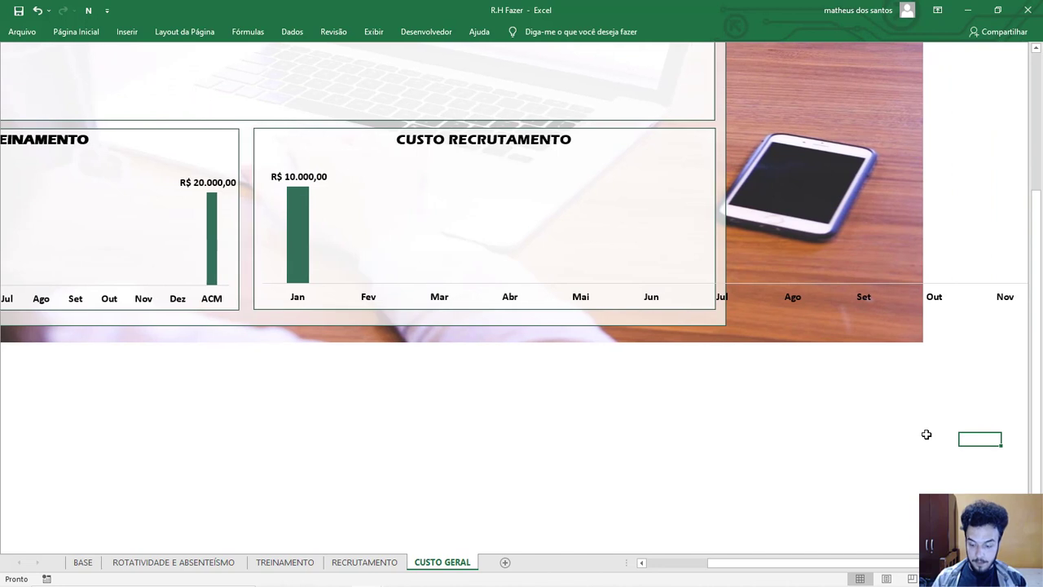
pyautogui.press('Right')
pyautogui.press('Right')
pyautogui.click(978, 249)
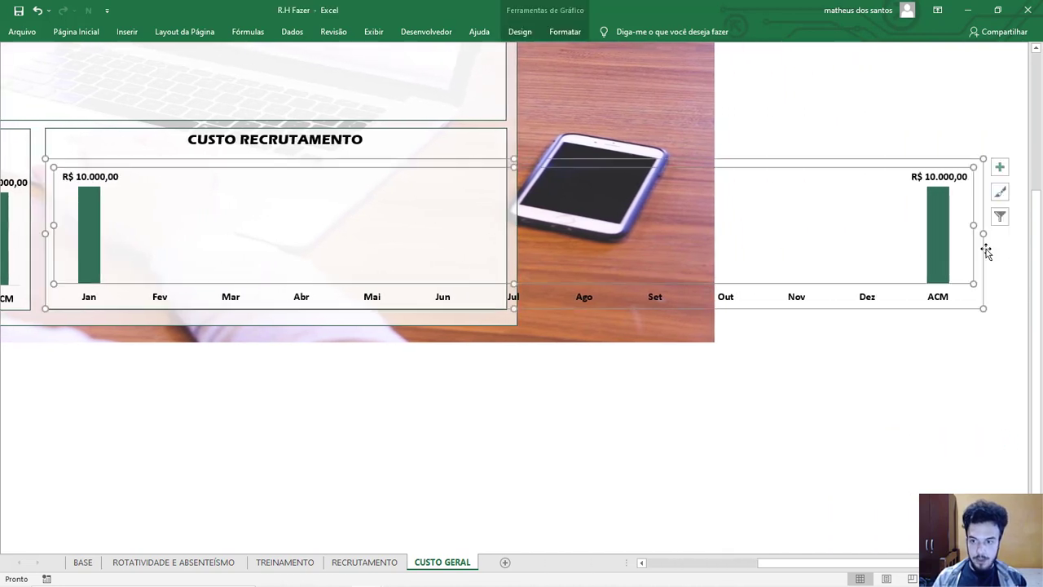
pyautogui.moveTo(985, 235); pyautogui.dragTo(506, 238)
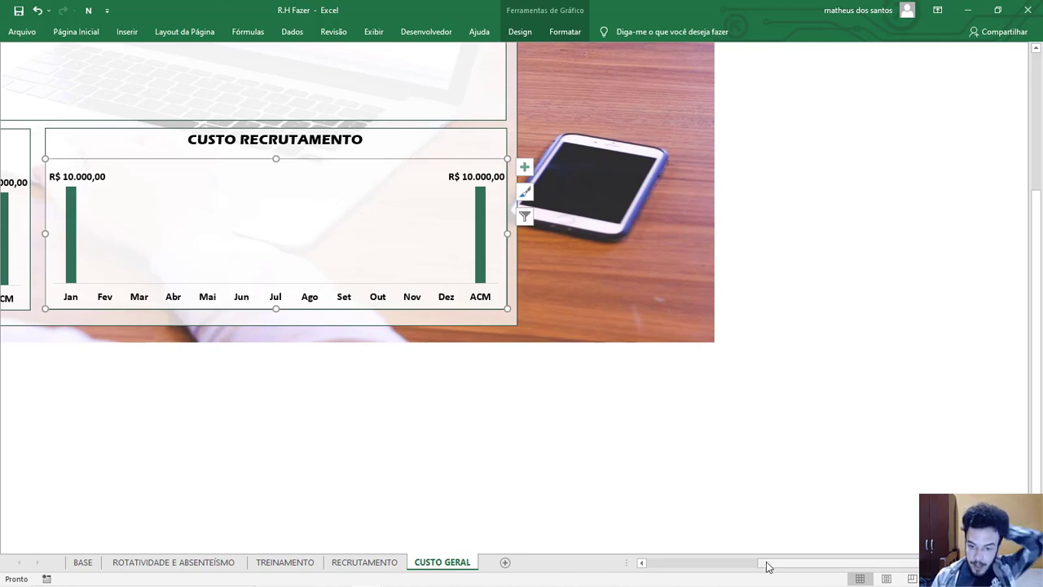
pyautogui.moveTo(731, 562); pyautogui.dragTo(652, 562)
pyautogui.scroll(4, 513, 443)
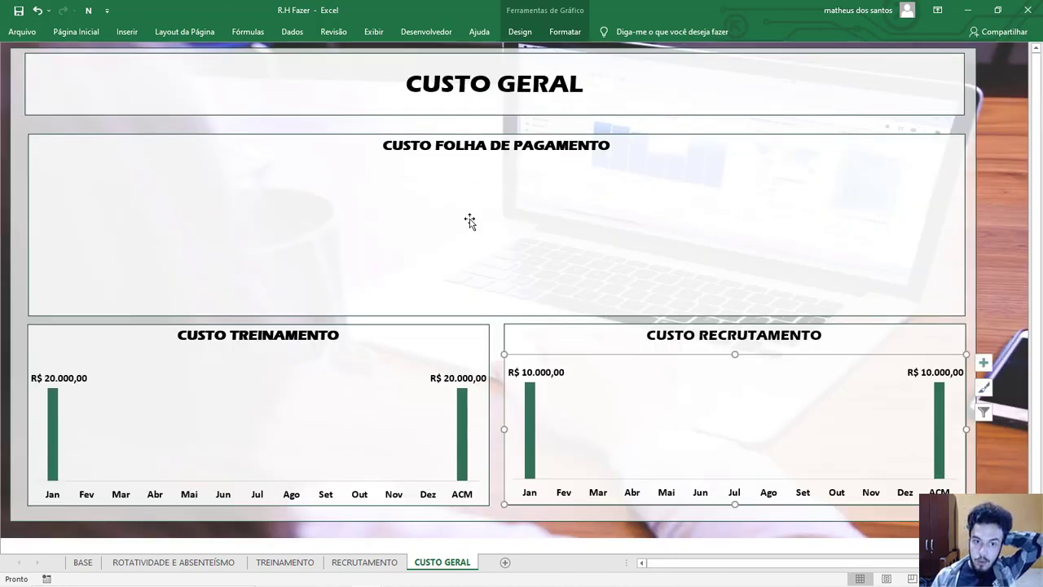
# - Place a copy of the CUSTO COM RECRUTAMENTO chart on BASE, point its series to the Custo Folha de Pagamento row and take it to CUSTO GERAL
pyautogui.click(362, 562)
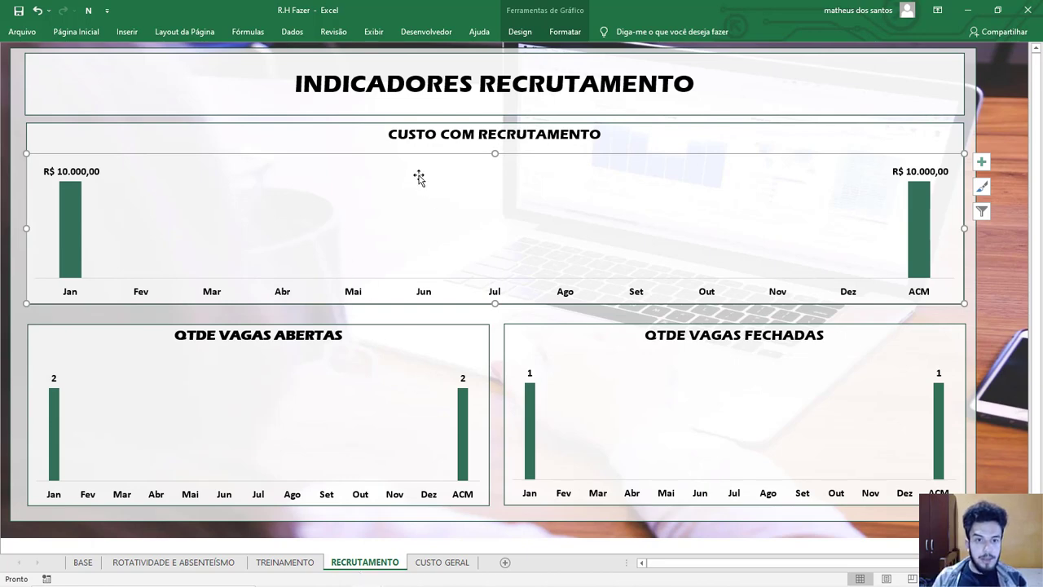
pyautogui.click(82, 563)
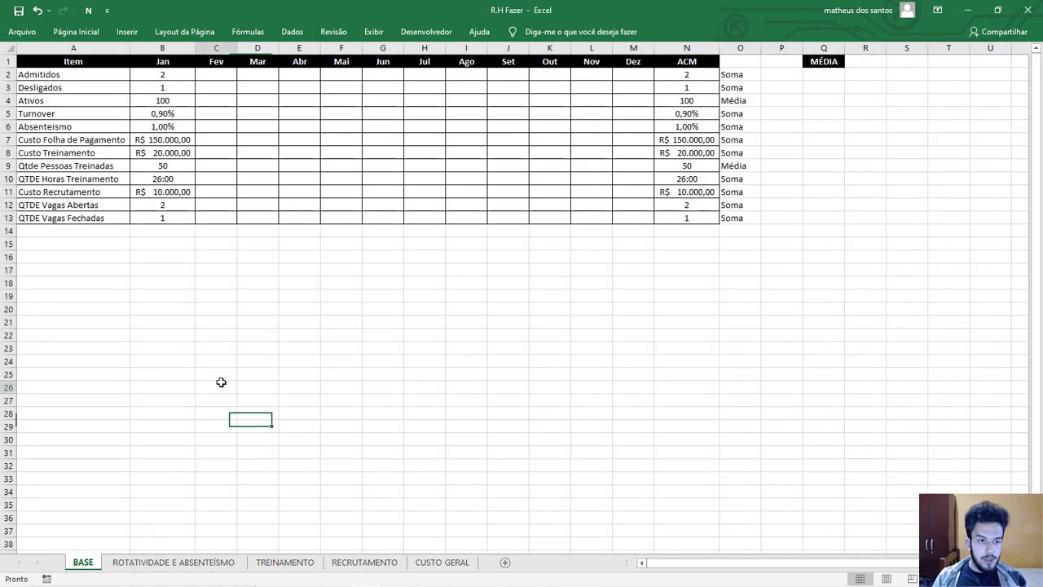
pyautogui.hotkey('ctrl', 'v')
pyautogui.moveTo(242, 201); pyautogui.dragTo(252, 140)
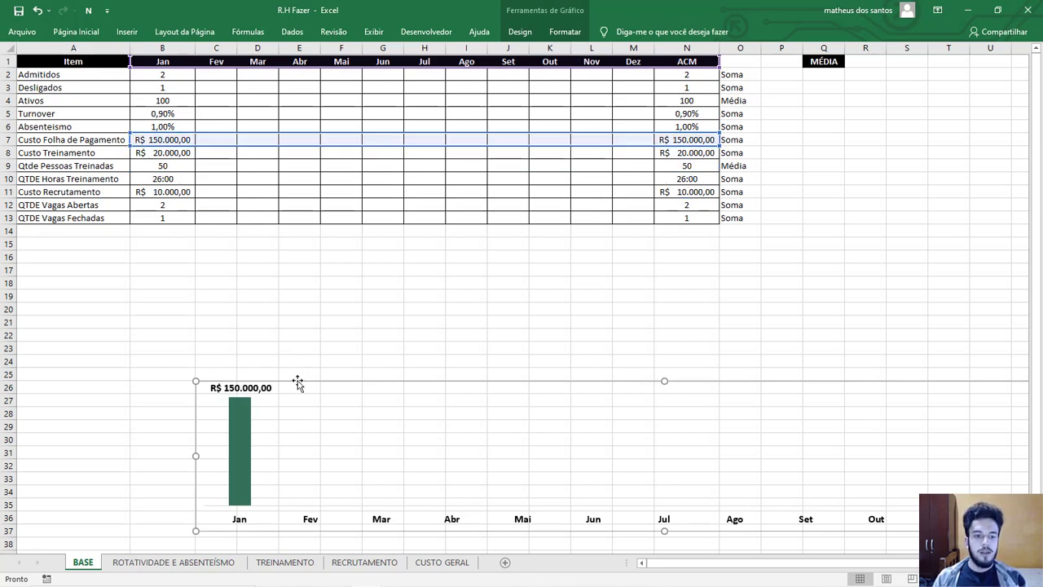
pyautogui.press('Delete')
pyautogui.click(442, 563)
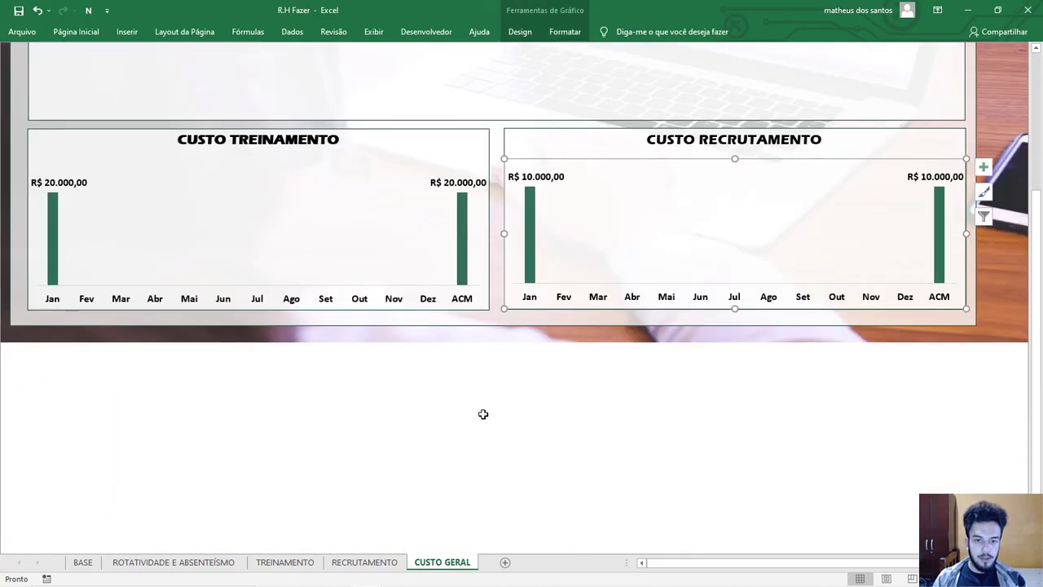
# - Paste the payroll cost chart below the CUSTO GERAL panels and move it over the CUSTO FOLHA DE PAGAMENTO panel
pyautogui.hotkey('ctrl', 'v')
pyautogui.hotkey('ctrl', 'z')
pyautogui.click(484, 370)
pyautogui.hotkey('ctrl', 'v')
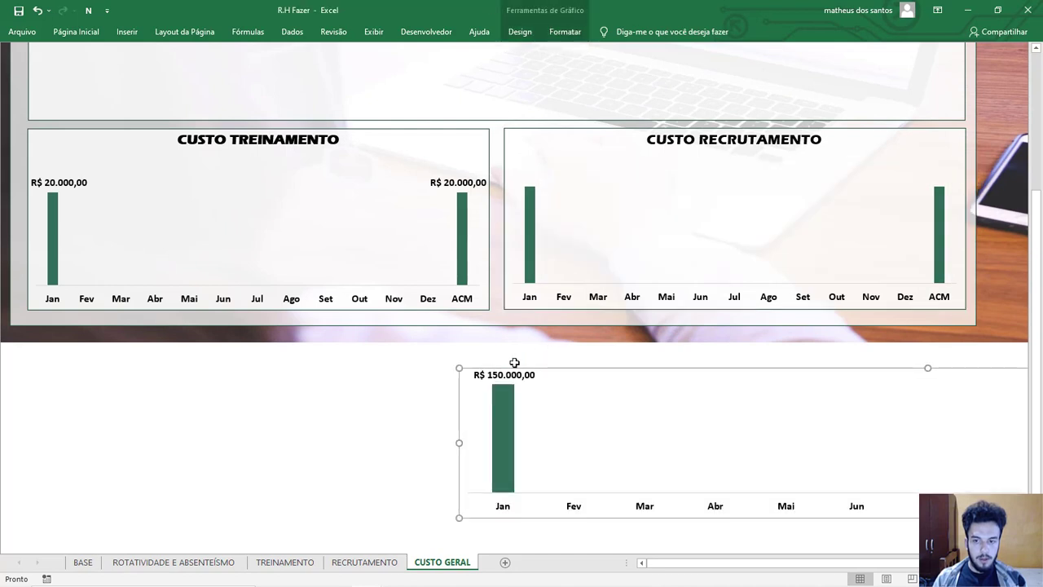
pyautogui.hotkey('ctrl', 'z')
pyautogui.hotkey('ctrl', 'v')
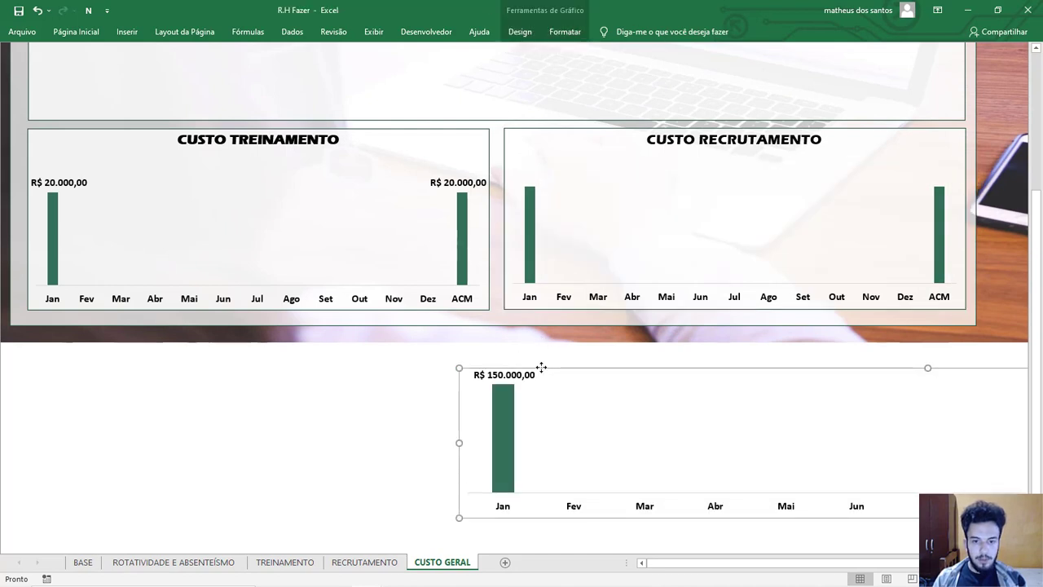
pyautogui.moveTo(541, 362); pyautogui.dragTo(249, 170)
pyautogui.scroll(4, 384, 313)
pyautogui.moveTo(317, 358); pyautogui.dragTo(174, 152)
# - Align the payroll cost chart with the side and lower edges of the CUSTO FOLHA DE PAGAMENTO panel
pyautogui.press('Right')
pyautogui.press('Right')
pyautogui.press('Right')
pyautogui.press('Right')
pyautogui.press('Right')
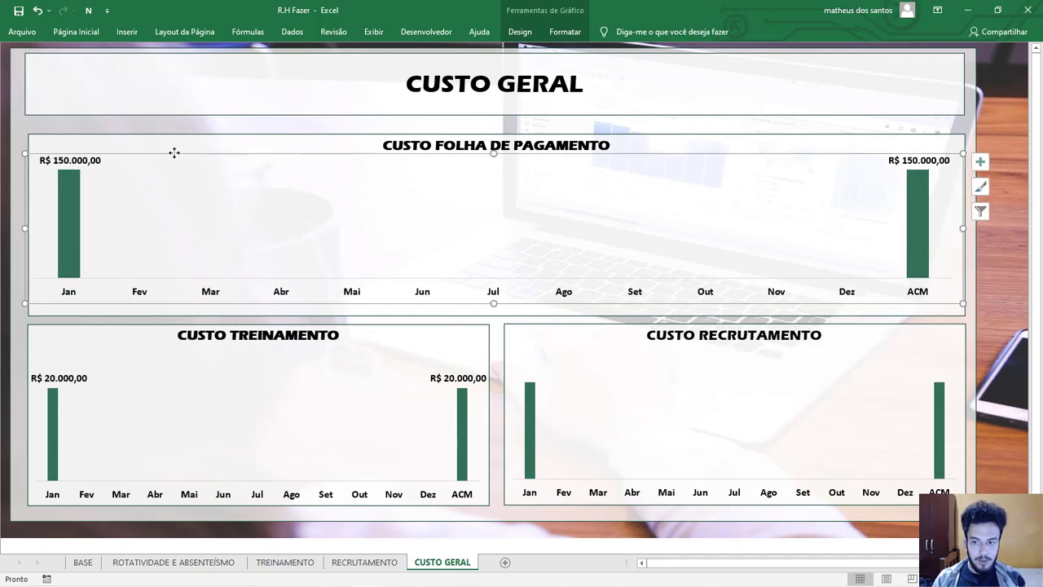
pyautogui.press('Down')
pyautogui.press('Down')
pyautogui.press('Down')
pyautogui.press('Down')
pyautogui.press('Down')
pyautogui.press('Down')
pyautogui.press('Down')
pyautogui.press('Down')
pyautogui.press('Down')
pyautogui.press('Down')
pyautogui.press('Down')
pyautogui.press('Down')
pyautogui.press('Down')
pyautogui.press('Down')
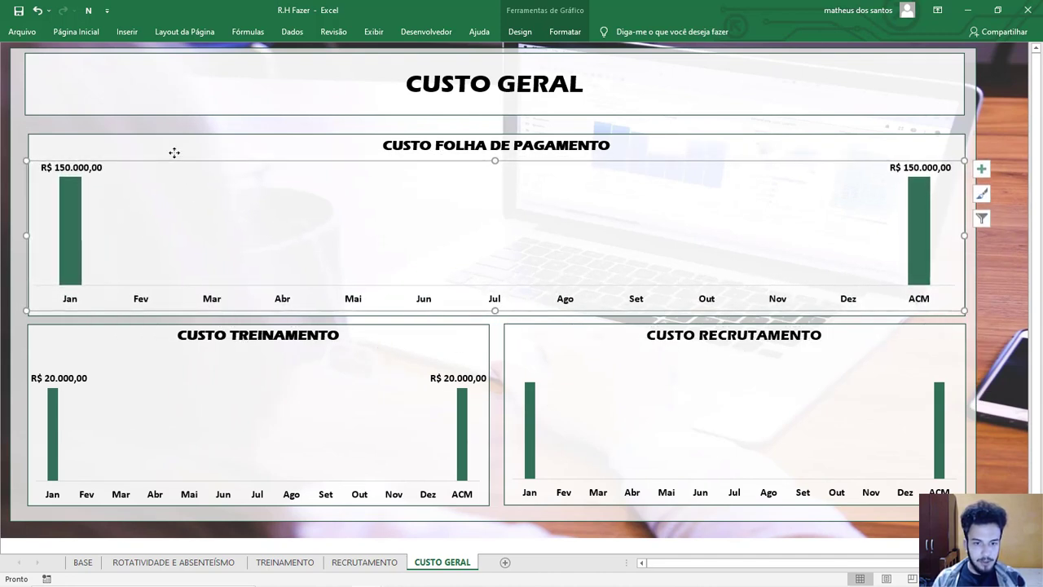
pyautogui.press('Down')
pyautogui.press('Right')
pyautogui.press('Right')
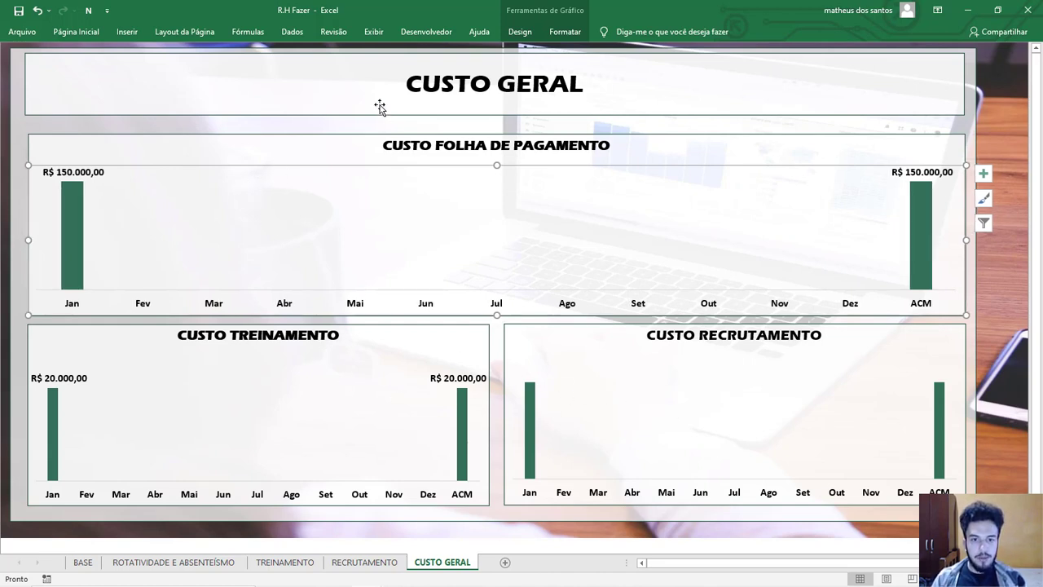
# - Turn on data labels for the chart in the CUSTO RECRUTAMENTO panel
pyautogui.click(676, 383)
pyautogui.click(984, 362)
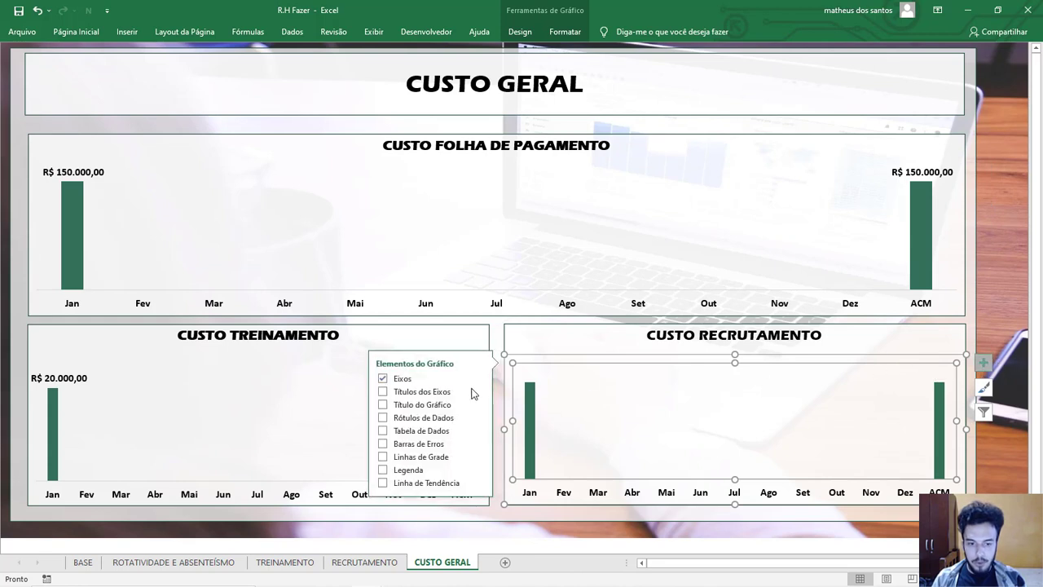
pyautogui.click(383, 418)
# - Format the CUSTO RECRUTAMENTO chart's data labels as 12 pt bold and deselect the chart
pyautogui.click(543, 375)
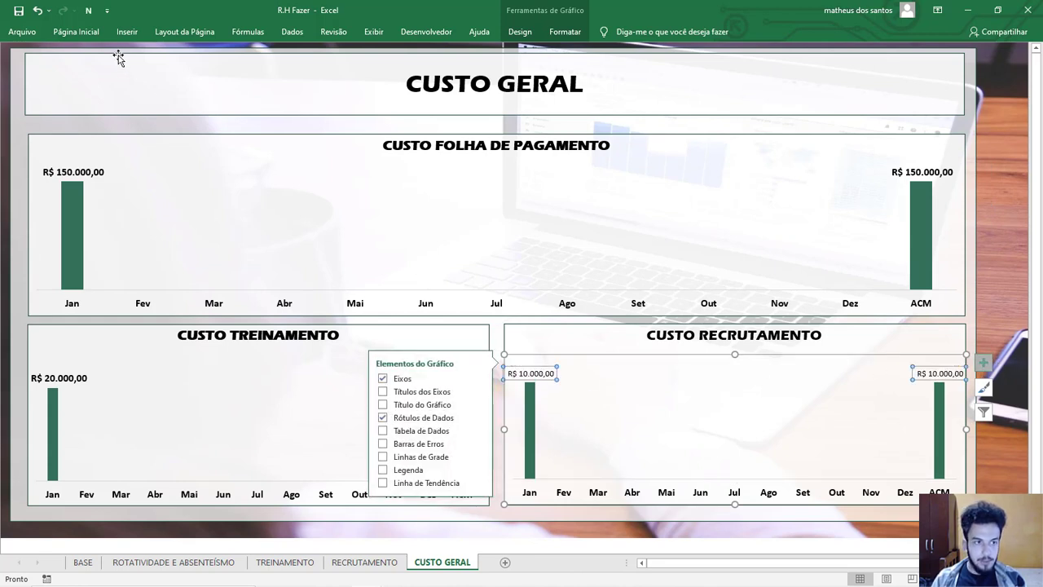
pyautogui.click(76, 32)
pyautogui.click(209, 57)
pyautogui.click(209, 57)
pyautogui.click(210, 56)
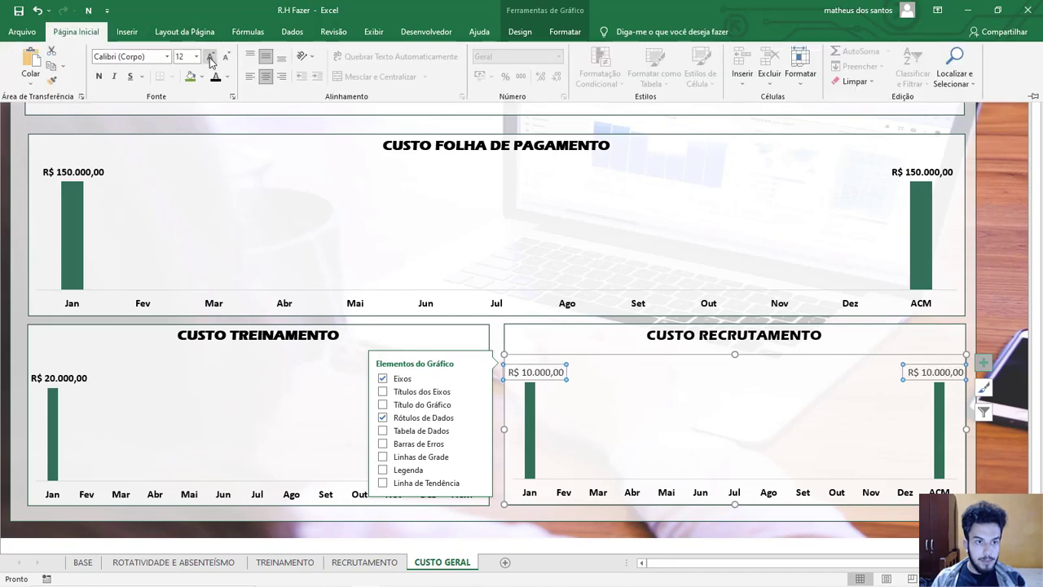
pyautogui.click(99, 76)
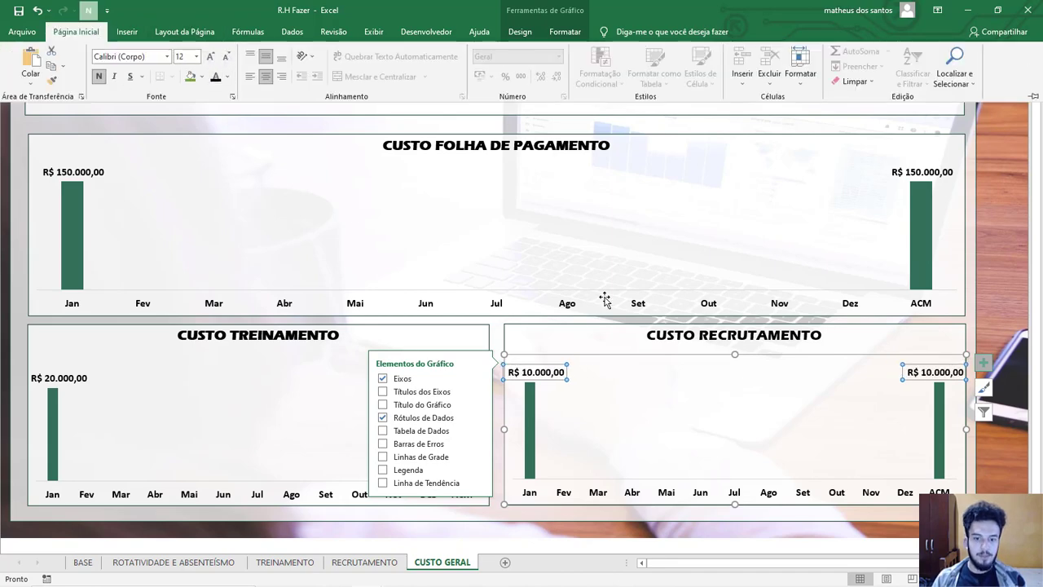
pyautogui.scroll(-4, 643, 413)
pyautogui.click(579, 467)
pyautogui.scroll(4, 581, 456)
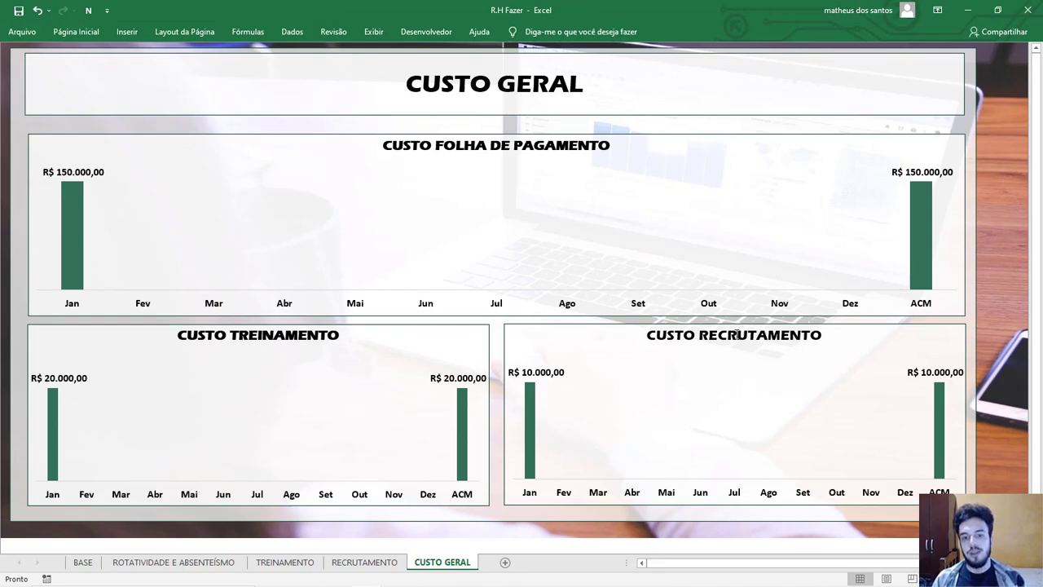
# - Enter the Fev values on the BASE sheet for Admitidos as 3, Desligados as 2 and Ativos as 102
pyautogui.click(83, 562)
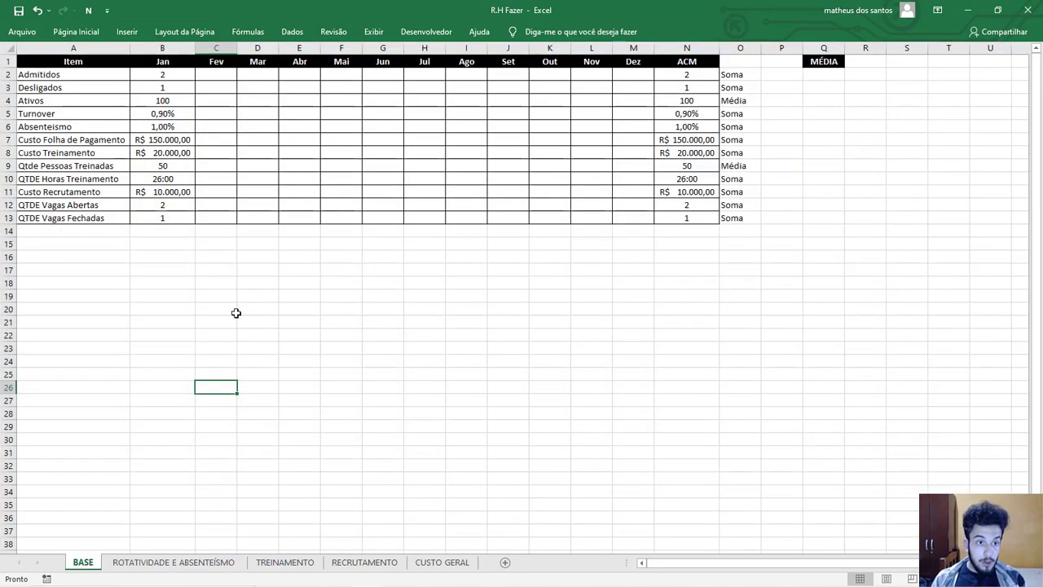
pyautogui.click(209, 75)
pyautogui.write('3')
pyautogui.press('Return')
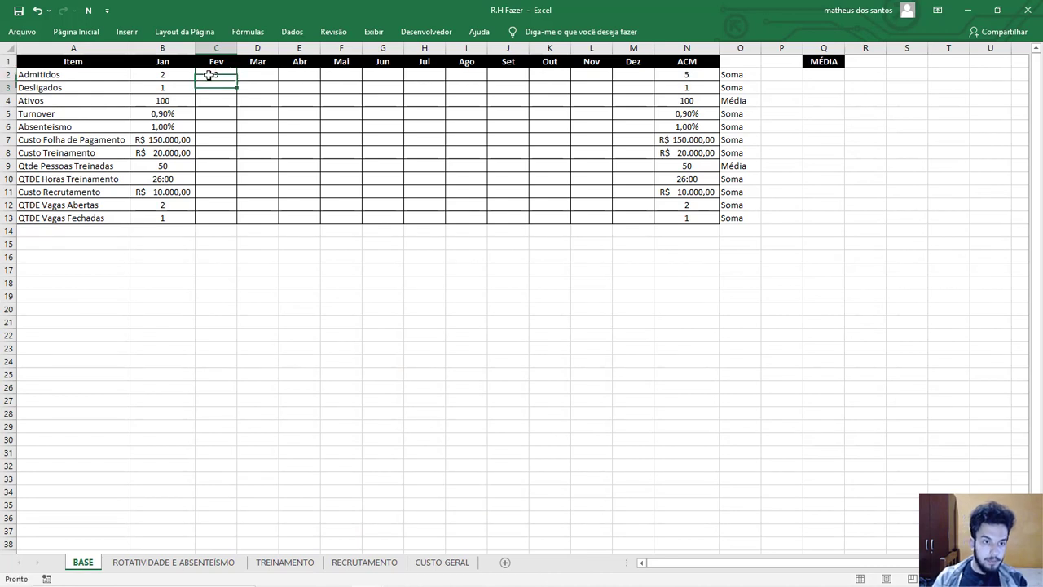
pyautogui.write('2')
pyautogui.press('Return')
pyautogui.write('102')
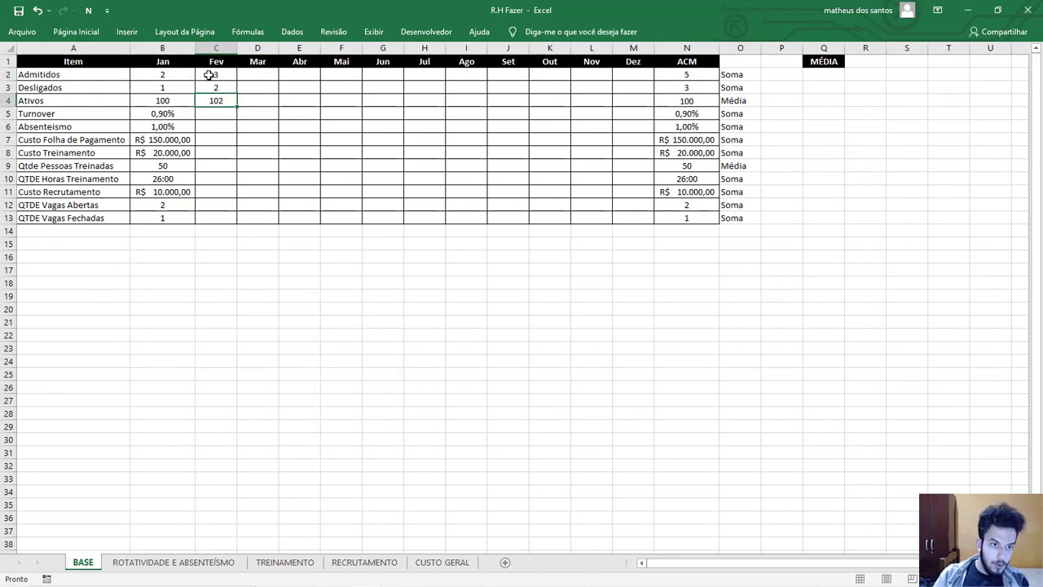
pyautogui.press('Return')
# - Enter the Fev rates of 1% for Turnover and 2% for Absenteísmo
pyautogui.write('1')
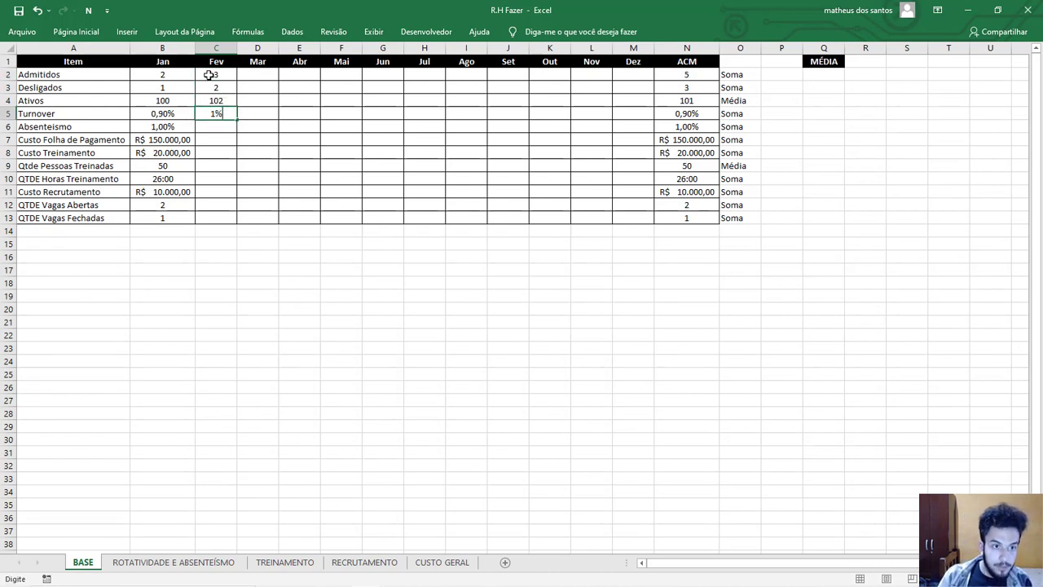
pyautogui.press('Return')
pyautogui.write('2')
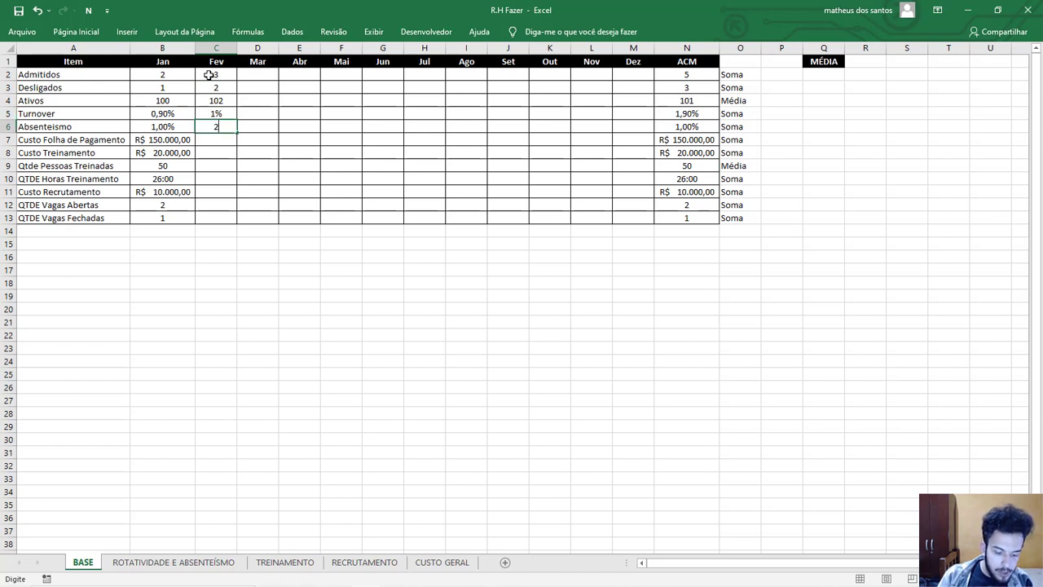
pyautogui.press('Return')
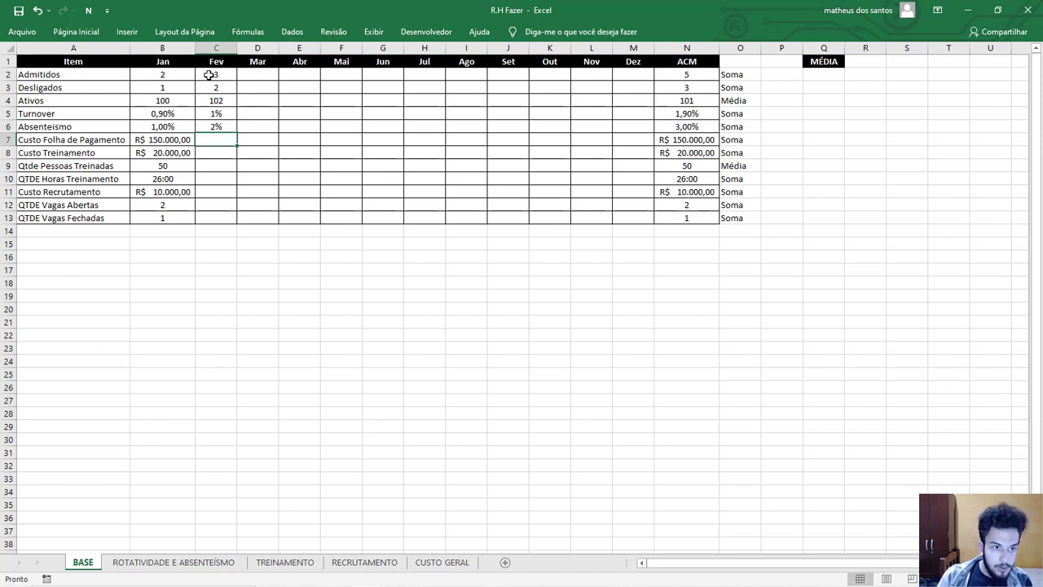
# - Enter the Fev costs of 147000 for Custo Folha de Pagamento and 19000 for Custo Treinamento
pyautogui.write('14700')
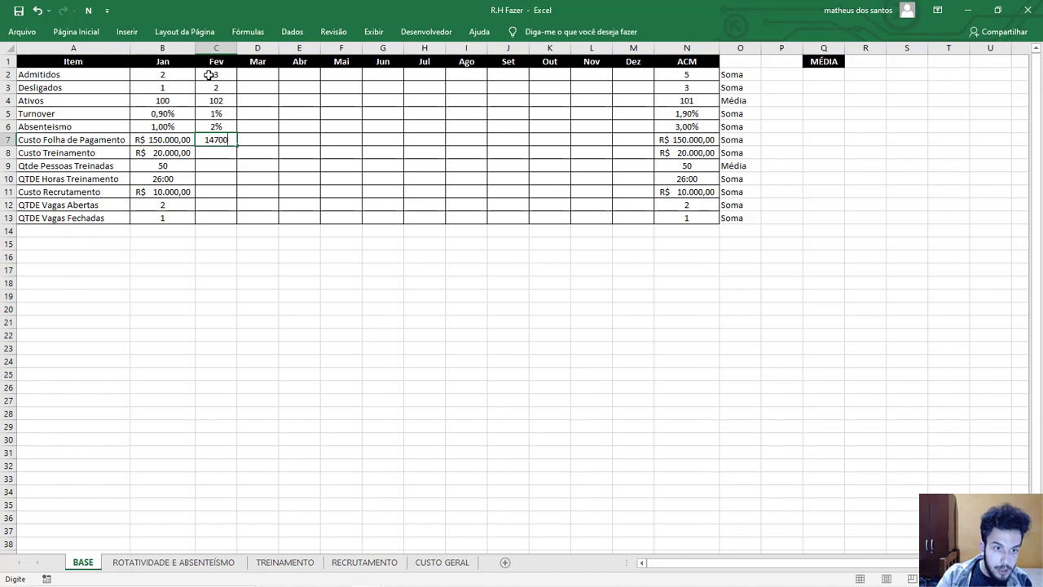
pyautogui.write('0')
pyautogui.press('Return')
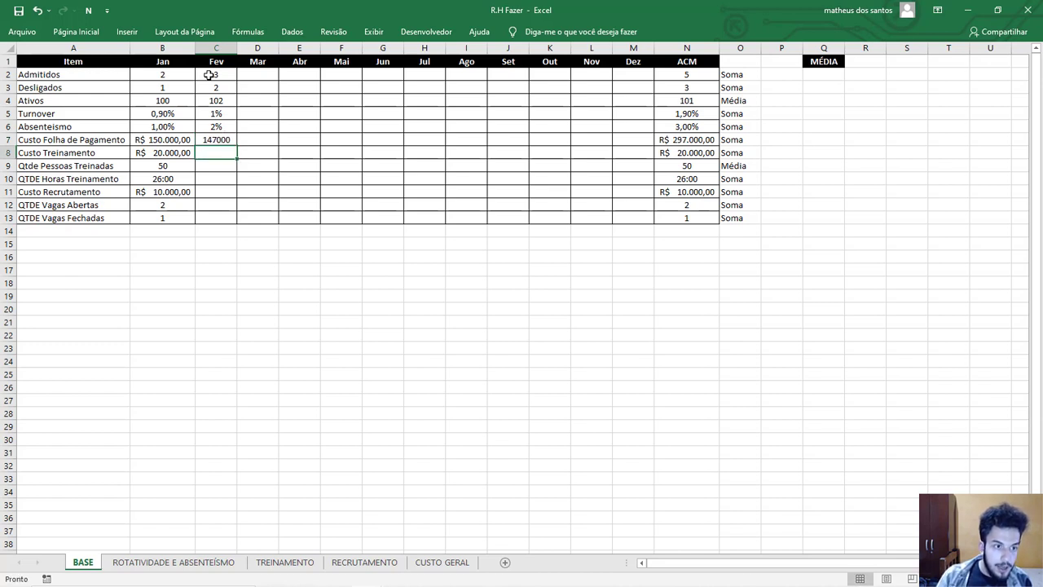
pyautogui.write('20')
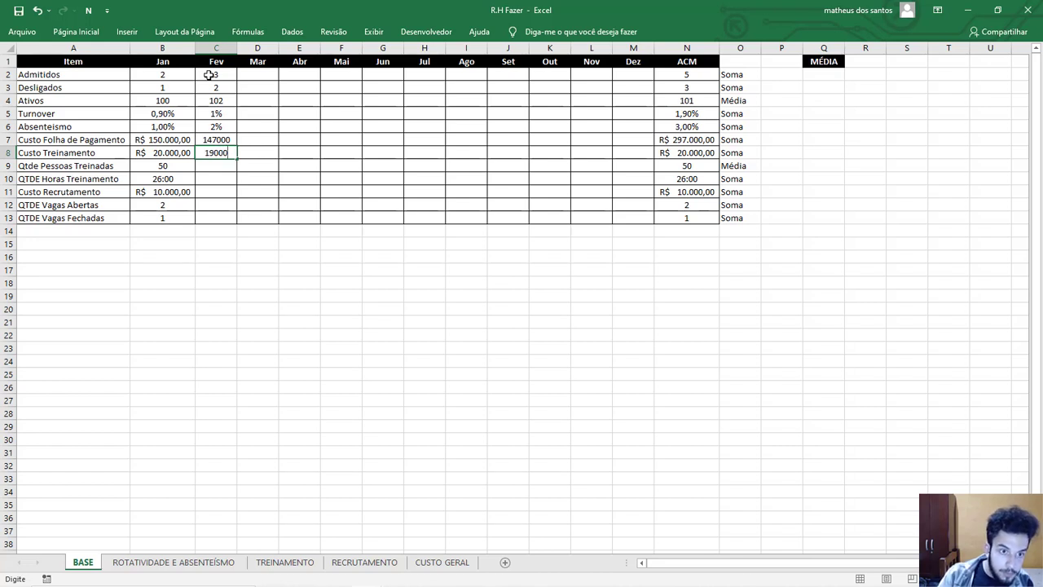
pyautogui.press('Return')
# - Apply the accounting number format in R$ to the Fev payroll and training cost cells
pyautogui.click(76, 31)
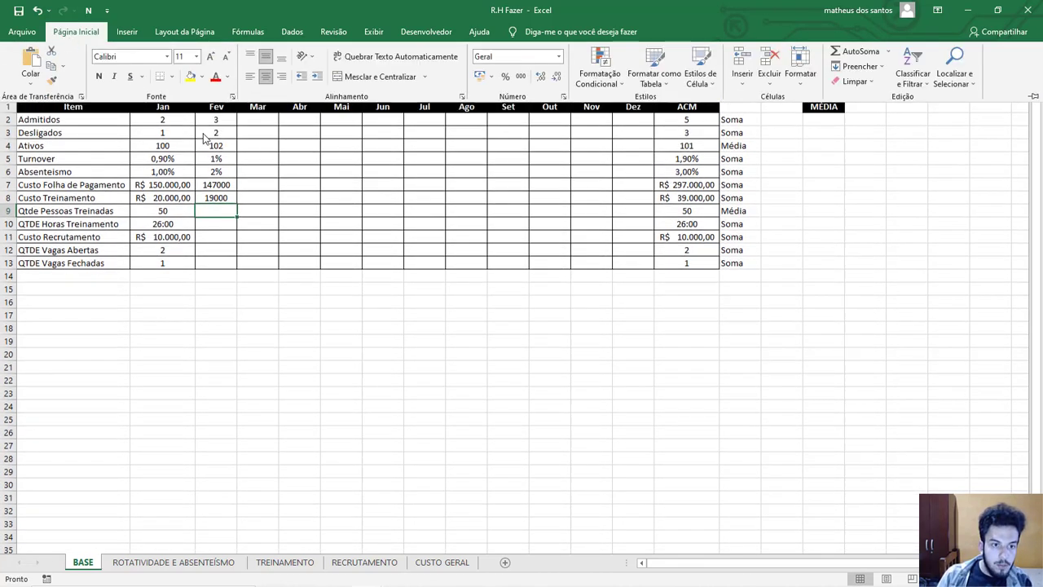
pyautogui.moveTo(216, 199); pyautogui.dragTo(216, 213)
pyautogui.click(480, 75)
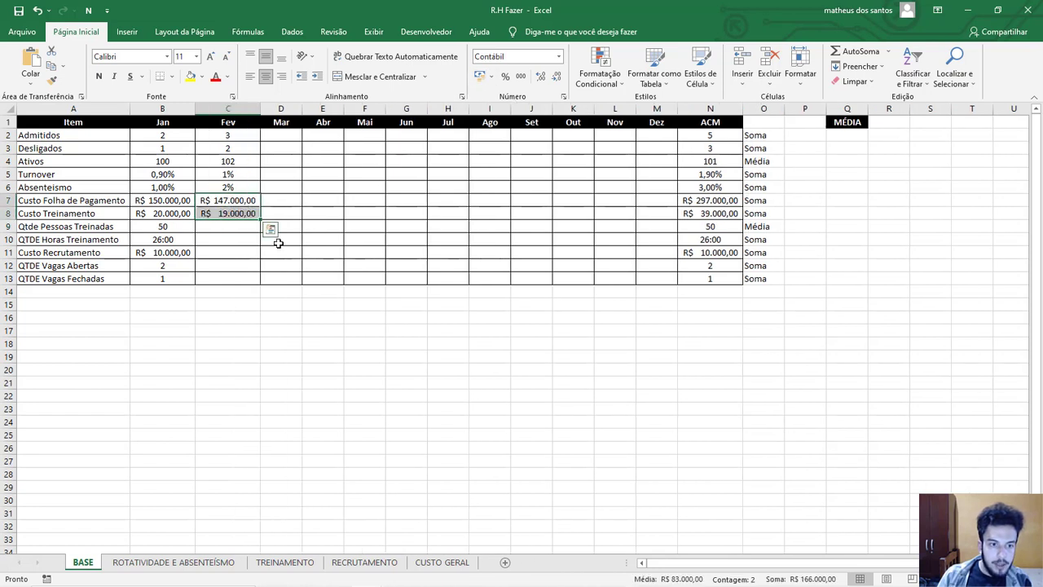
# - Enter the Fev training figures on the BASE sheet: 45 for Qtde Pessoas Treinadas and 30:00 for QTDE Horas Treinamento
pyautogui.click(220, 228)
pyautogui.write('45')
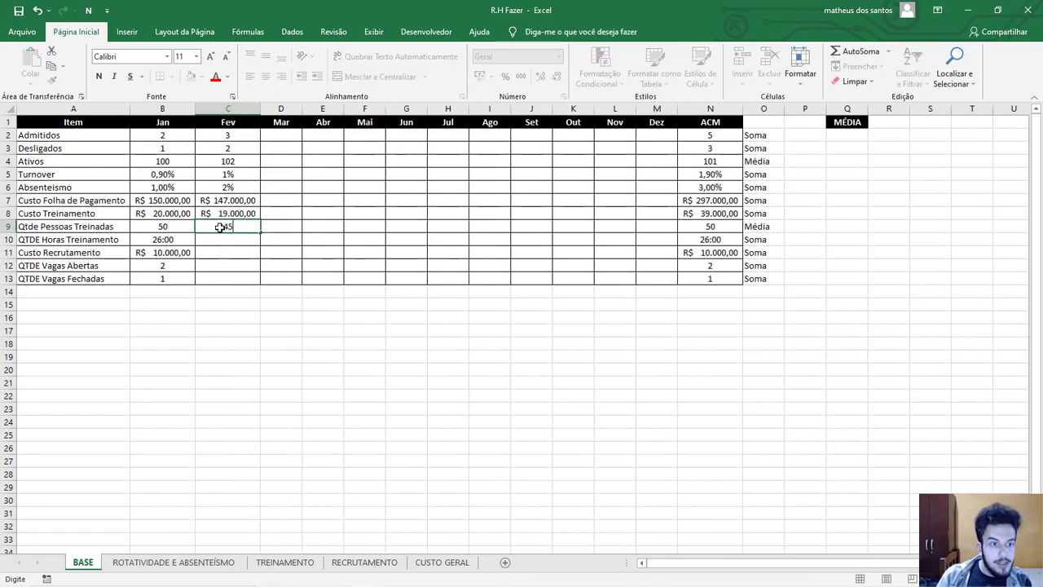
pyautogui.press('Return')
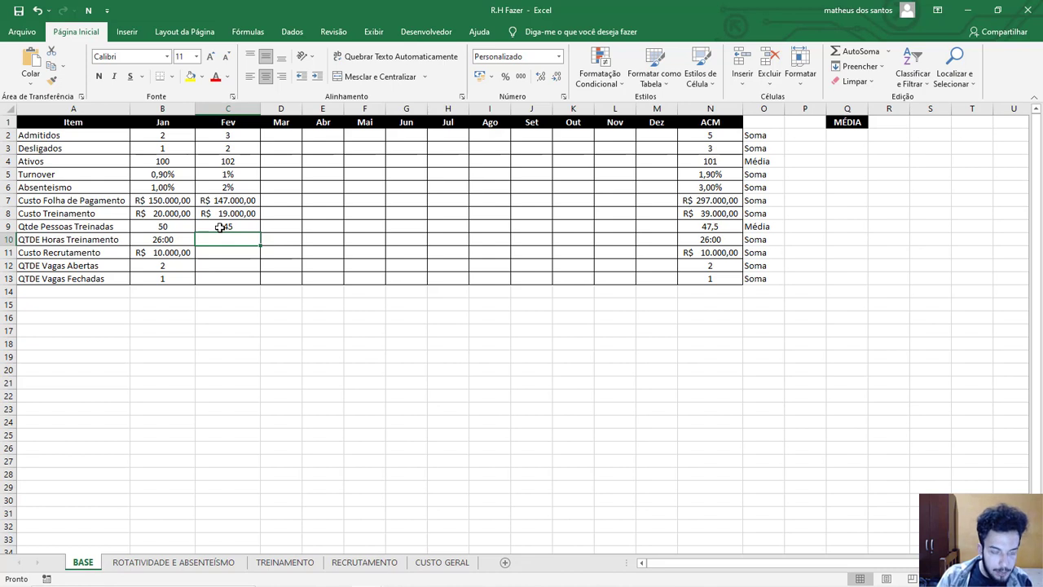
pyautogui.write('30:00')
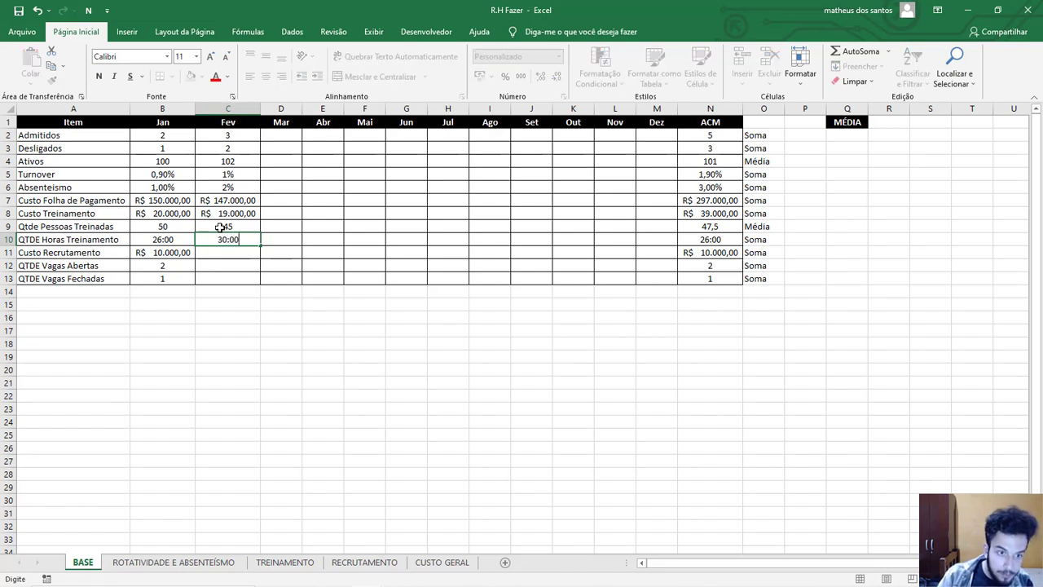
pyautogui.press('Return')
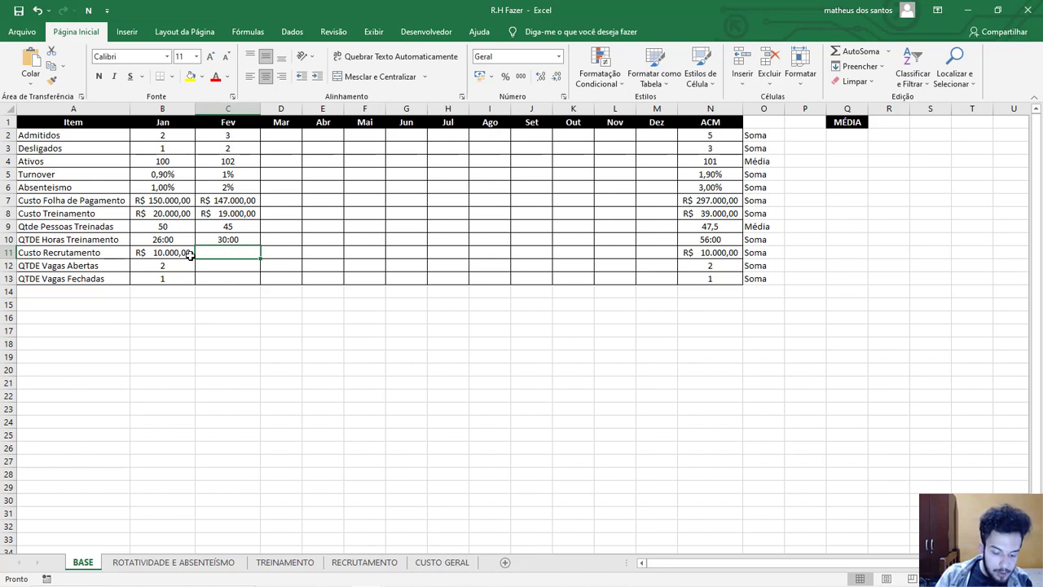
# - Enter 5000 as the Fev Custo Recrutamento and apply the accounting format in R$ to it
pyautogui.write('5000')
pyautogui.press('Return')
pyautogui.click(238, 251)
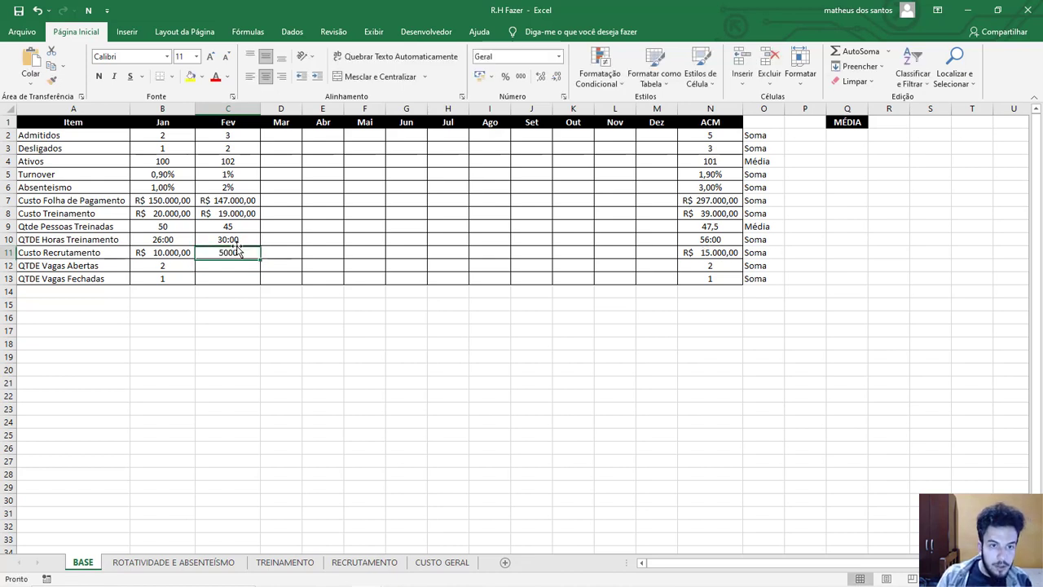
pyautogui.click(480, 79)
# - Enter the Fev vacancy counts: 3 for QTDE Vagas Abertas and 2 for QTDE Vagas Fechadas
pyautogui.click(214, 269)
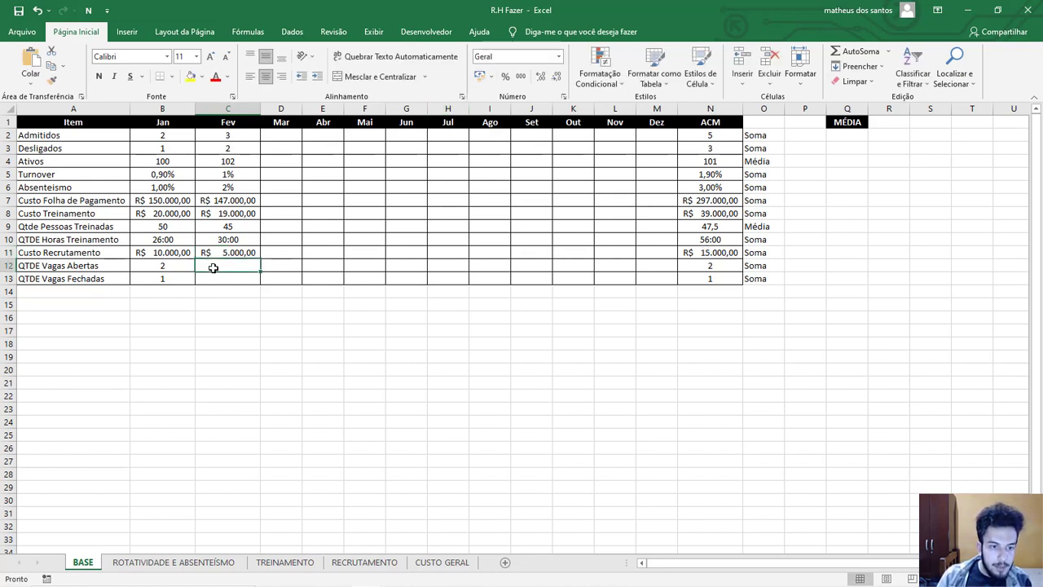
pyautogui.write('3')
pyautogui.press('Return')
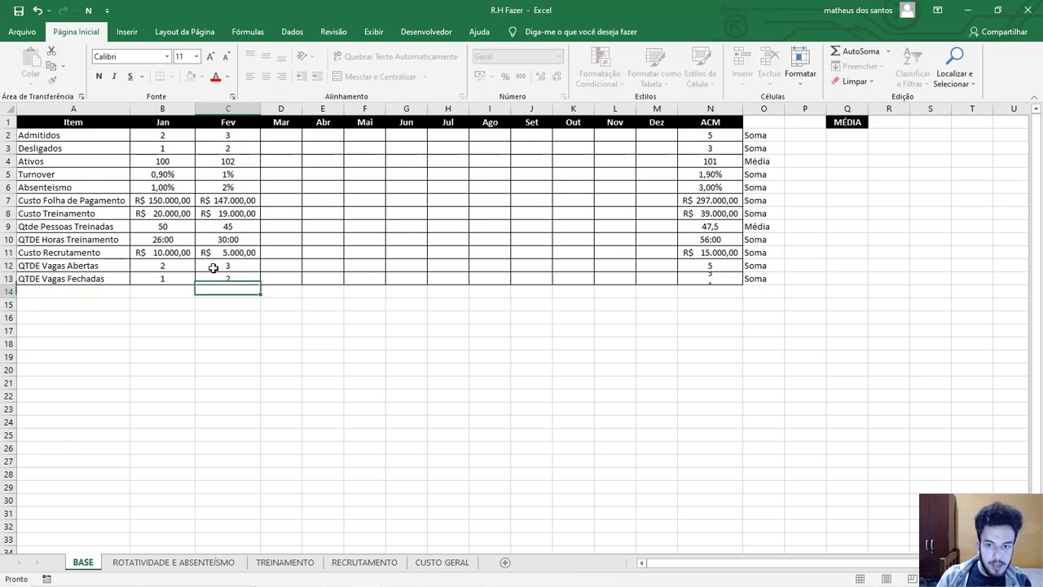
# - Check the Fev columns and data labels in the charts on each dashboard sheet, collapsing the ribbon for a full view of CUSTO GERAL
pyautogui.click(173, 562)
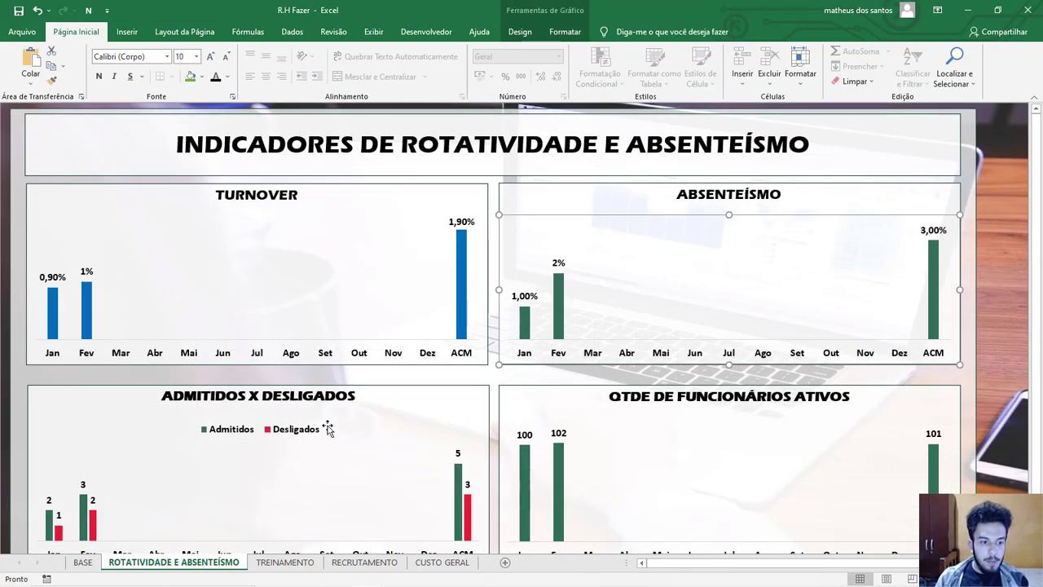
pyautogui.scroll(-2, 329, 426)
pyautogui.click(312, 563)
pyautogui.scroll(-2, 398, 478)
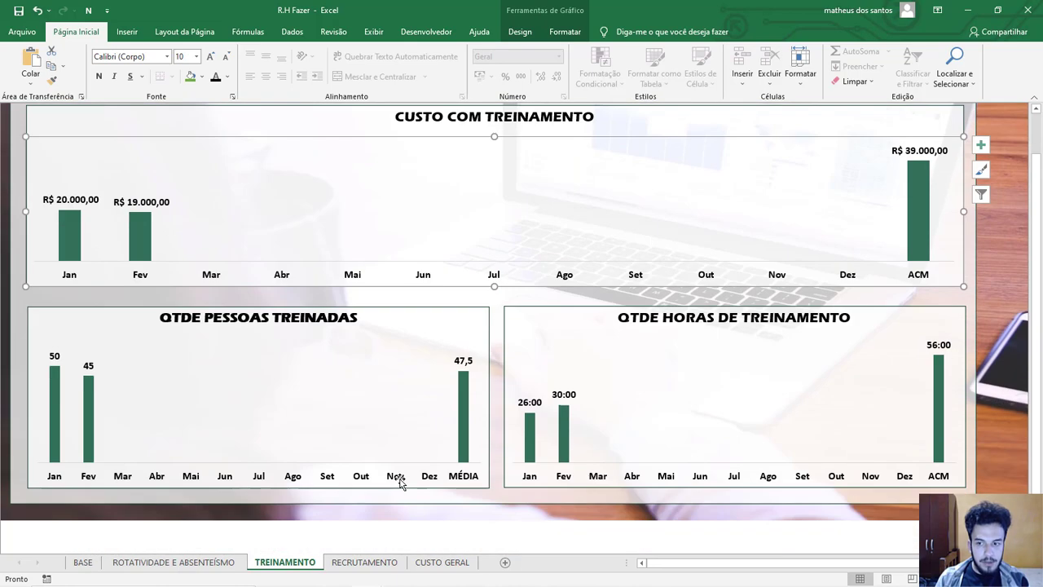
pyautogui.click(358, 561)
pyautogui.scroll(-2, 413, 466)
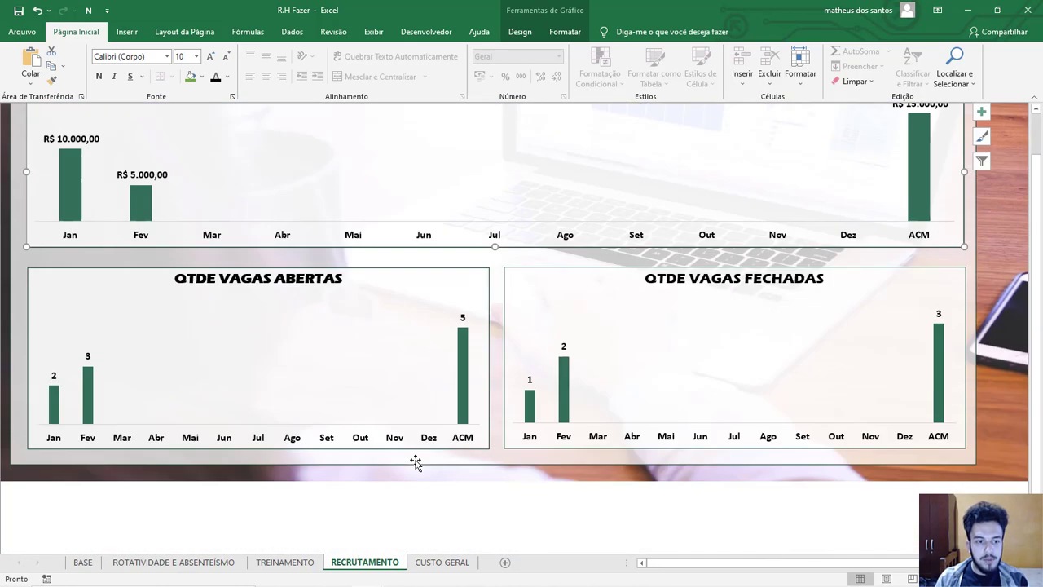
pyautogui.click(454, 563)
pyautogui.scroll(-2, 361, 471)
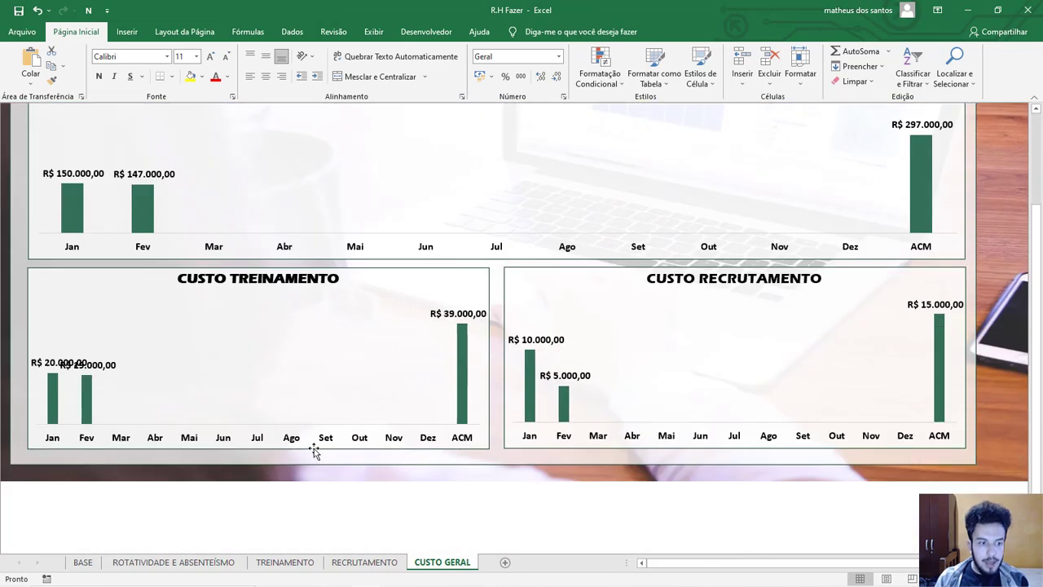
pyautogui.doubleClick(95, 33)
pyautogui.scroll(2, 237, 436)
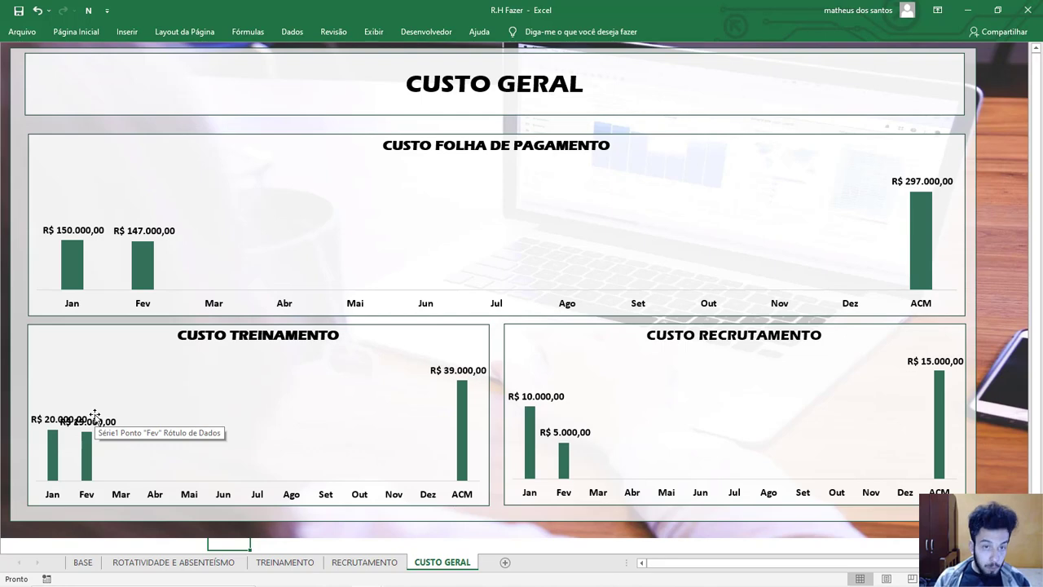
pyautogui.click(82, 562)
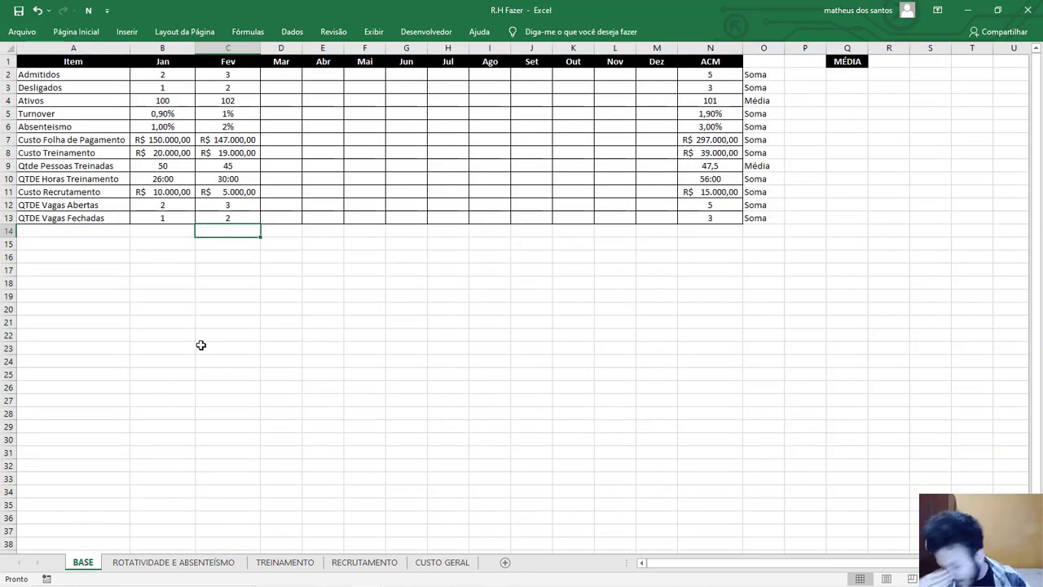
pyautogui.click(278, 562)
pyautogui.click(351, 562)
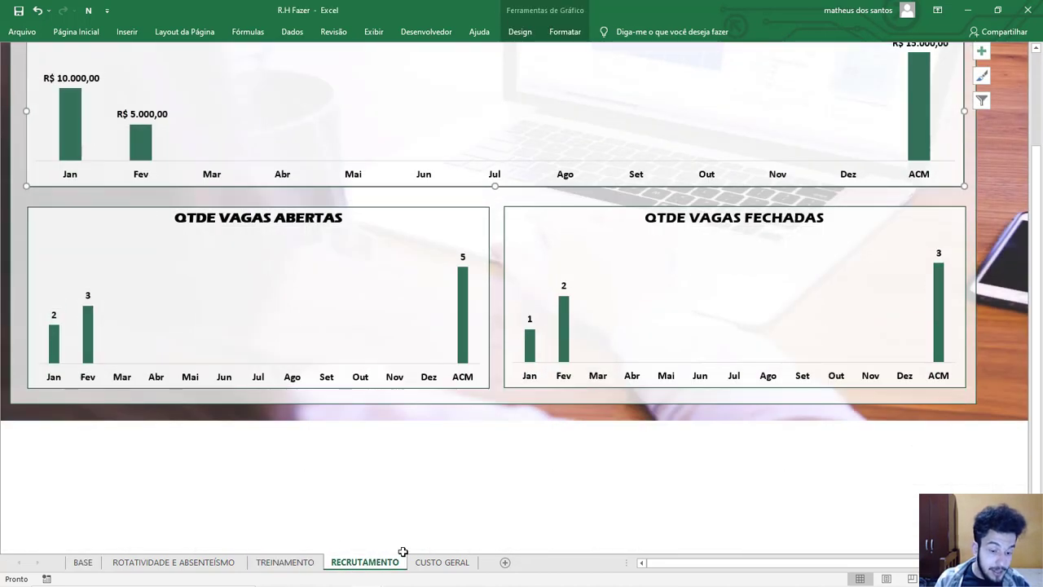
pyautogui.click(436, 561)
# - Try widening the CUSTO TREINAMENTO chart on the CUSTO GERAL sheet, and undo the resize
pyautogui.click(403, 447)
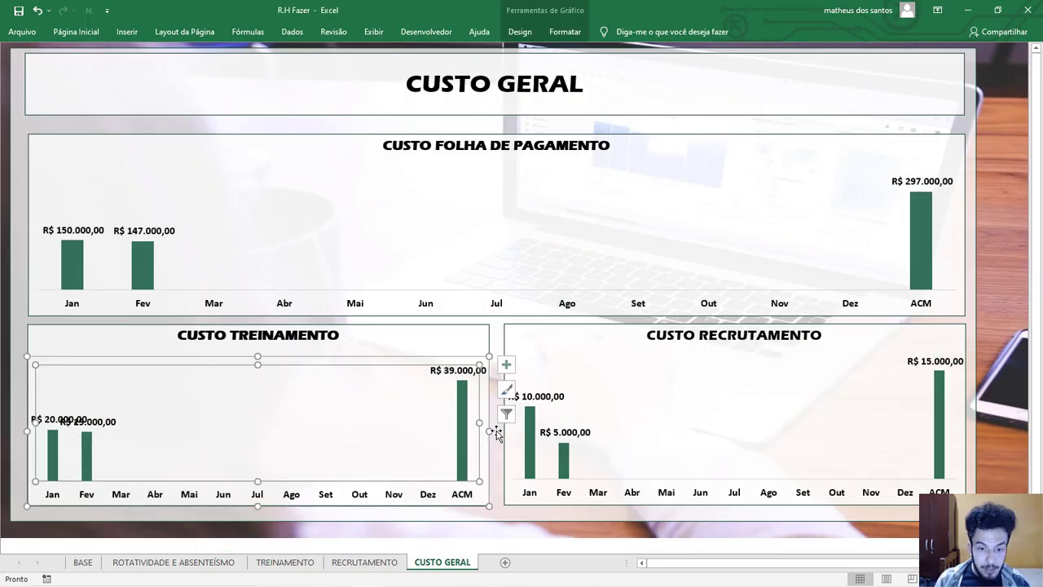
pyautogui.moveTo(491, 430); pyautogui.dragTo(728, 425)
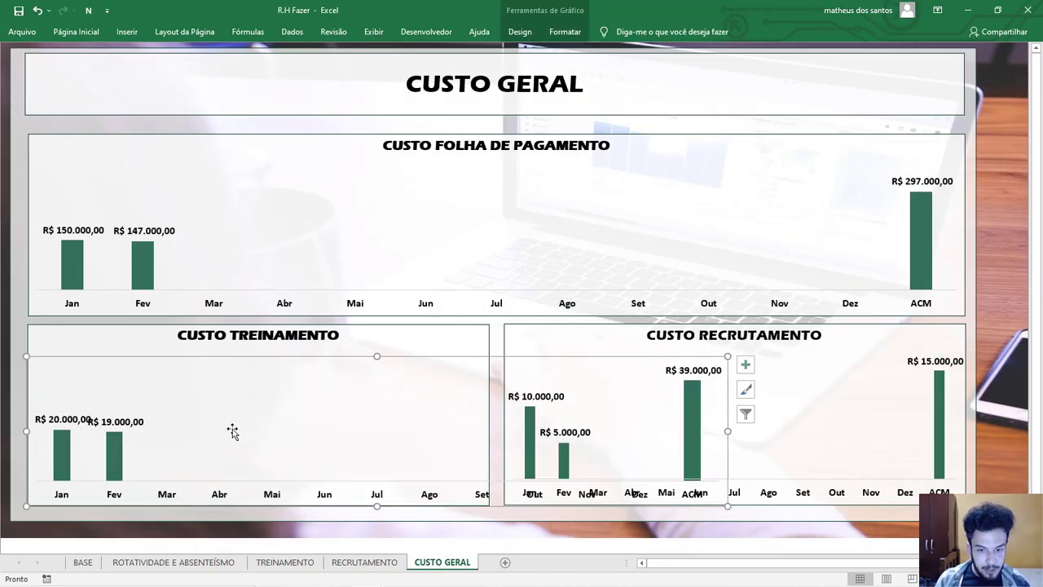
pyautogui.hotkey('ctrl', 'z')
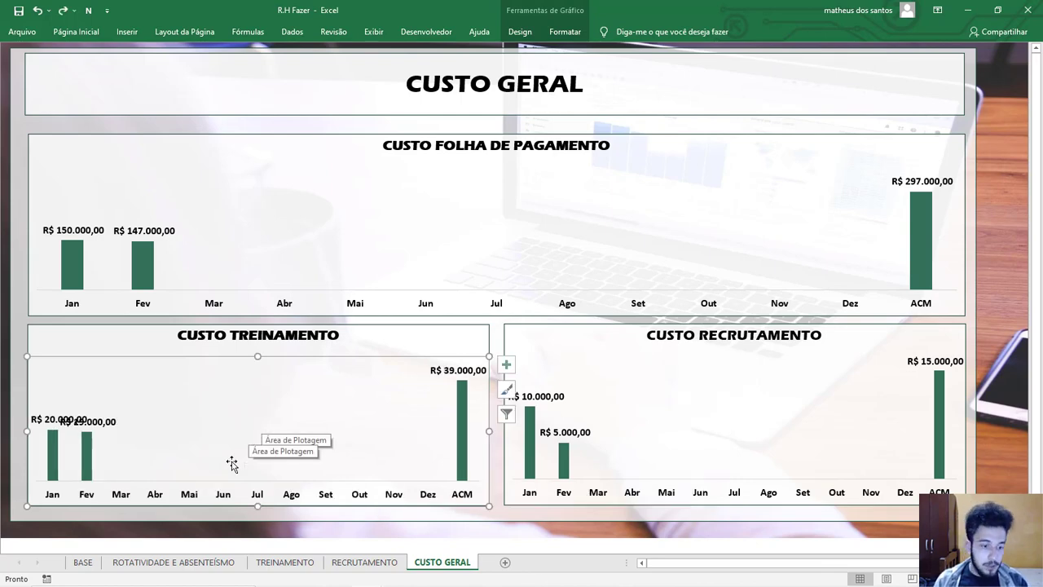
# - Format the Jan and Fev payroll and training costs on the BASE sheet with a thousands separator, no currency symbol and no decimals
pyautogui.click(87, 564)
pyautogui.click(245, 453)
pyautogui.click(82, 33)
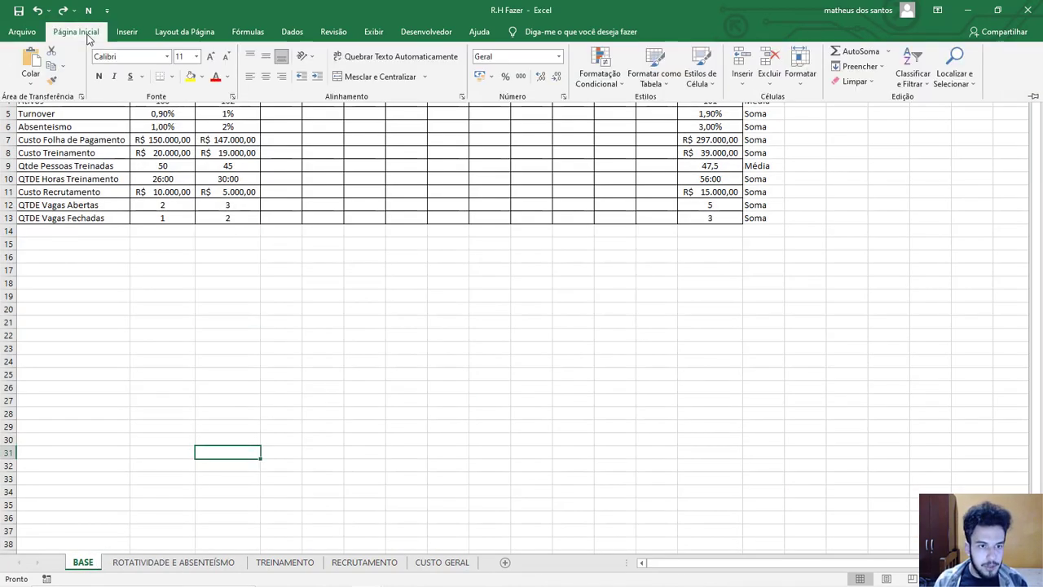
pyautogui.doubleClick(88, 36)
pyautogui.click(245, 314)
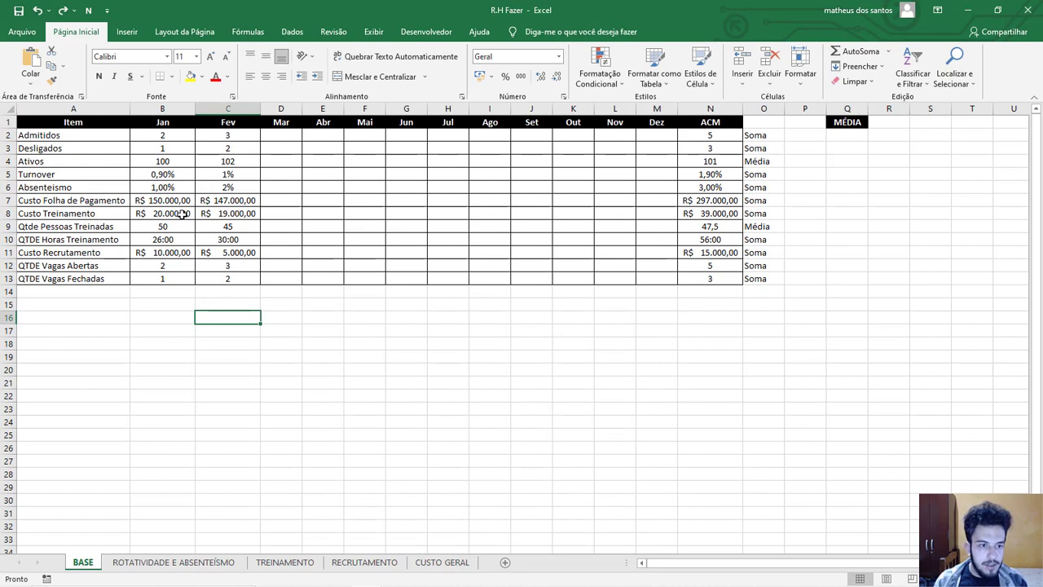
pyautogui.moveTo(170, 199); pyautogui.dragTo(224, 213)
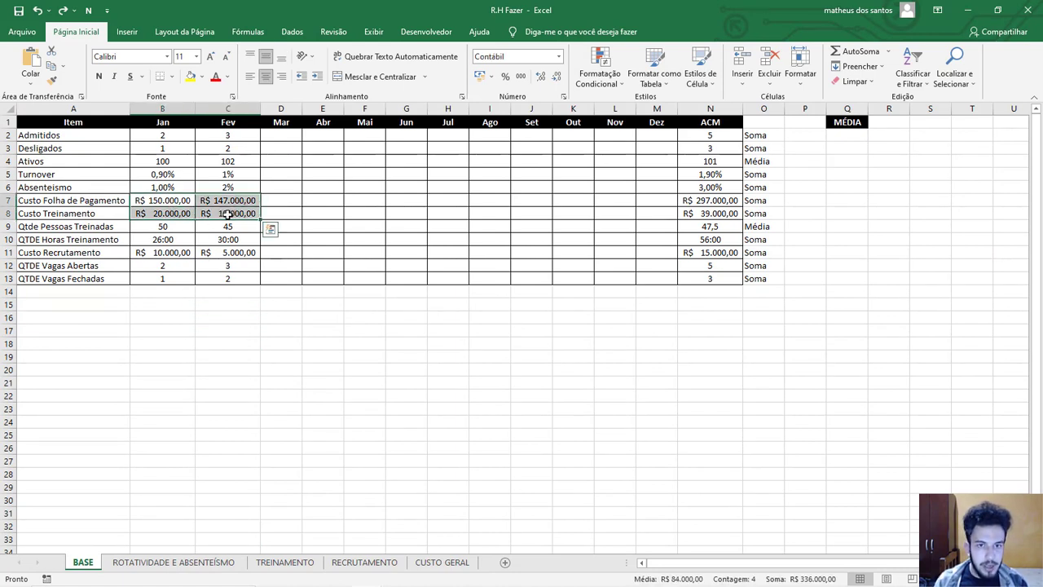
pyautogui.click(559, 56)
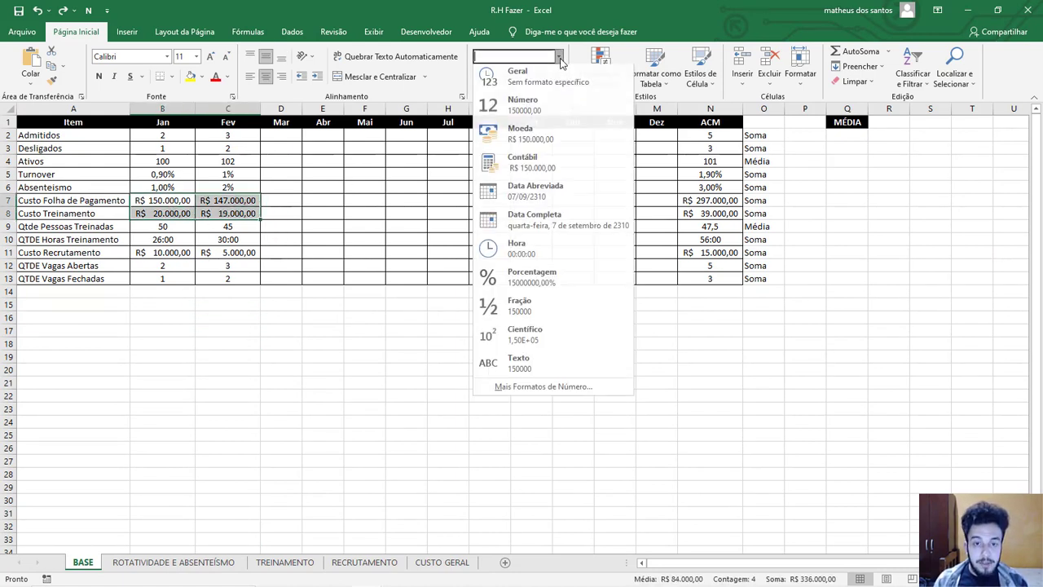
pyautogui.click(526, 81)
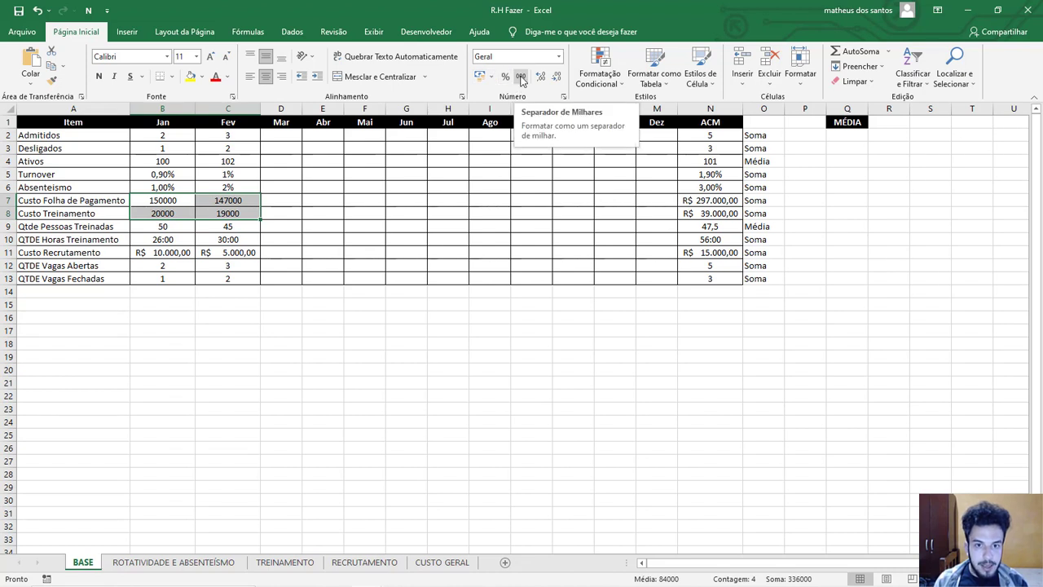
pyautogui.click(521, 78)
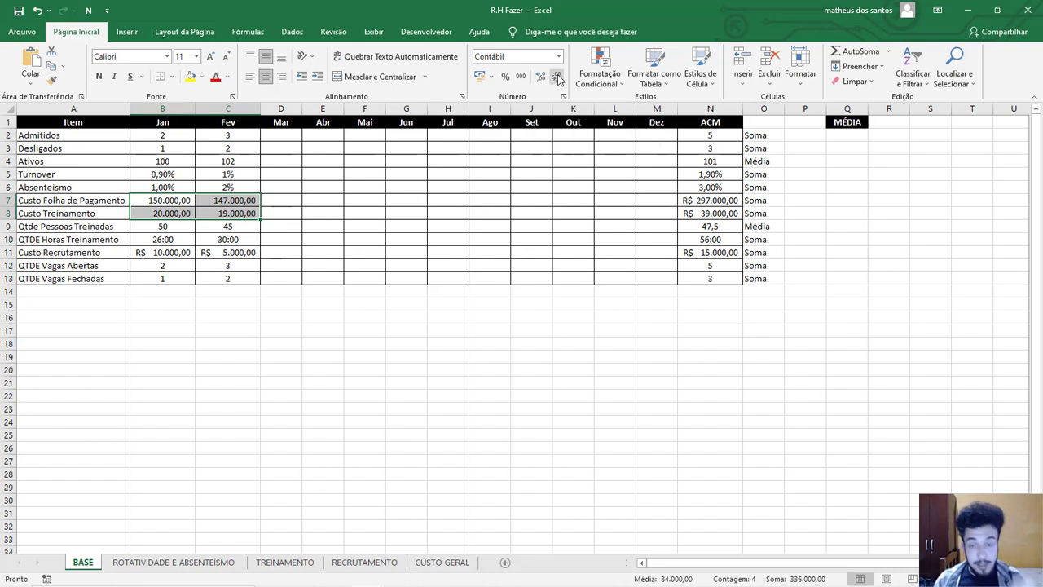
pyautogui.click(558, 77)
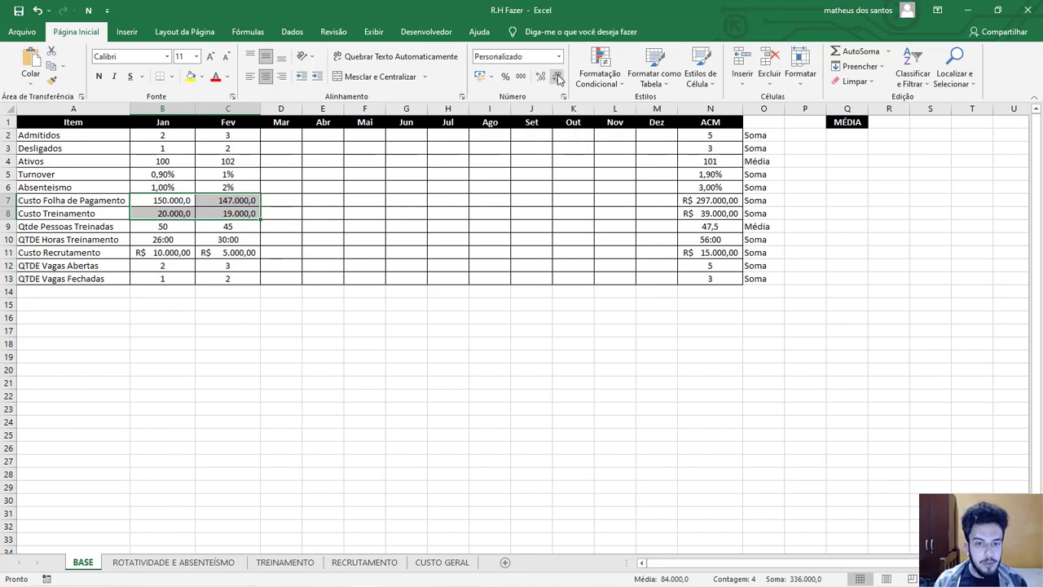
pyautogui.click(557, 76)
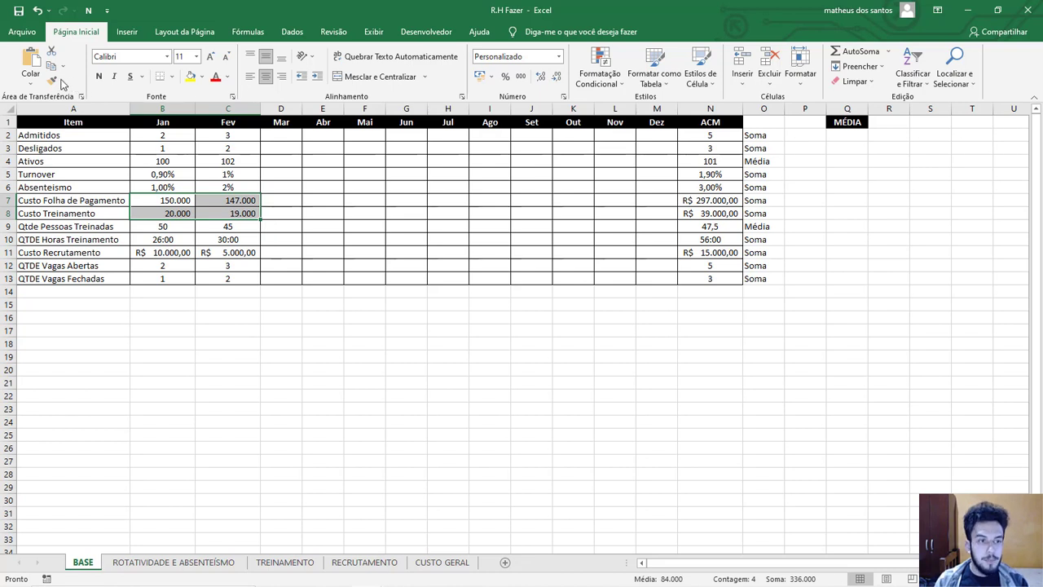
# - Copy that number format to the ACM payroll and training costs and to the Jan, Fev and ACM Custo Recrutamento cells
pyautogui.click(57, 82)
pyautogui.moveTo(689, 203); pyautogui.dragTo(701, 213)
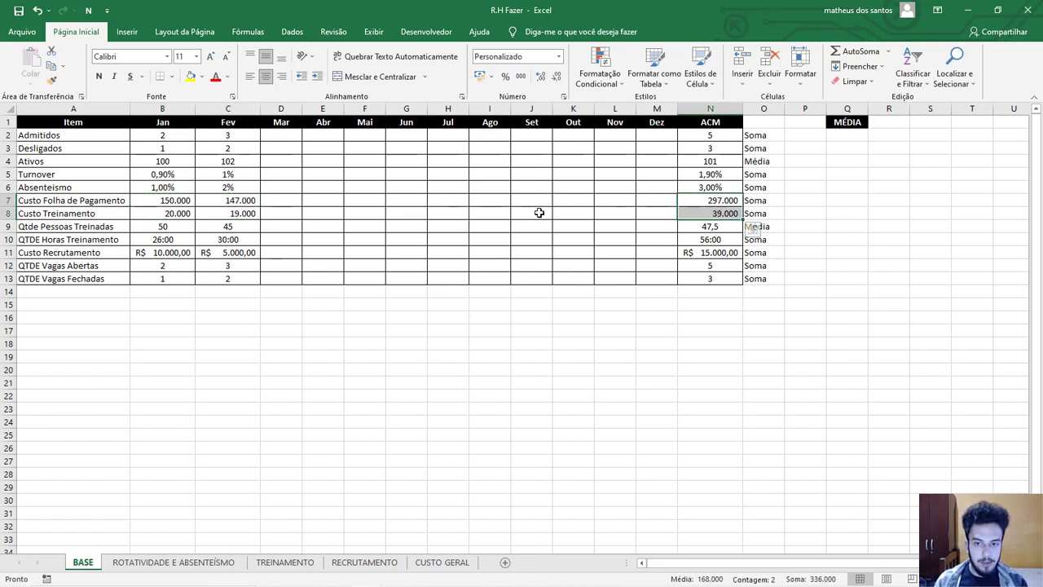
pyautogui.click(53, 80)
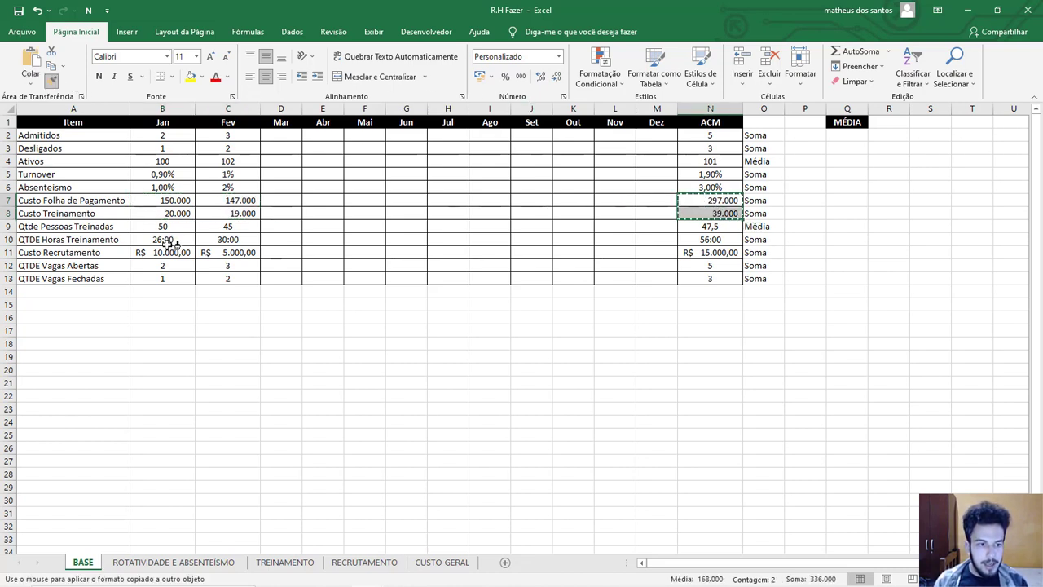
pyautogui.moveTo(167, 252); pyautogui.dragTo(243, 253)
pyautogui.click(241, 253)
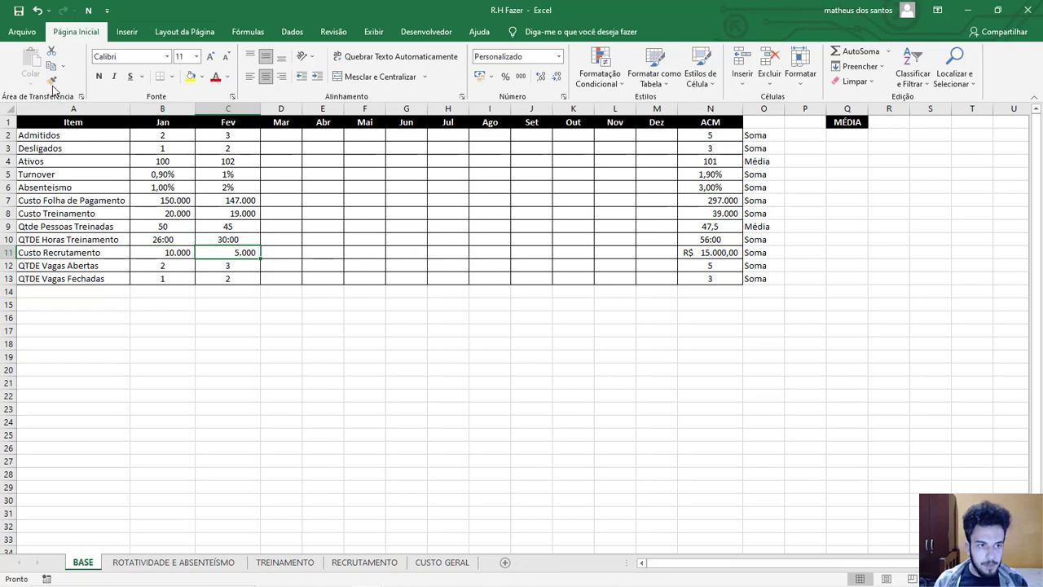
pyautogui.click(52, 80)
pyautogui.click(732, 252)
# - Examine the cost labels in the charts across the dashboard sheets, ending on CUSTO GERAL with the ribbon collapsed
pyautogui.click(171, 562)
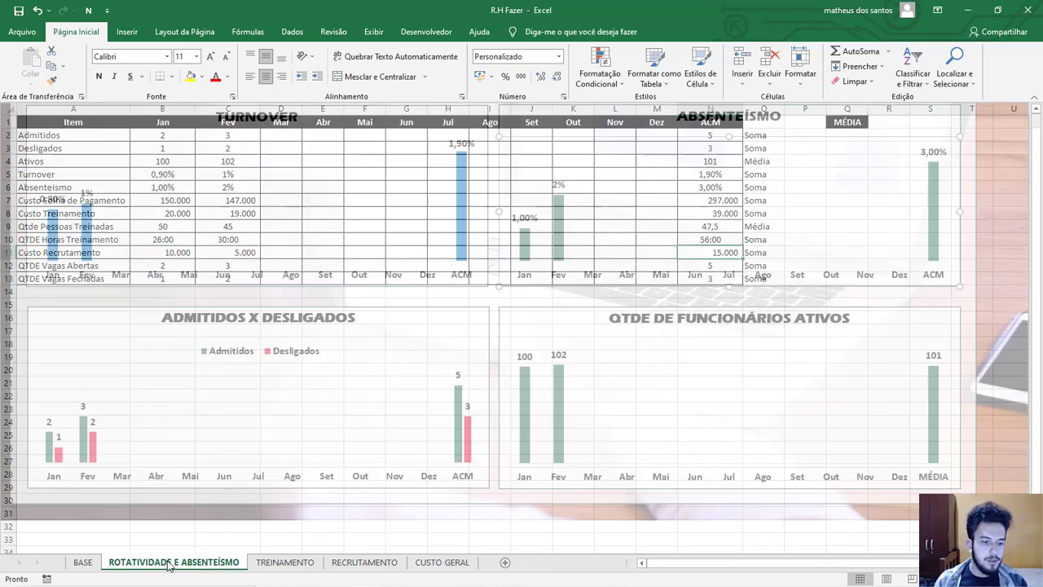
pyautogui.click(295, 564)
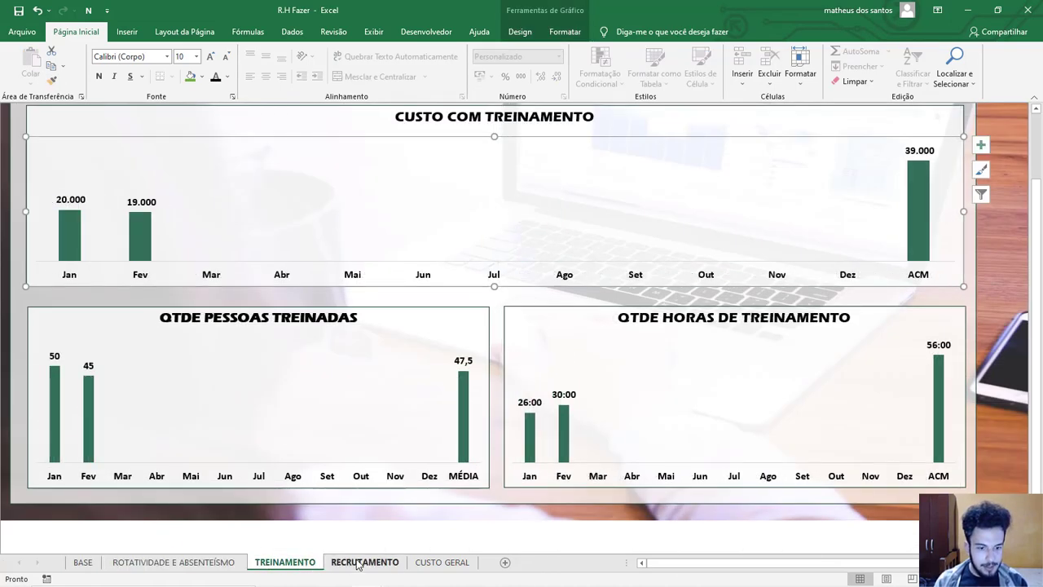
pyautogui.click(362, 562)
pyautogui.click(427, 563)
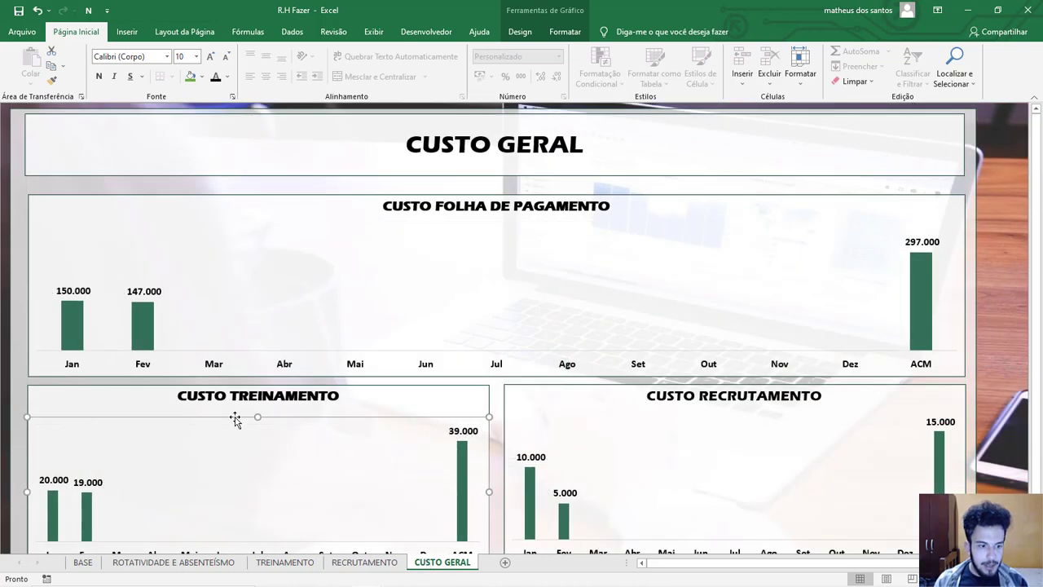
pyautogui.scroll(-3, 234, 419)
pyautogui.click(79, 281)
pyautogui.click(451, 455)
pyautogui.scroll(4, 368, 354)
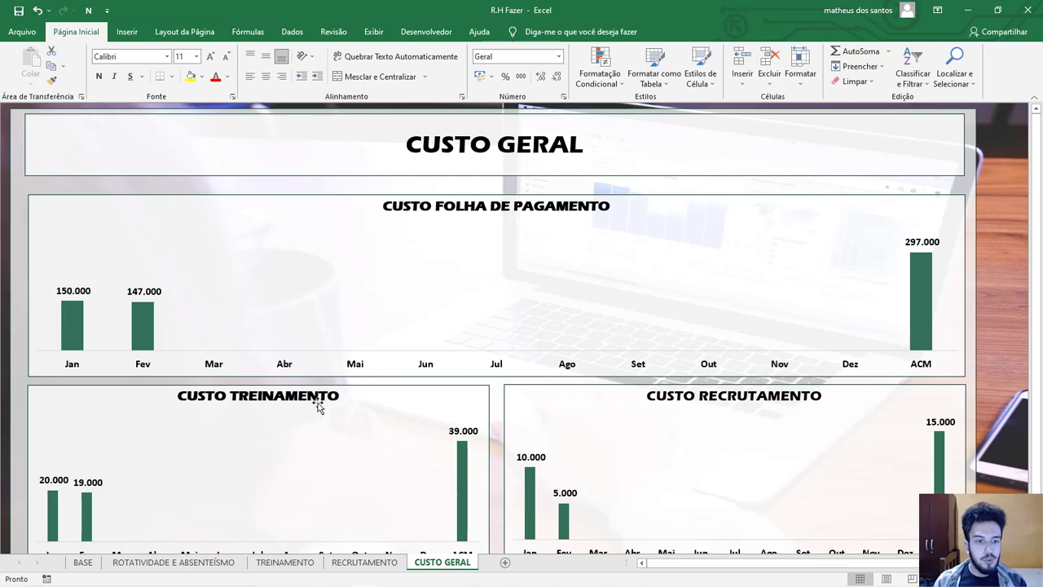
pyautogui.scroll(-3, 279, 356)
pyautogui.scroll(3, 484, 314)
pyautogui.scroll(-1, 610, 396)
pyautogui.scroll(-3, 610, 397)
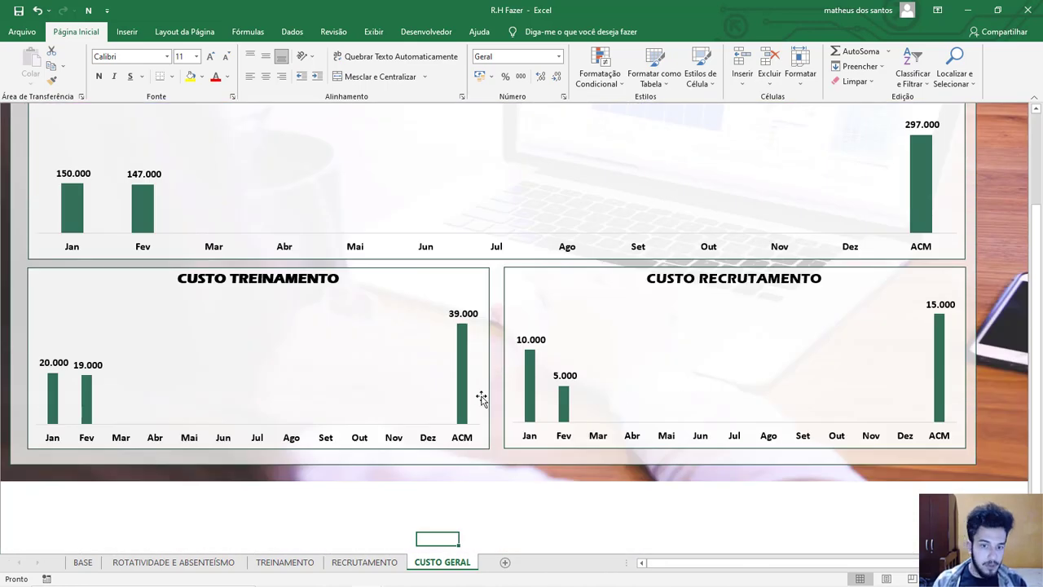
pyautogui.doubleClick(94, 34)
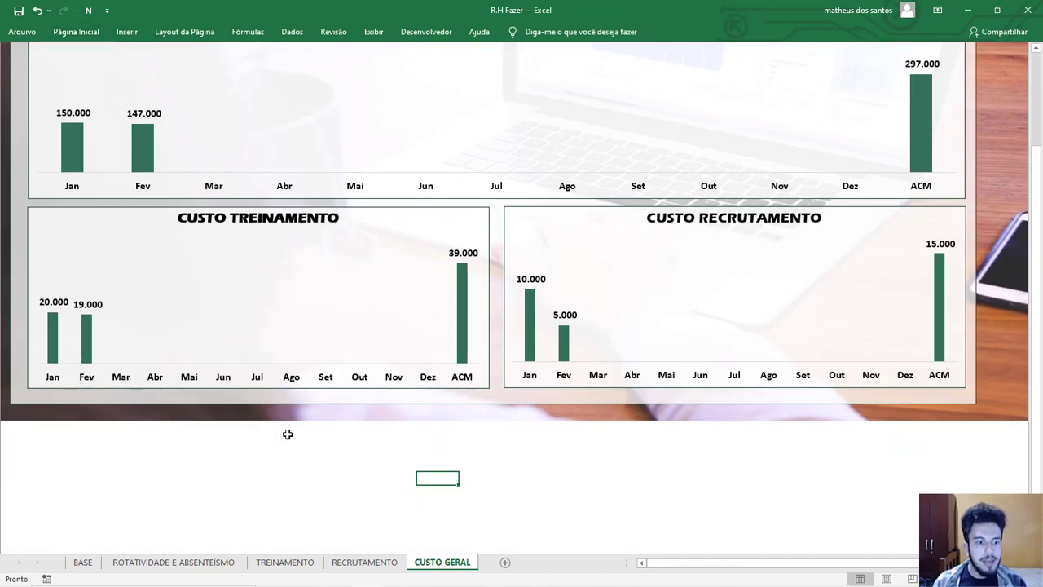
pyautogui.scroll(3, 294, 449)
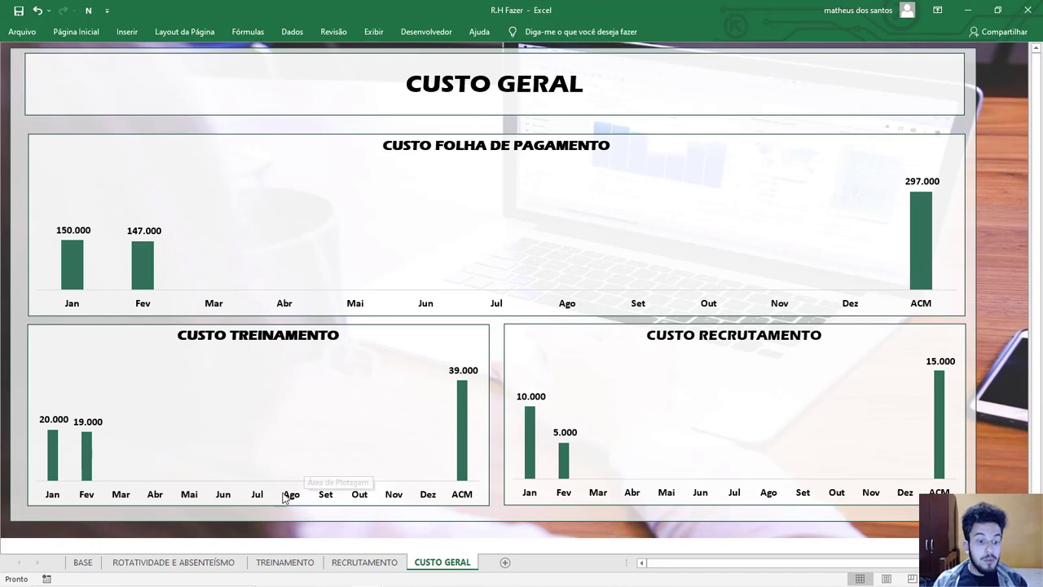
# - Examine the ADMITIDOS X DESLIGADOS and QTDE DE FUNCIONÁRIOS ATIVOS charts on the ROTATIVIDADE E ABSENTEÍSMO sheet
pyautogui.click(203, 562)
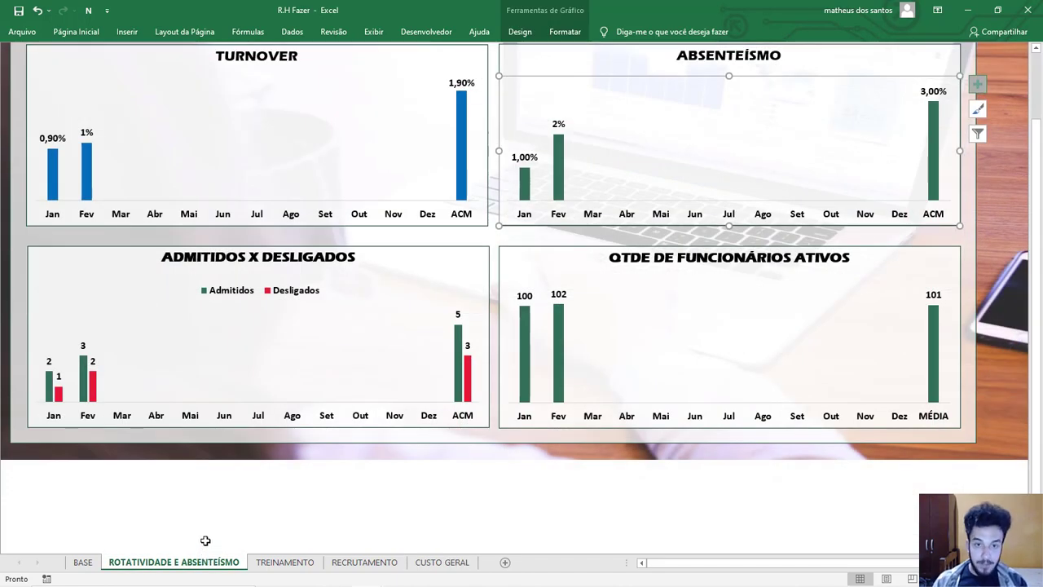
pyautogui.click(366, 530)
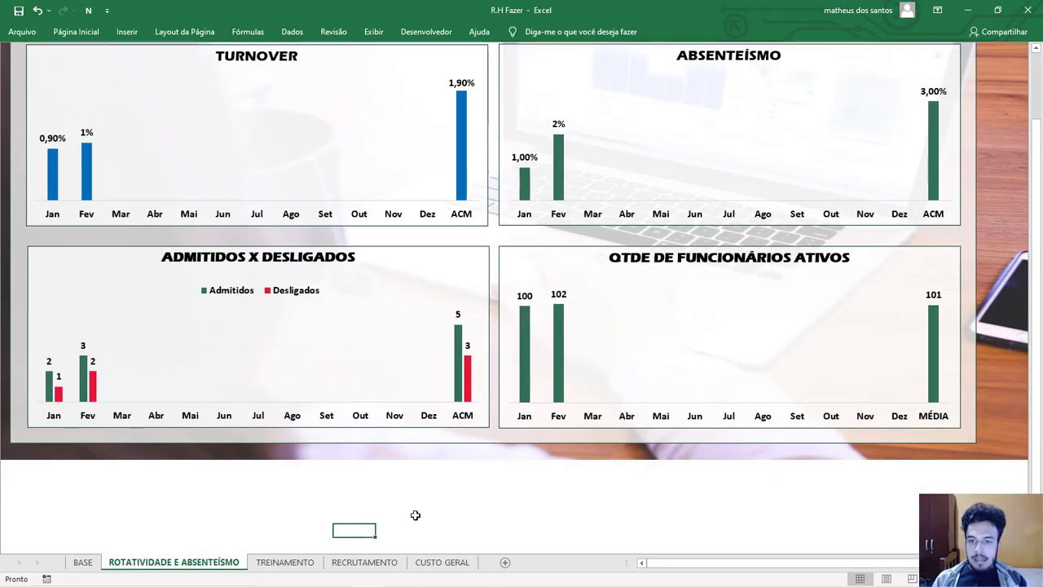
pyautogui.click(584, 276)
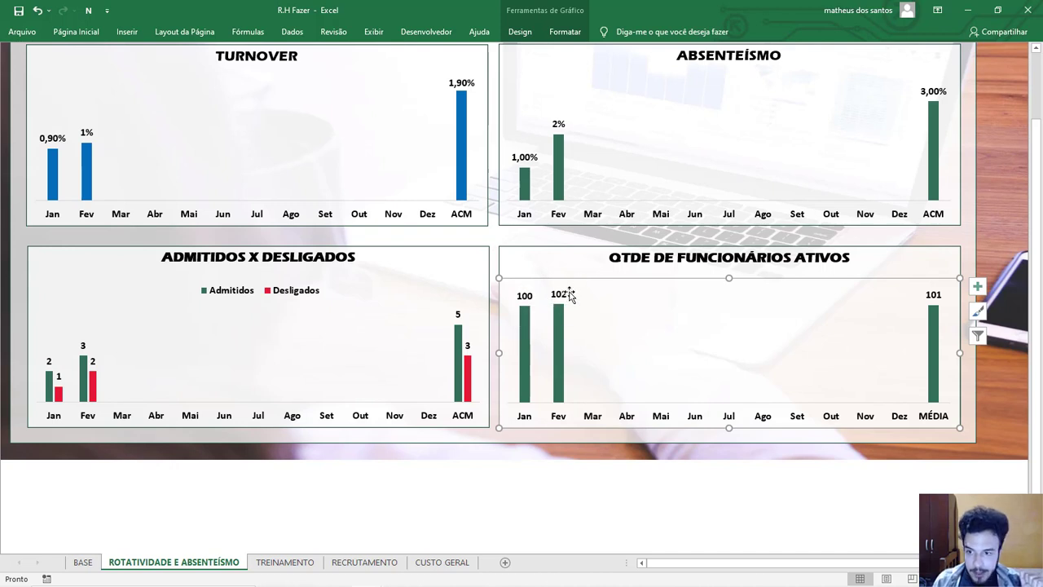
pyautogui.click(577, 481)
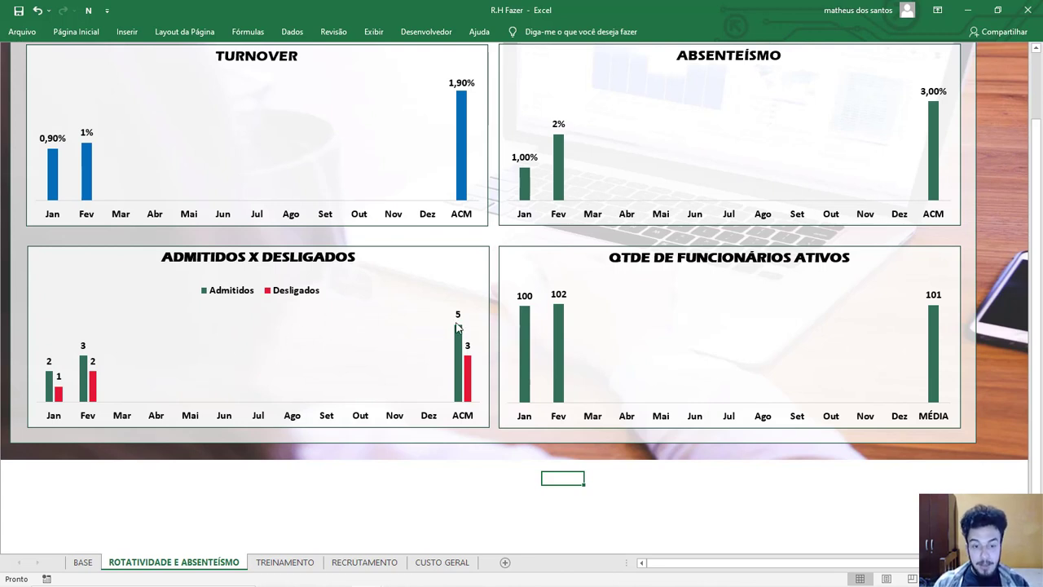
pyautogui.moveTo(458, 348)
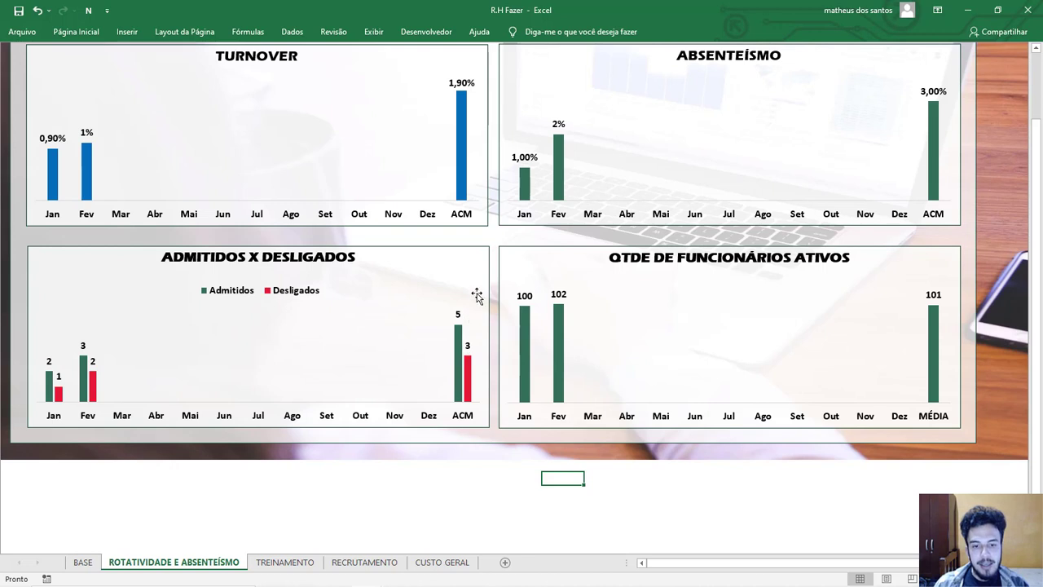
pyautogui.moveTo(526, 334)
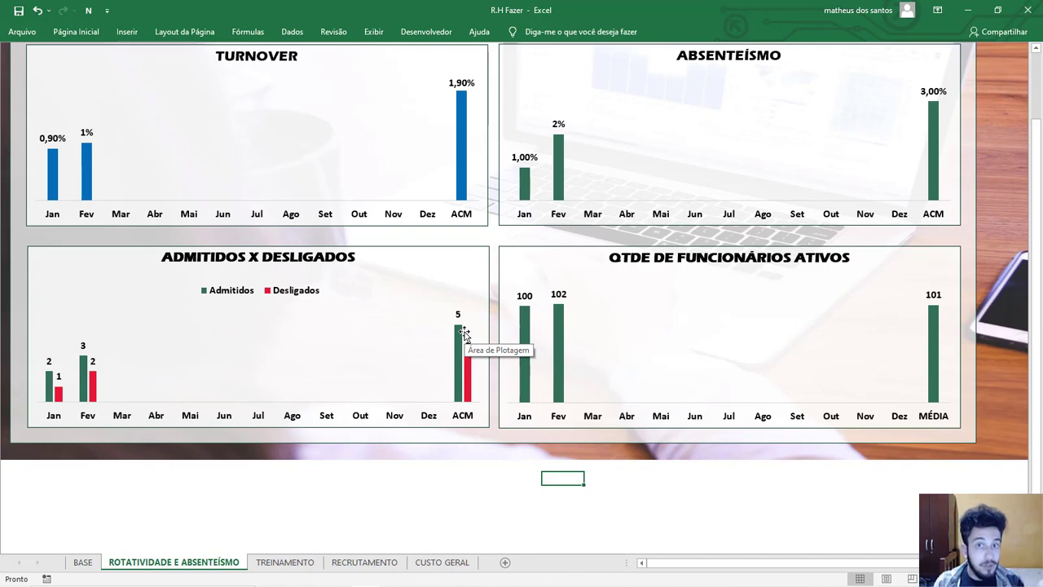
pyautogui.click(477, 477)
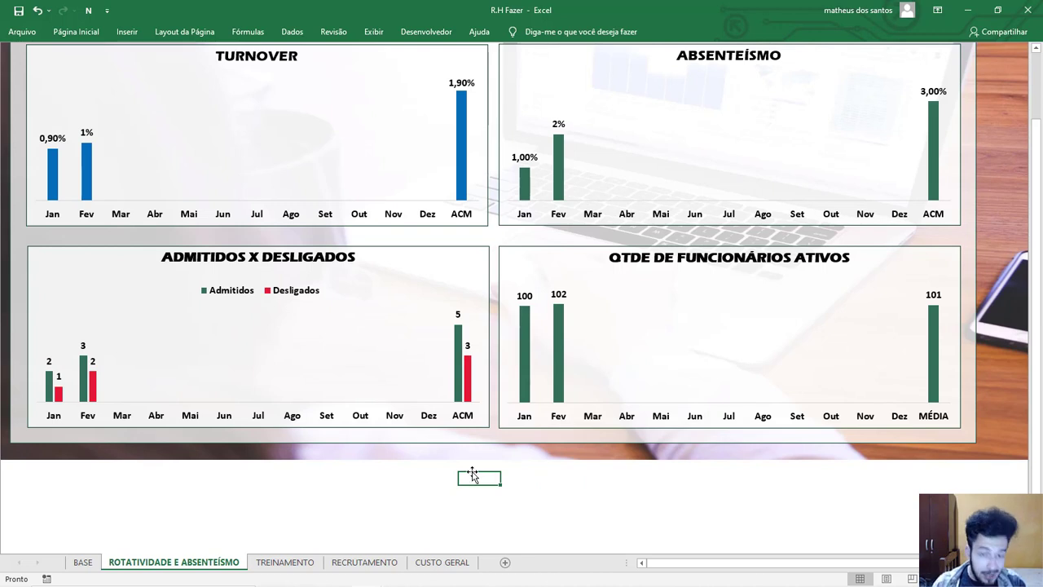
# - Display the vertical value axis in the ADMITIDOS X DESLIGADOS chart
pyautogui.click(465, 332)
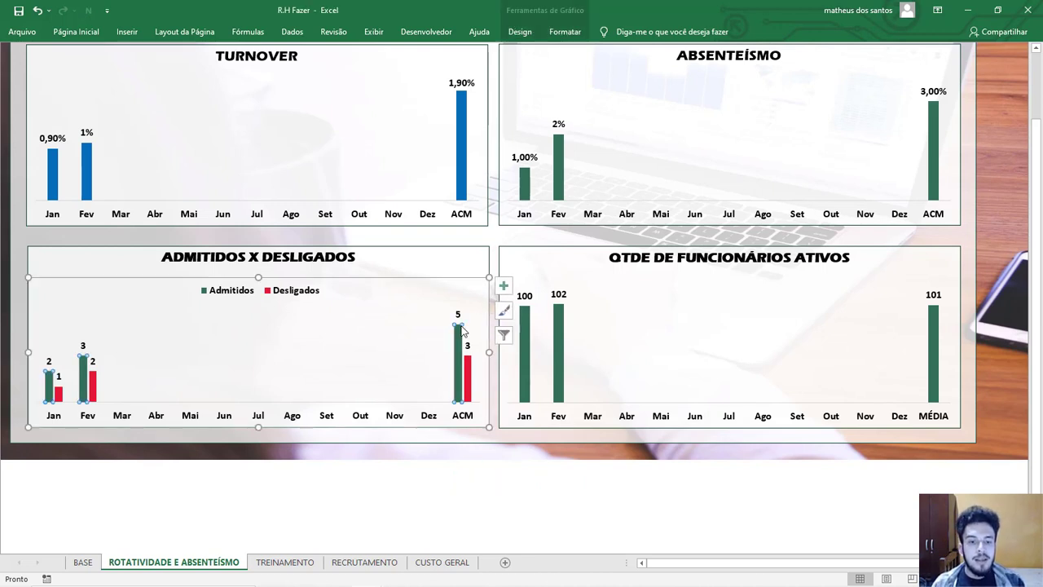
pyautogui.click(511, 287)
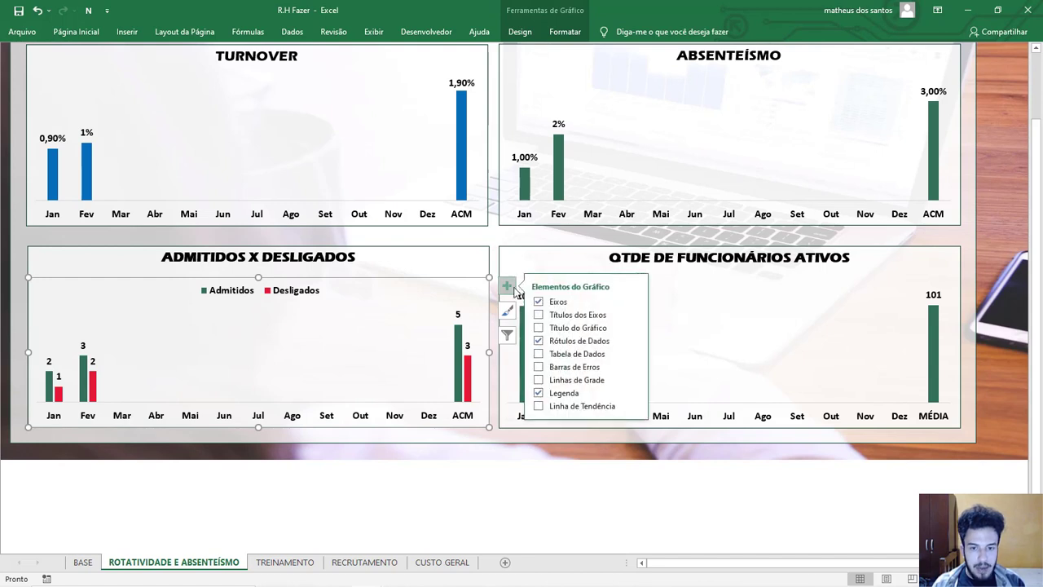
pyautogui.click(538, 302)
pyautogui.click(538, 302)
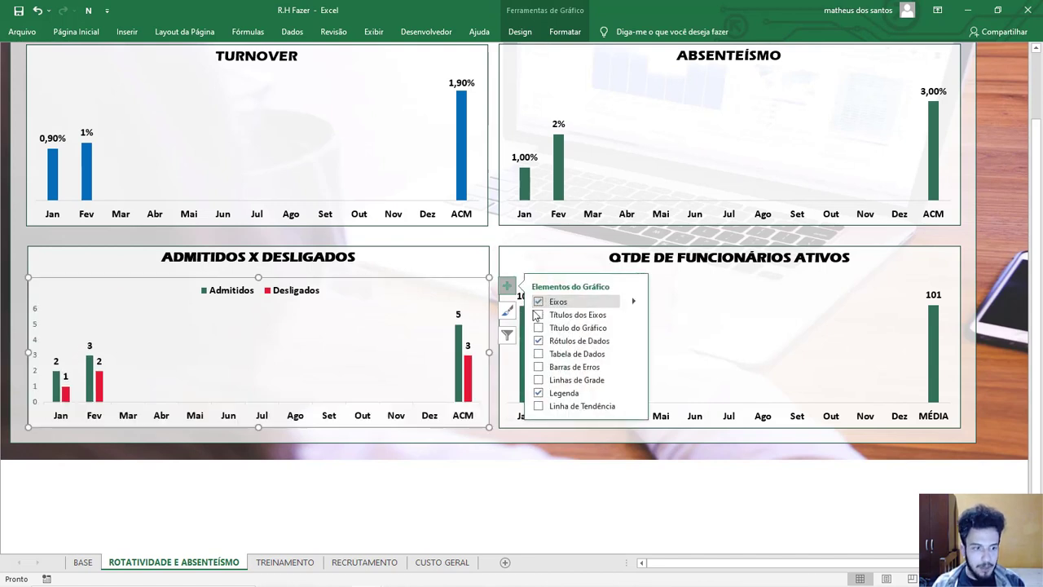
pyautogui.click(350, 478)
pyautogui.click(300, 477)
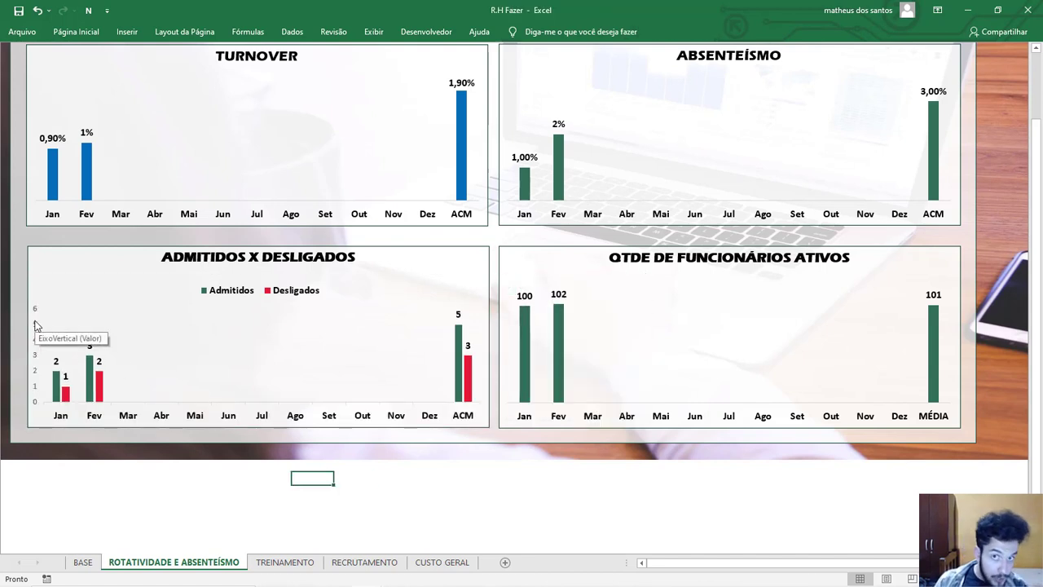
# - Set the maximum bound of the ADMITIDOS X DESLIGADOS chart's vertical axis to 130
pyautogui.rightClick(35, 325)
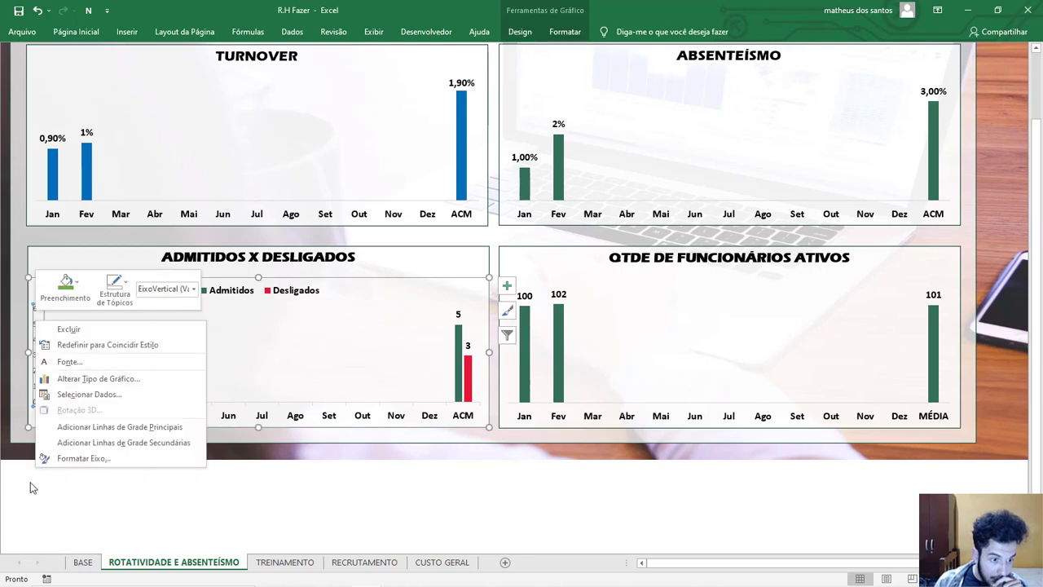
pyautogui.click(32, 487)
pyautogui.rightClick(38, 368)
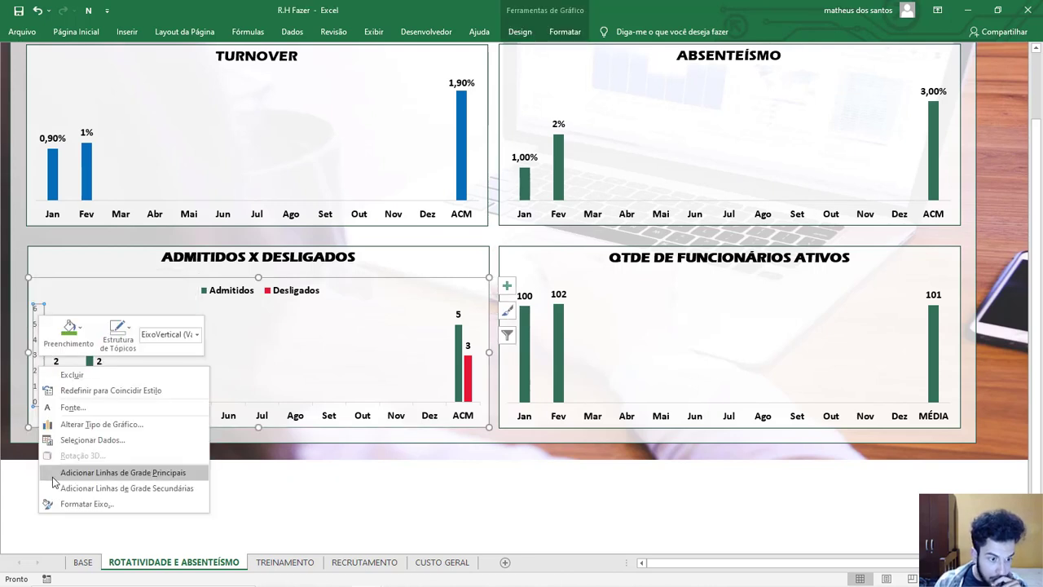
pyautogui.click(71, 503)
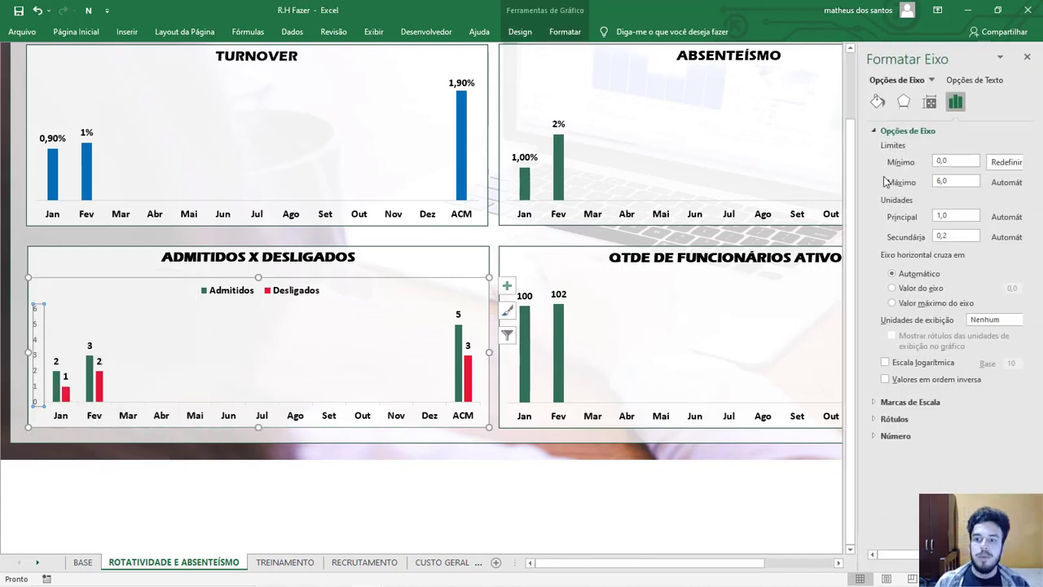
pyautogui.doubleClick(941, 179)
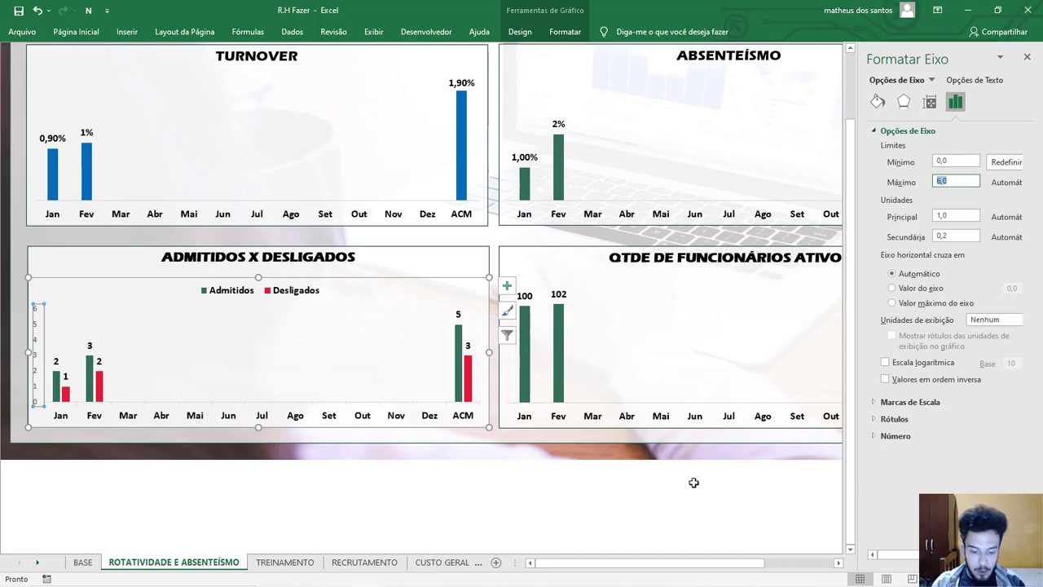
pyautogui.press('Return')
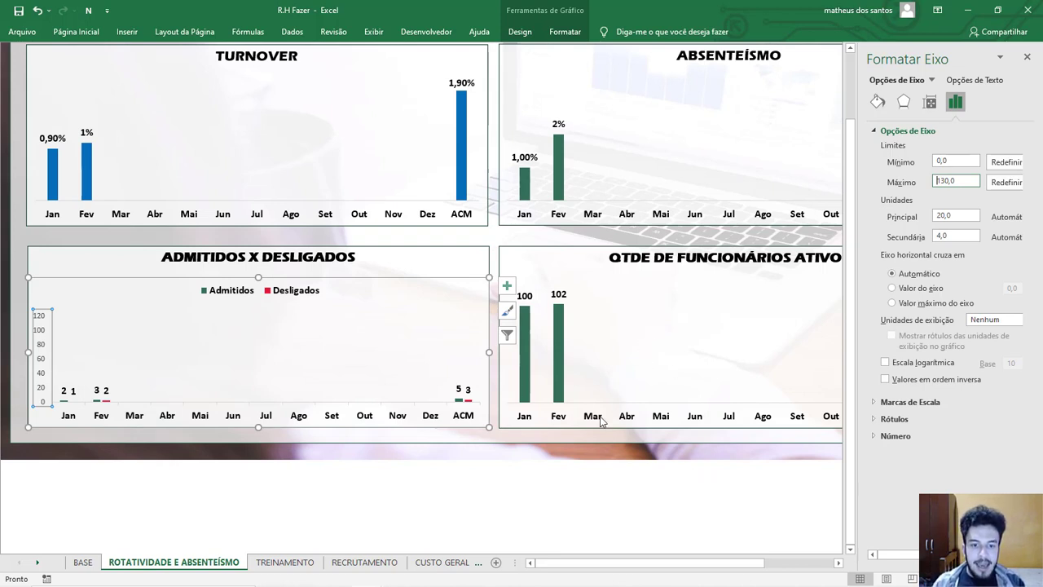
# - Display the vertical value axis in the QTDE DE FUNCIONÁRIOS ATIVOS chart
pyautogui.click(570, 377)
pyautogui.moveTo(665, 569); pyautogui.dragTo(736, 568)
pyautogui.click(728, 286)
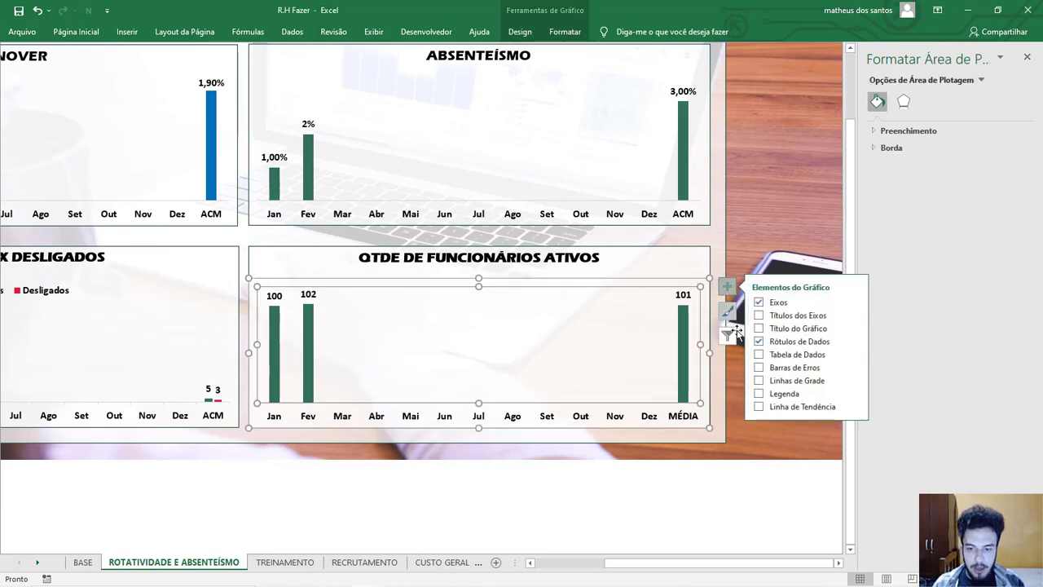
pyautogui.click(761, 303)
pyautogui.click(760, 303)
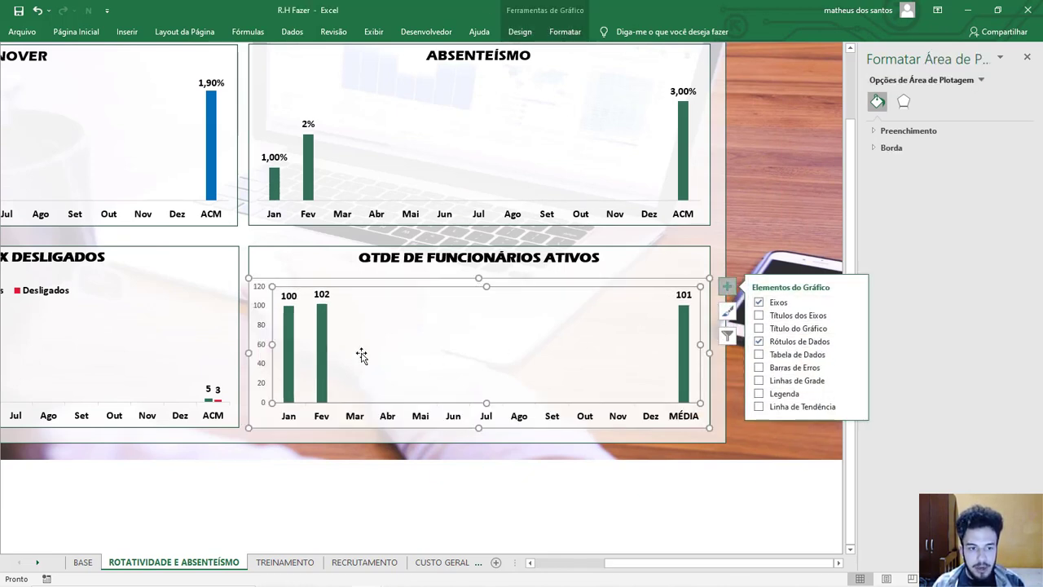
# - Set the maximum bound of the QTDE DE FUNCIONÁRIOS ATIVOS chart's vertical axis to 130
pyautogui.rightClick(264, 326)
pyautogui.click(297, 460)
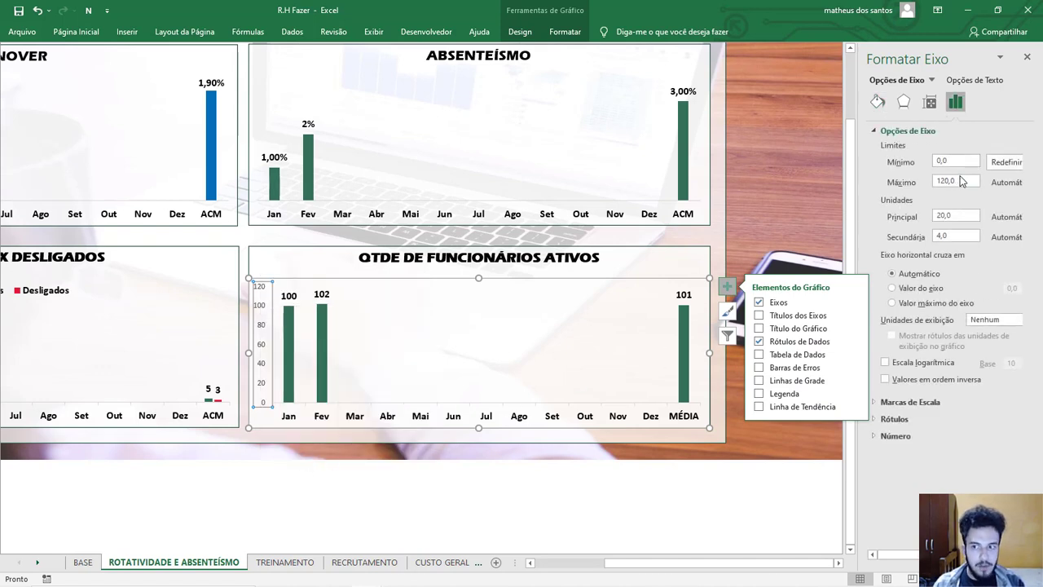
pyautogui.doubleClick(962, 181)
pyautogui.write('13')
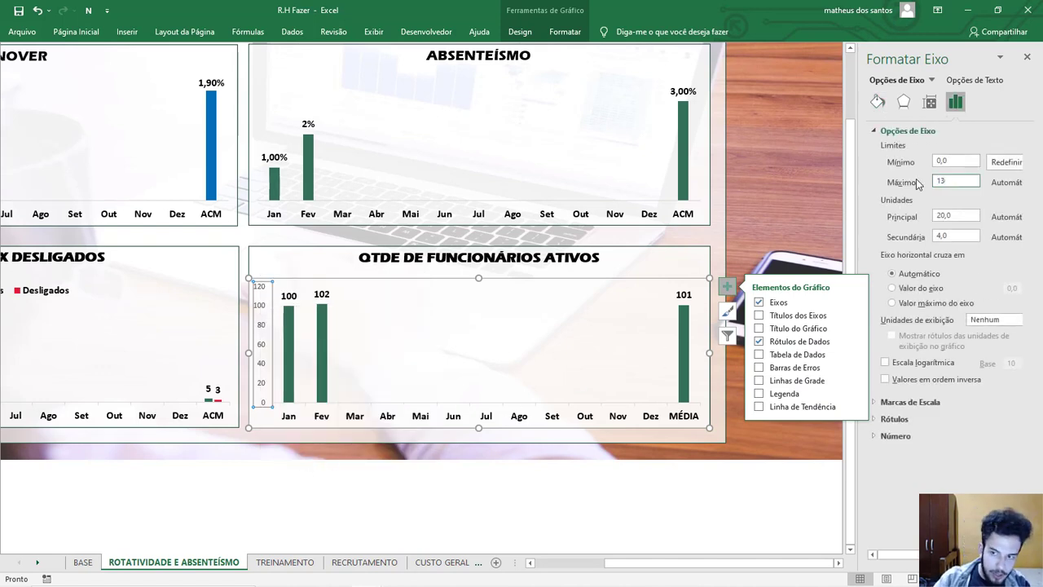
pyautogui.write('0')
pyautogui.press('Return')
pyautogui.click(530, 478)
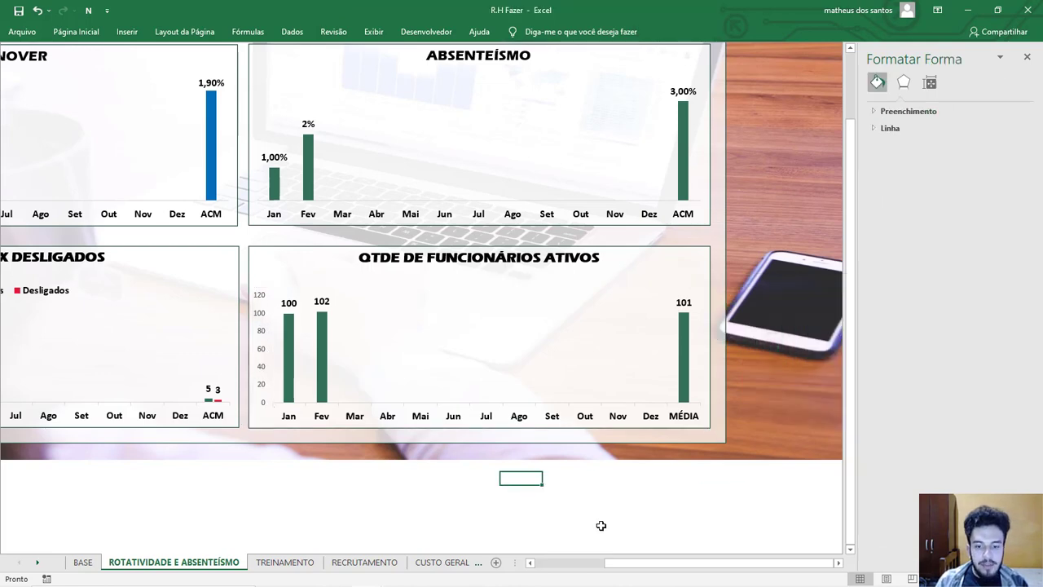
# - Delete the vertical axes from the QTDE DE FUNCIONÁRIOS ATIVOS and ADMITIDOS X DESLIGADOS charts, and close the formatting pane
pyautogui.moveTo(630, 567); pyautogui.dragTo(561, 568)
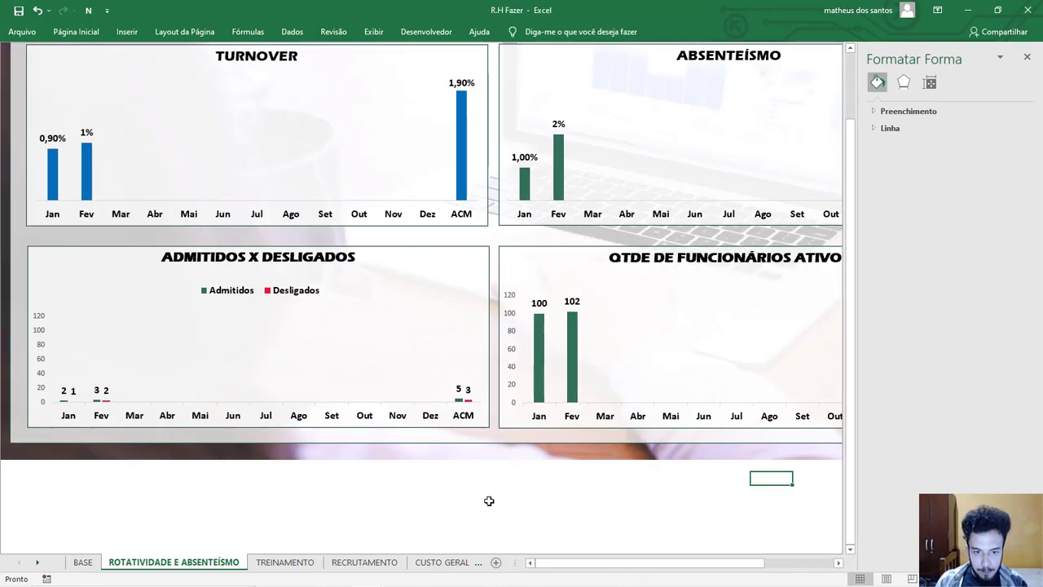
pyautogui.click(512, 374)
pyautogui.press('Delete')
pyautogui.click(39, 359)
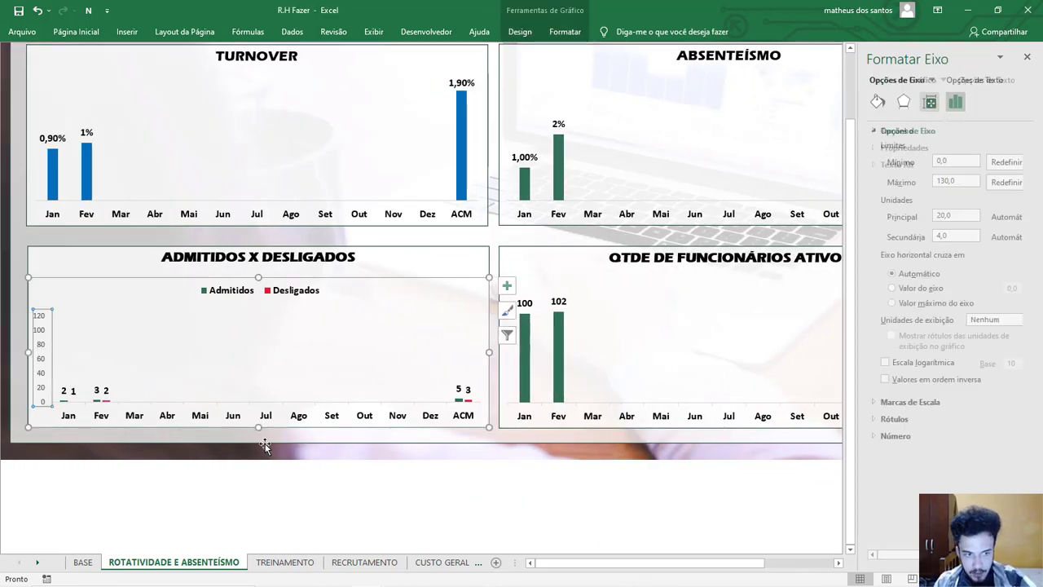
pyautogui.press('Delete')
pyautogui.click(317, 498)
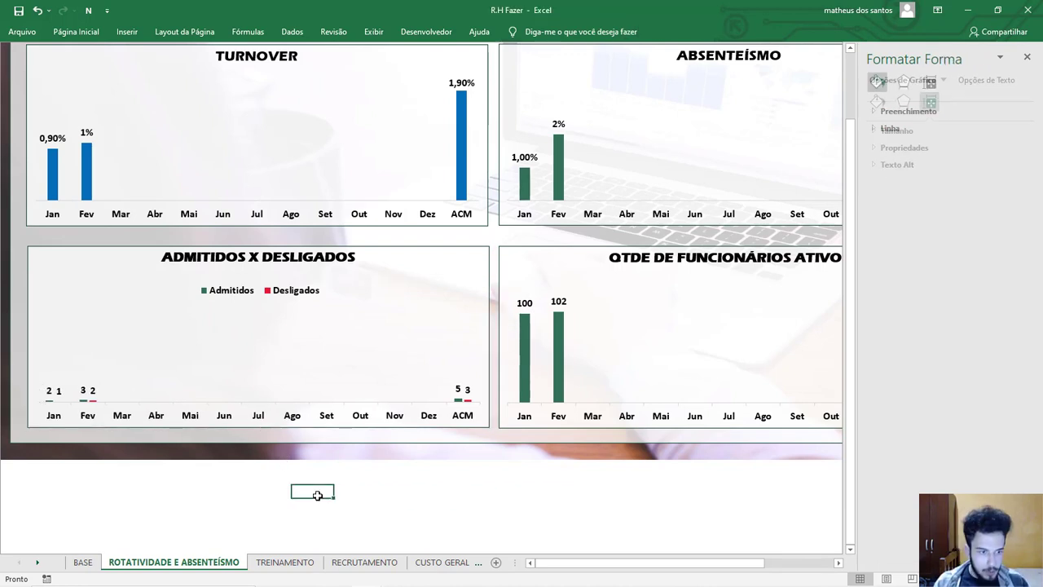
pyautogui.click(1028, 57)
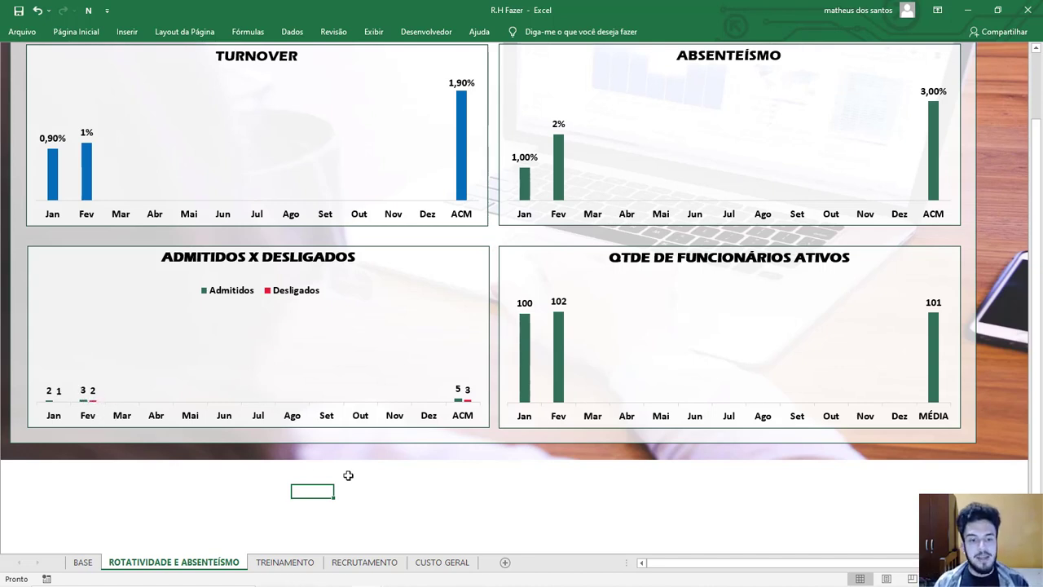
# - Examine the ACM columns and data labels in the TURNOVER and ABSENTEÍSMO charts, selecting the TURNOVER labels
pyautogui.scroll(2, 351, 481)
pyautogui.click(459, 158)
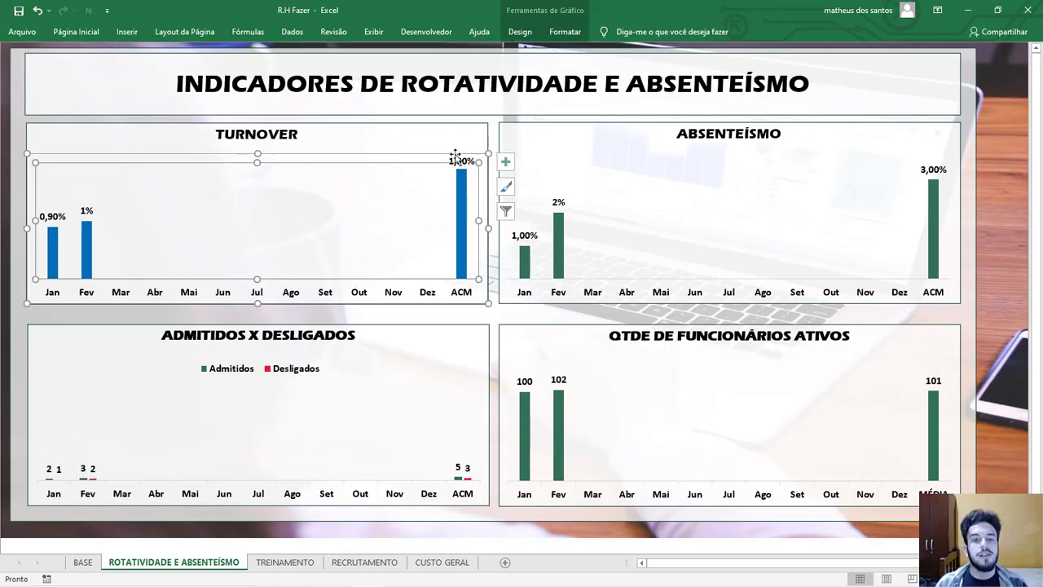
pyautogui.click(677, 160)
pyautogui.click(668, 156)
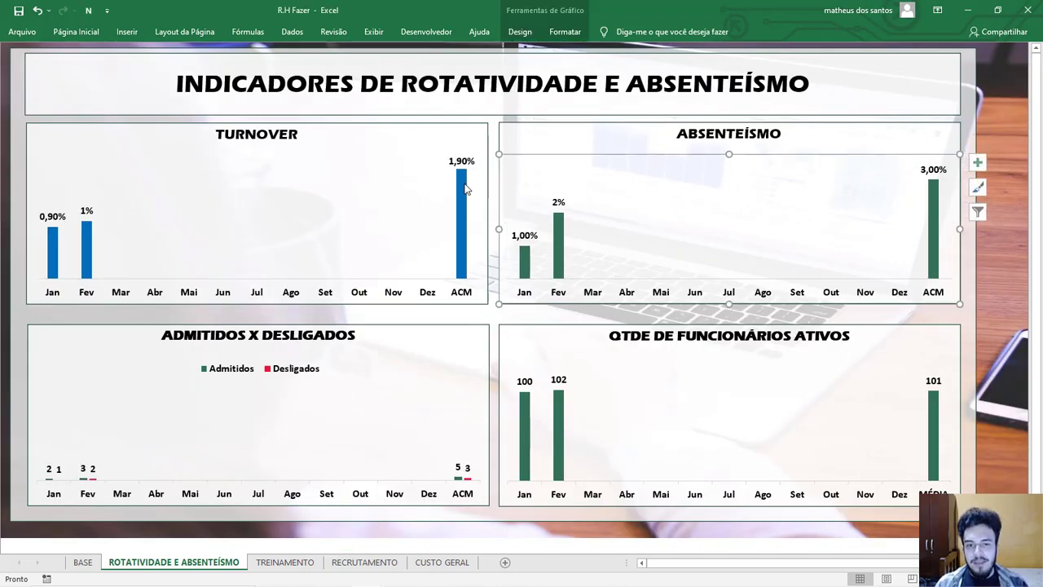
pyautogui.moveTo(464, 175)
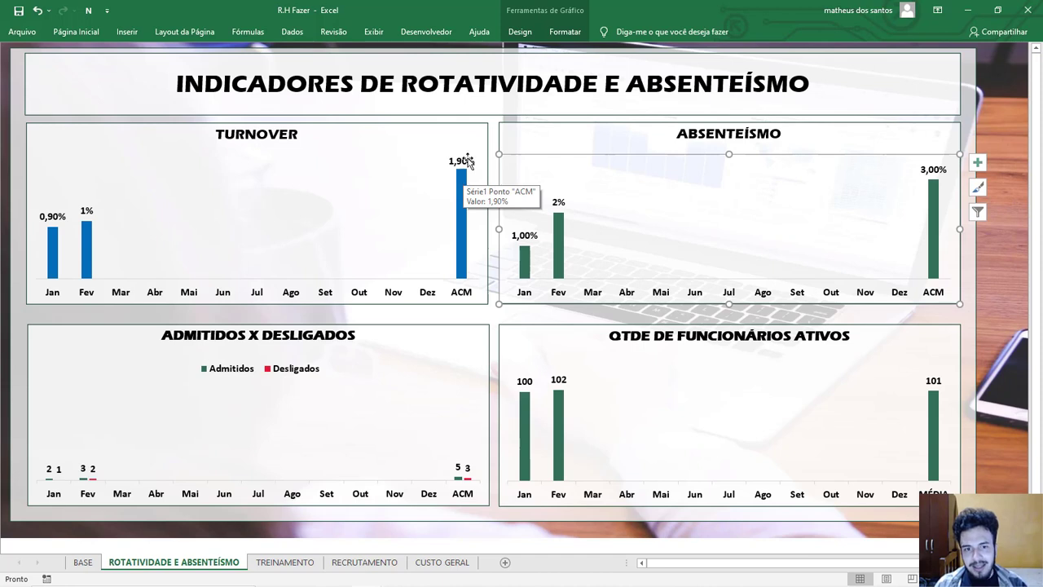
pyautogui.click(463, 161)
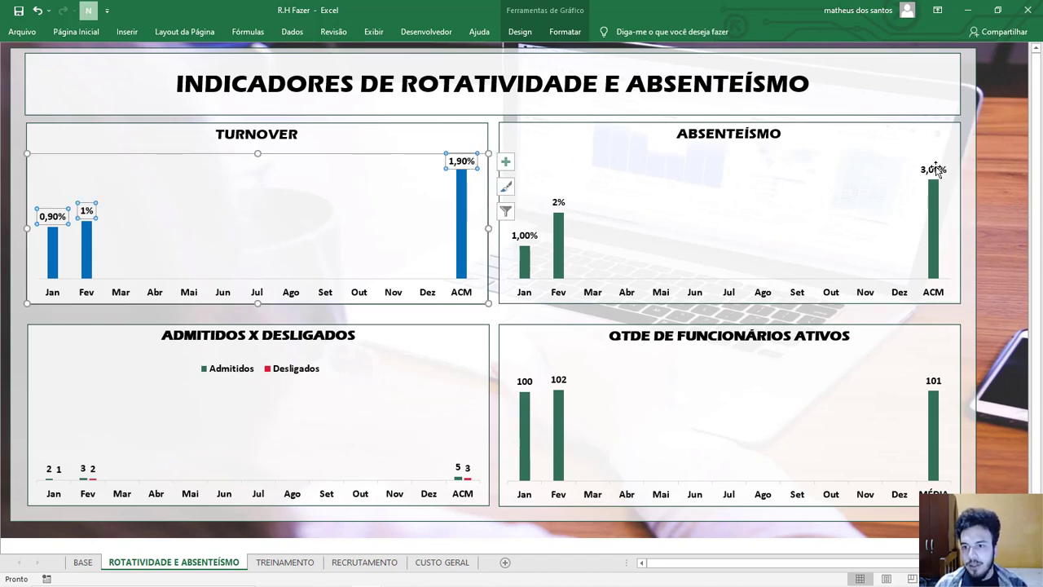